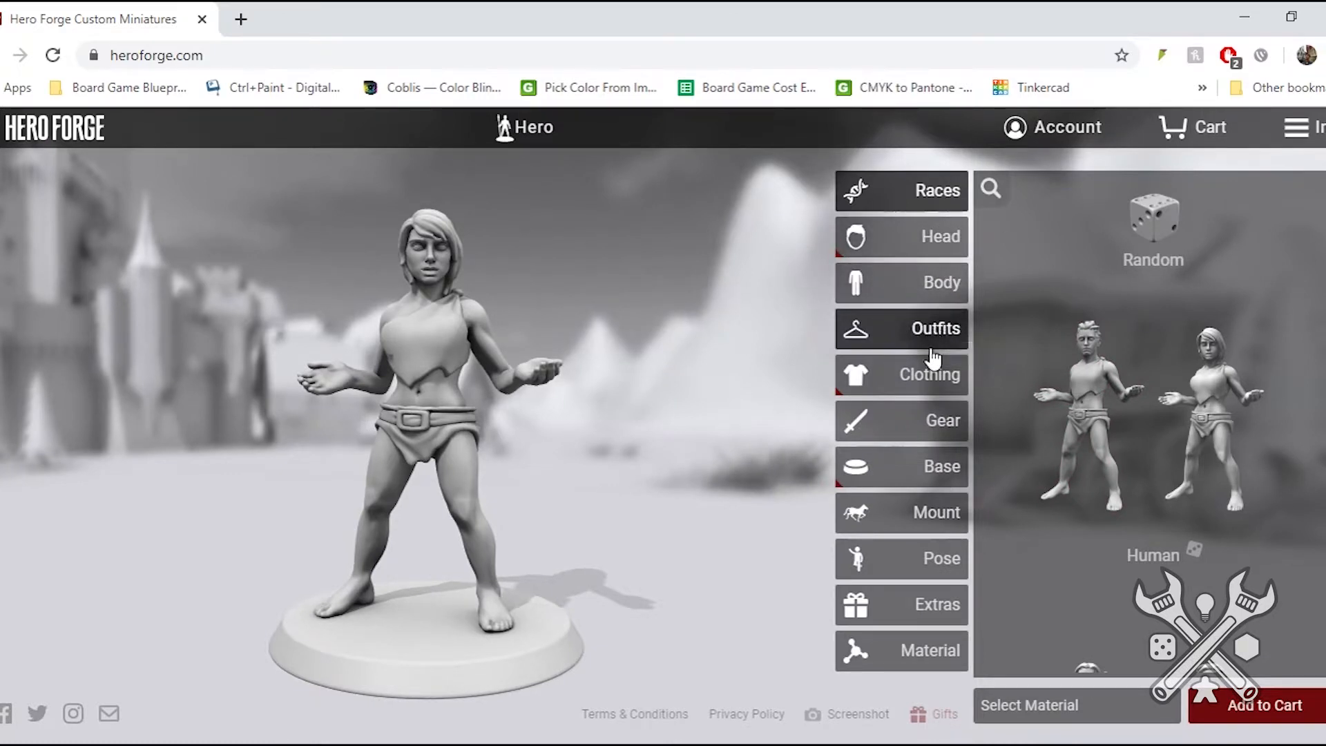
- Look through the available character races, from Human and Elf down to Centaur
mouse_move(1110, 464)
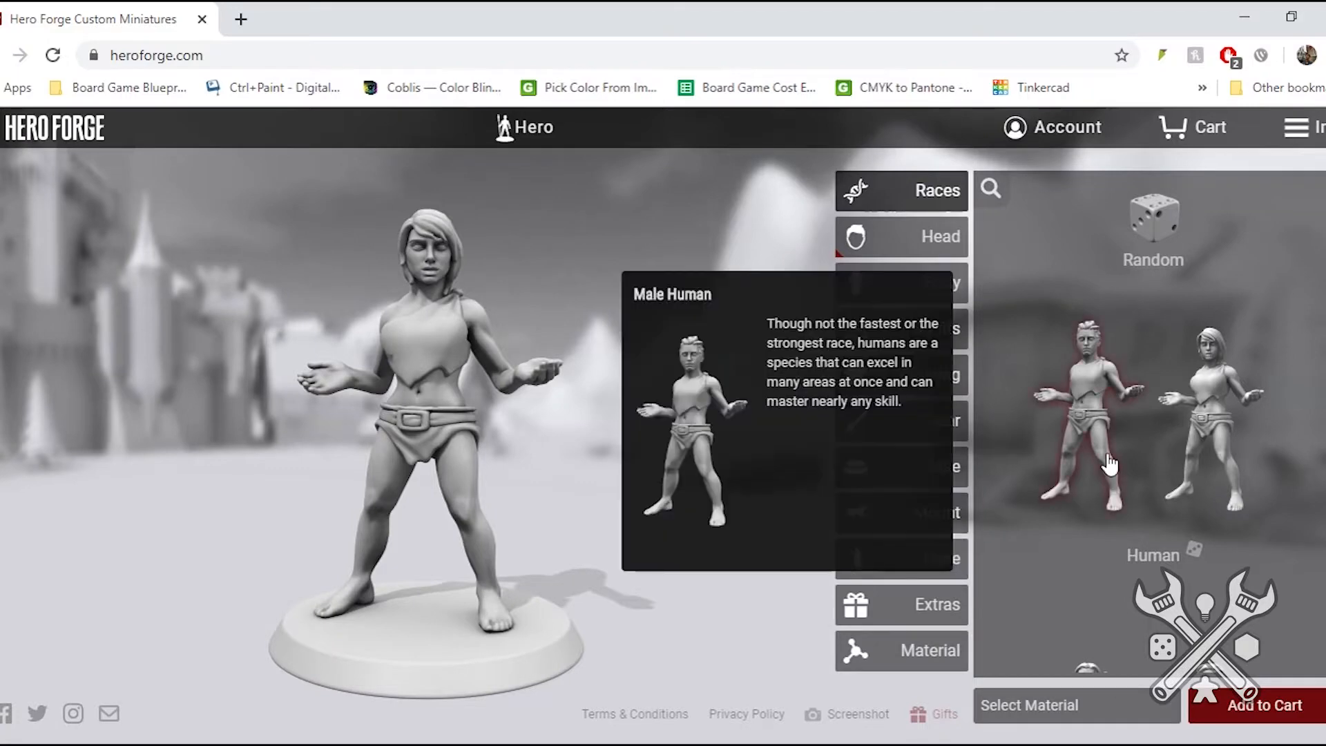
scroll(1110, 464, down, 5)
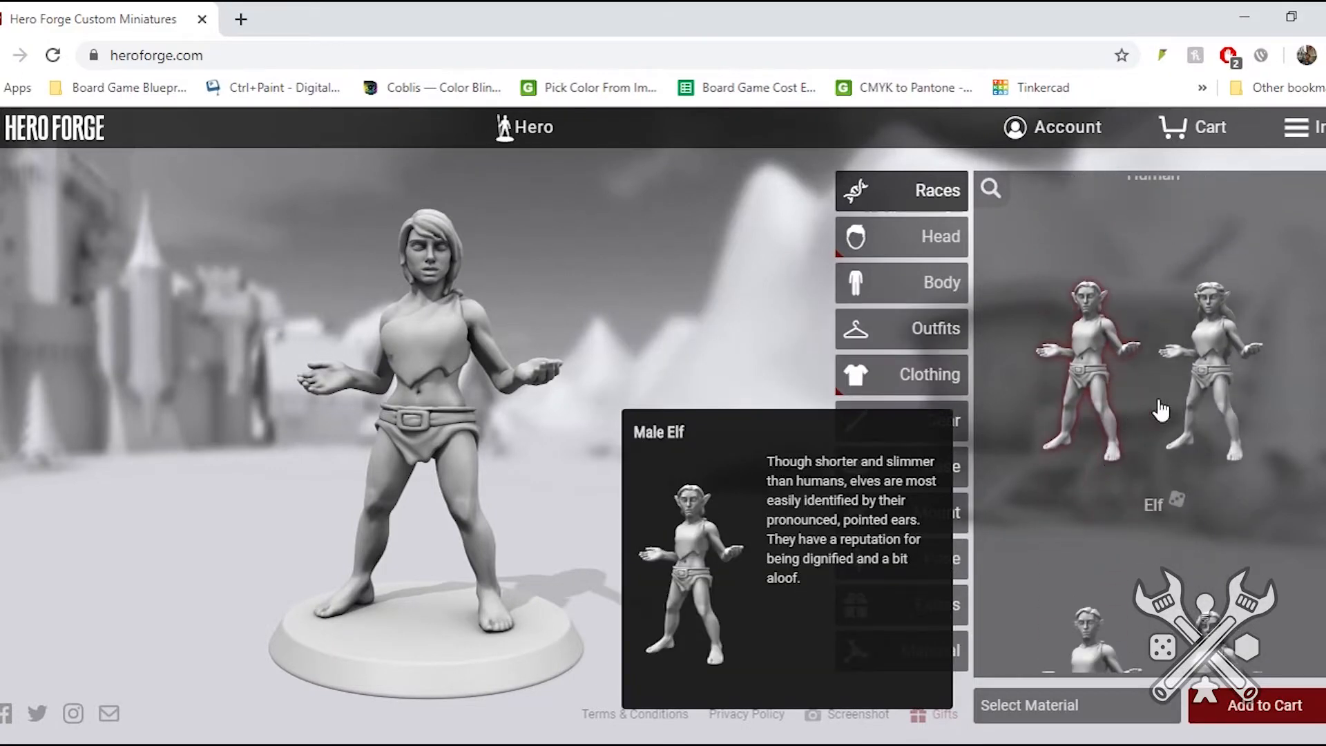
scroll(1266, 497, down, 6)
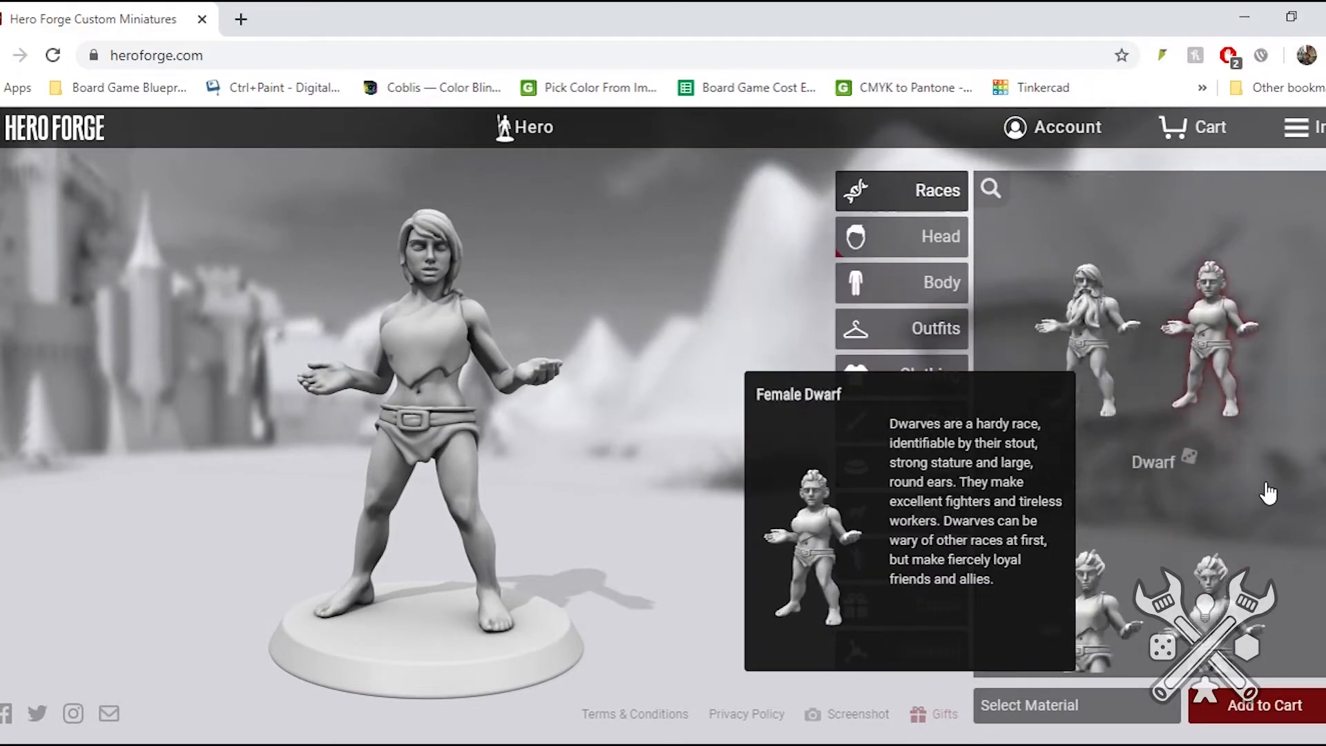
scroll(1268, 493, down, 3)
scroll(1267, 493, down, 3)
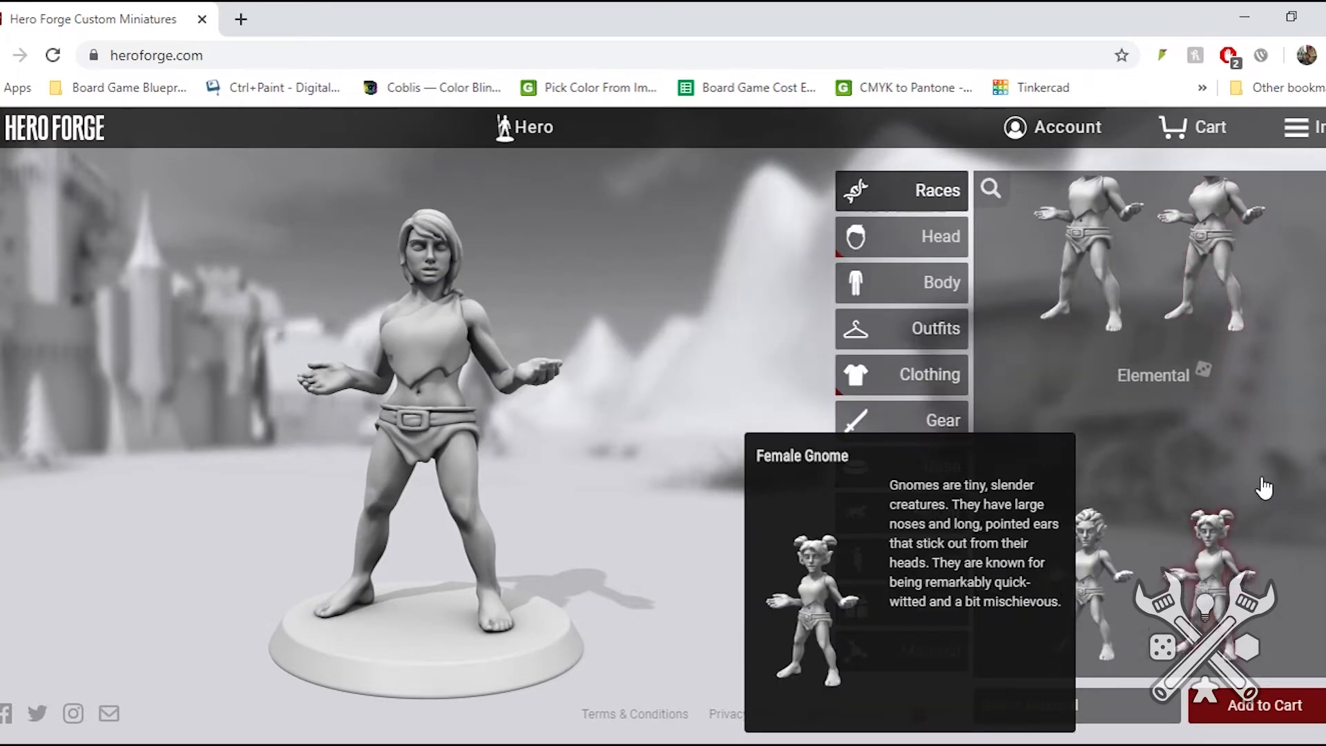
scroll(1099, 508, down, 6)
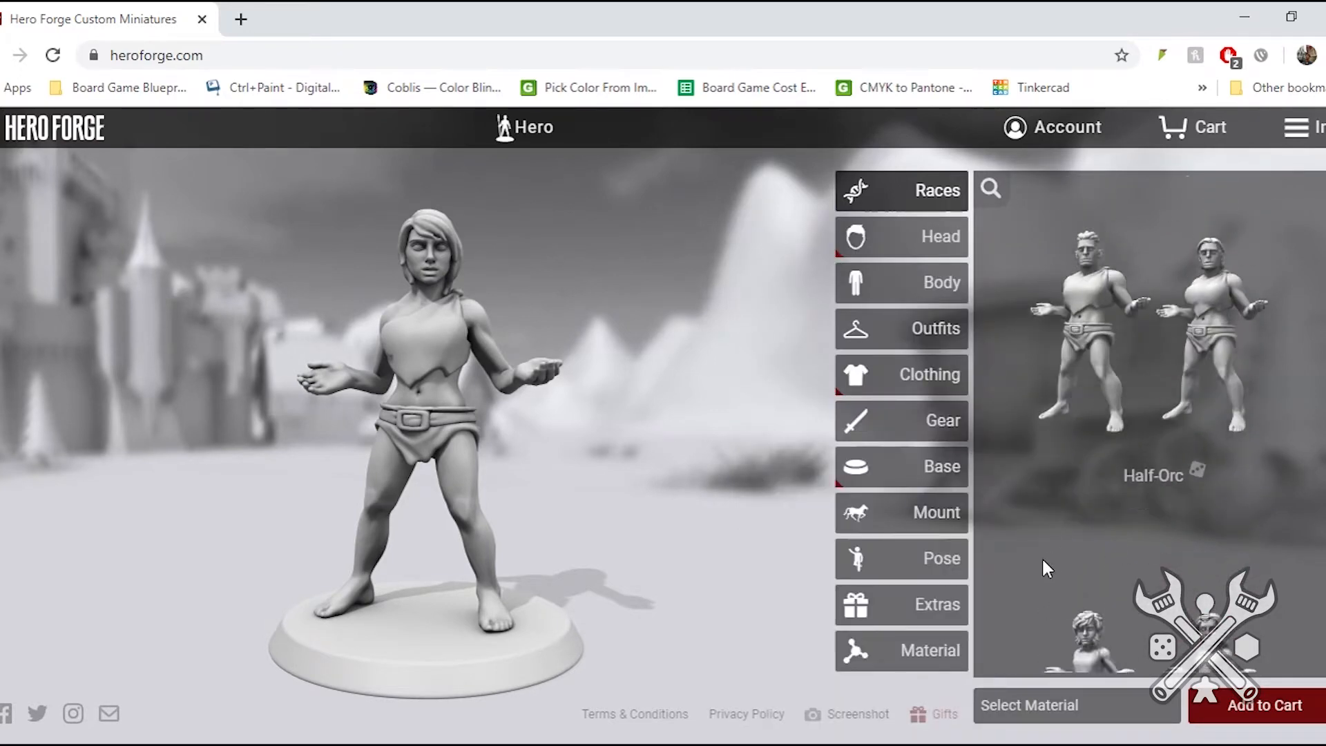
scroll(1041, 555, down, 5)
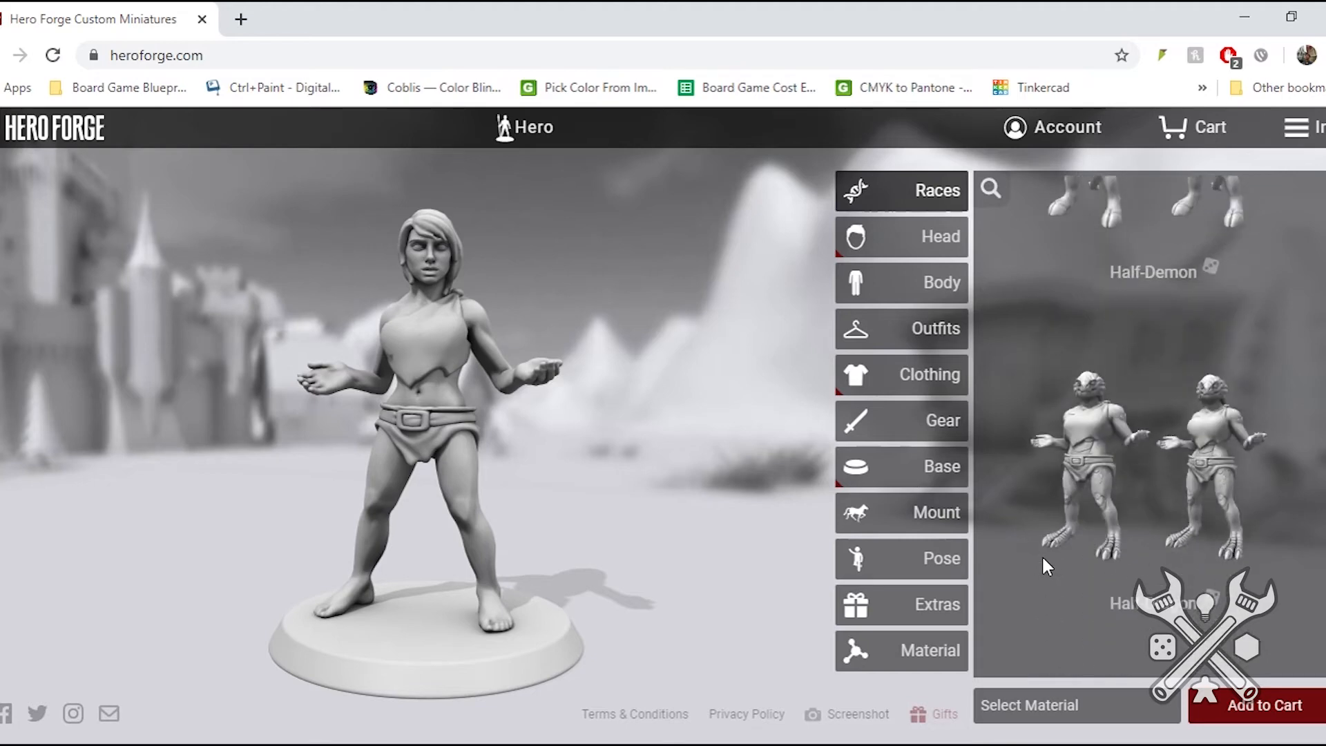
scroll(1044, 553, down, 6)
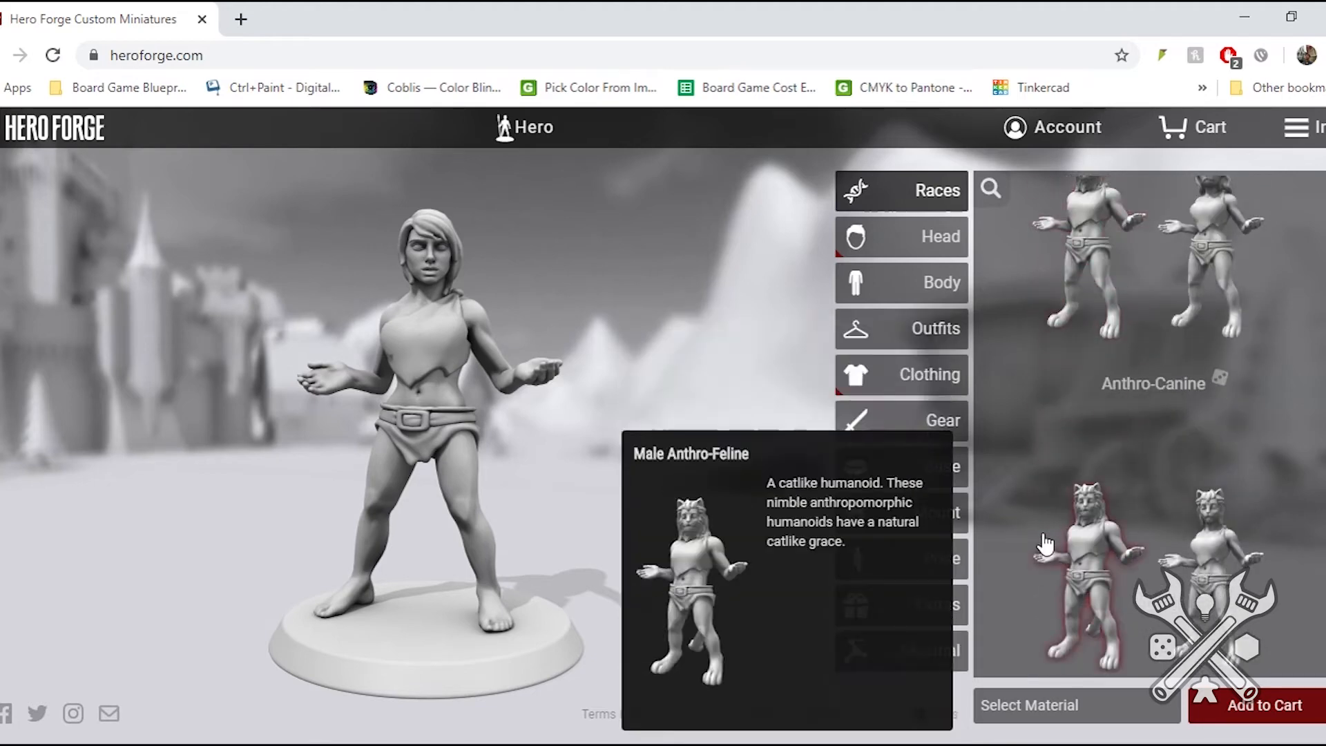
scroll(1044, 541, down, 4)
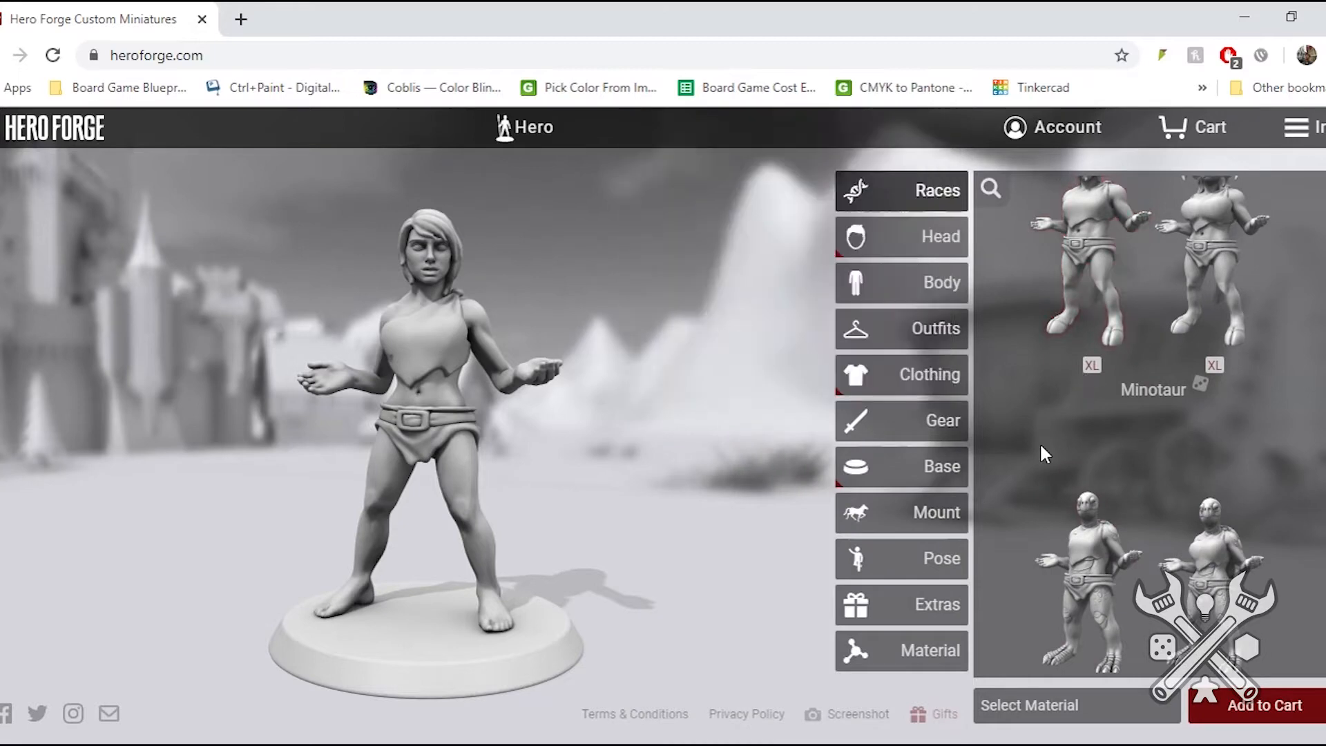
scroll(1042, 444, down, 3)
scroll(1043, 456, down, 4)
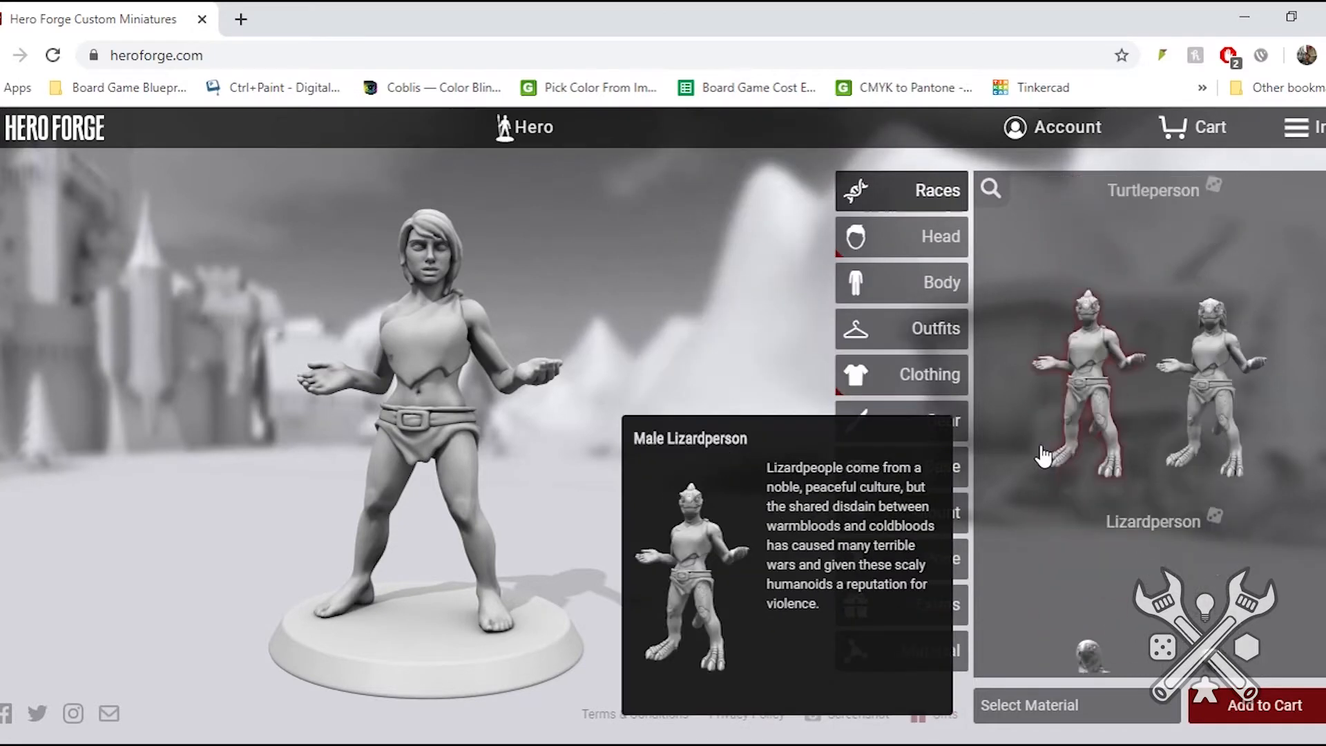
scroll(1043, 455, down, 2)
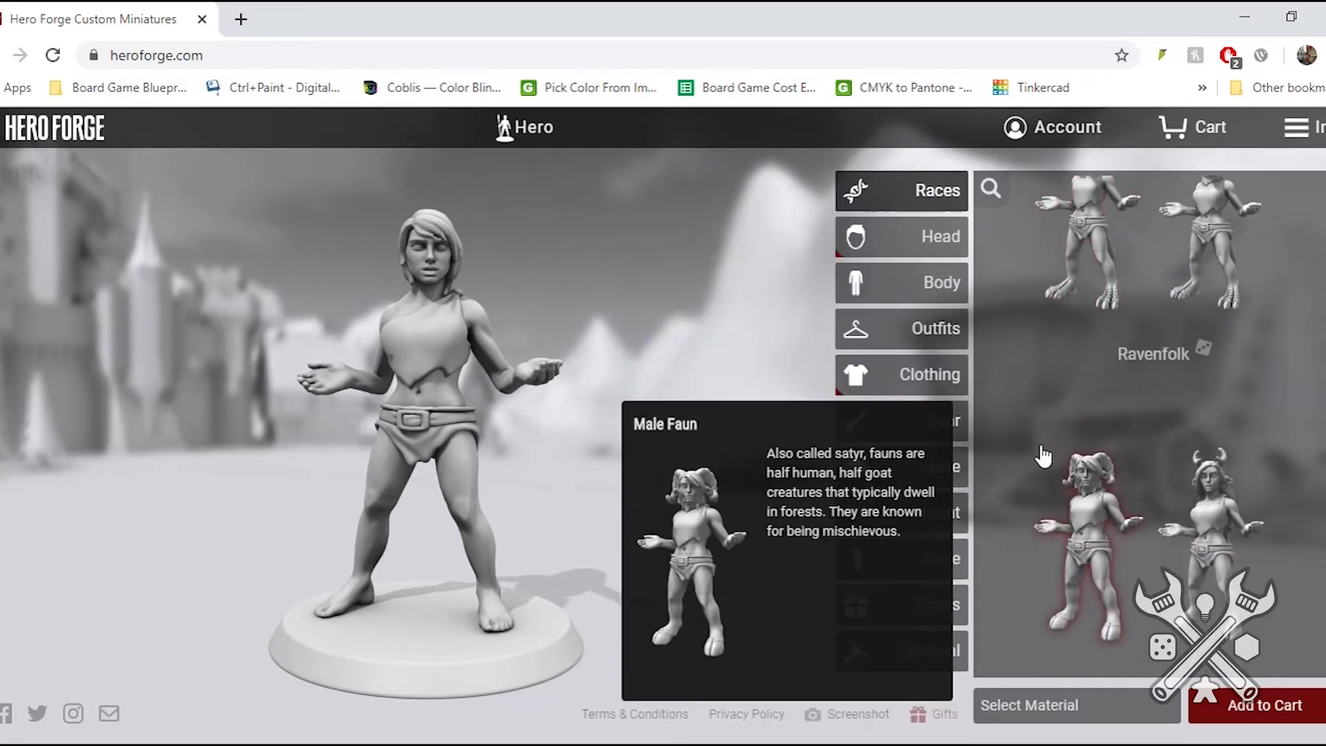
scroll(1043, 449, down, 4)
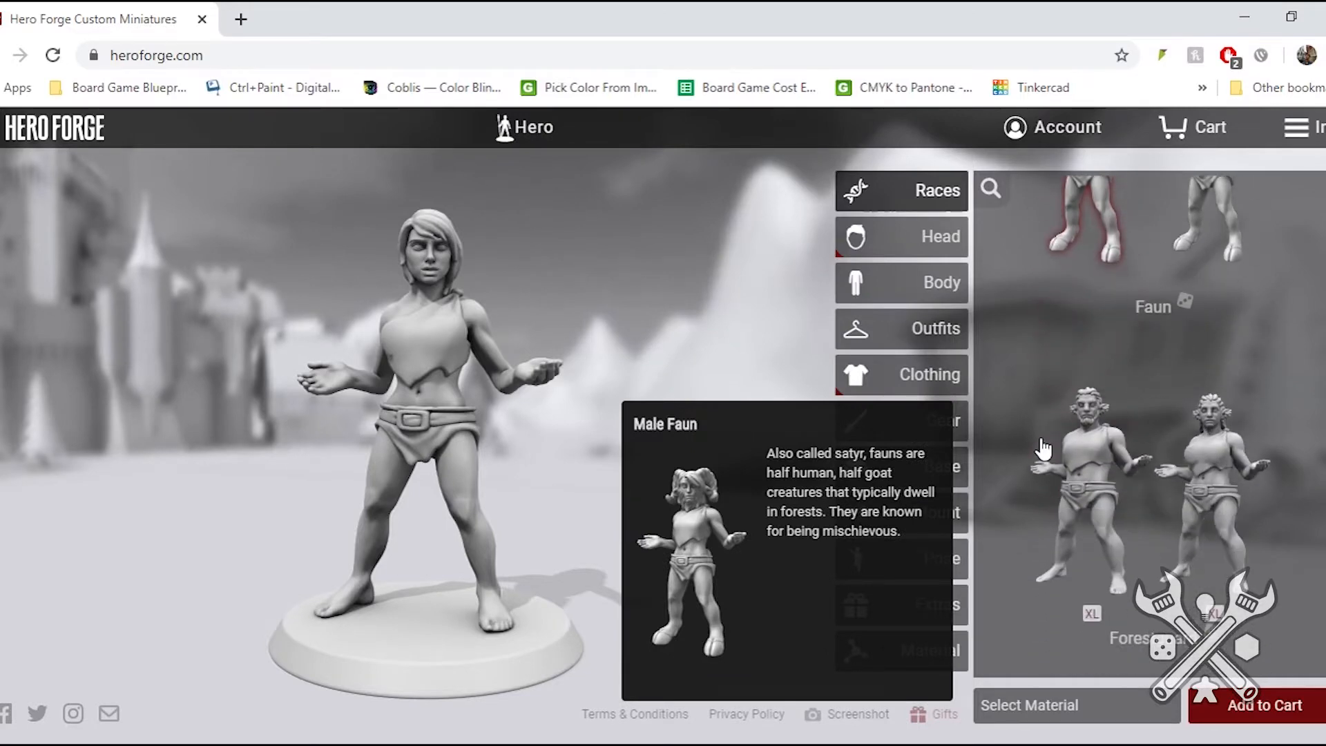
scroll(1044, 428, down, 4)
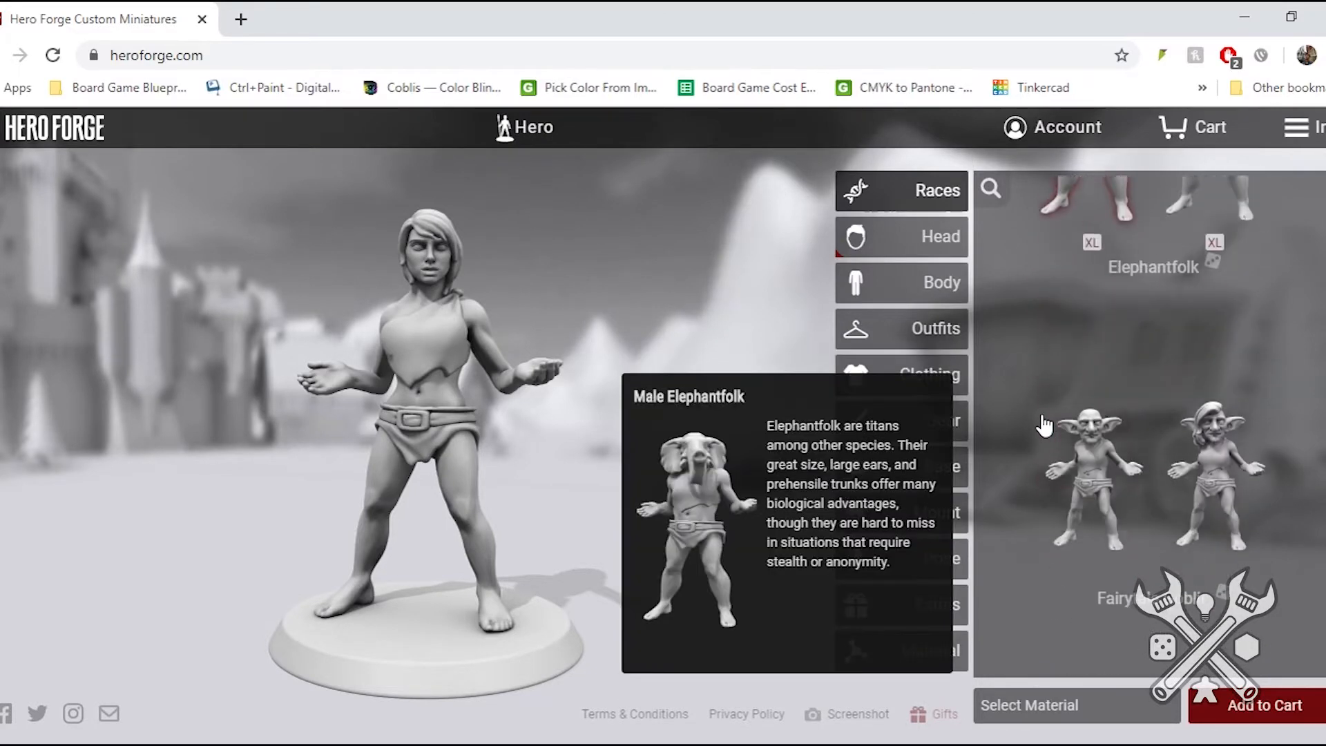
scroll(1045, 415, down, 5)
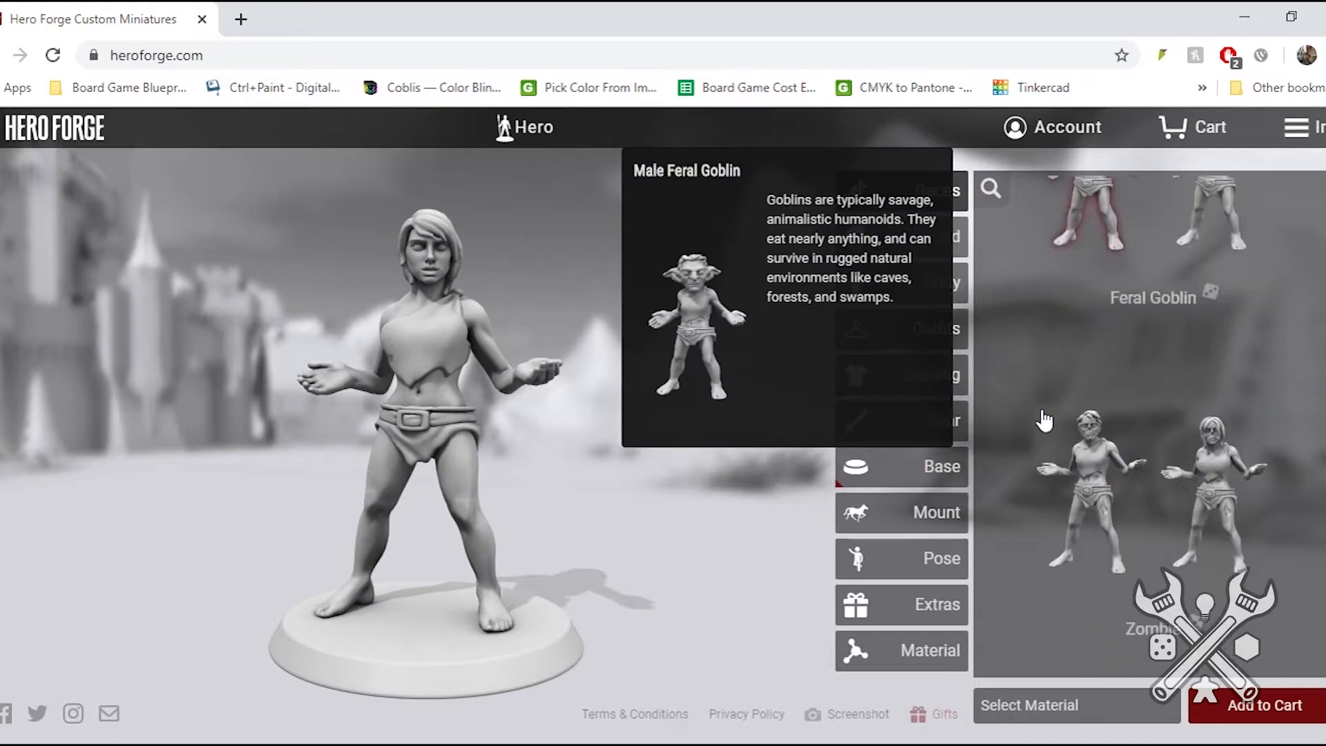
scroll(1058, 404, down, 5)
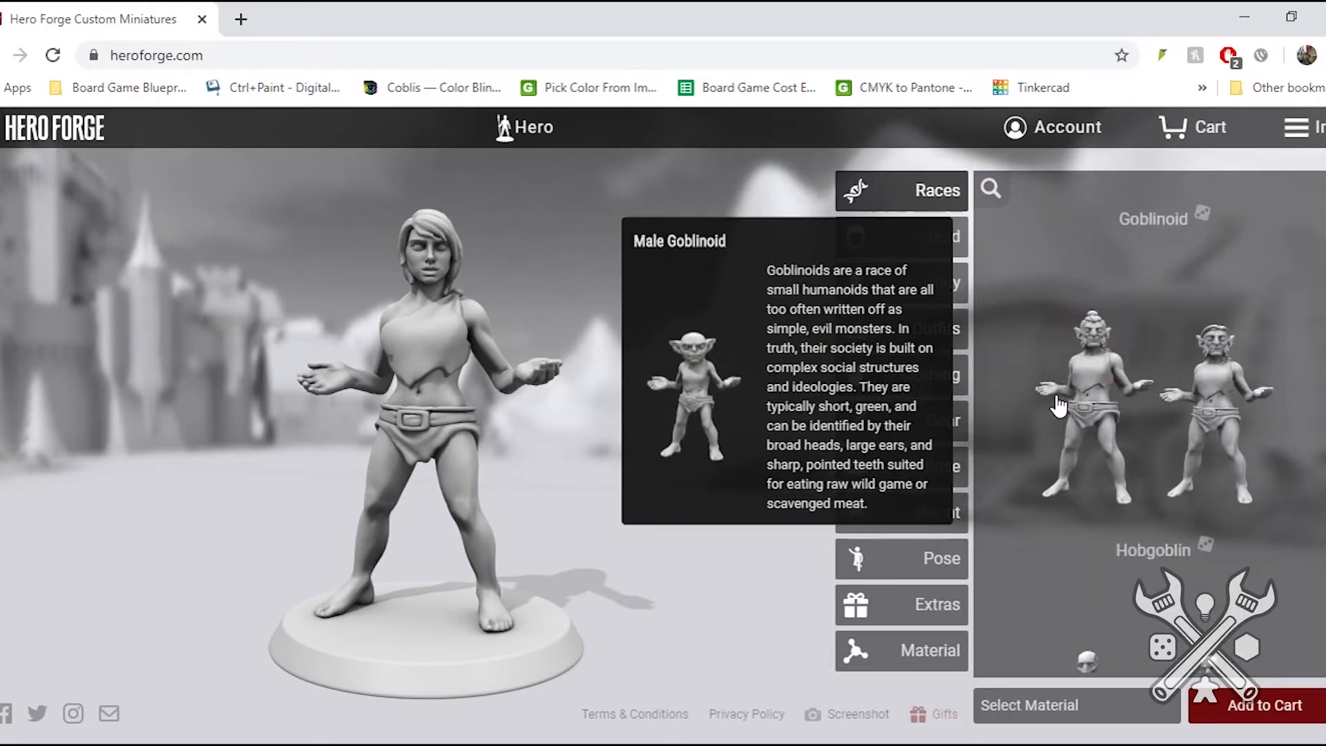
scroll(1059, 397, down, 2)
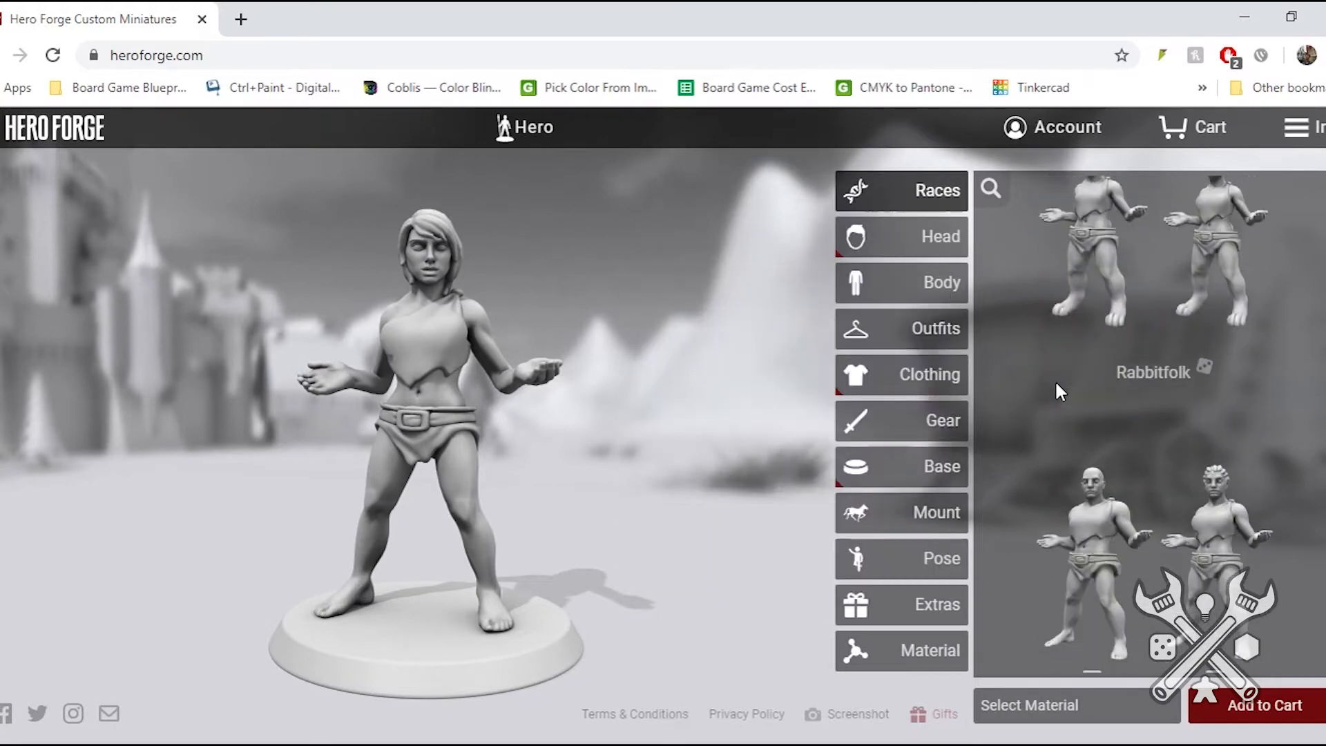
scroll(1056, 386, down, 2)
scroll(1058, 392, down, 1)
scroll(1059, 390, down, 3)
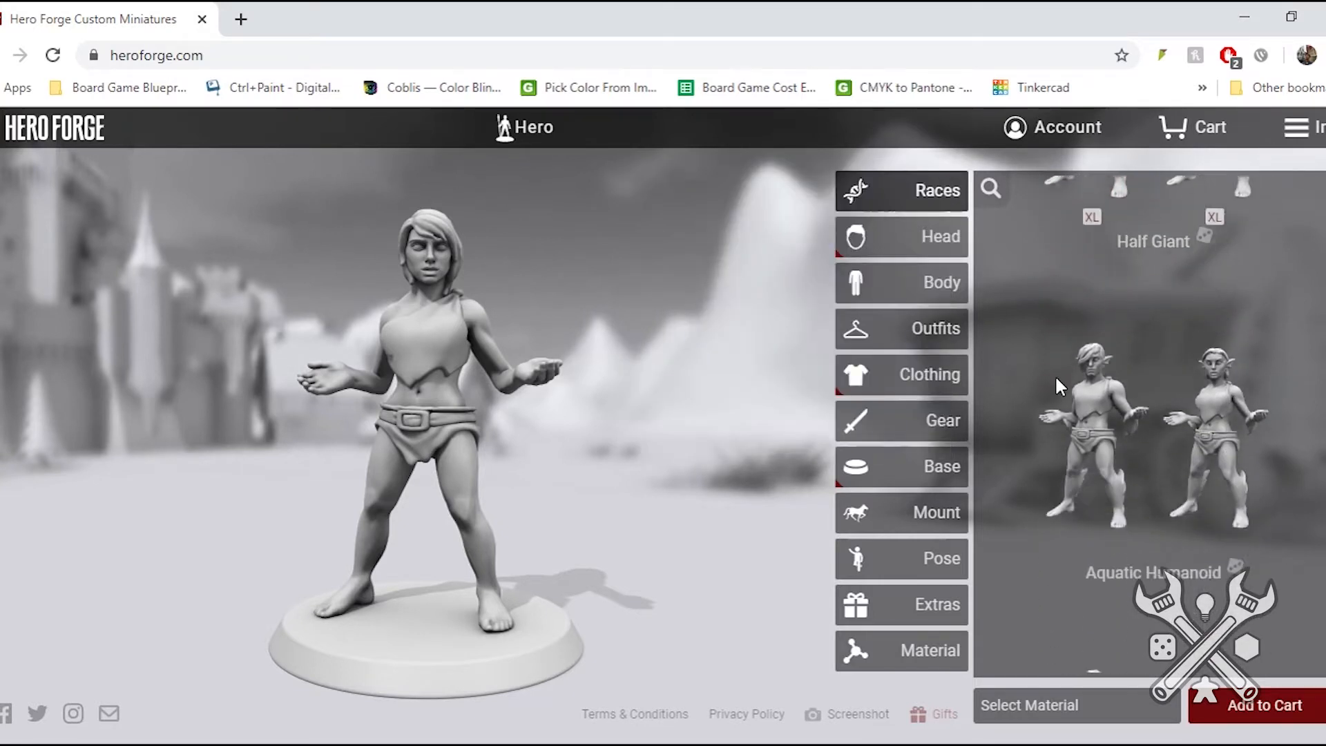
scroll(1059, 385, down, 3)
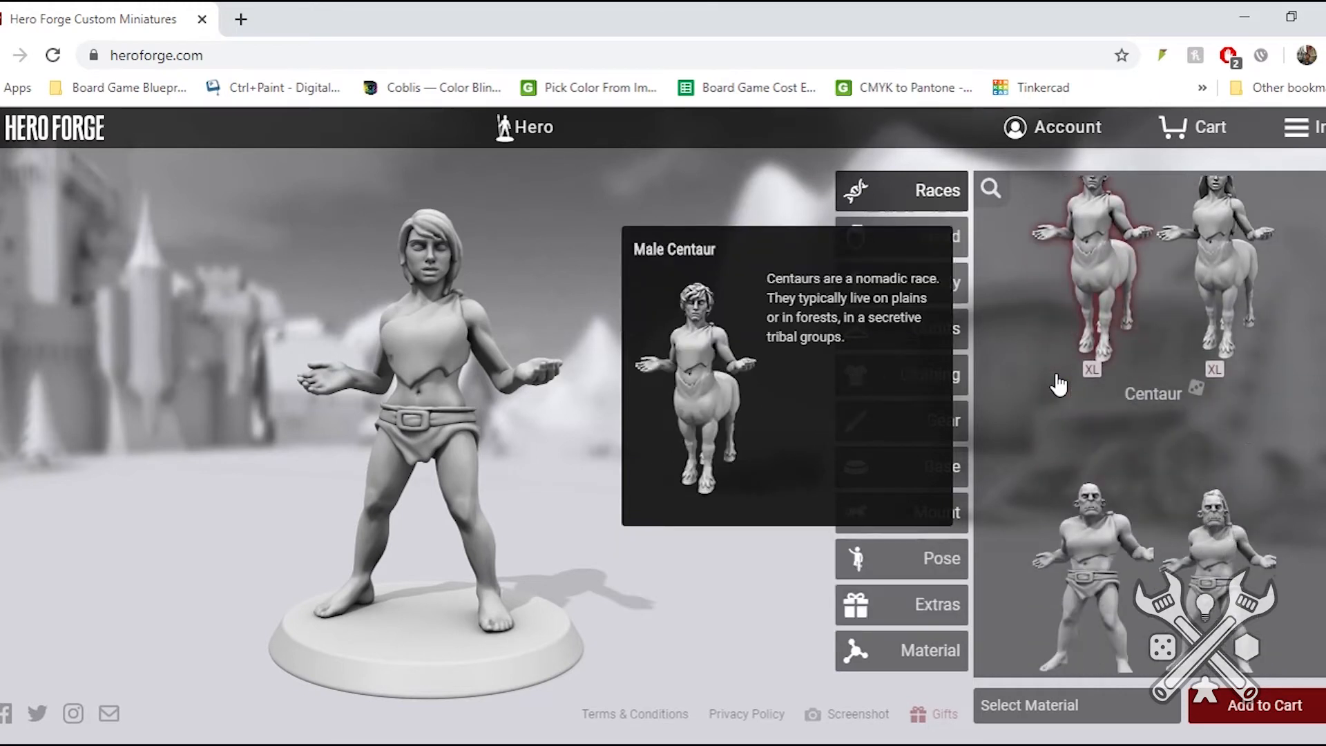
- Change the miniature's race to the female Centaur and inspect the figure from another side
scroll(1058, 384, up, 1)
click(1236, 399)
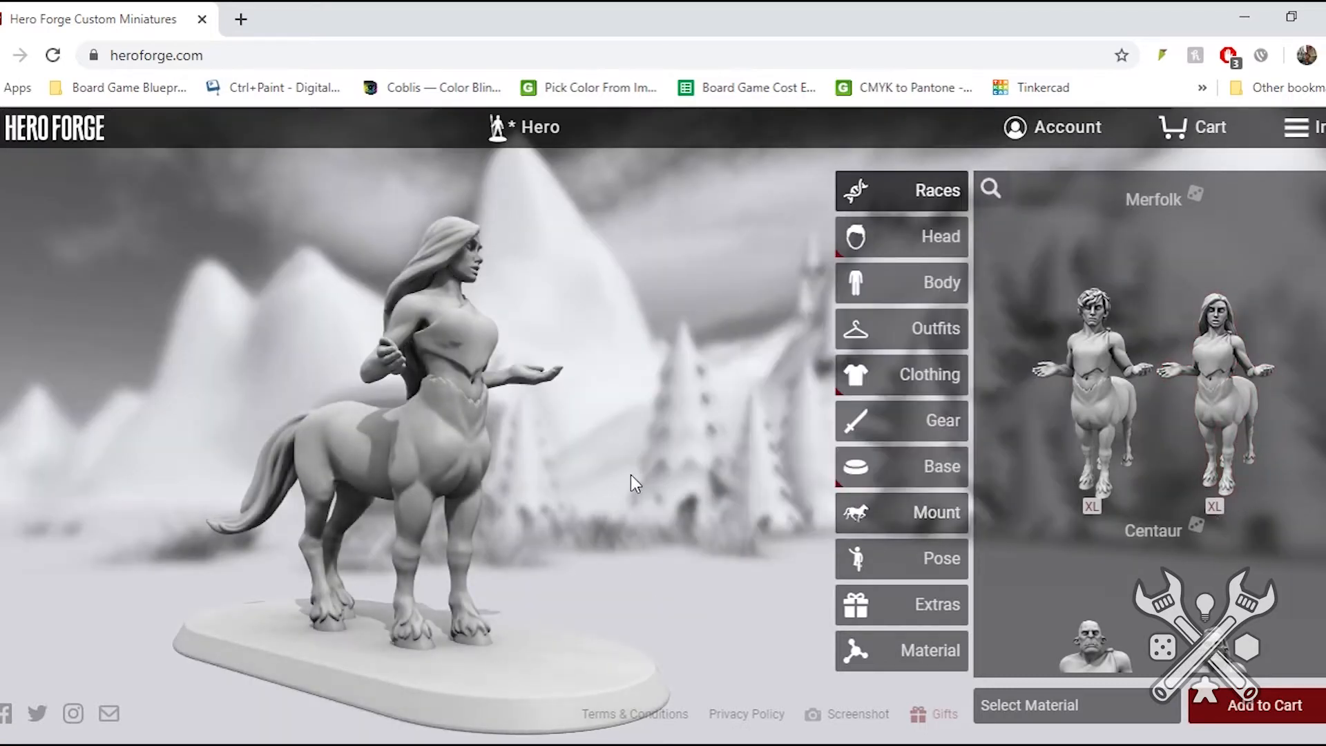
drag(631, 474, 324, 426)
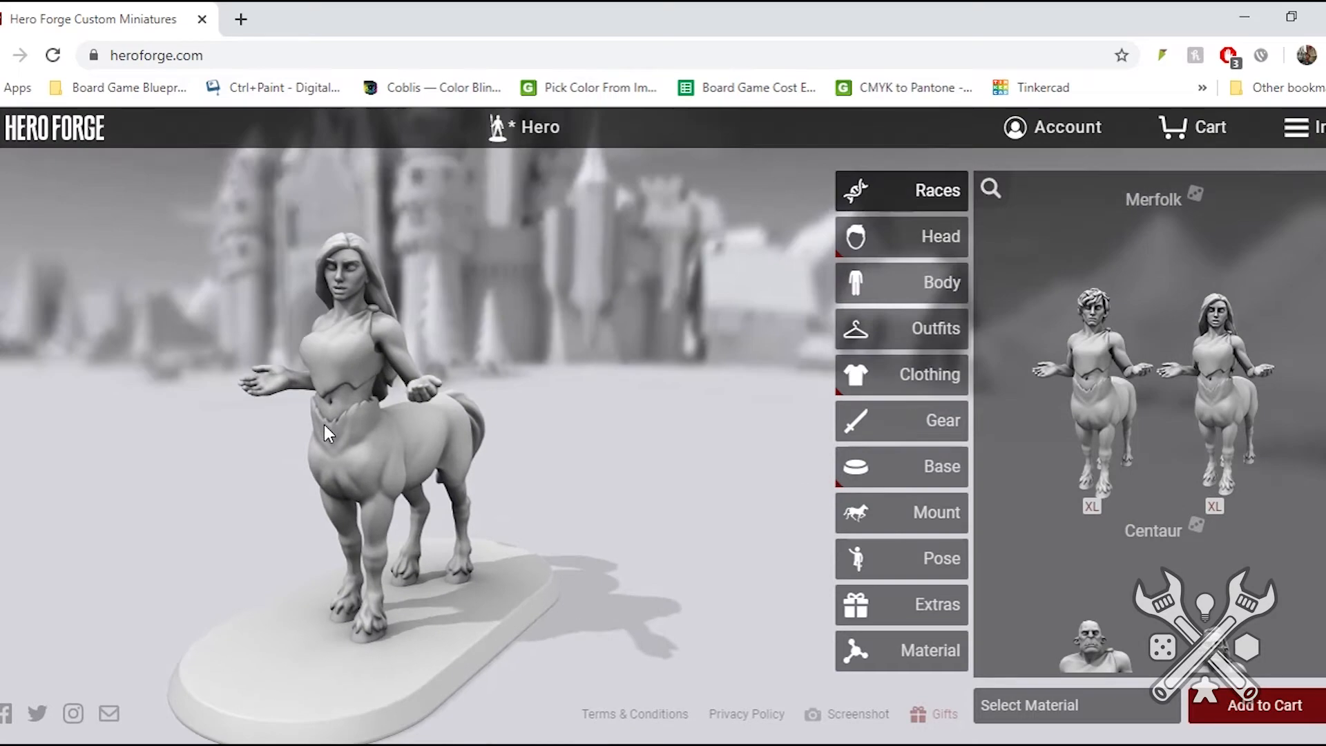
- Try several faces on the centaur, including Canine Features, and settle on Heroic Features
click(915, 241)
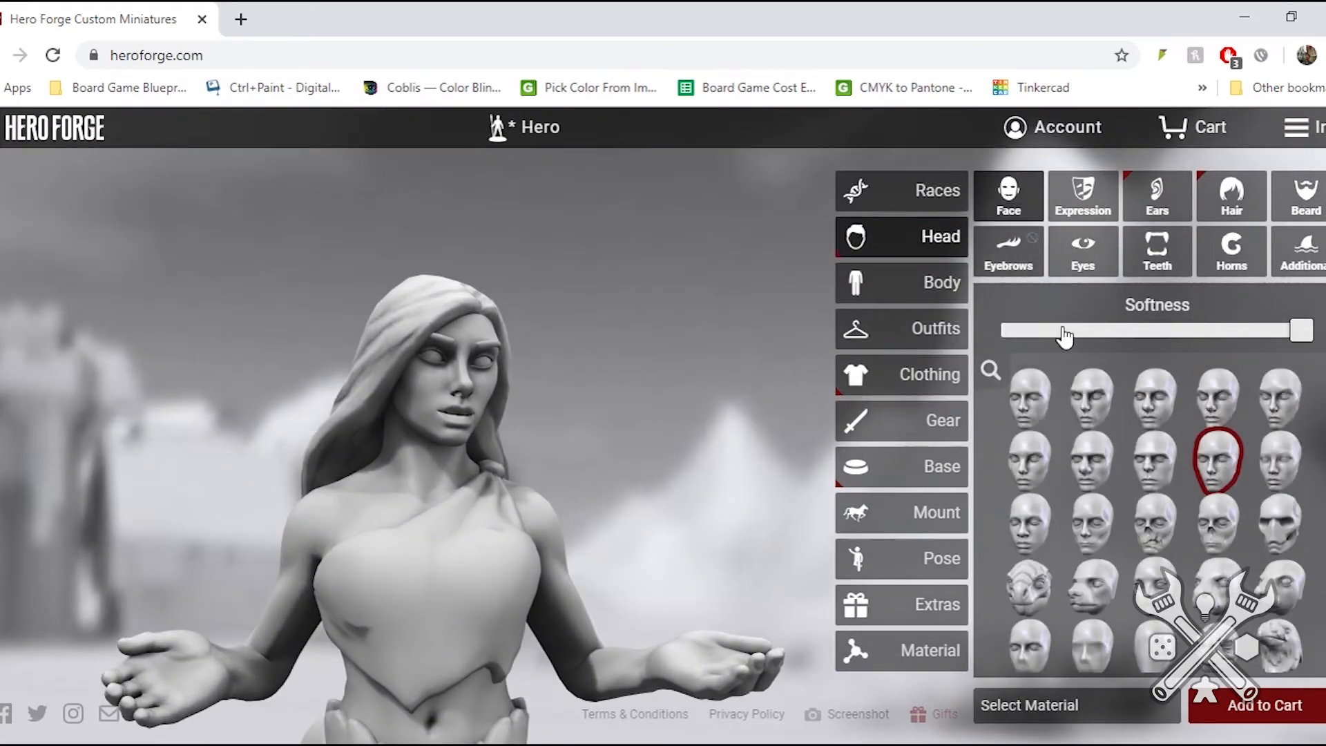
mouse_move(1148, 407)
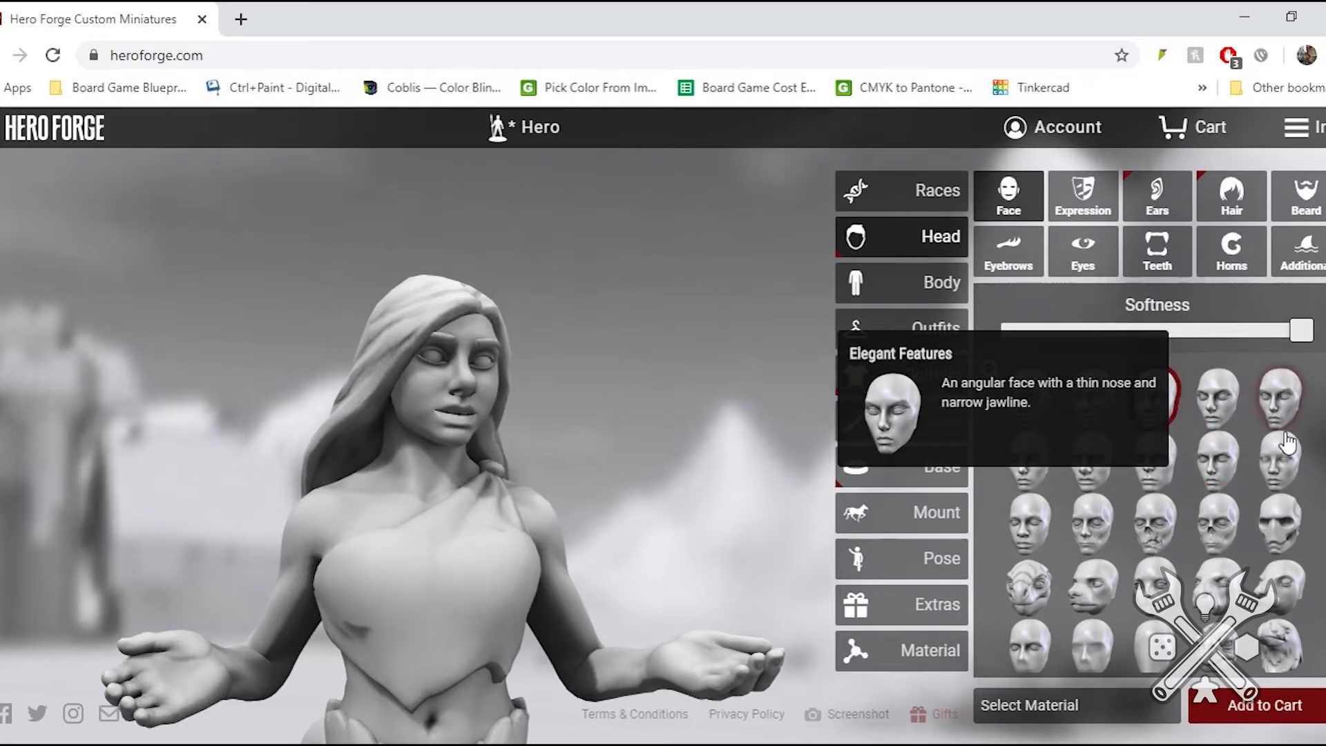
mouse_move(1283, 453)
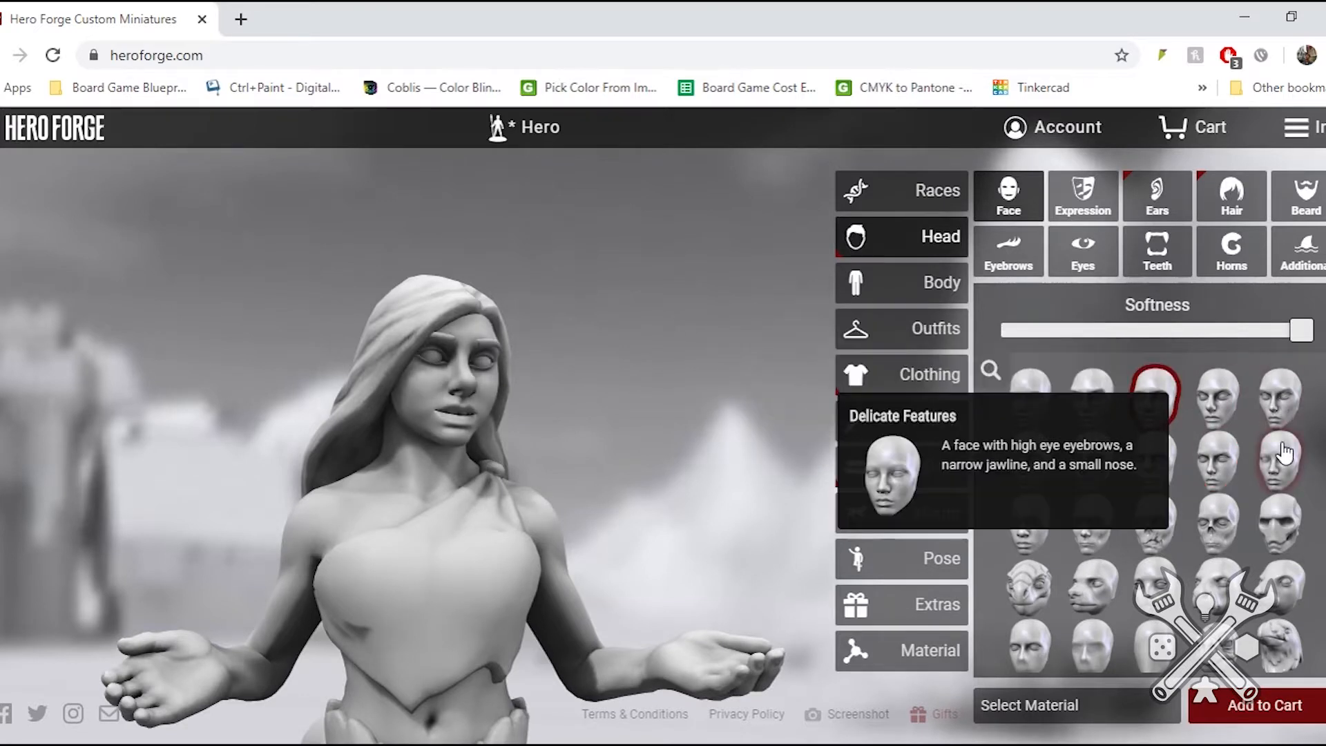
click(1077, 598)
drag(641, 383, 446, 422)
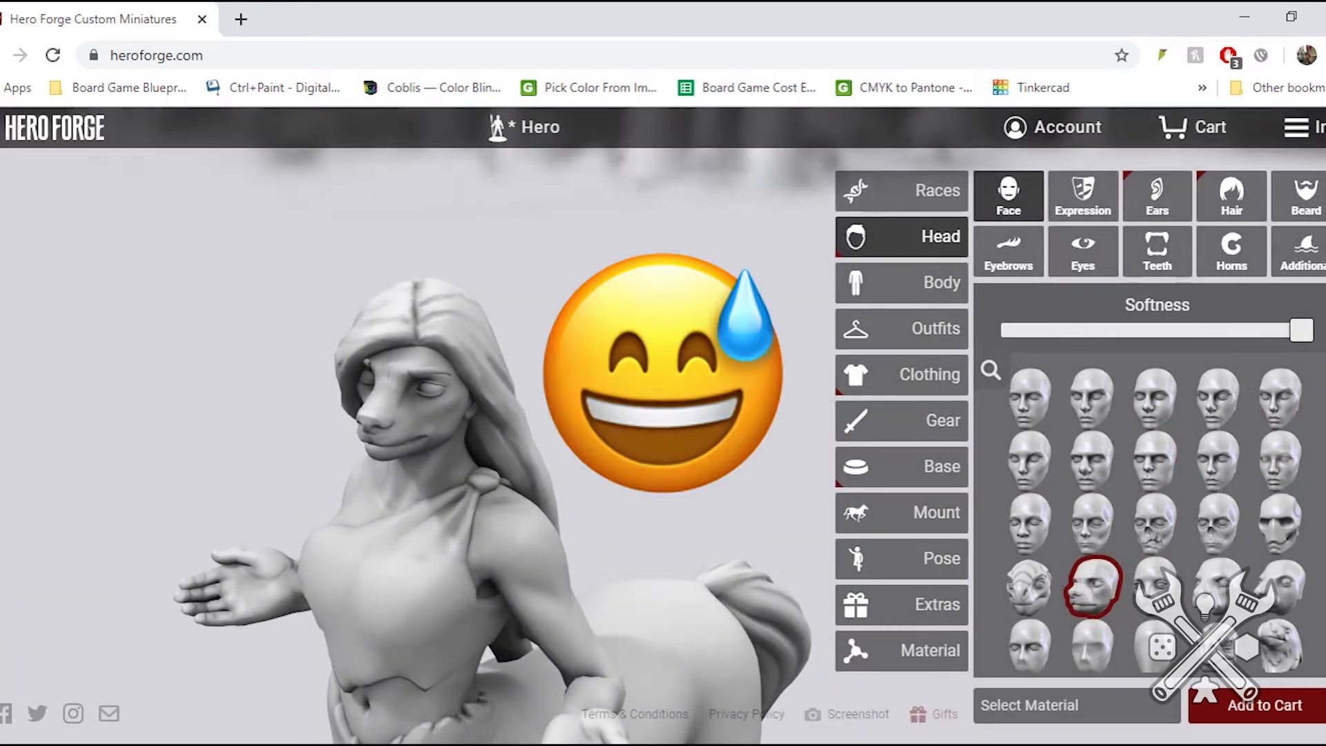
click(1029, 395)
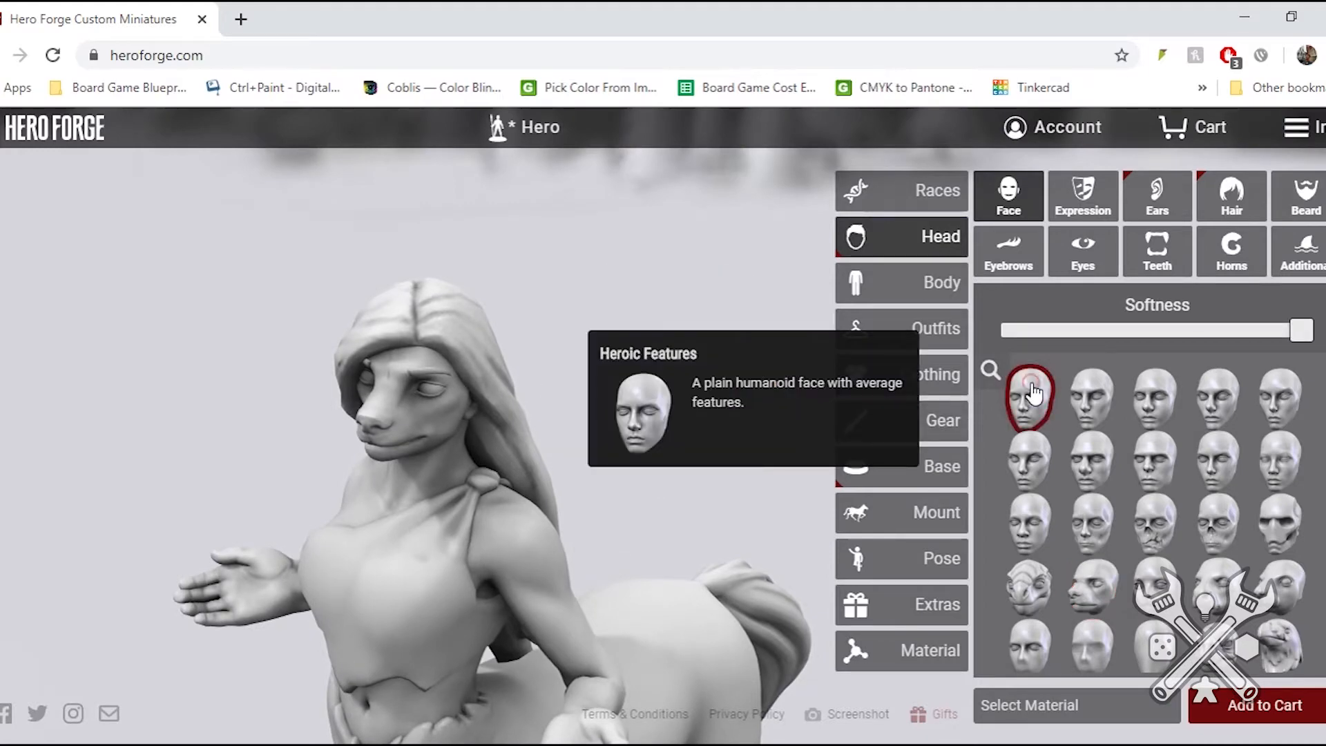
- Try the Cocky and snarling expression presets on the centaur's face
click(1073, 214)
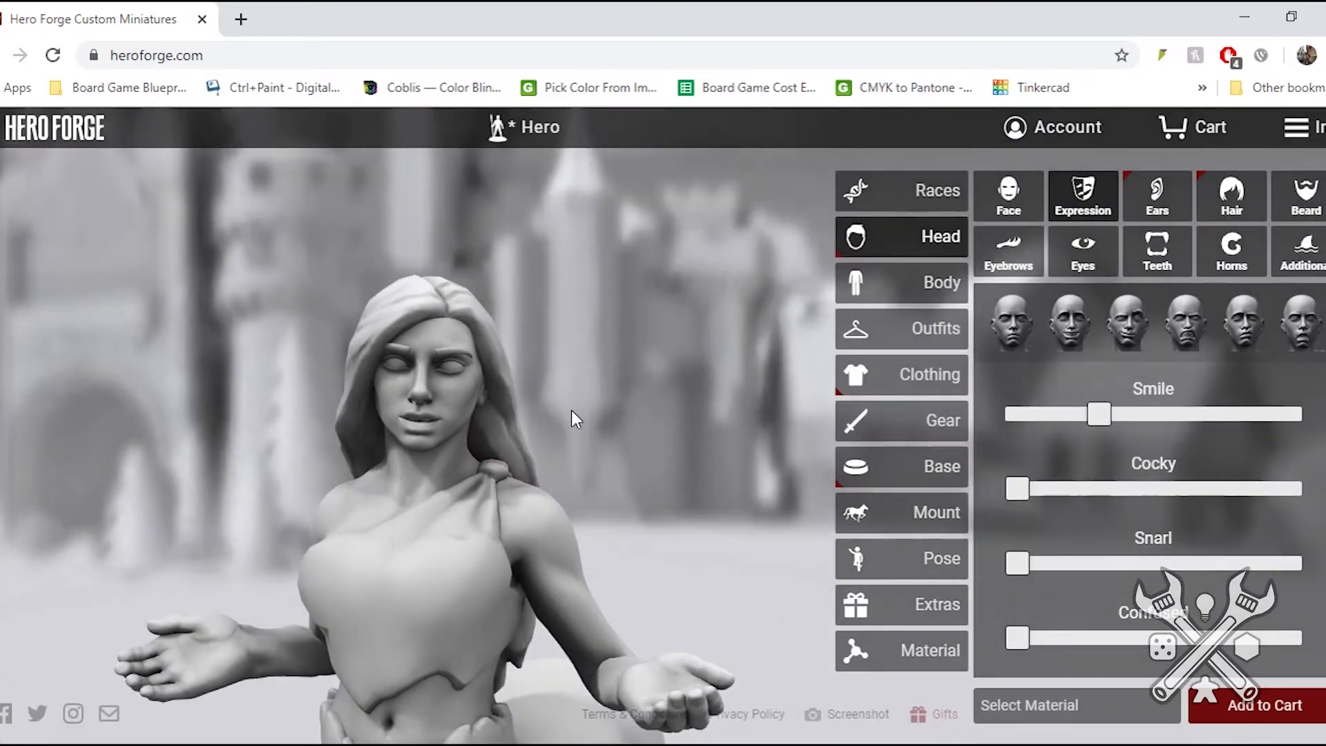
click(1132, 333)
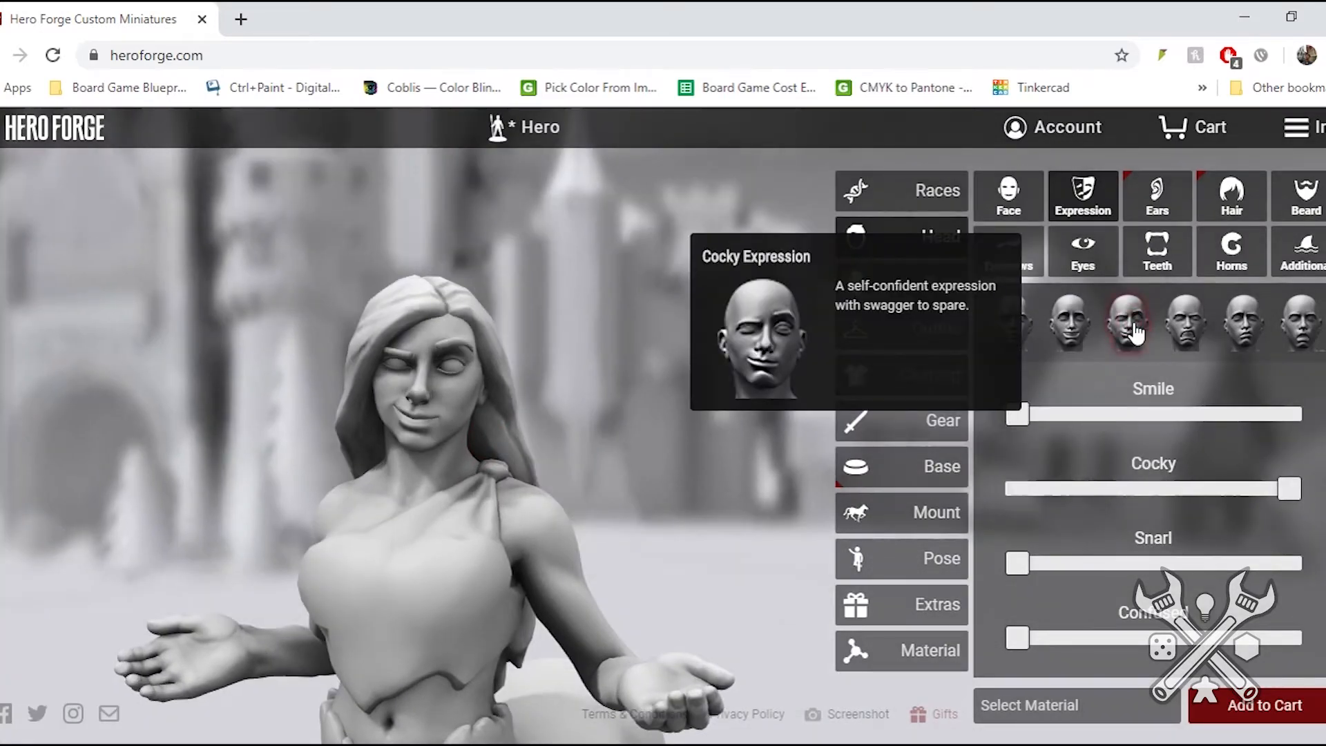
click(1188, 333)
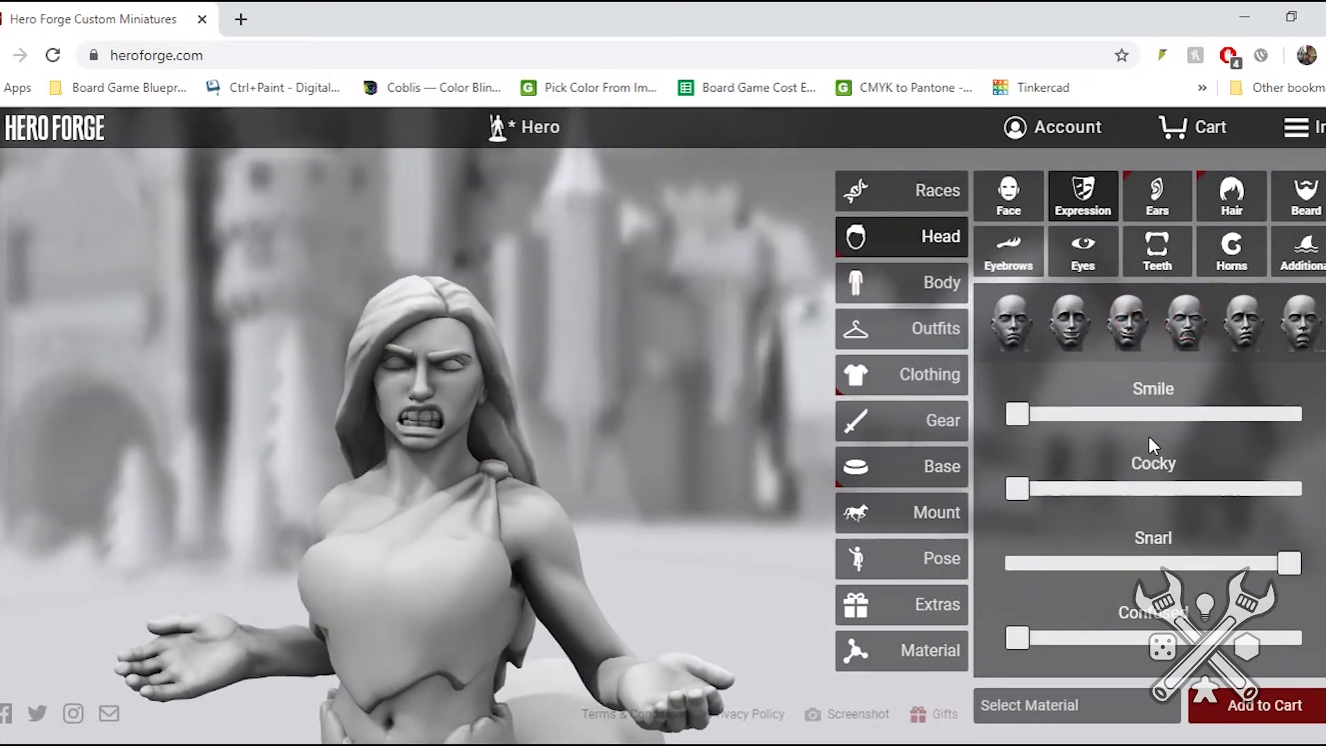
- Try a blended expression with partial Cocky, Snarl and Confused amounts plus a strong shouting amount
drag(1018, 489, 1084, 492)
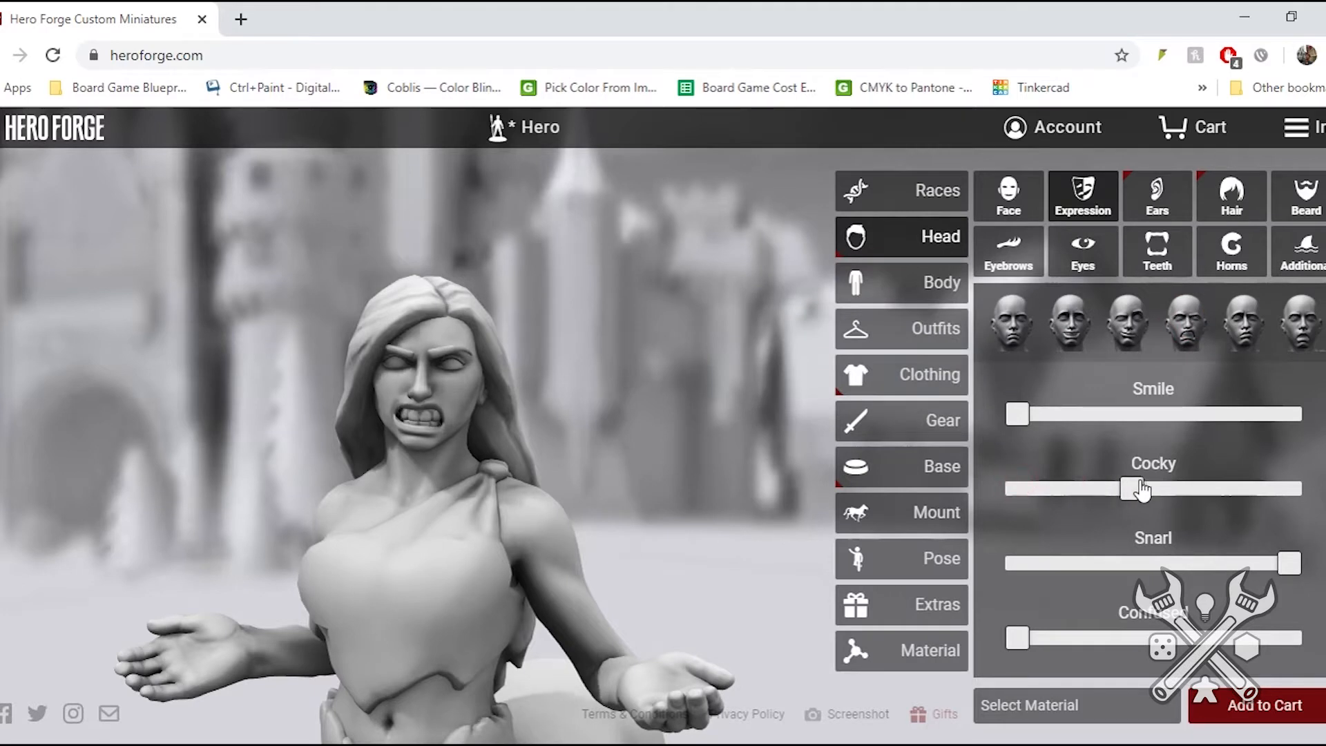
drag(1276, 566, 1108, 572)
scroll(1094, 563, down, 1)
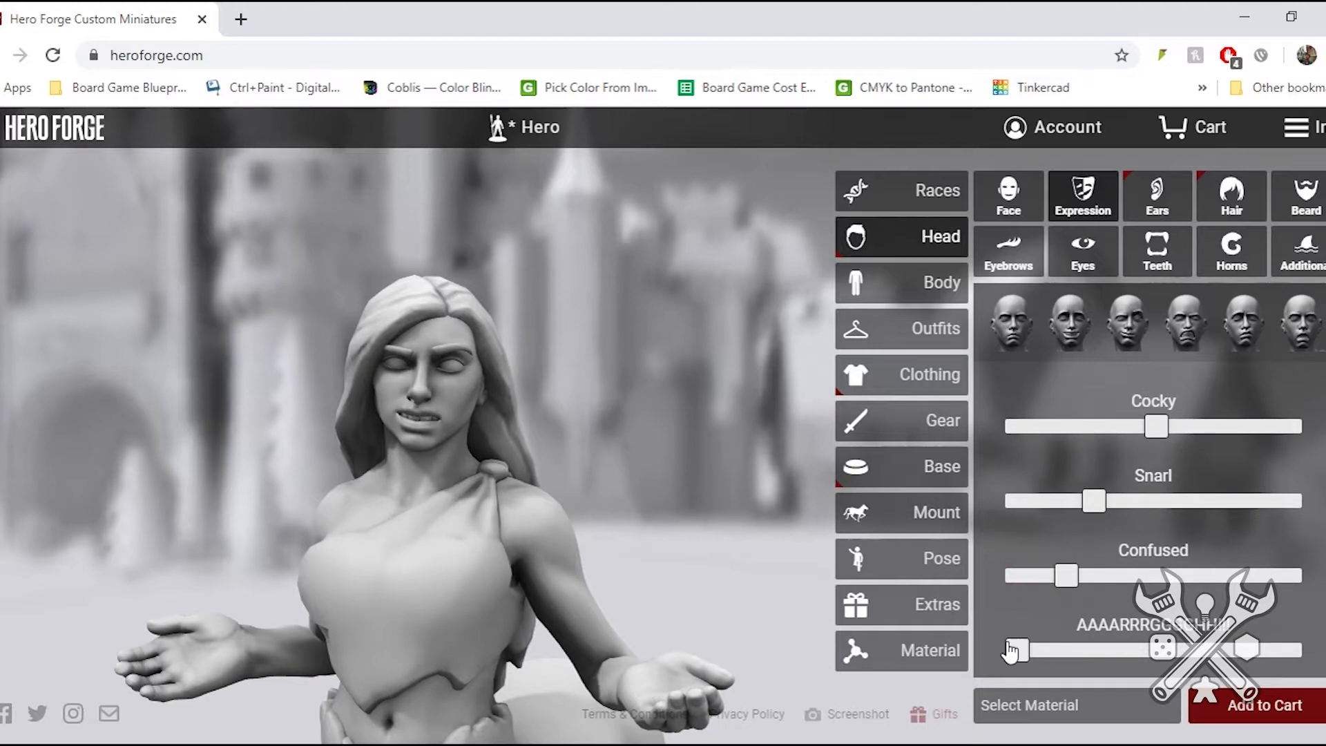
drag(1015, 651, 1209, 651)
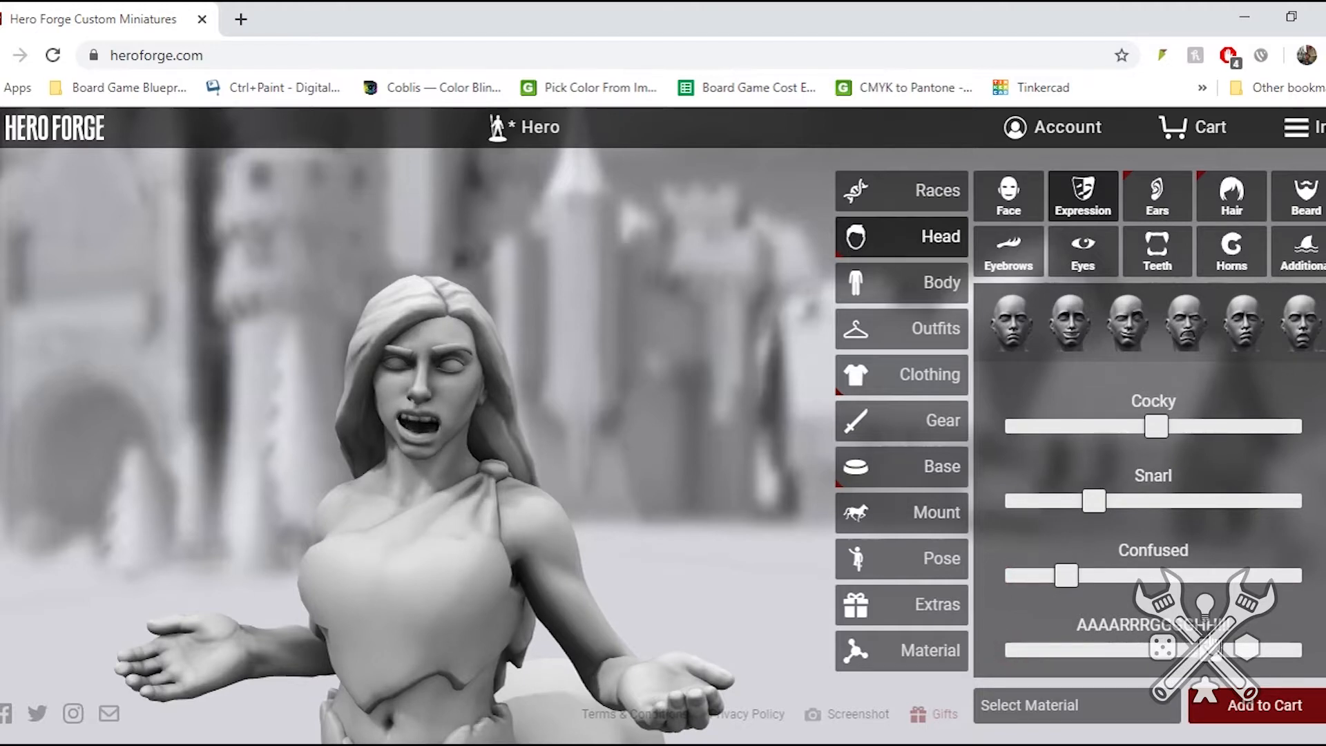
- Try the Smiling Expression, reset the face to neutral, and set Smile to about a third
click(1061, 322)
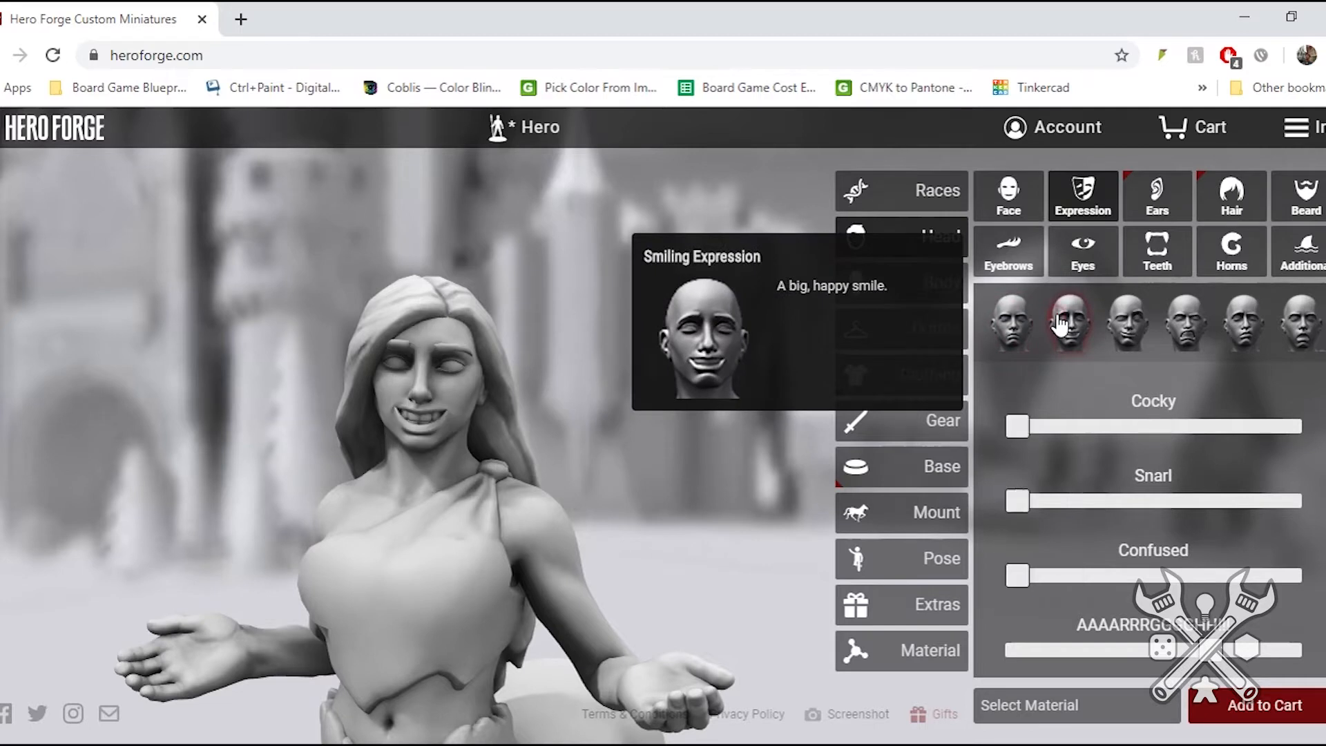
click(1010, 326)
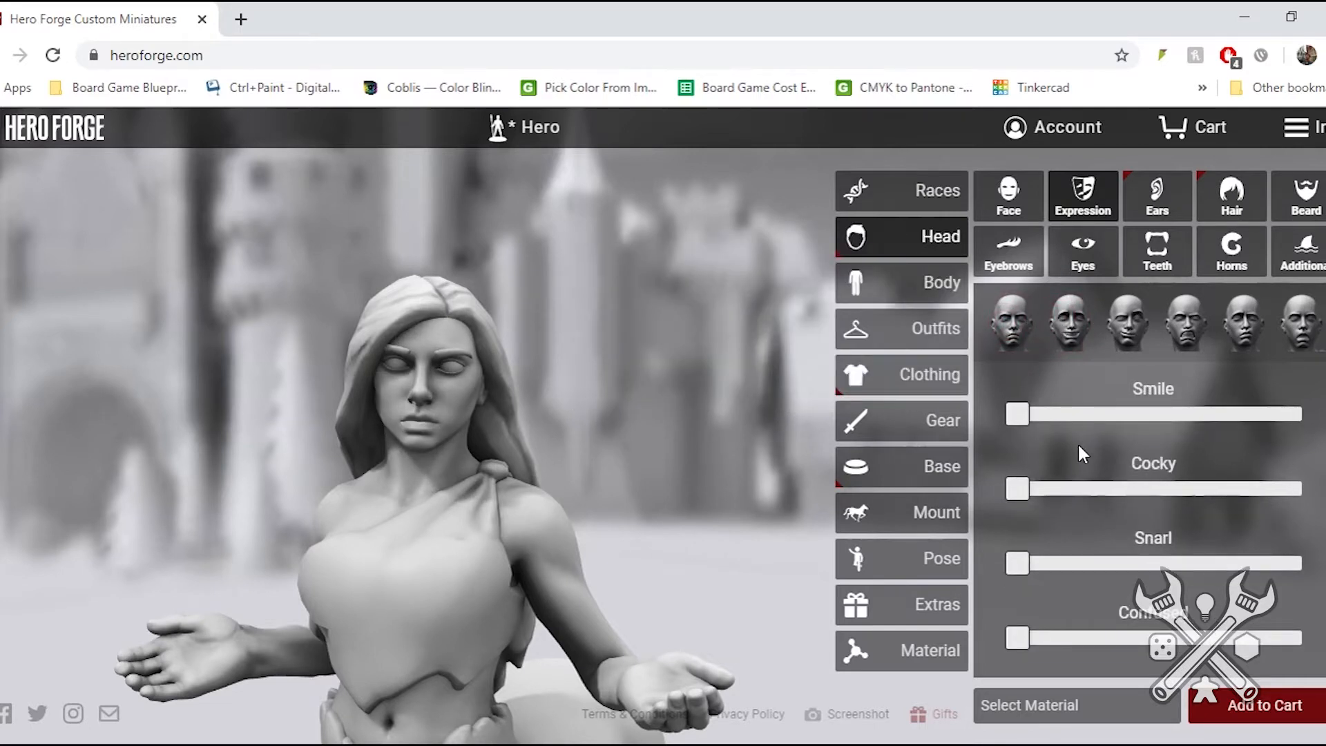
drag(1018, 414, 1114, 428)
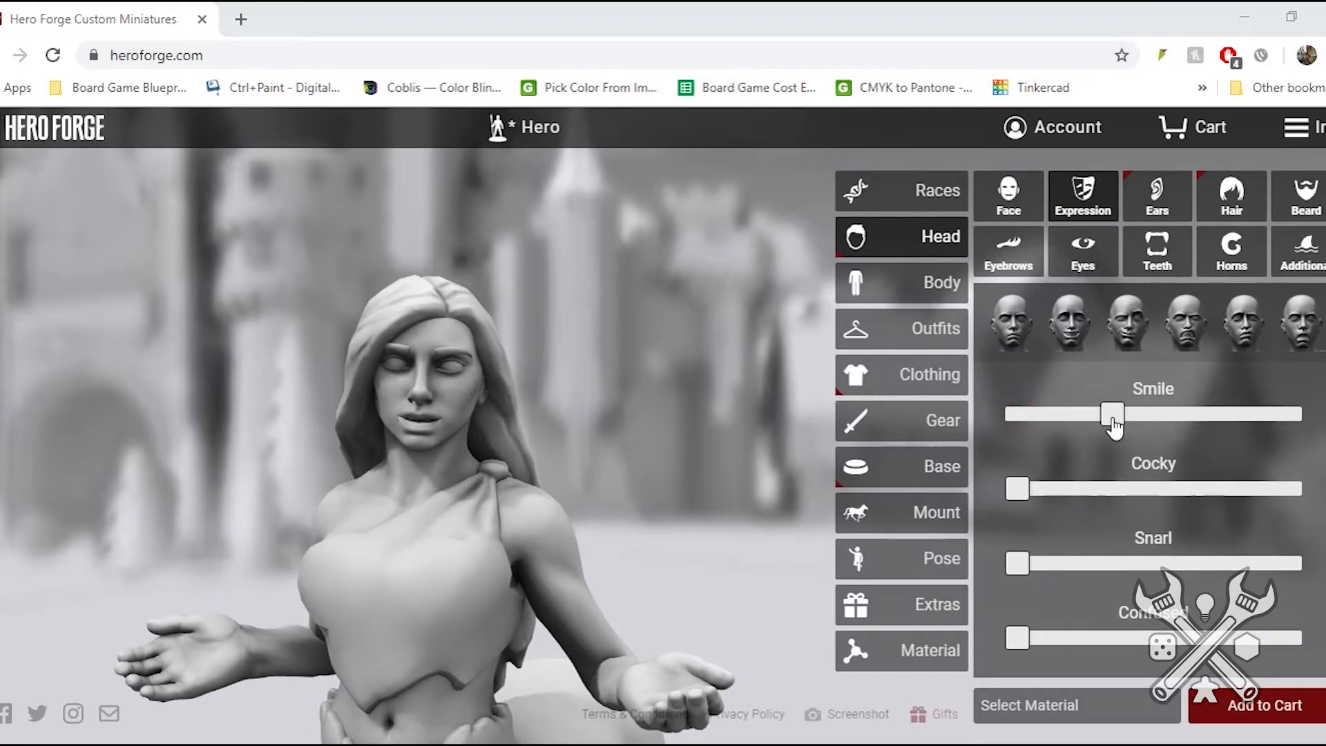
- Browse the ear, hair and beard options, and try Robotic Eyes before restoring the plain eyes
click(1157, 194)
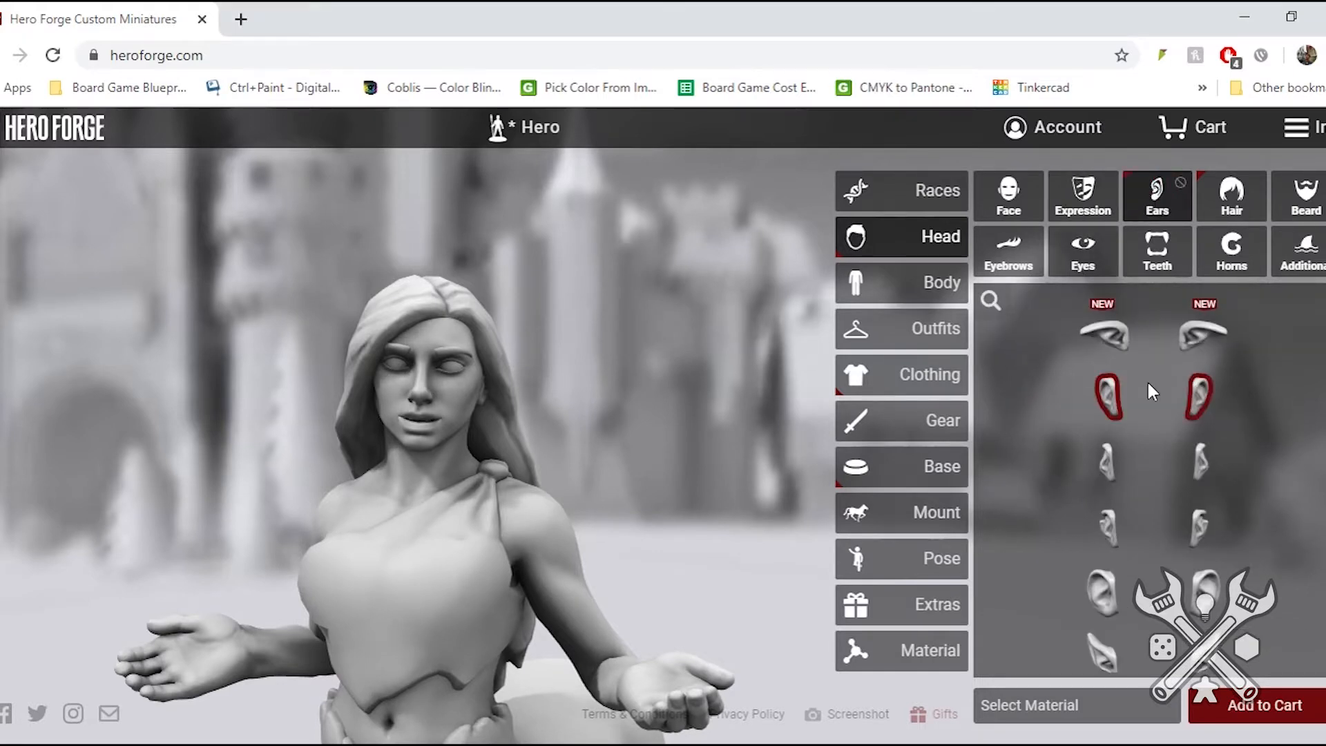
click(1234, 204)
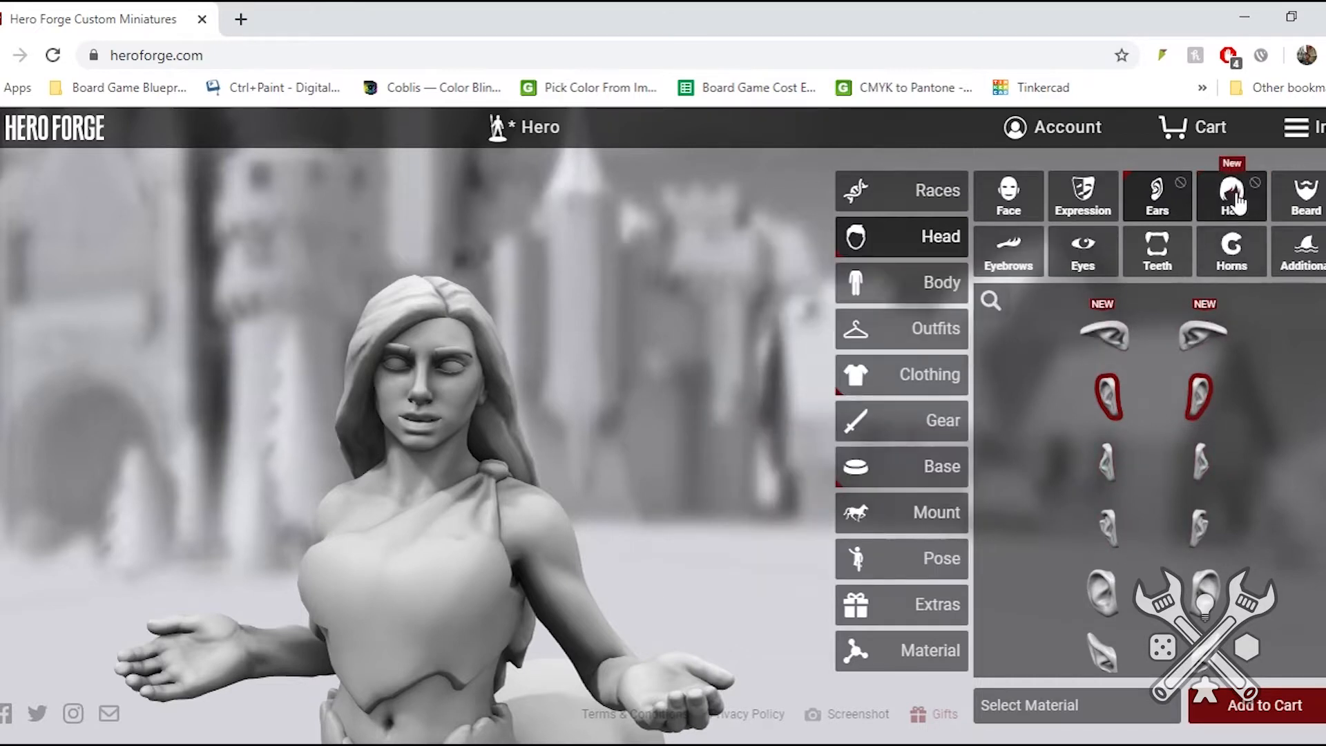
click(1291, 208)
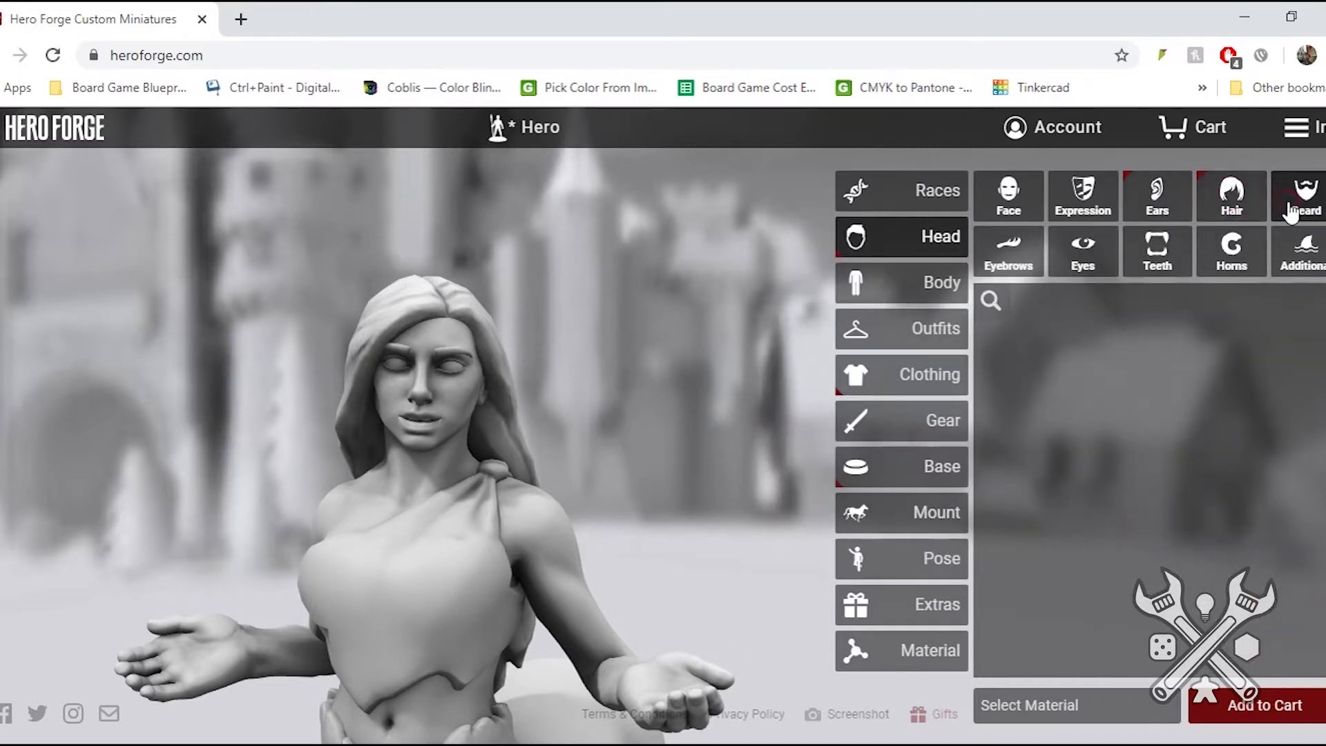
click(1081, 266)
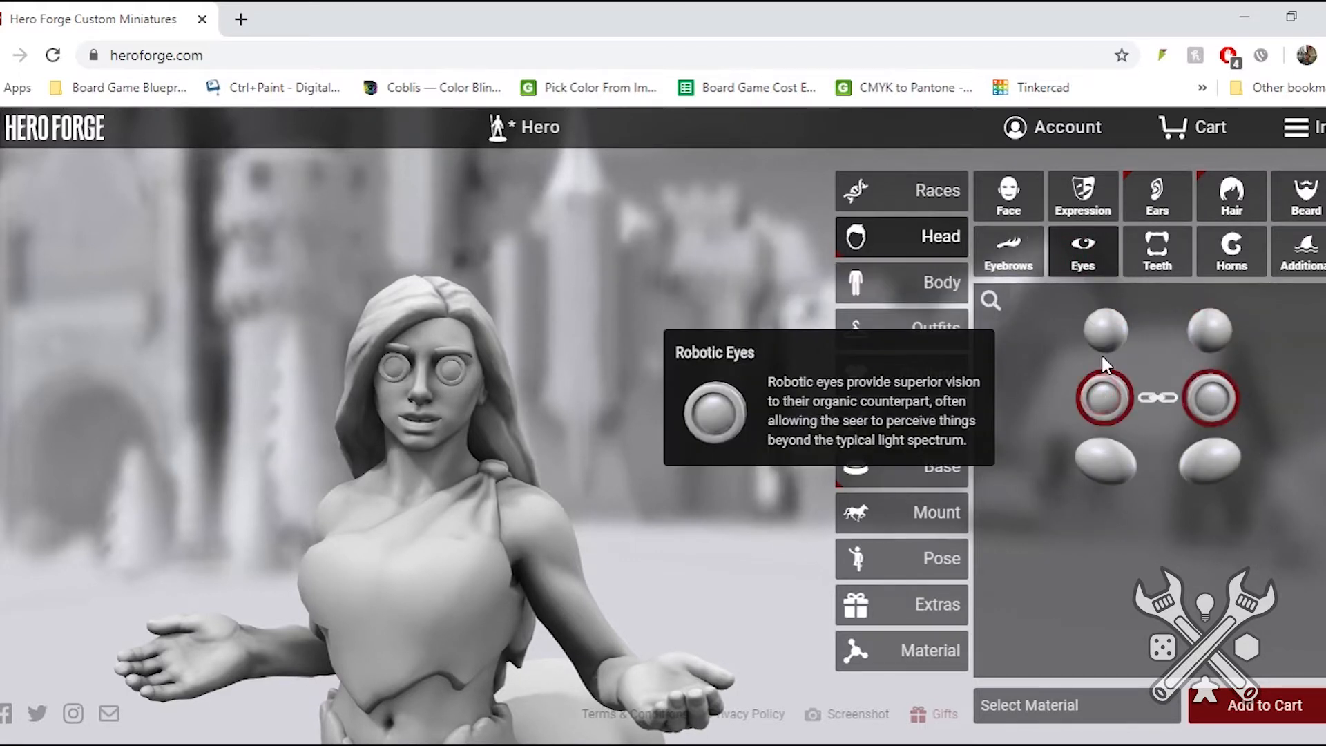
click(1105, 331)
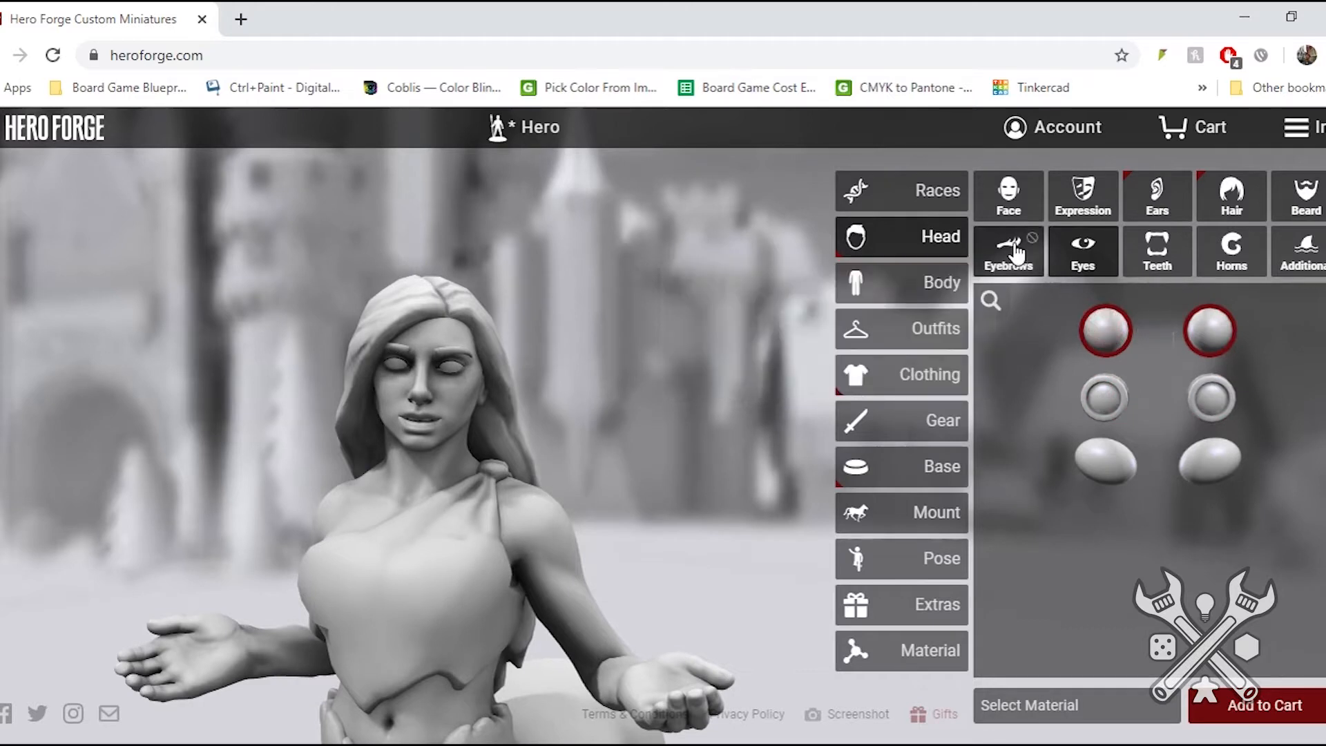
- Try linked and unlinked Steer Horns on the centaur's head, and settle on Large Curly Horns for both sides
click(1225, 256)
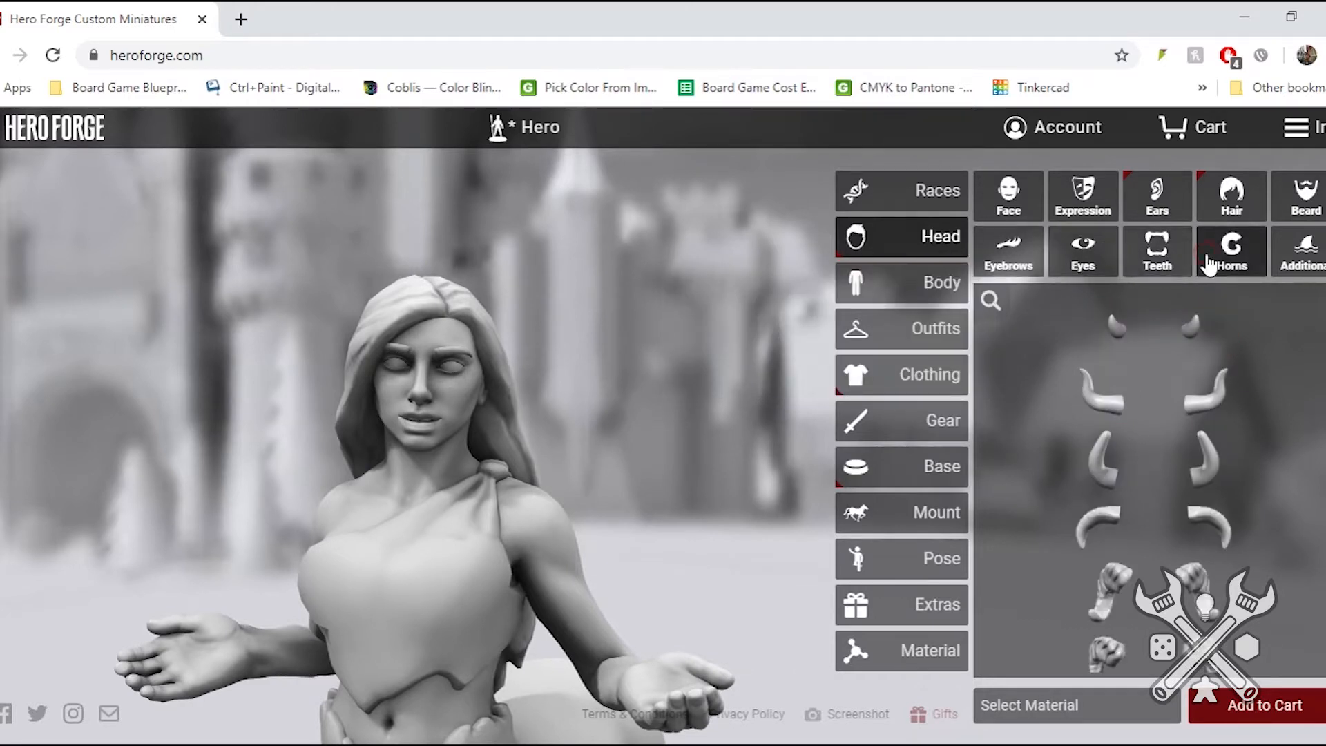
click(1099, 409)
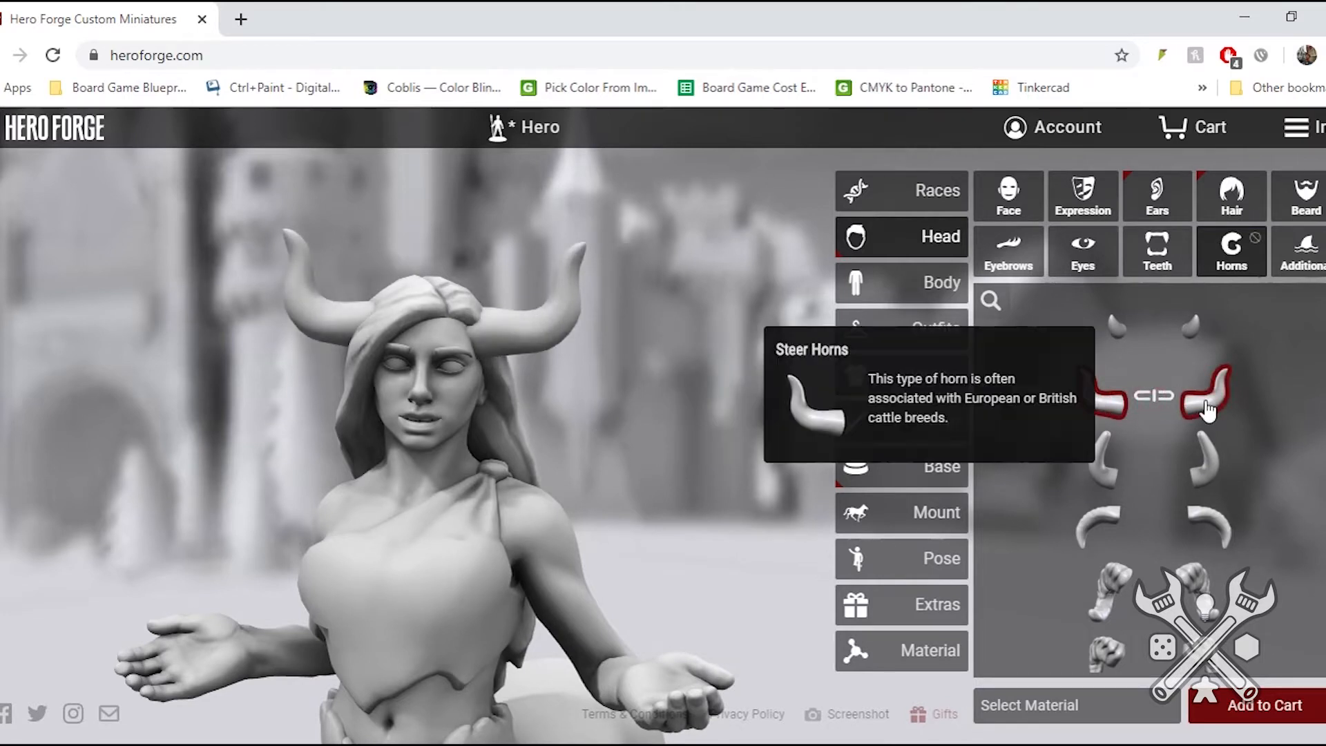
click(1177, 409)
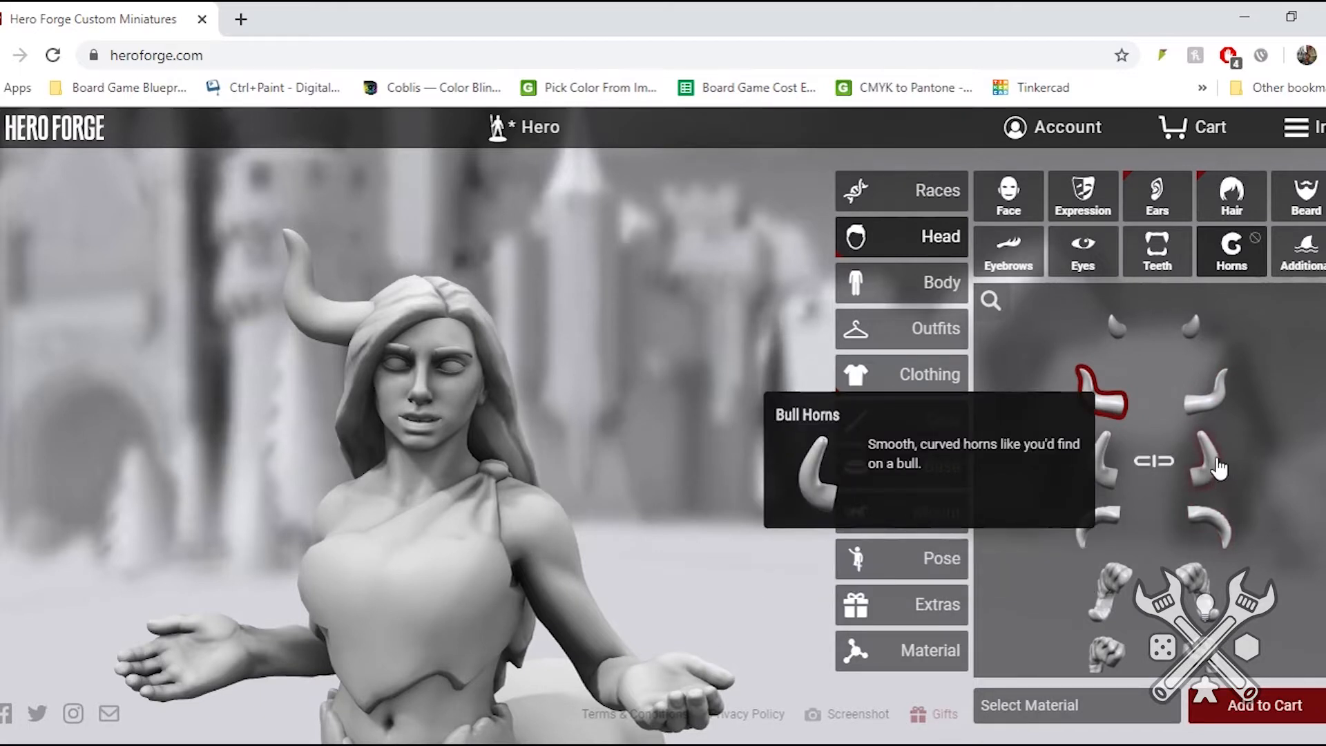
click(1184, 575)
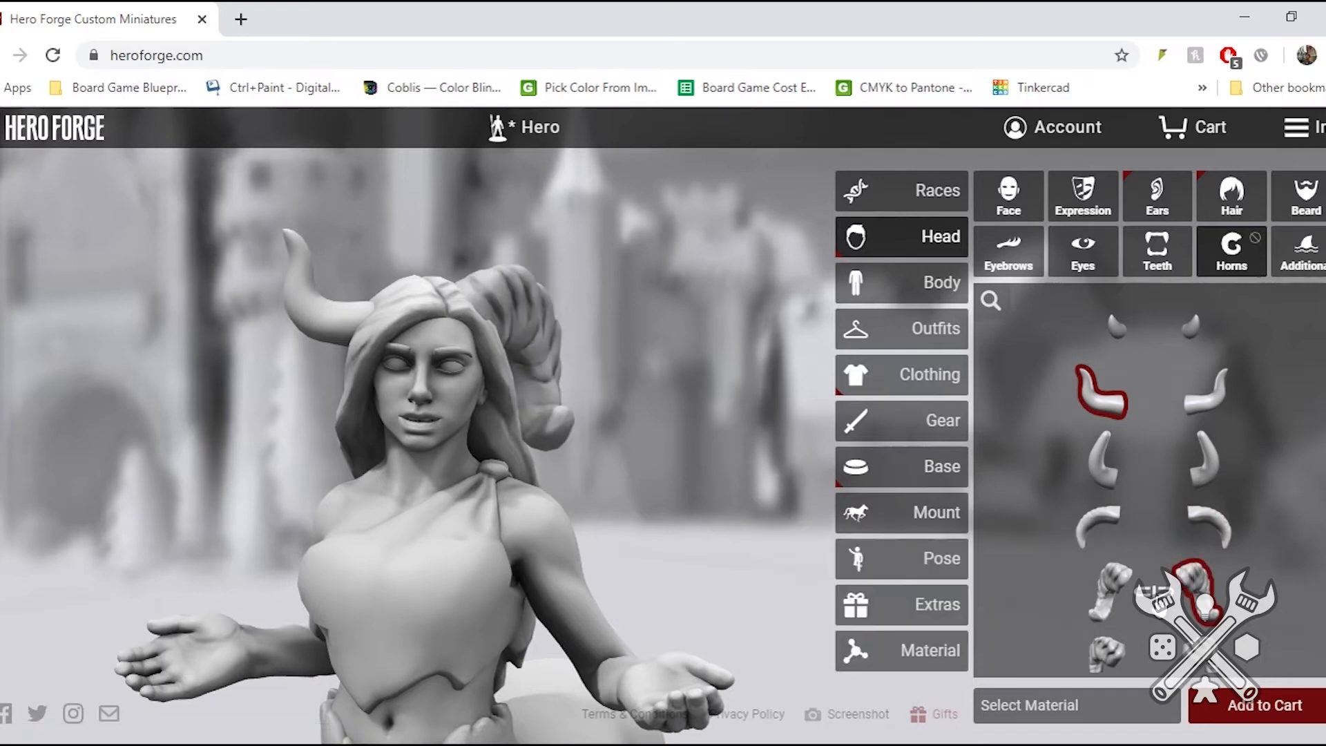
click(1157, 598)
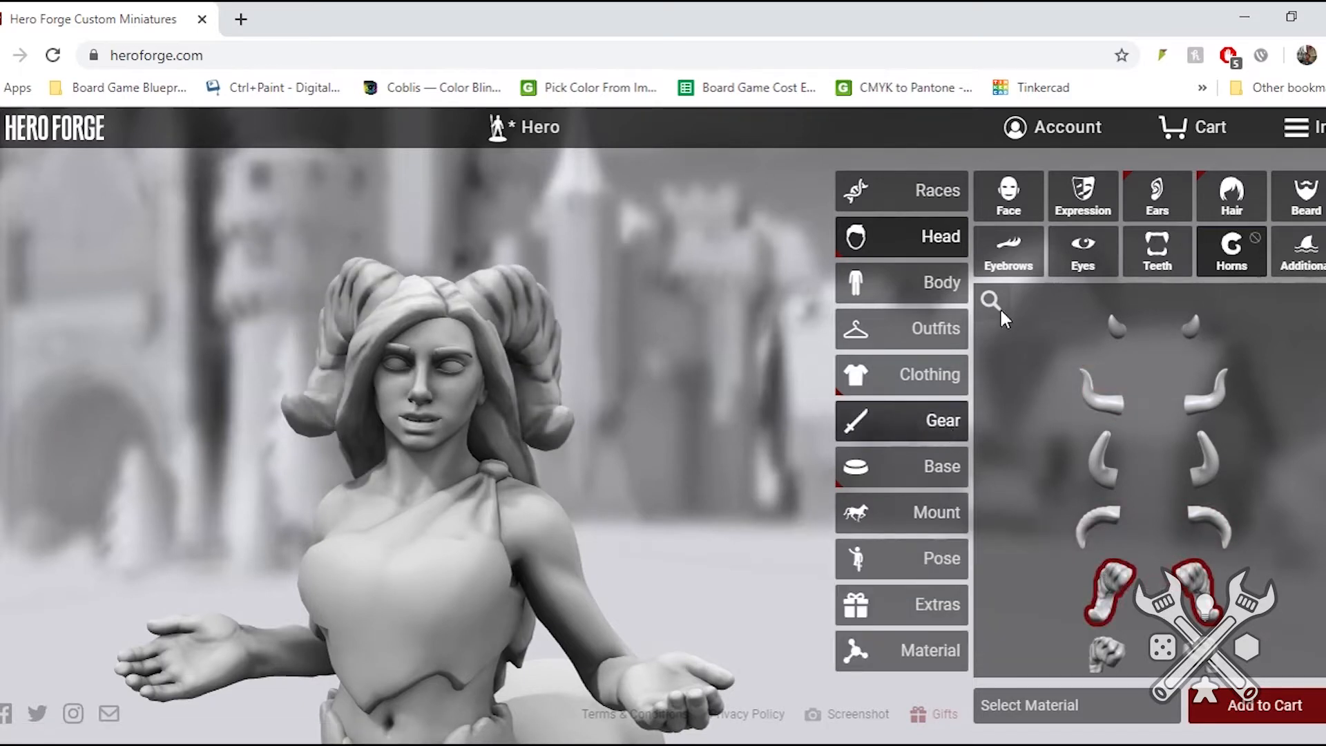
- Preview the Head Sail among the additional head features and add the diamond-shaped gem to the centaur's forehead
click(1288, 263)
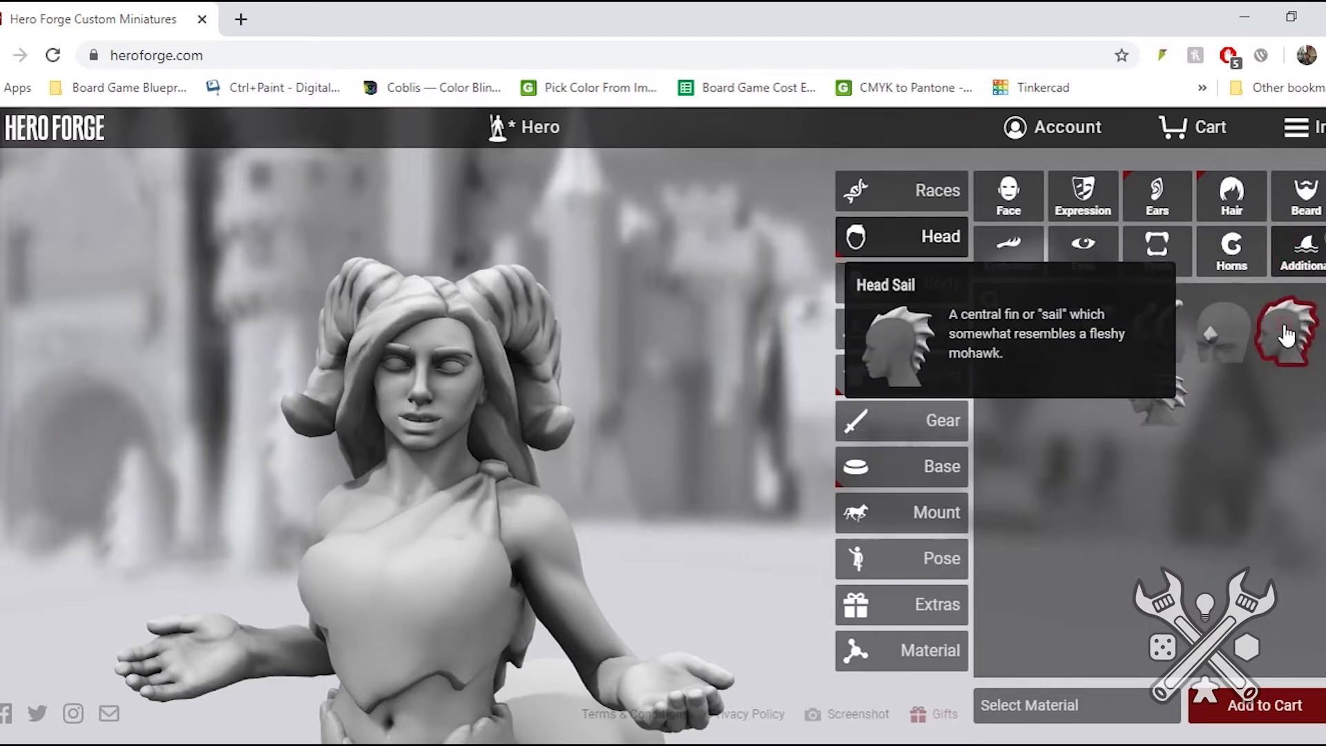
drag(404, 376, 377, 417)
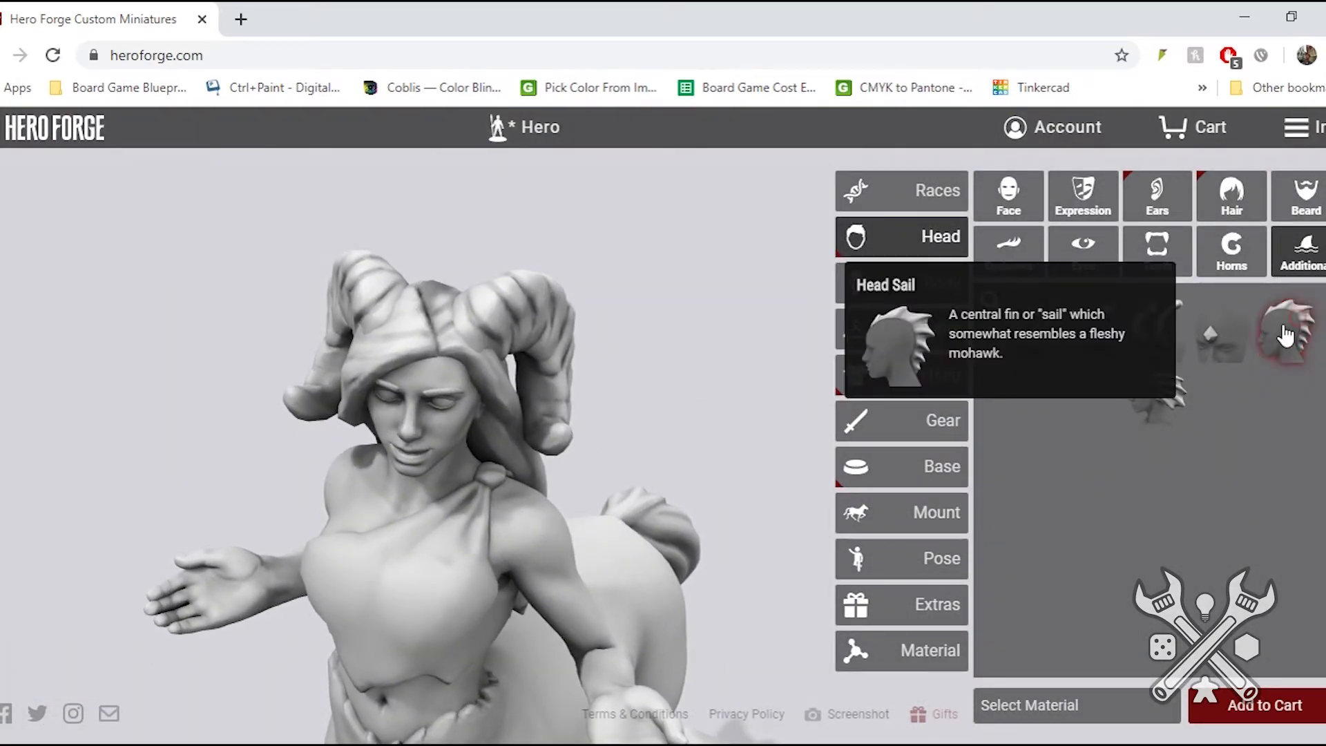
drag(649, 453, 680, 434)
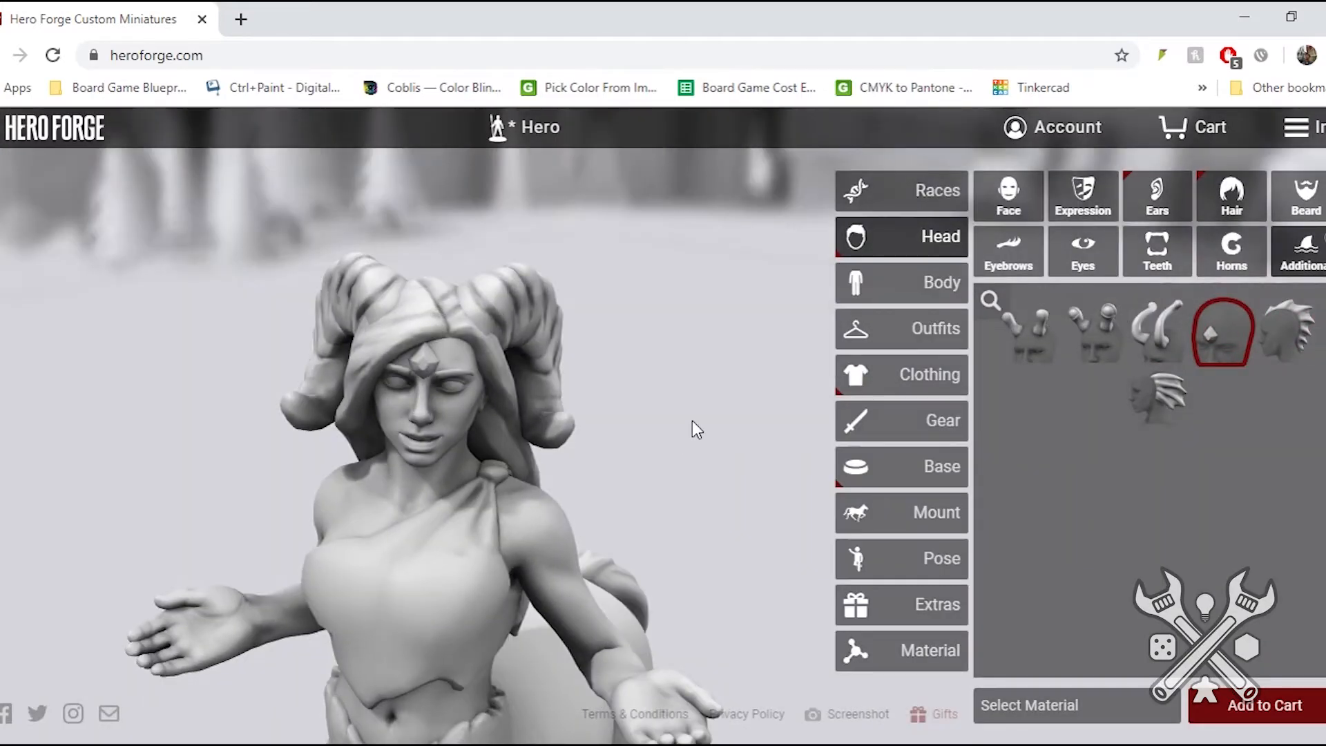
- Give the centaur the jointed robotic torso and review the leg options, keeping Centaur Legs
click(886, 294)
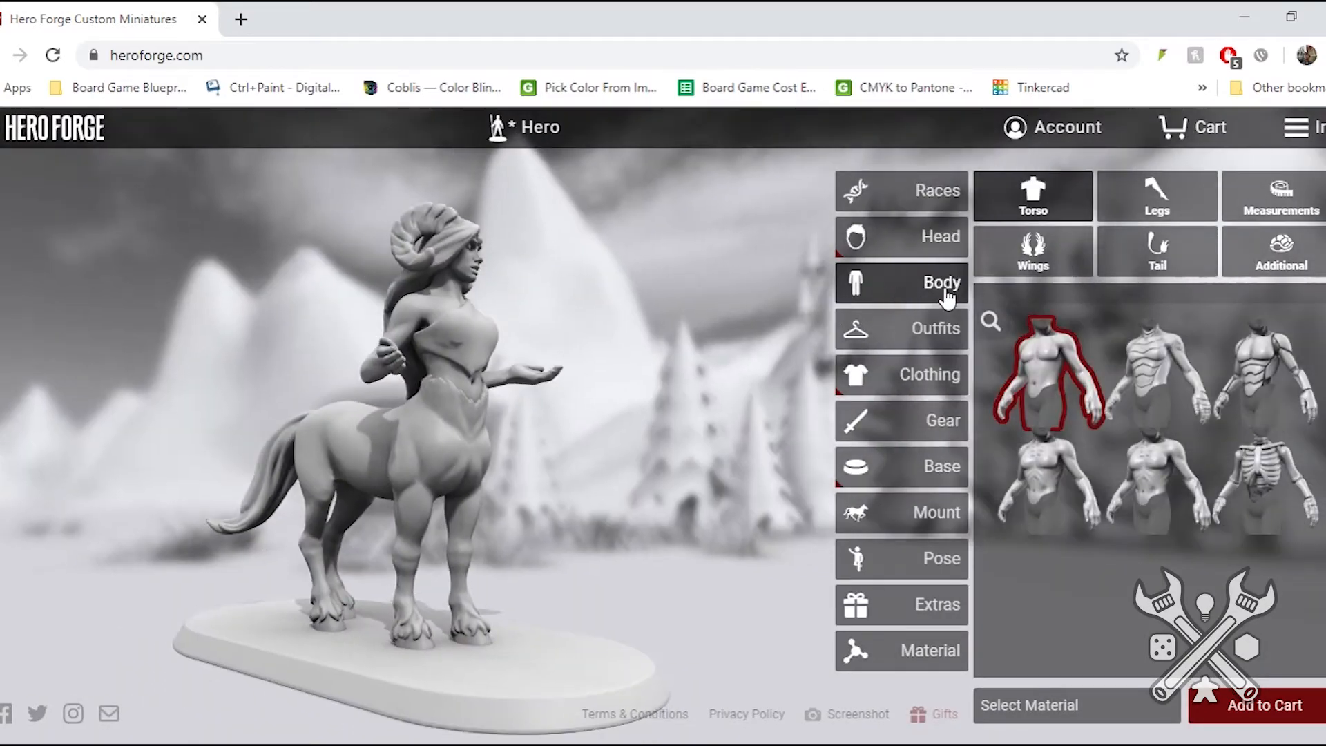
click(1262, 385)
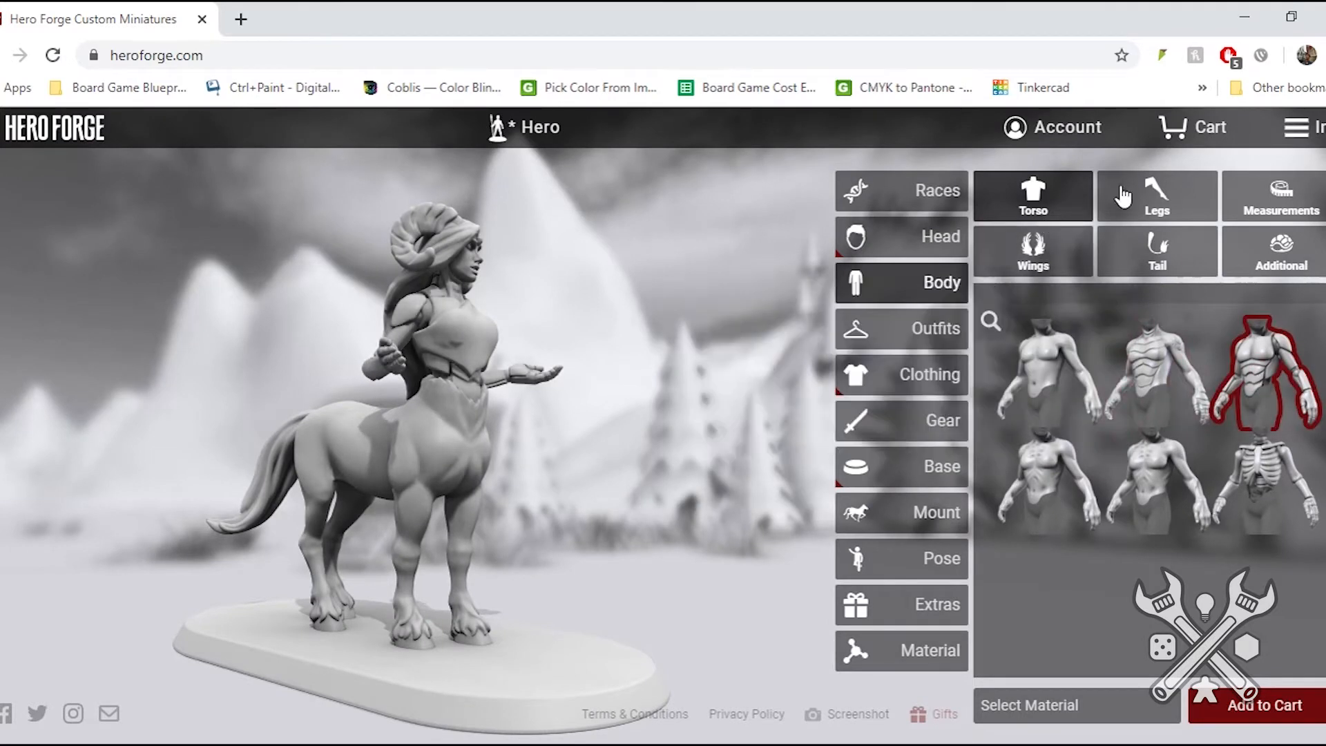
click(1155, 197)
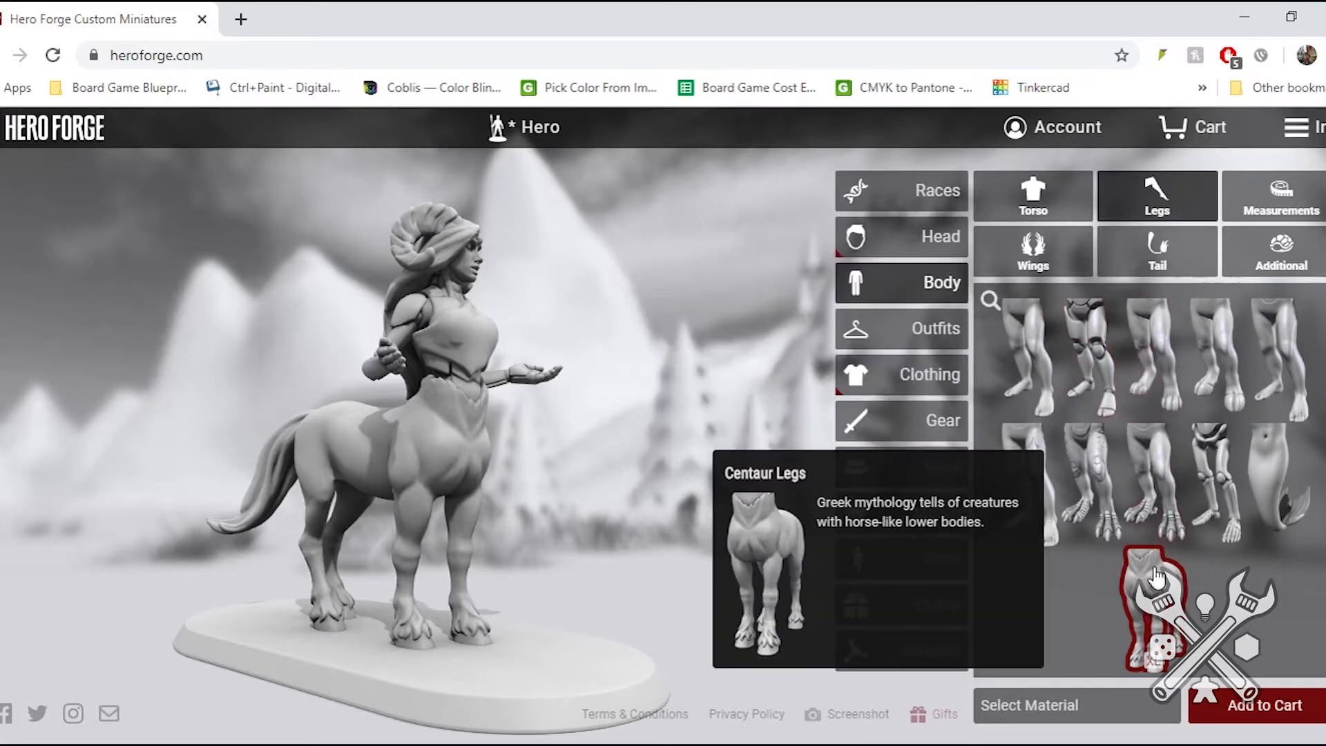
- Set the centaur's Height to just above 6, Head to about 40% and Weight to about three quarters, and review the remaining body measurements
click(1281, 197)
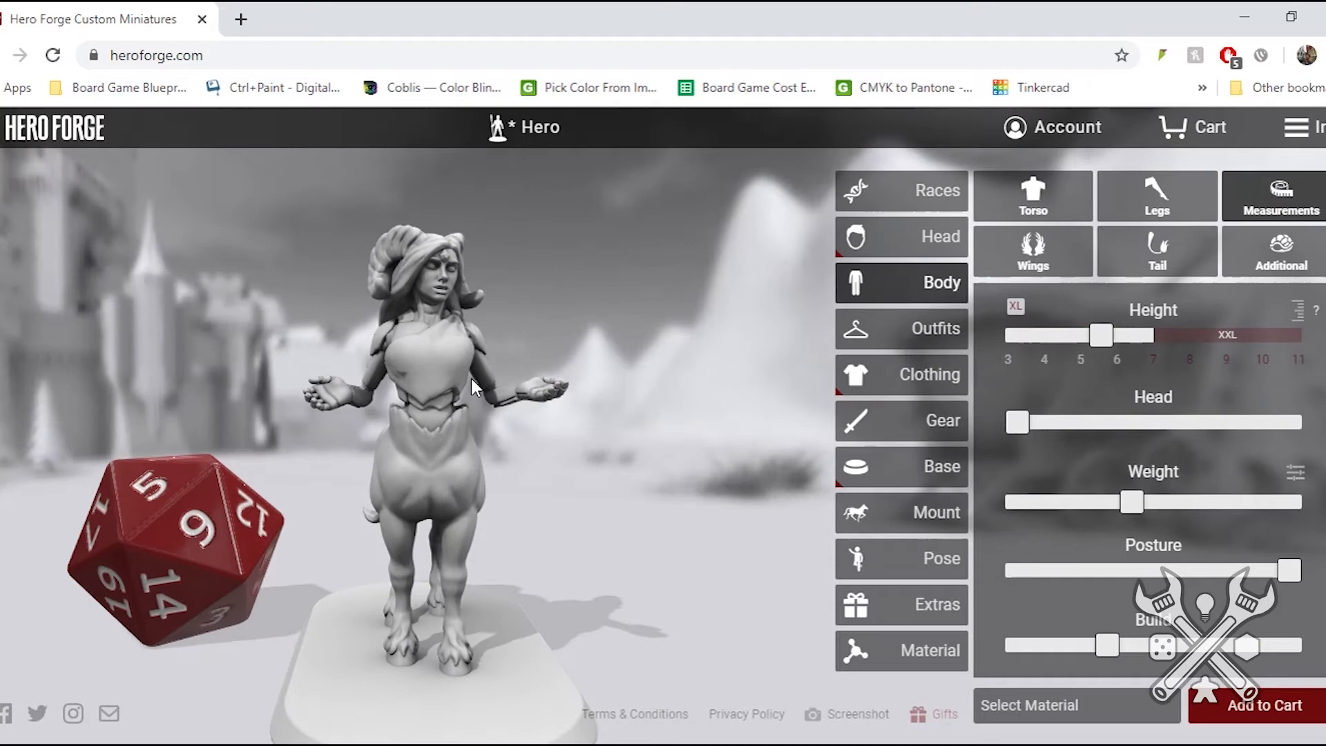
drag(471, 378, 349, 370)
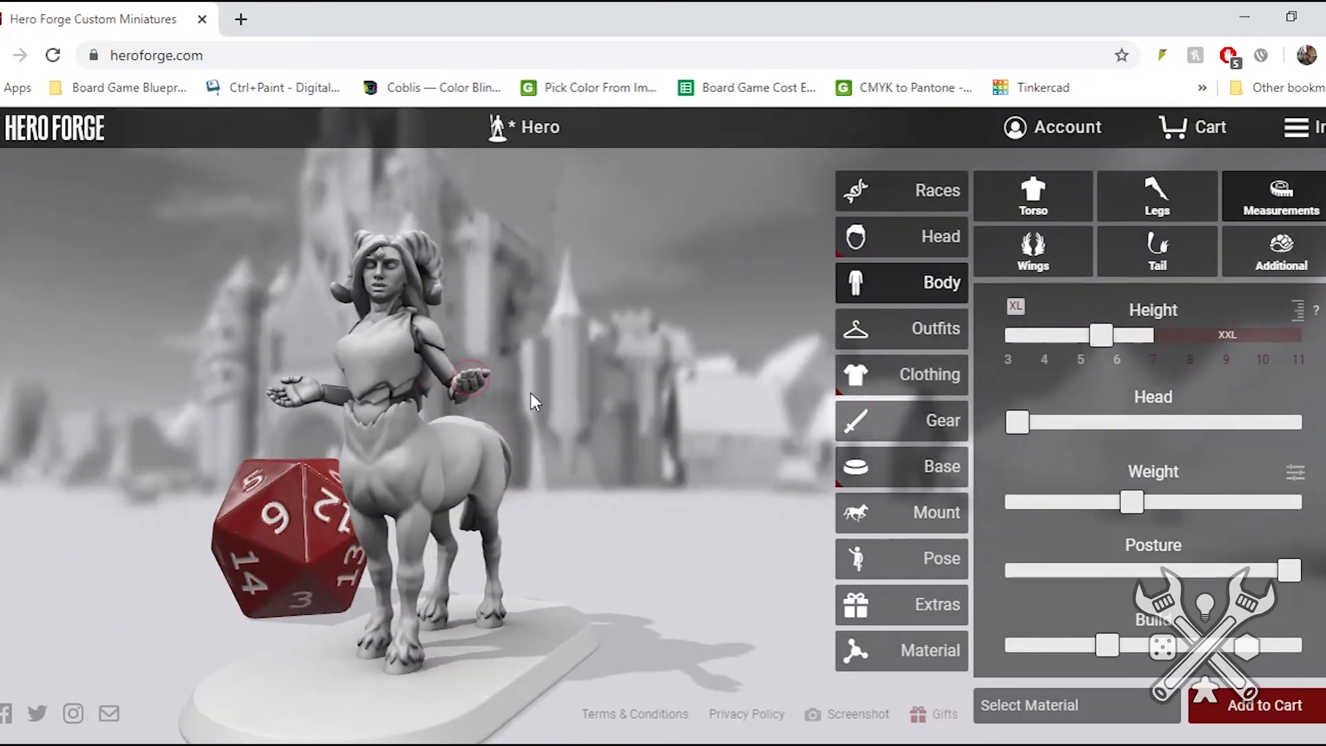
drag(1098, 340, 1127, 345)
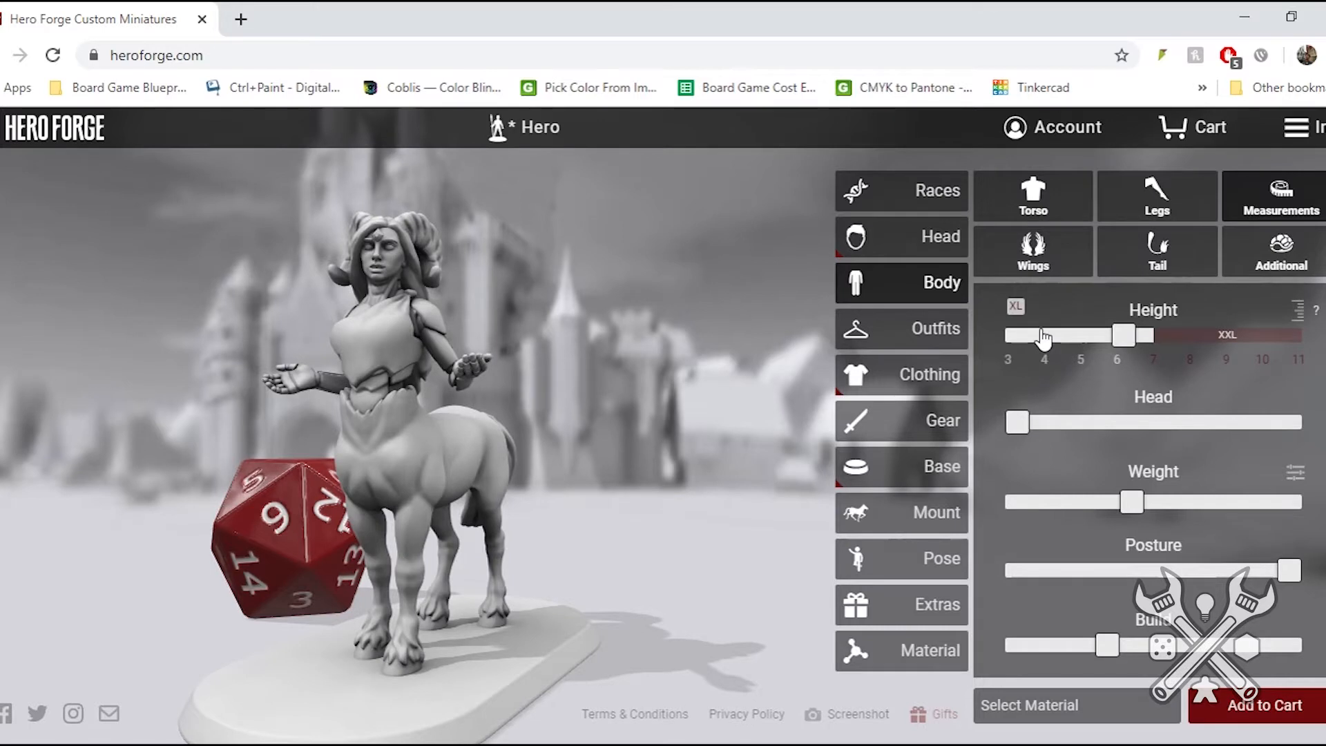
drag(1017, 426, 1133, 437)
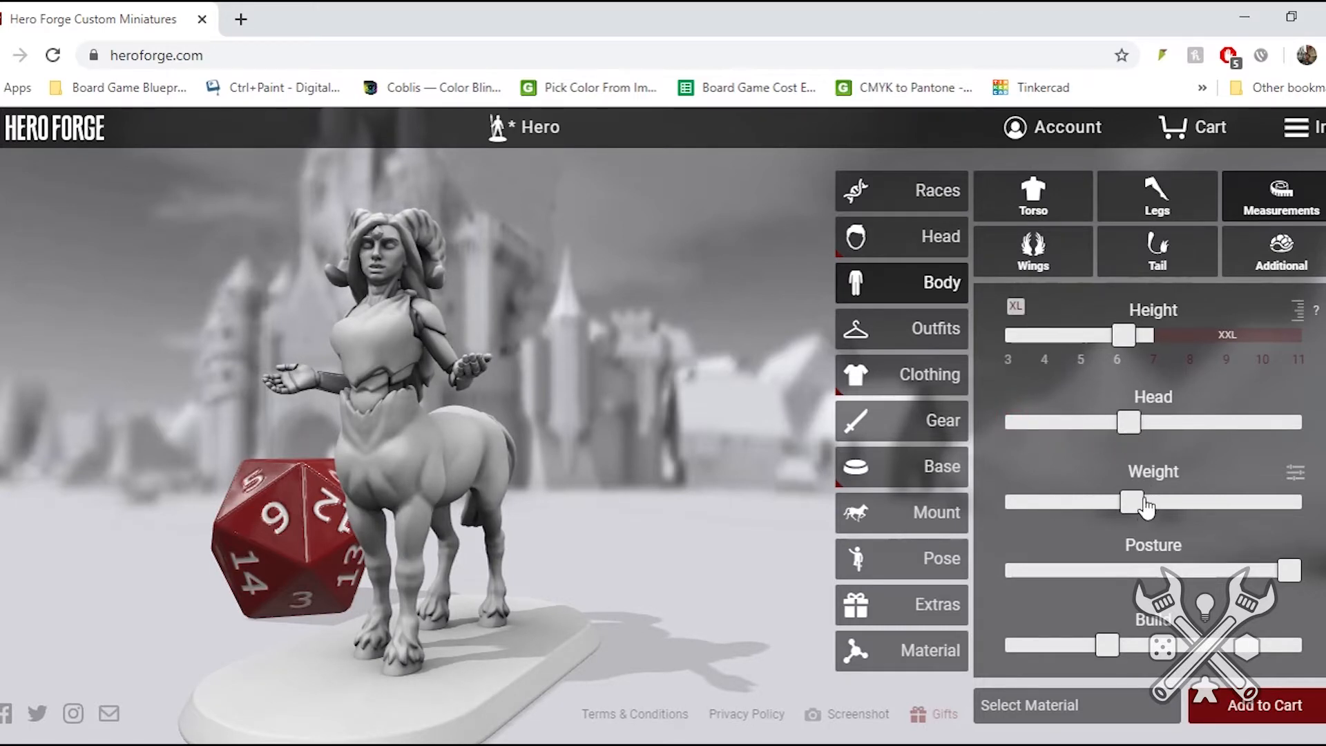
drag(1136, 513, 1216, 511)
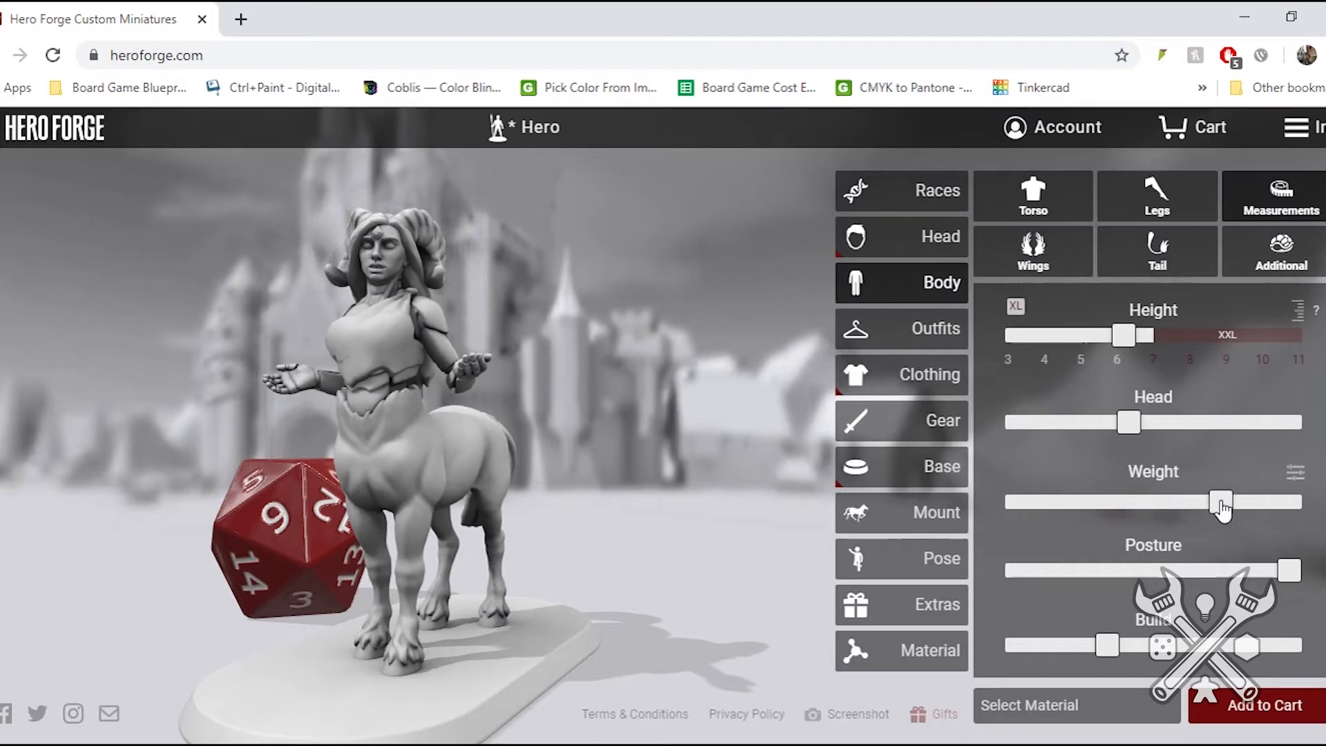
scroll(1145, 558, down, 4)
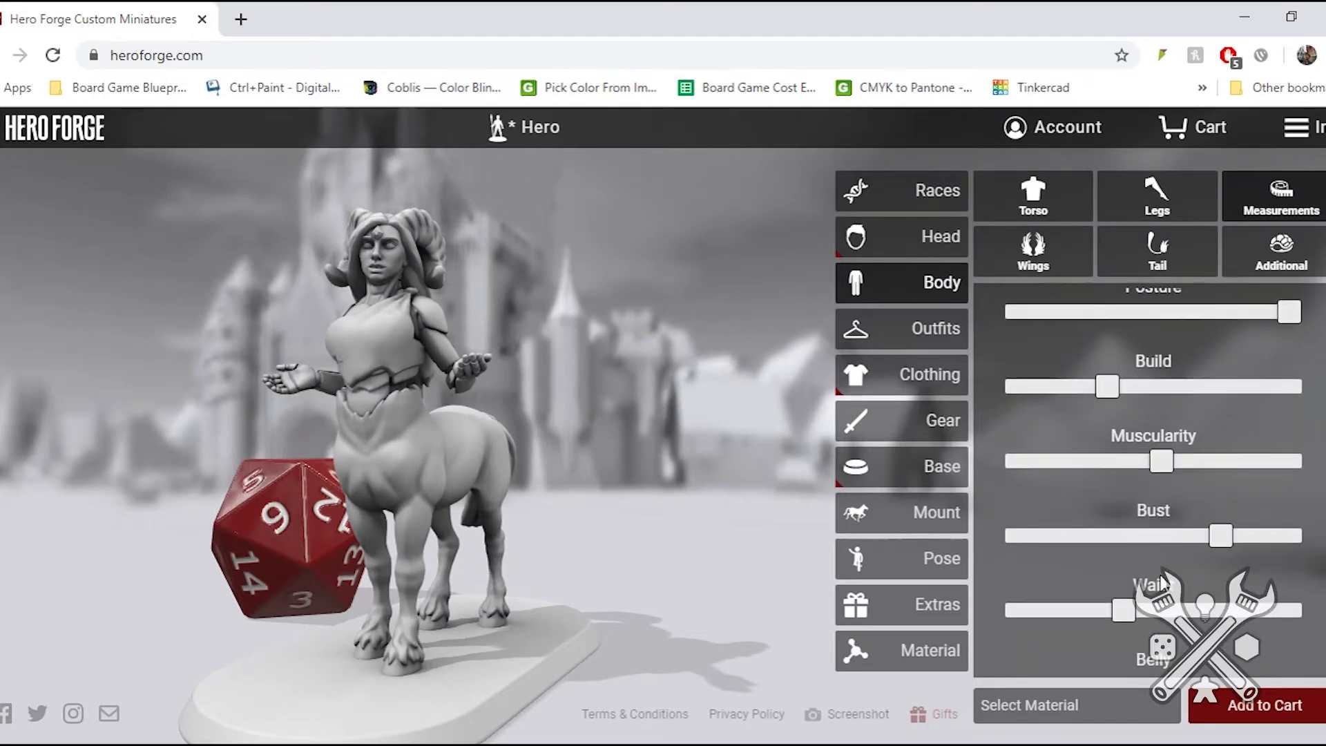
scroll(1164, 582, down, 2)
scroll(1164, 582, up, 6)
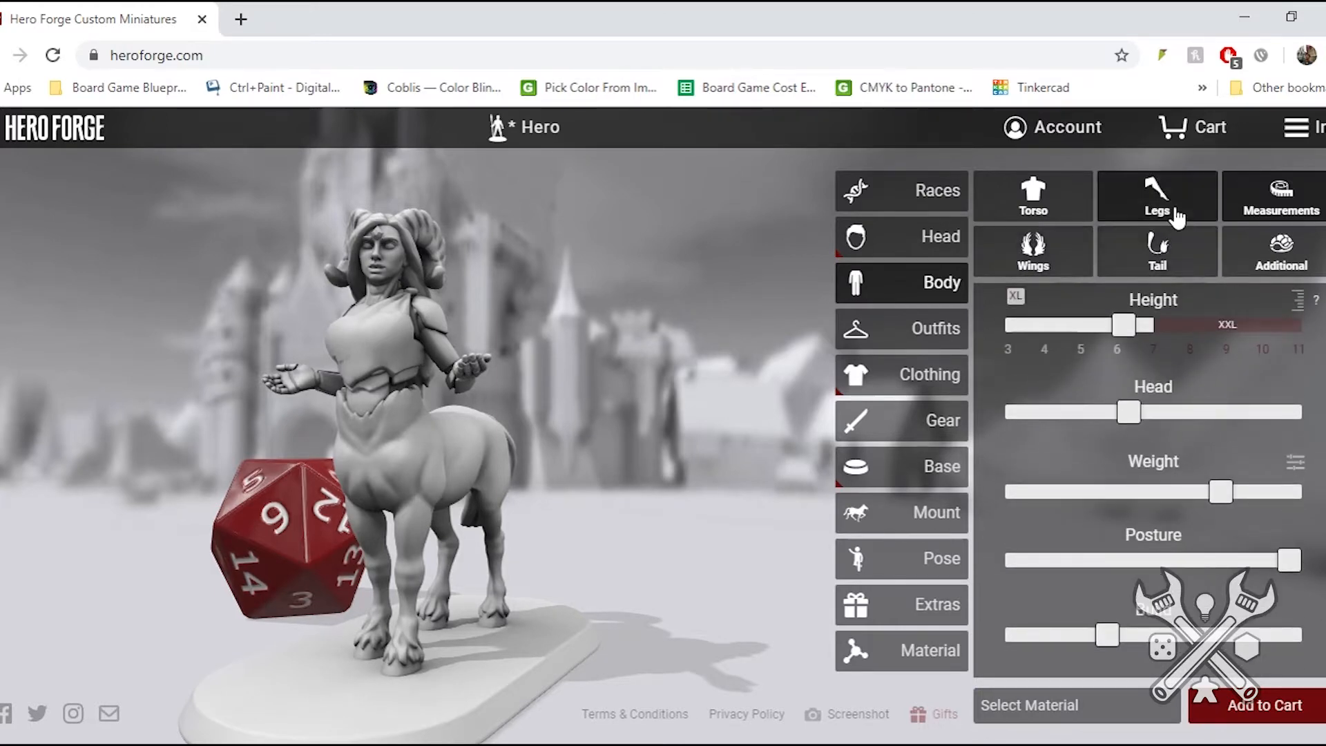
- Try the Short Tied Horse Tail and replace the centaur's tail with the Leopard Tail
click(1155, 257)
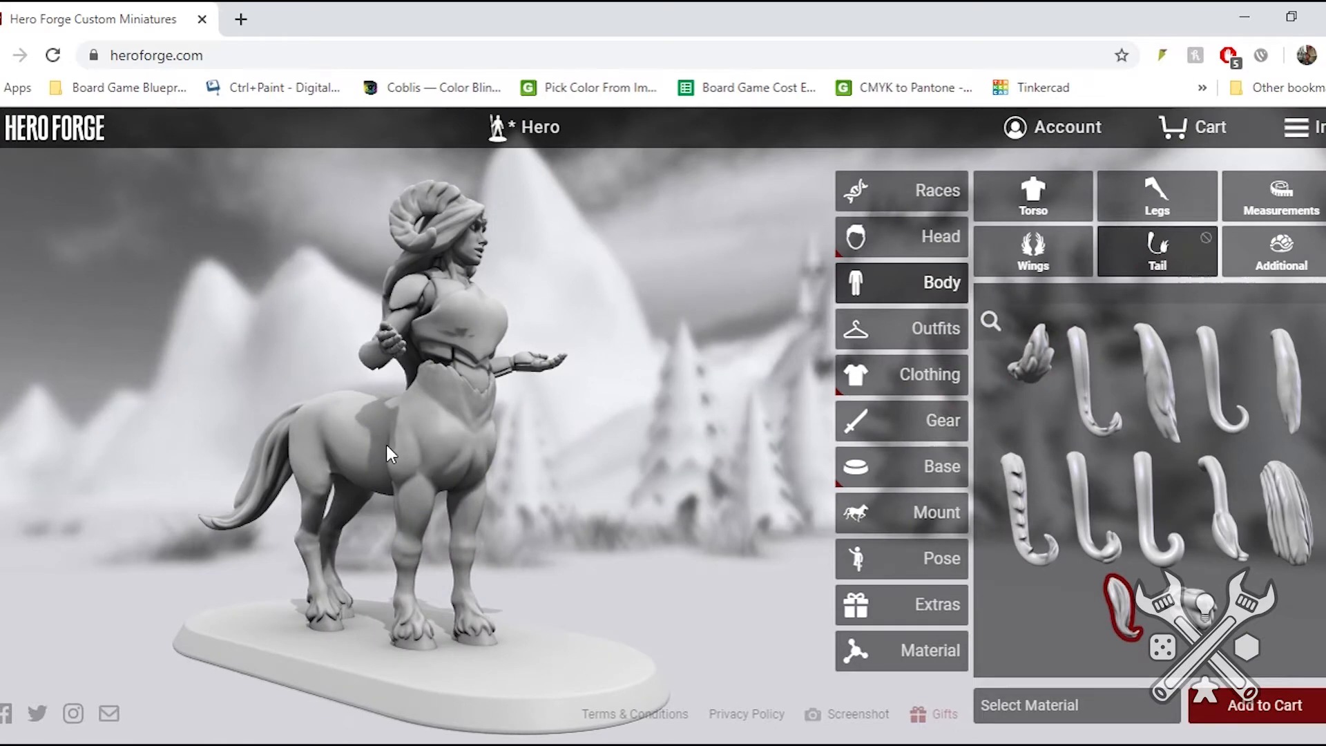
click(1195, 618)
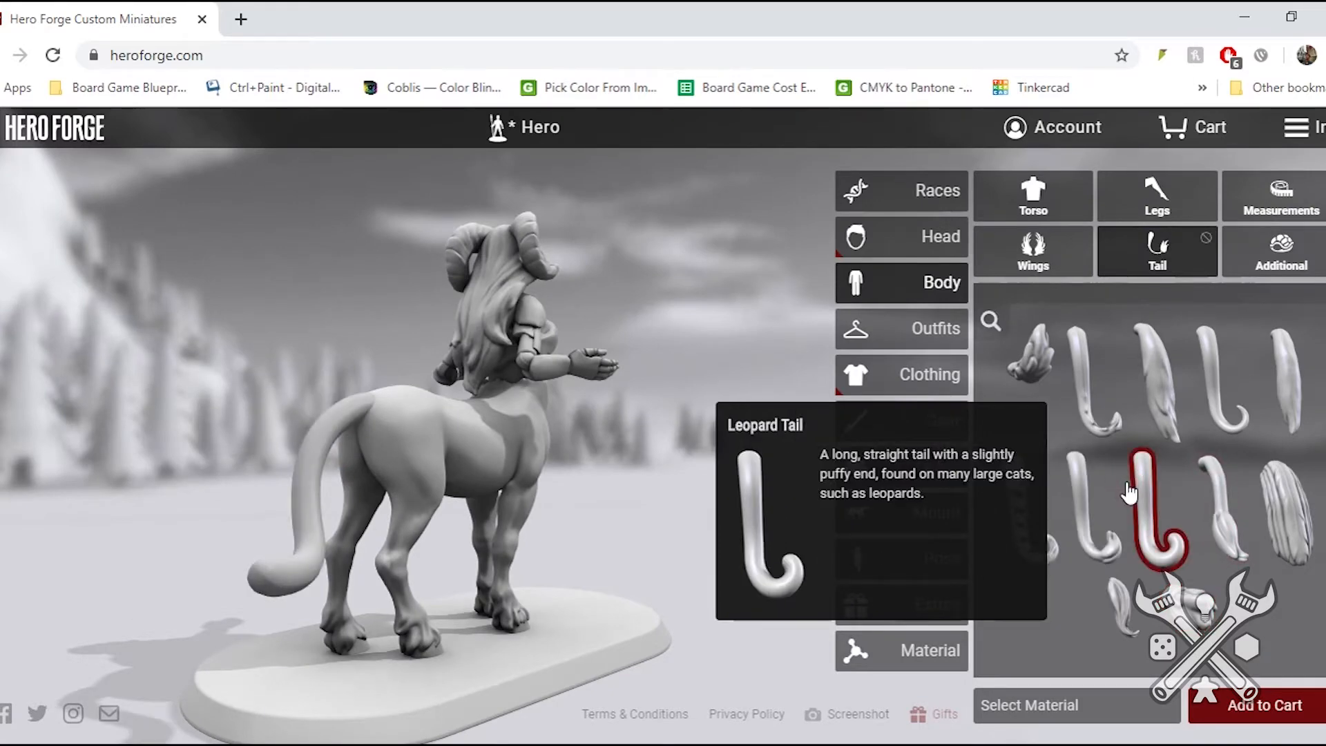
drag(581, 504, 156, 487)
- Try both feathered wing styles on the centaur and settle on linked Open Demon Wings
click(1033, 250)
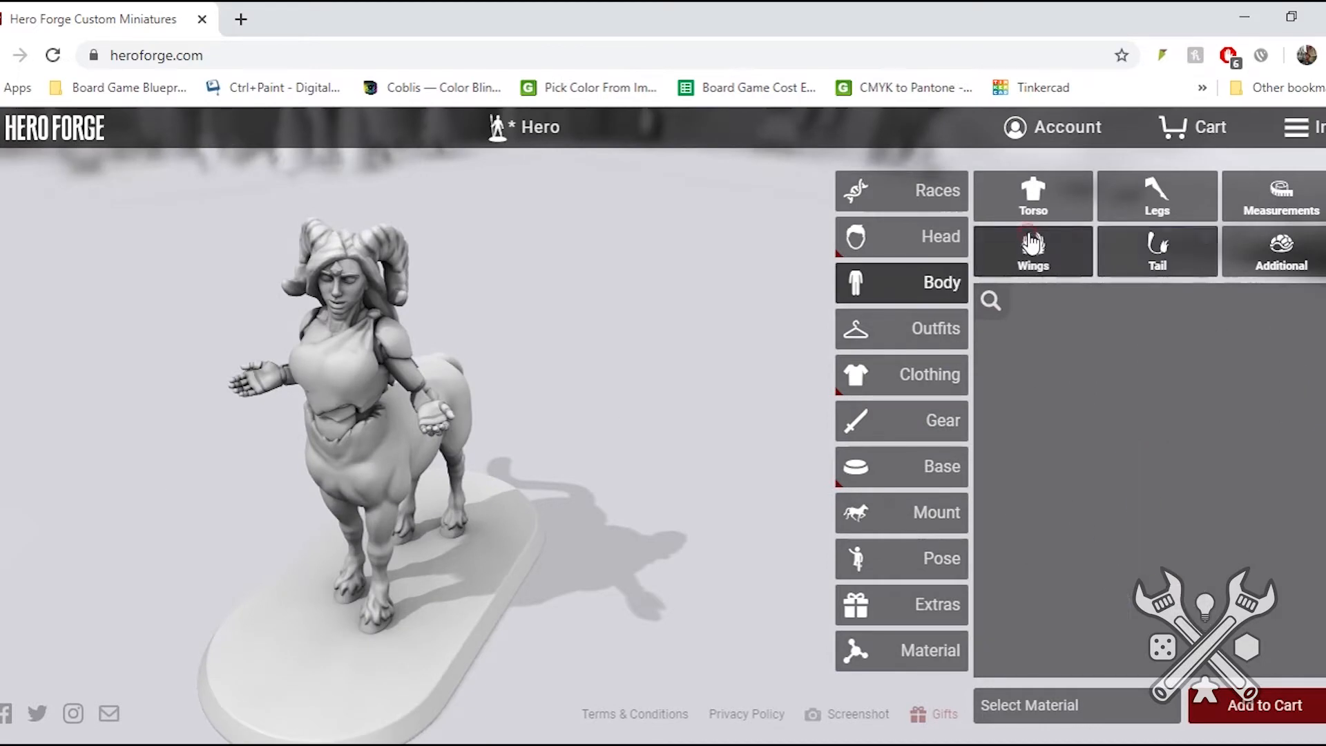
click(1200, 375)
click(1209, 507)
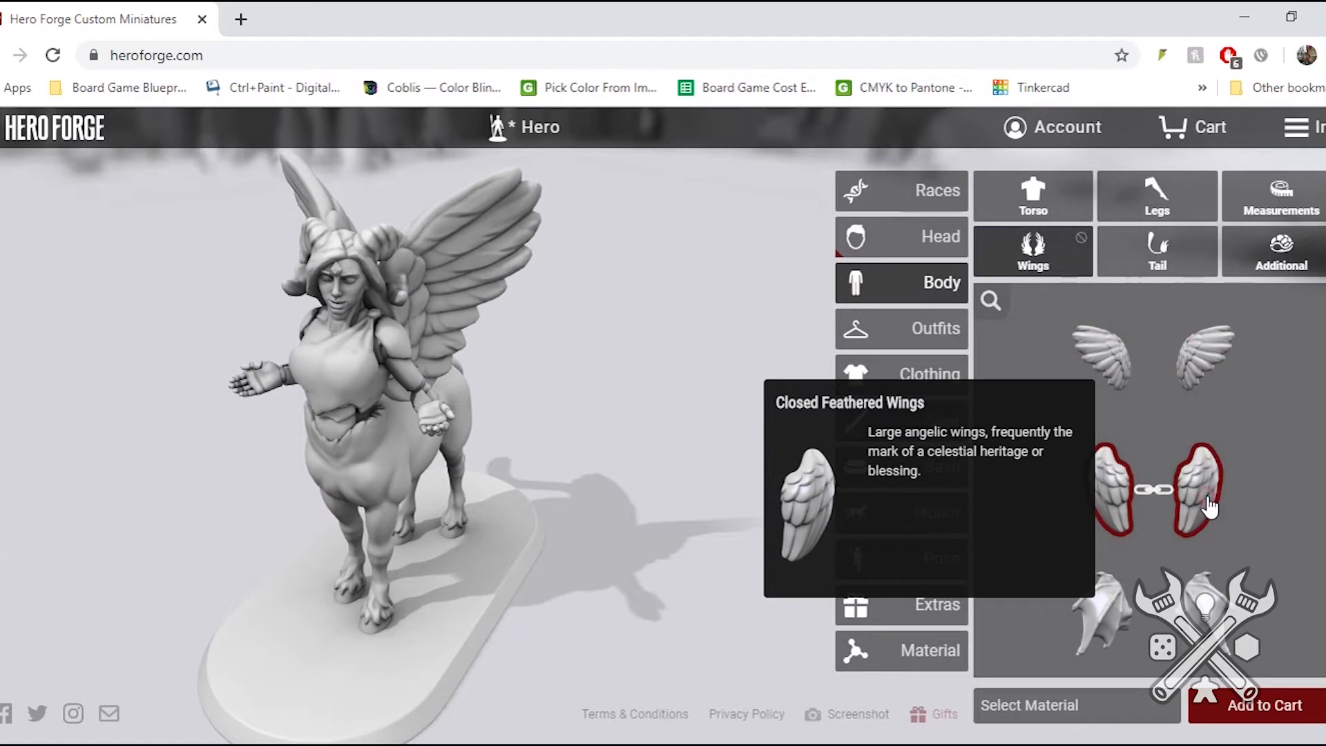
click(1188, 613)
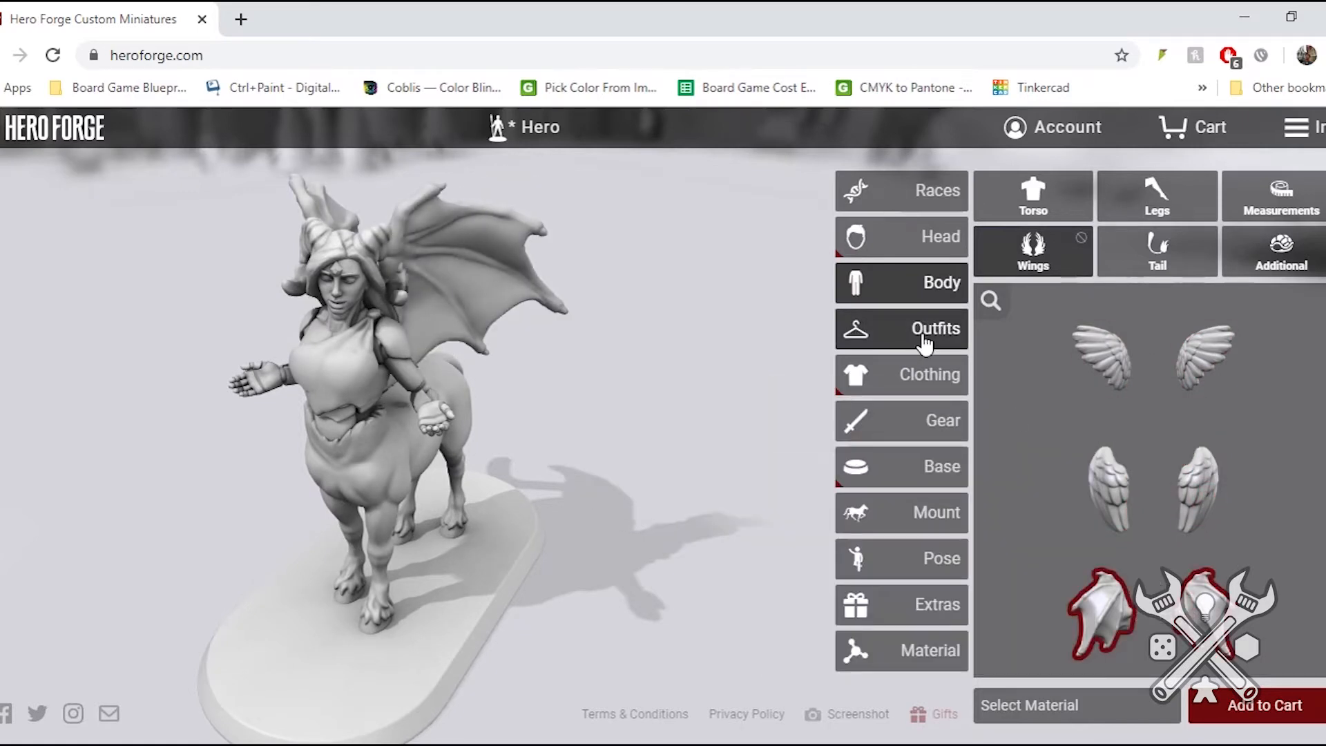
- Try the horned skull-mask outfit on the centaur and replace it with Druid Clothes
click(918, 343)
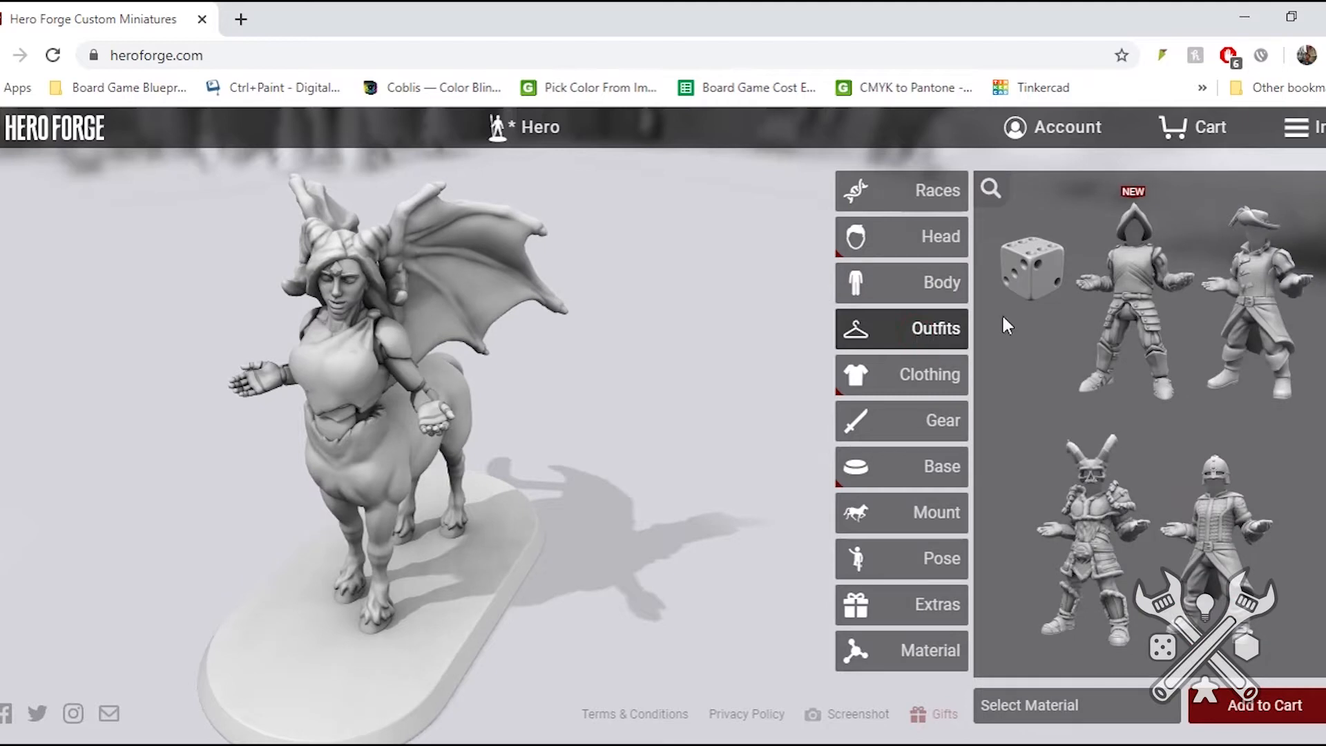
mouse_move(1113, 338)
mouse_move(1013, 377)
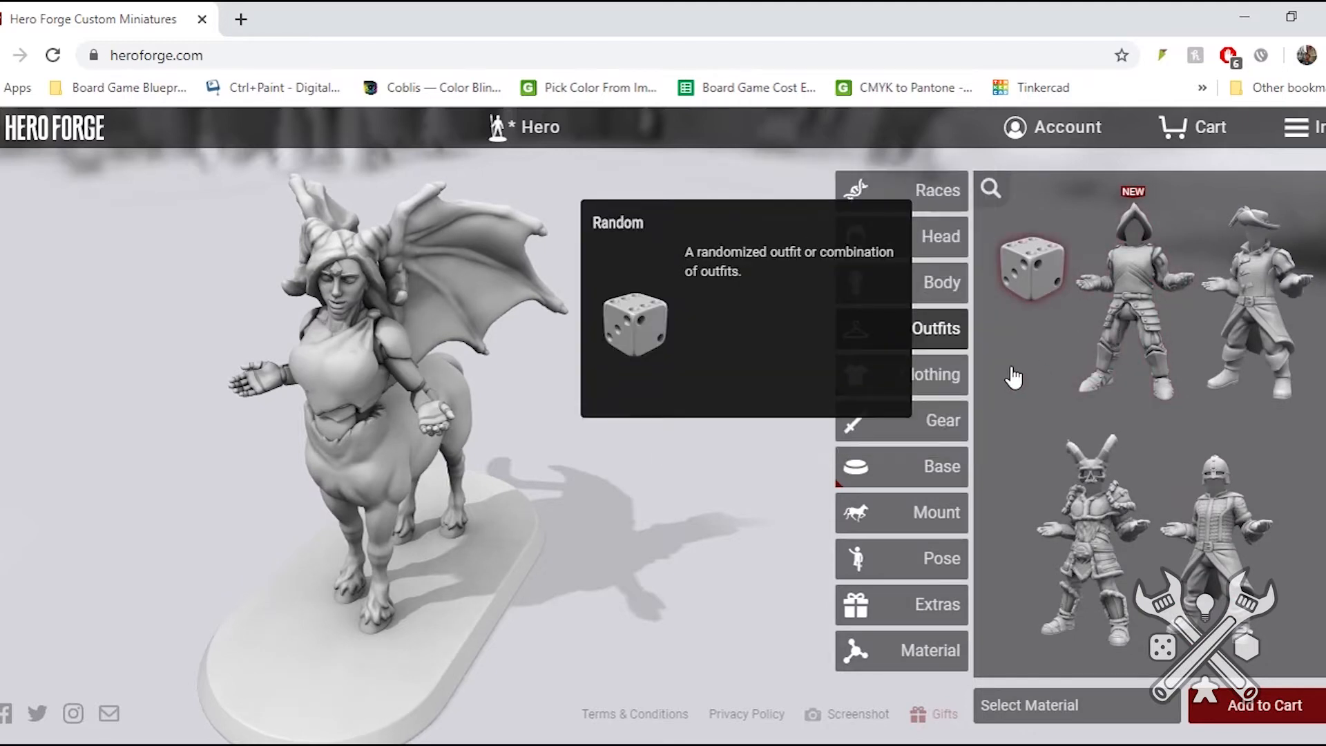
mouse_move(1100, 376)
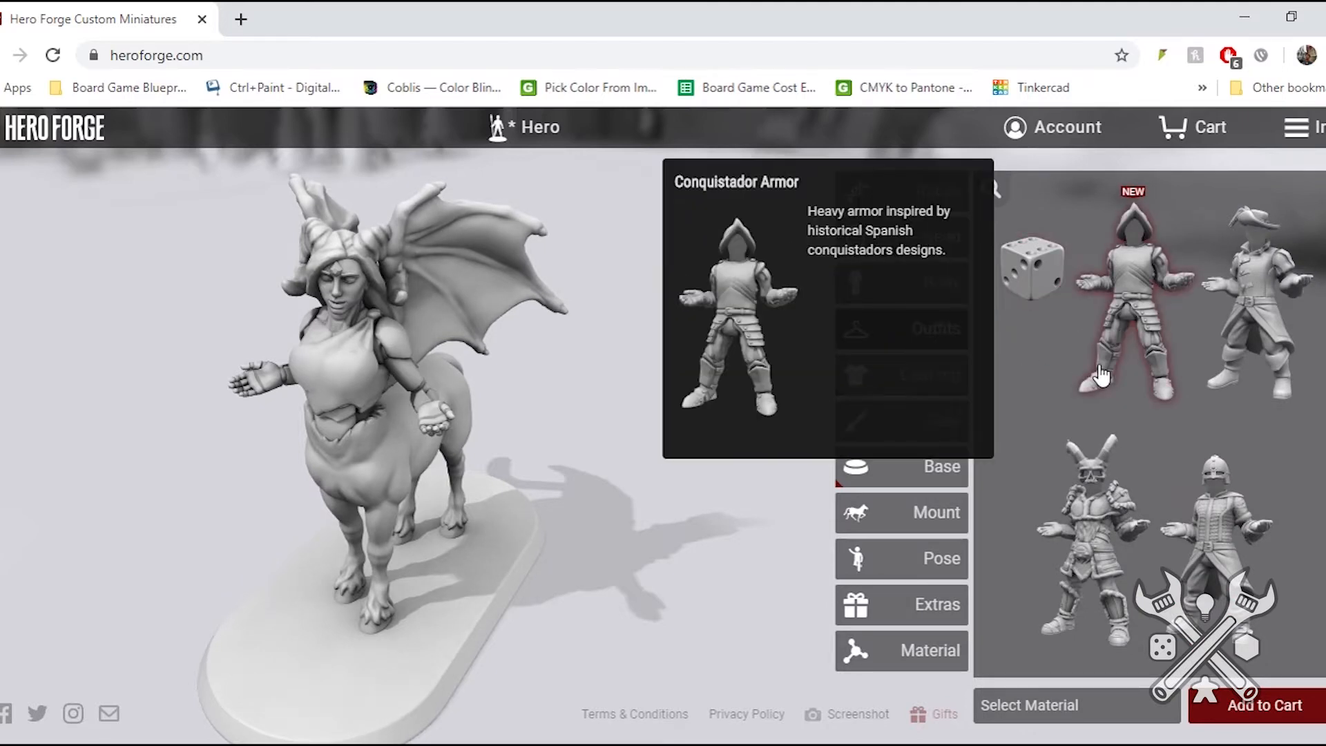
mouse_move(1104, 583)
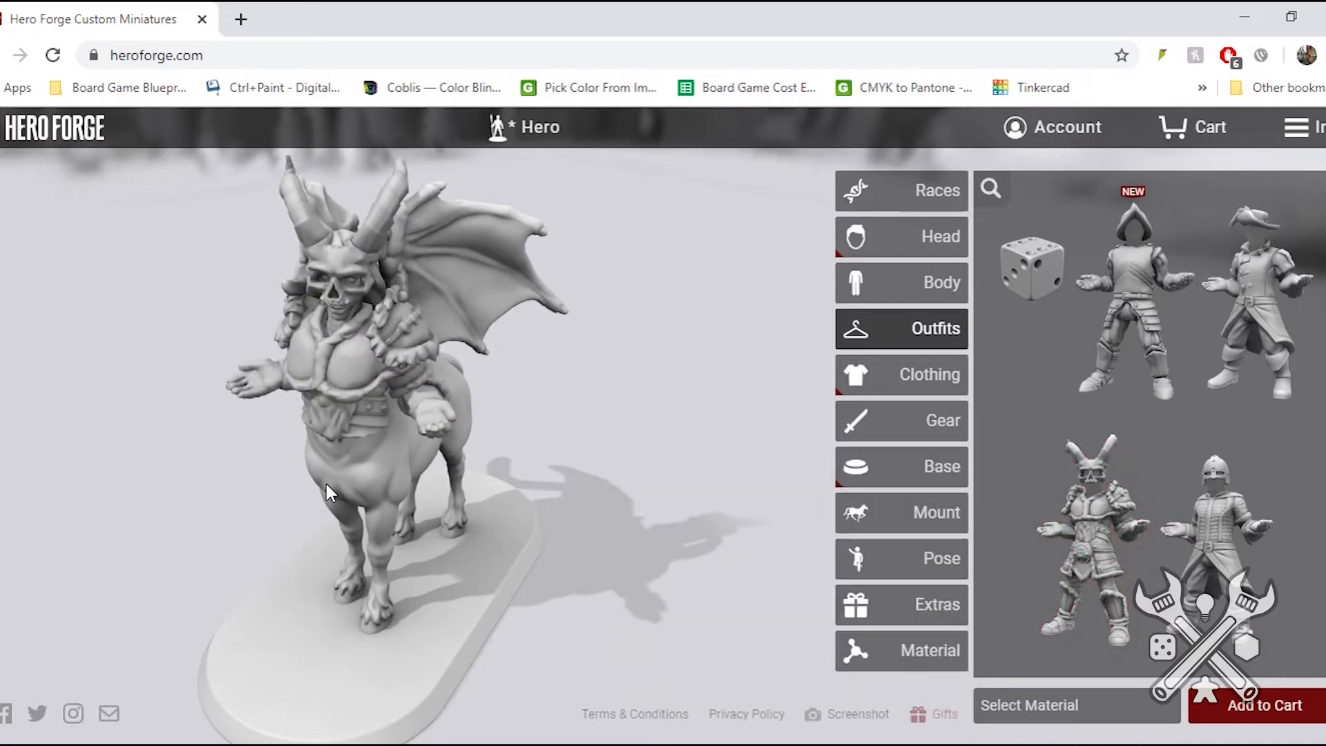
drag(329, 477, 324, 360)
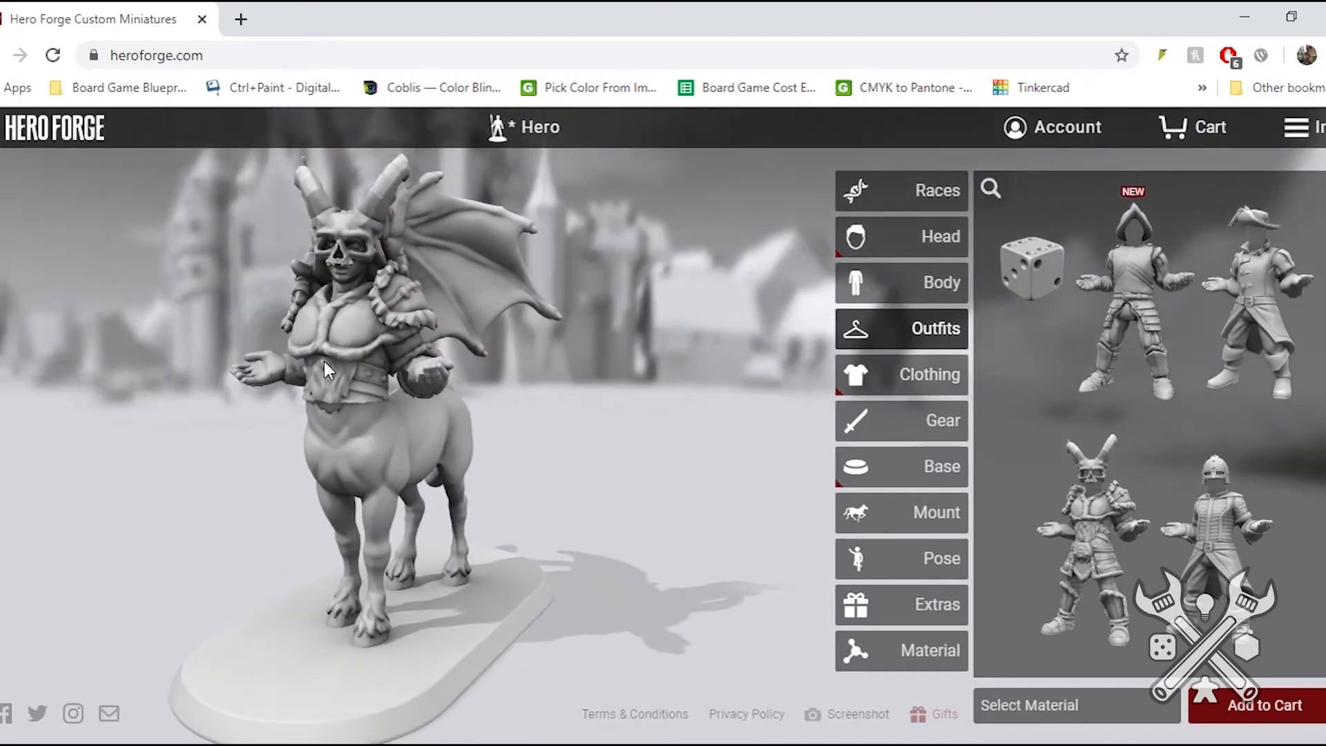
scroll(1230, 539, down, 3)
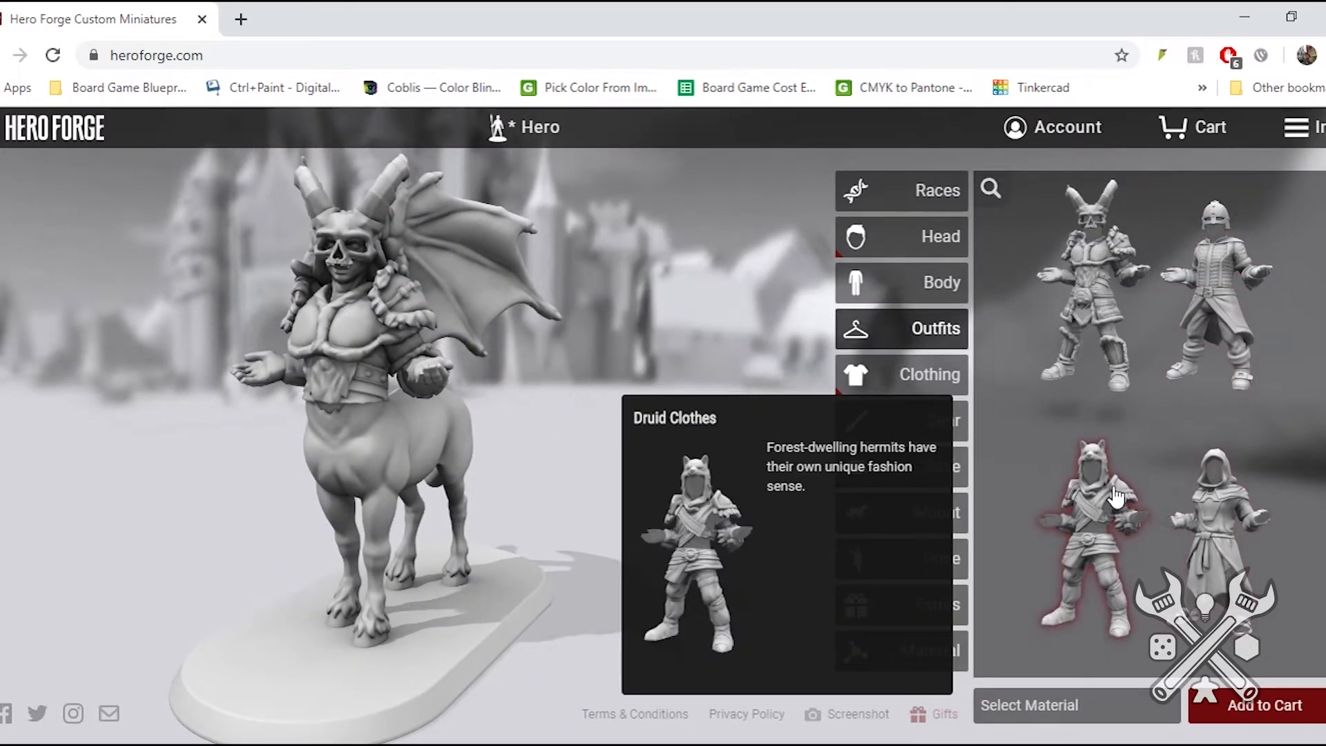
click(1117, 496)
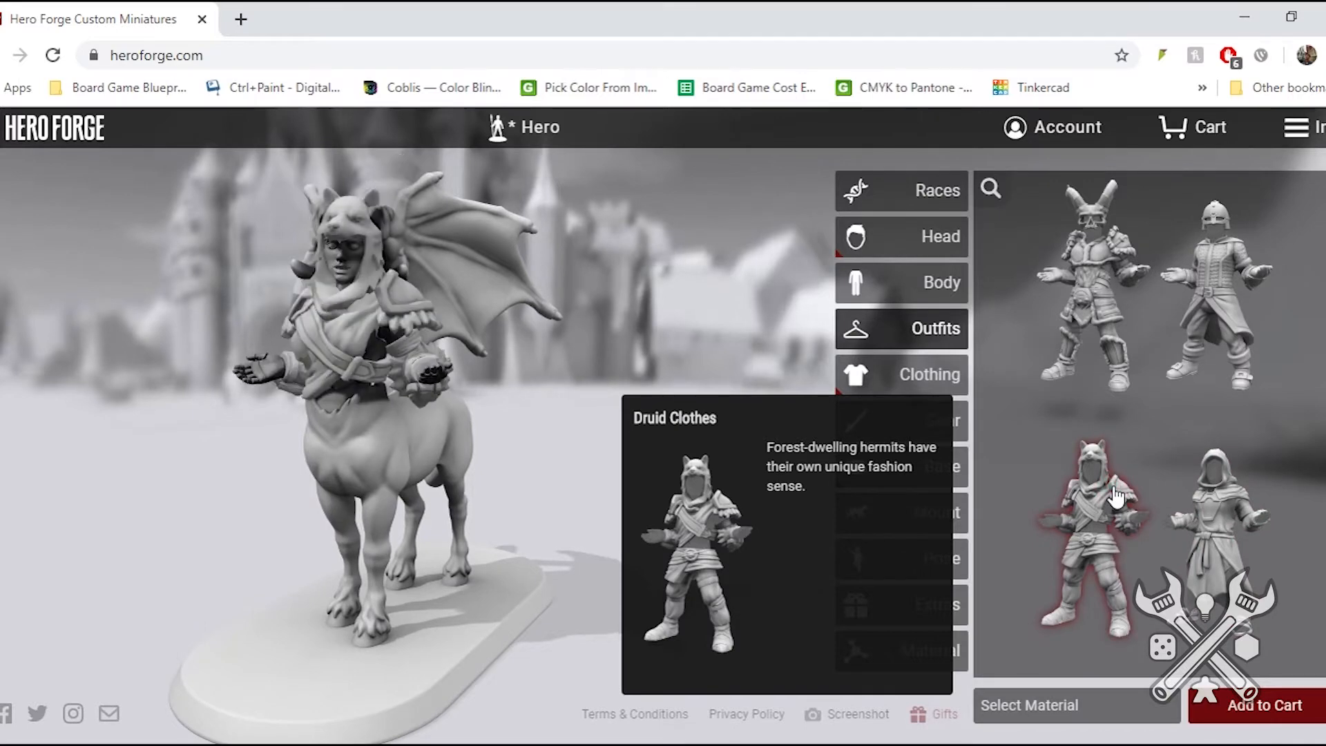
- Try the Owl Head, the eagle head and the Anubis Headdress on the centaur and replace them with the winged open-faced helmet
scroll(1162, 482, down, 5)
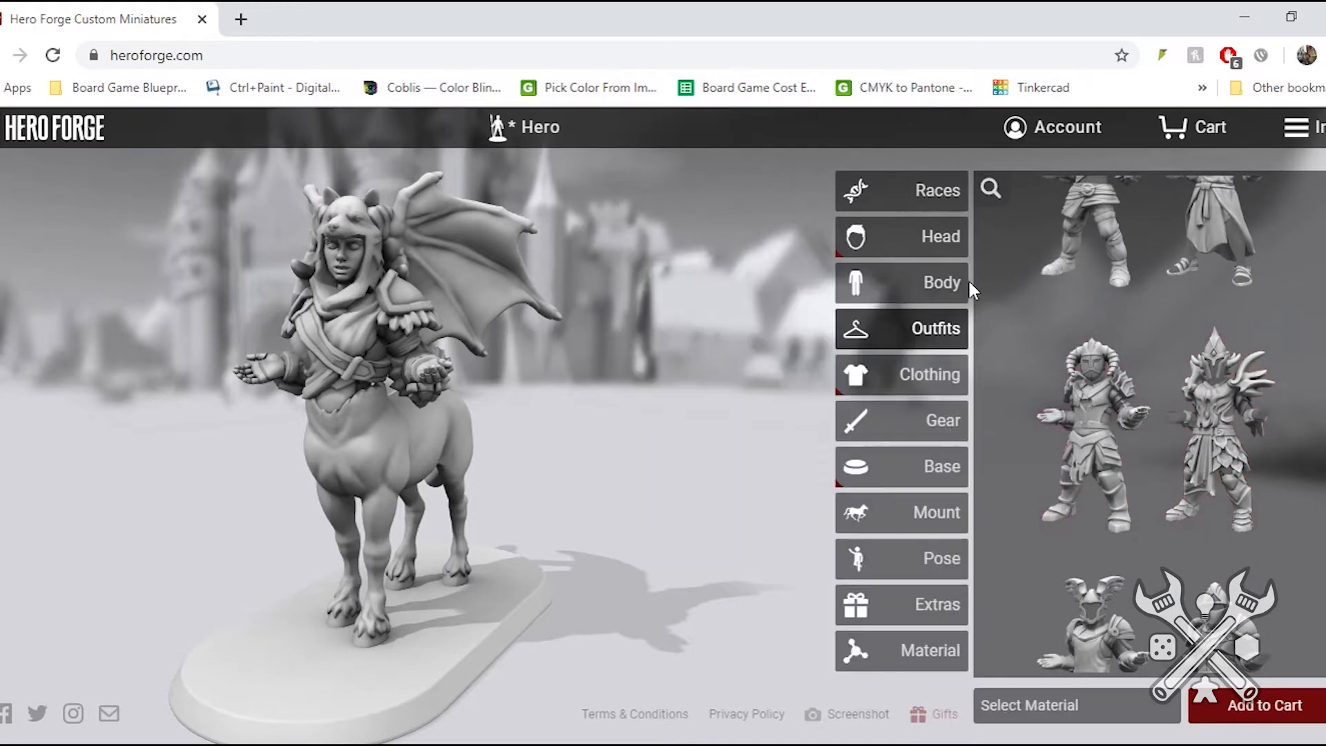
click(890, 382)
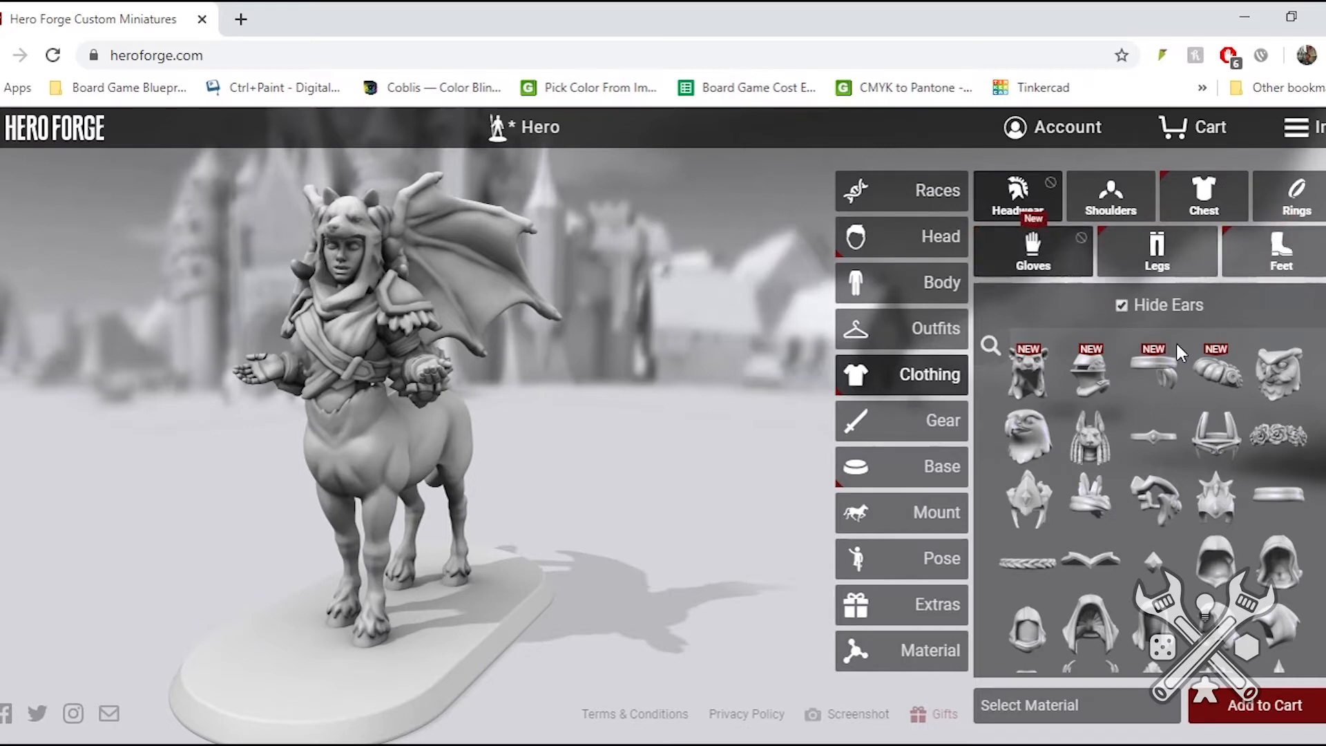
click(1265, 386)
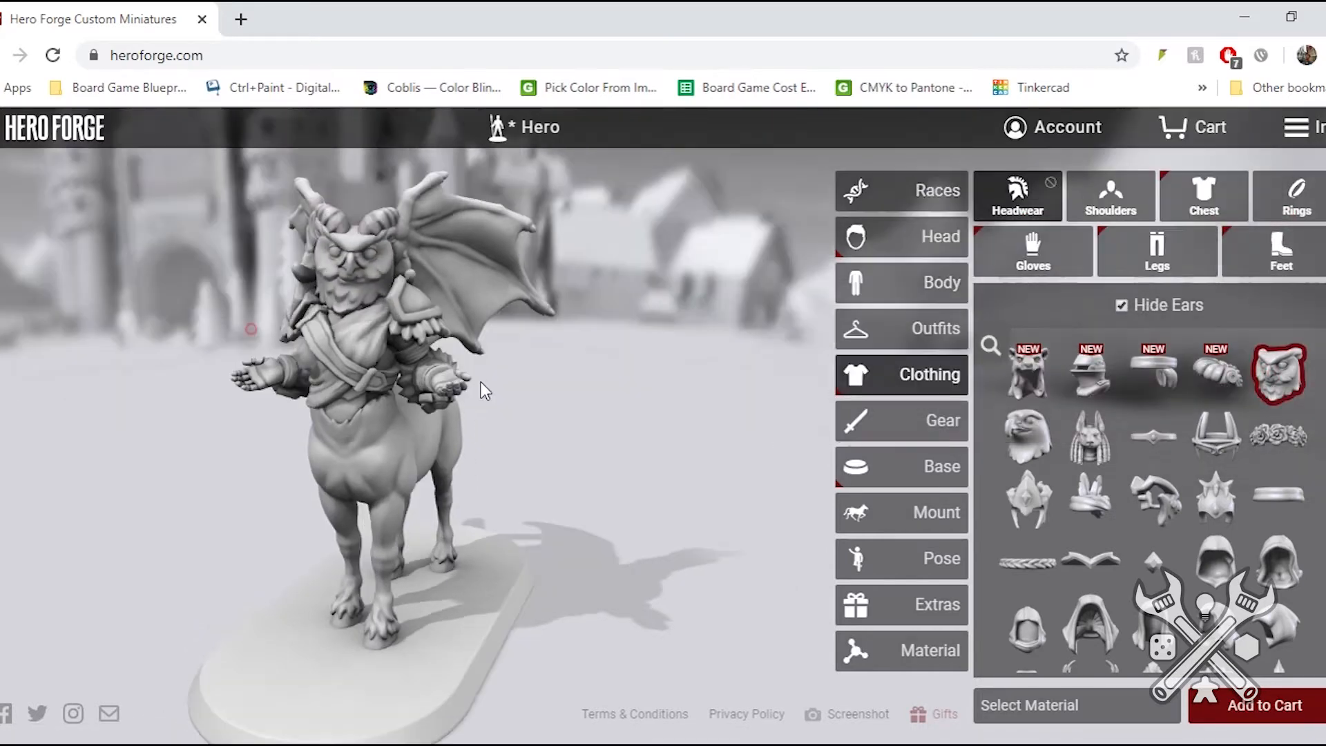
drag(481, 382, 298, 339)
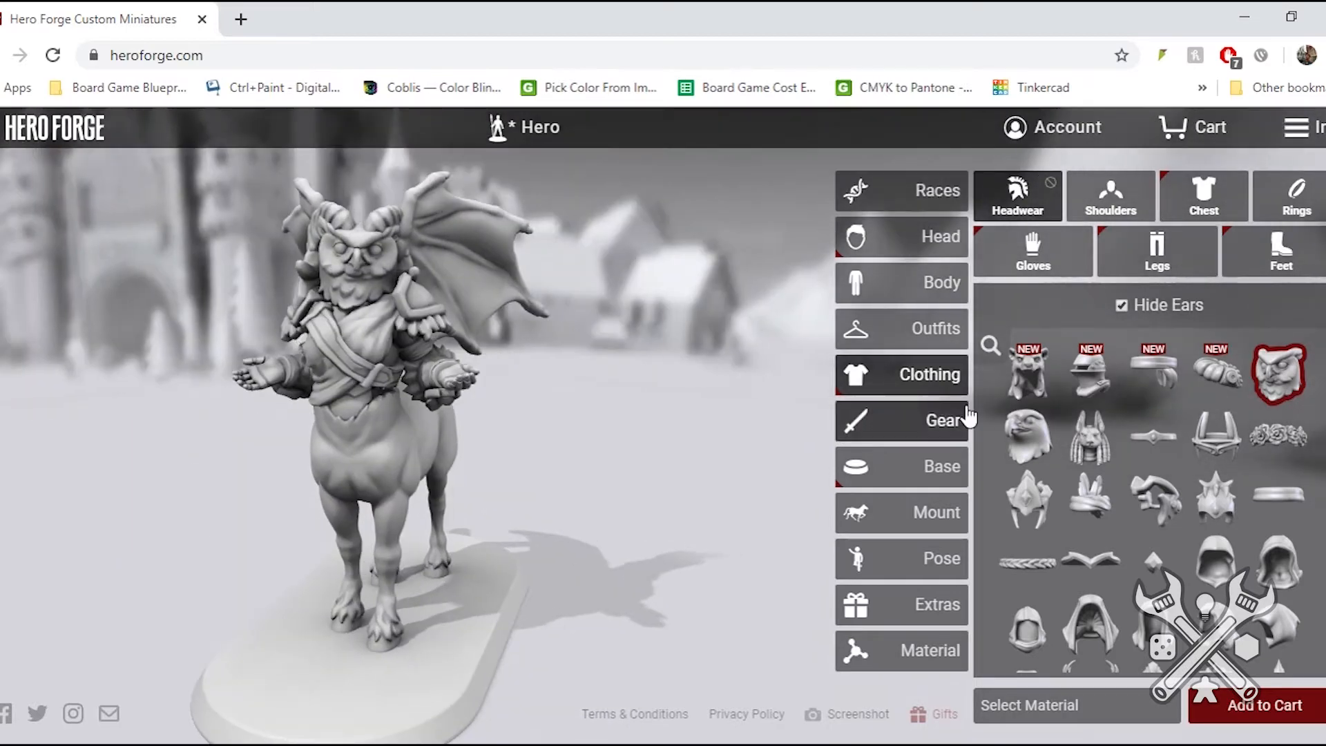
click(1028, 435)
click(1098, 452)
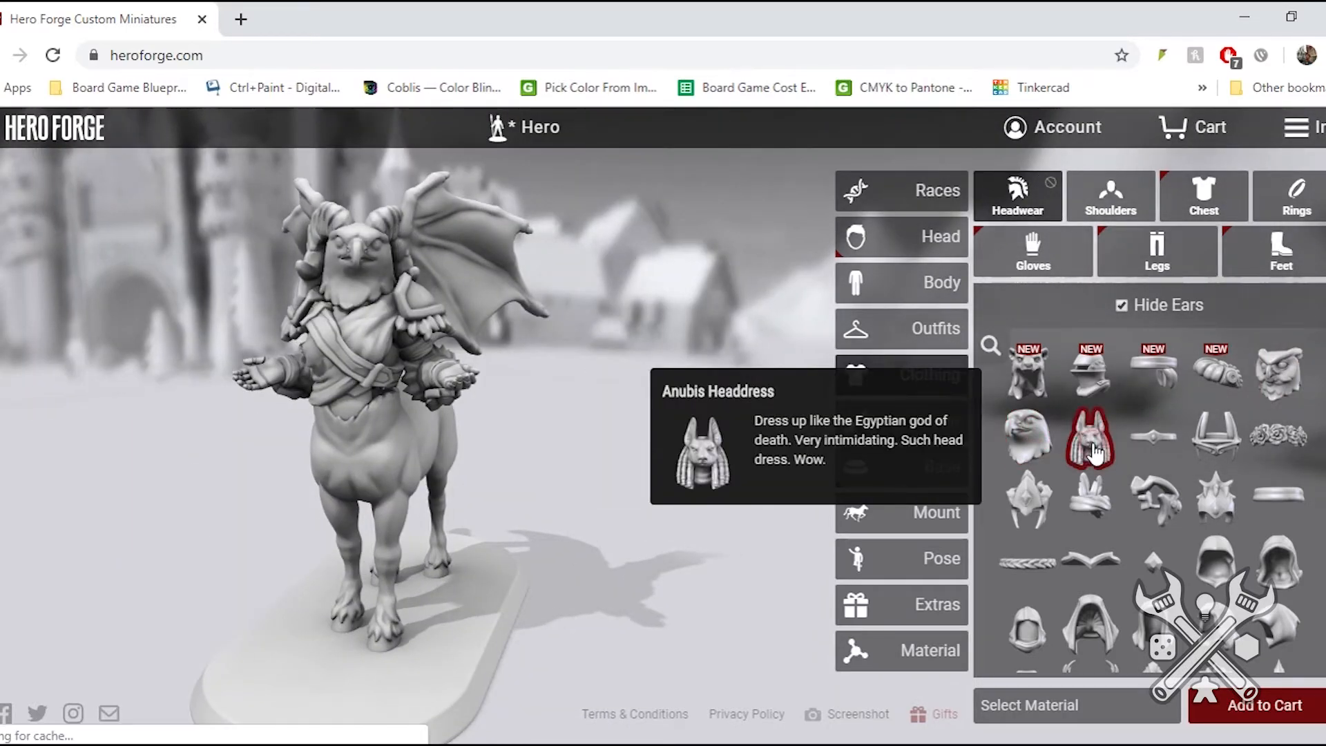
scroll(1221, 484, down, 3)
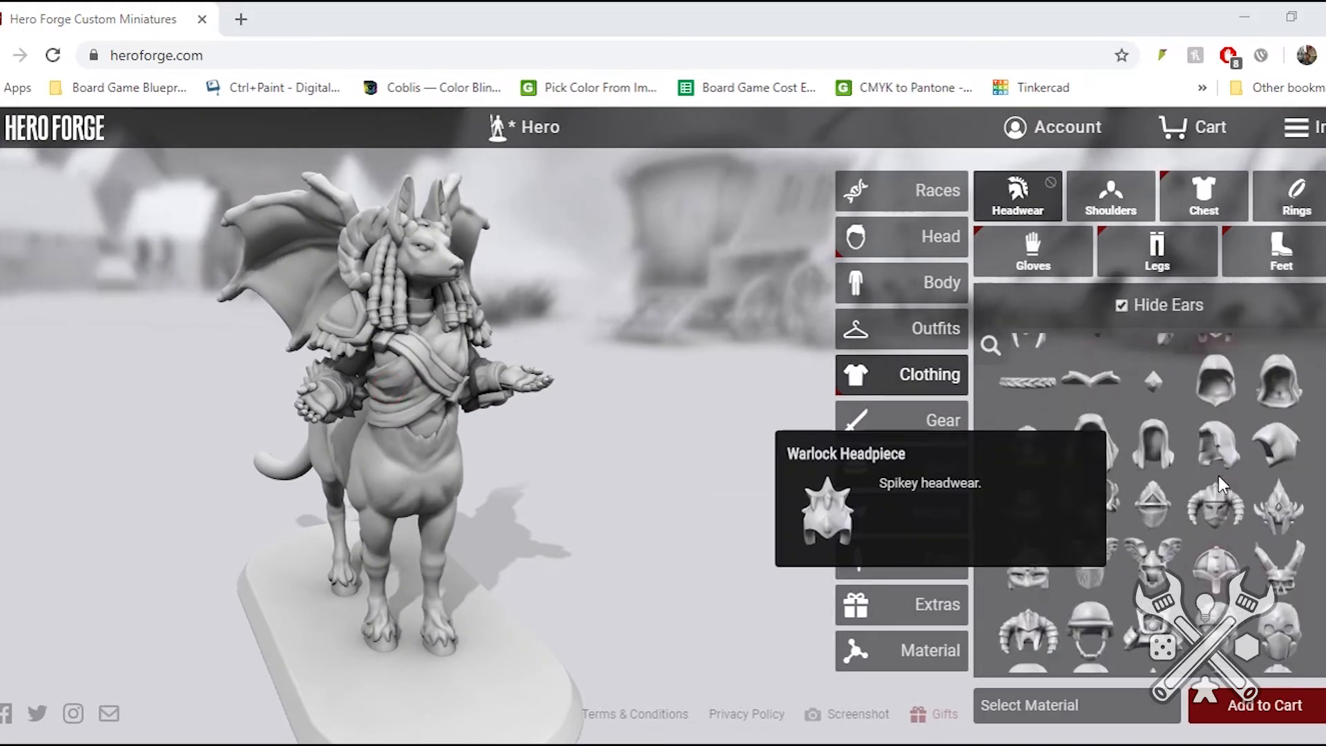
click(1155, 566)
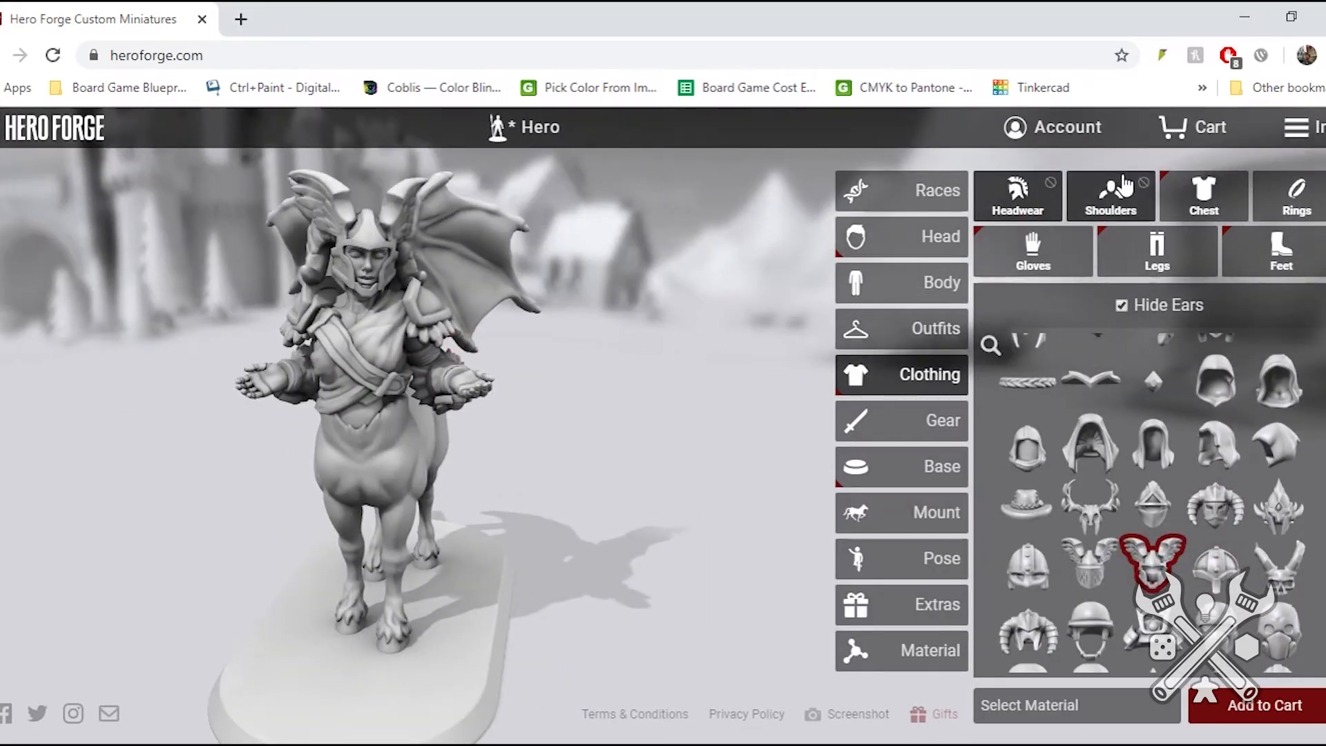
- Replace the centaur's fur-trimmed shoulder pieces with the linked pair of layered, strapped shoulder plates
click(1124, 187)
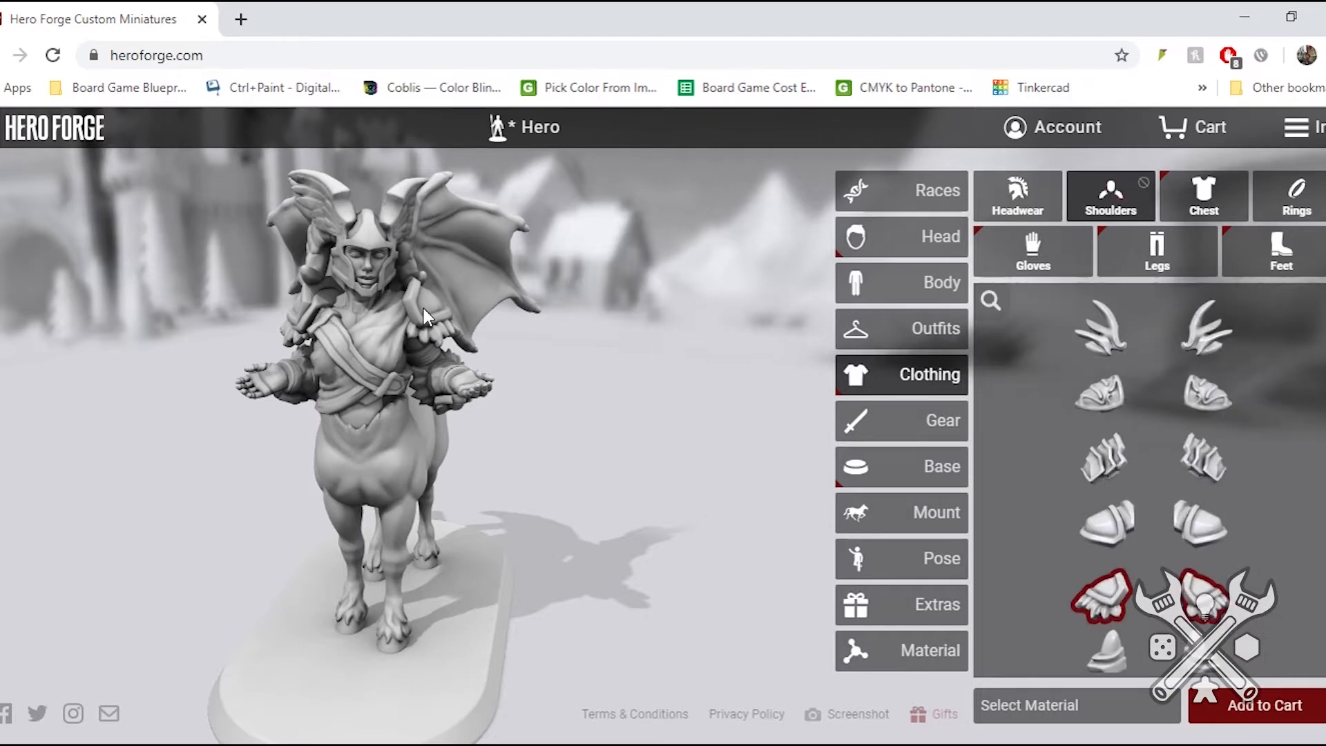
scroll(1113, 477, down, 3)
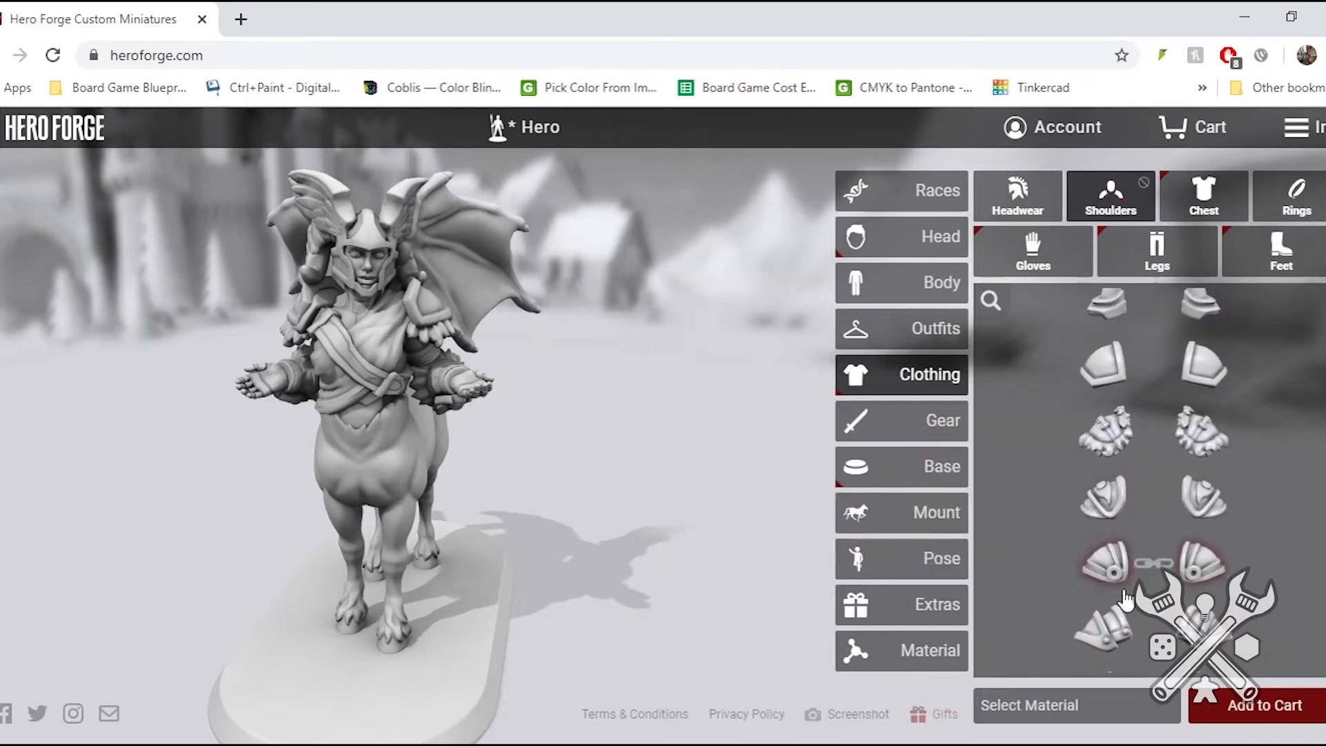
click(1105, 638)
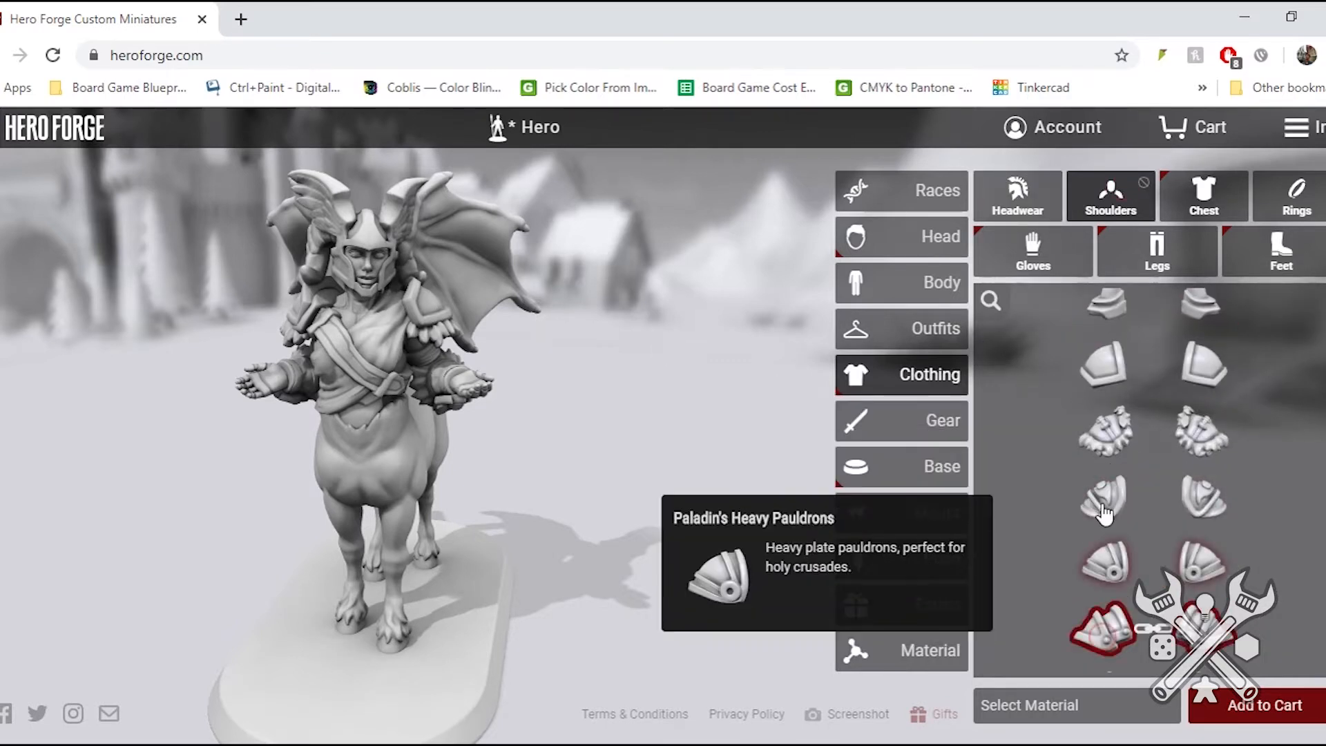
- Try the Ornate Robe Top on the centaur's chest and replace it with the Mechanic's Suspenders
click(1198, 200)
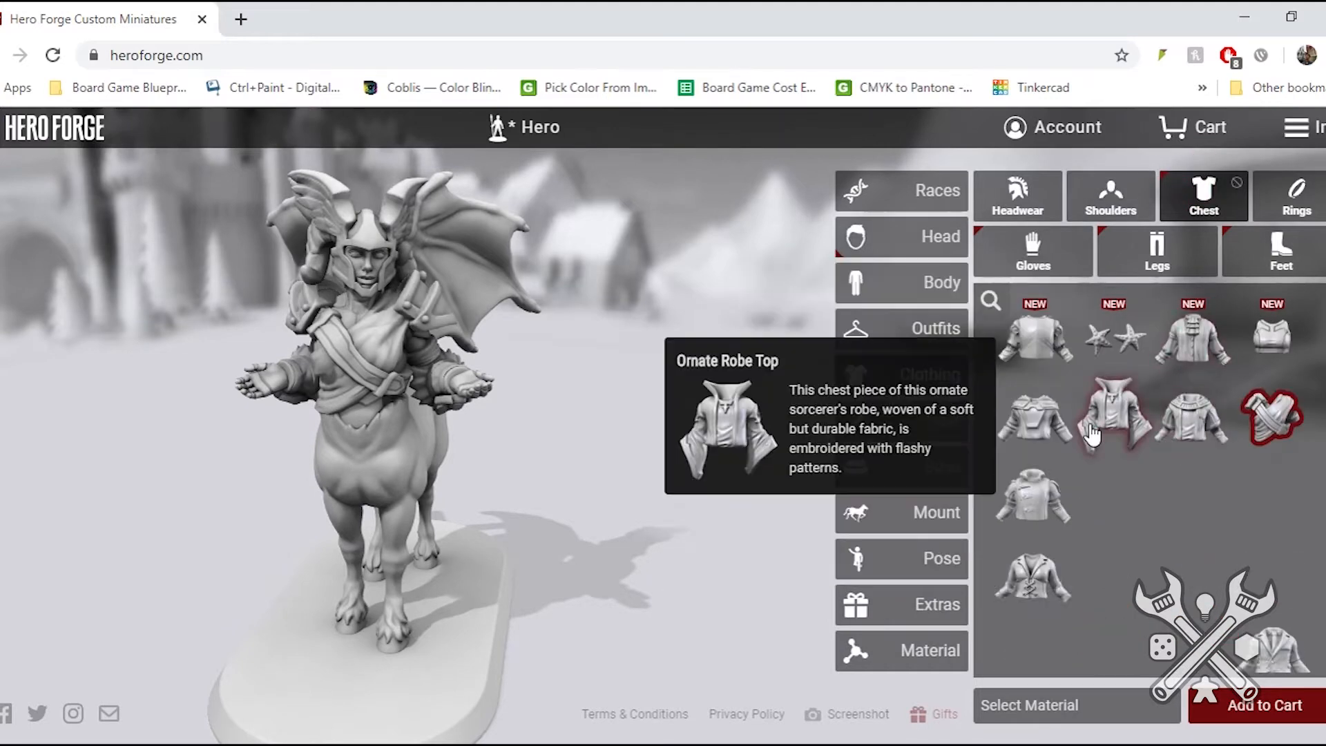
click(1125, 408)
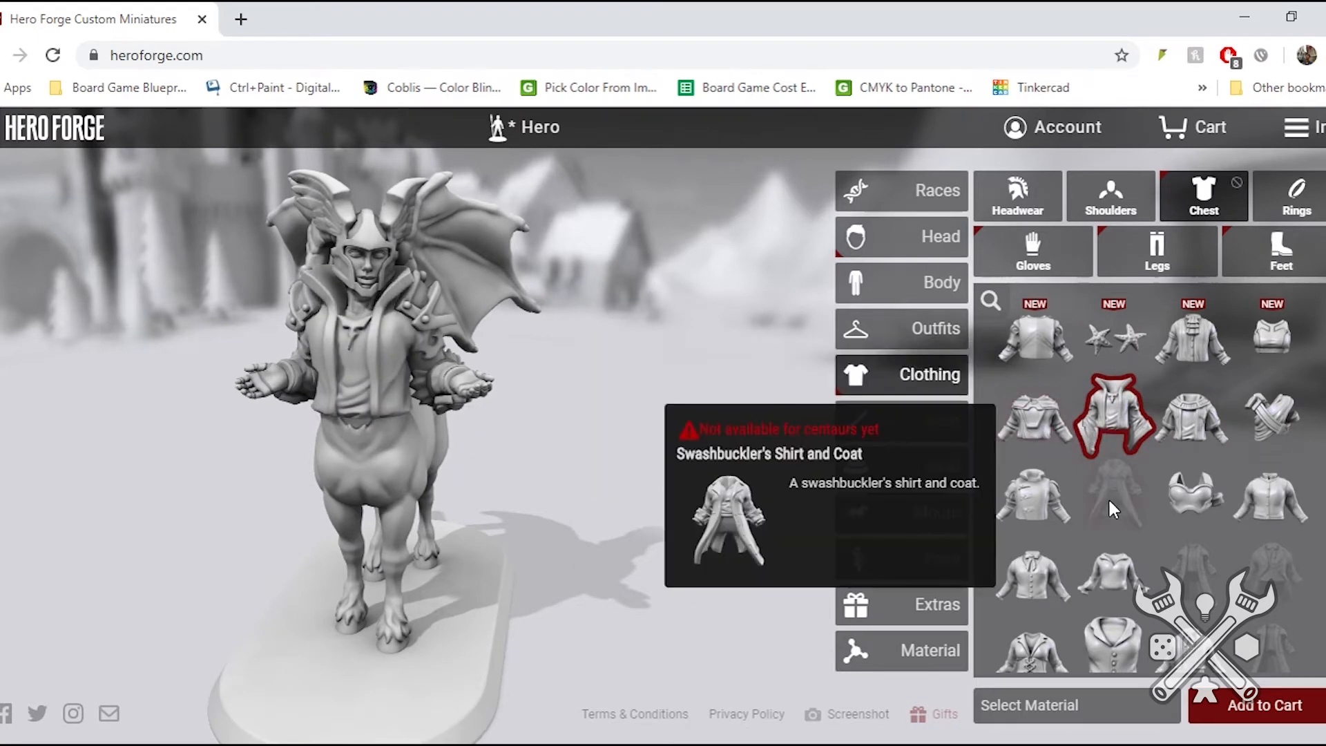
scroll(1108, 497, down, 2)
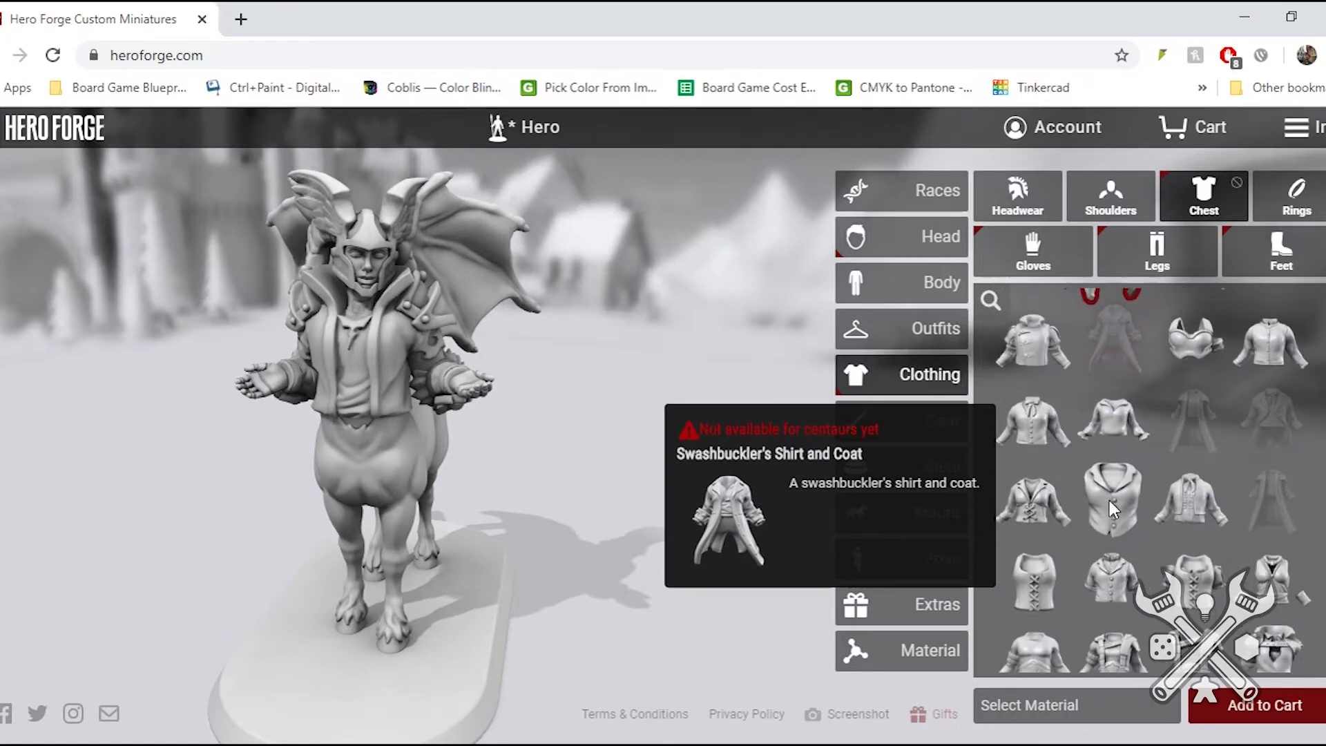
scroll(1109, 503, down, 1)
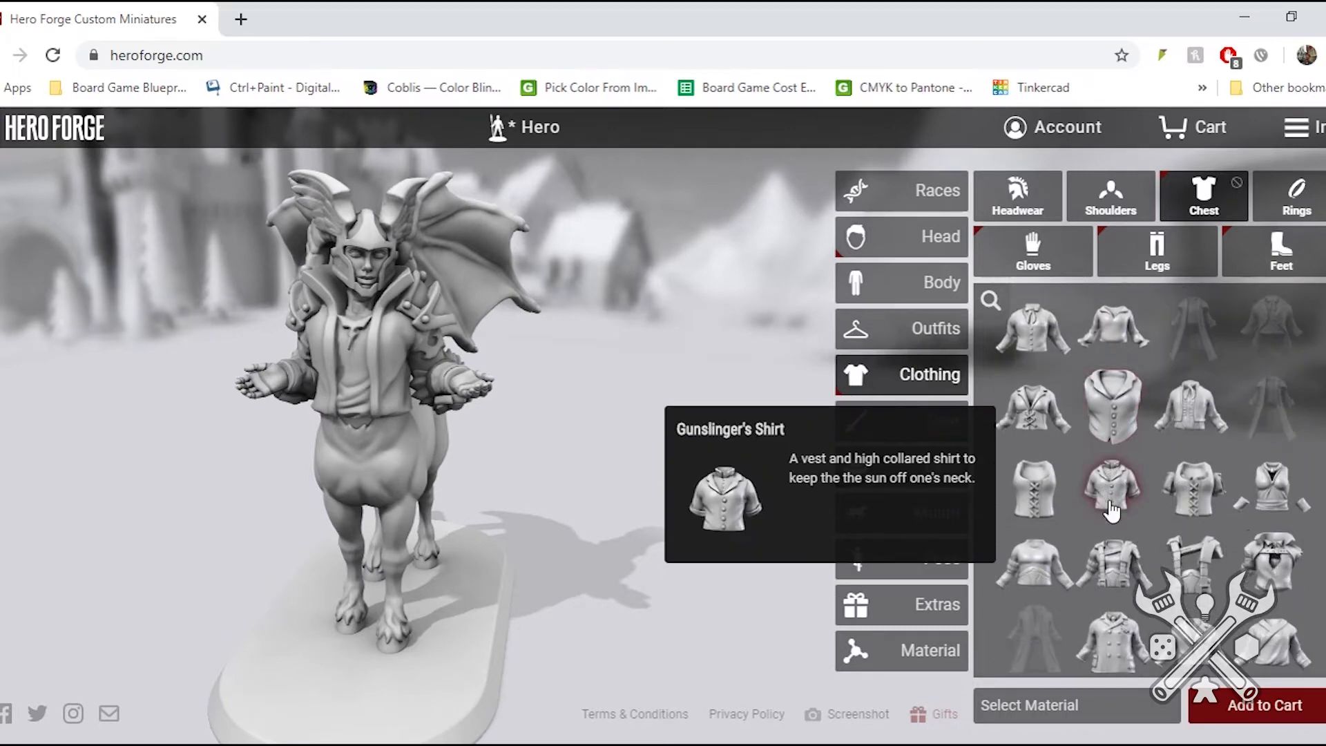
scroll(1112, 511, down, 2)
click(1193, 411)
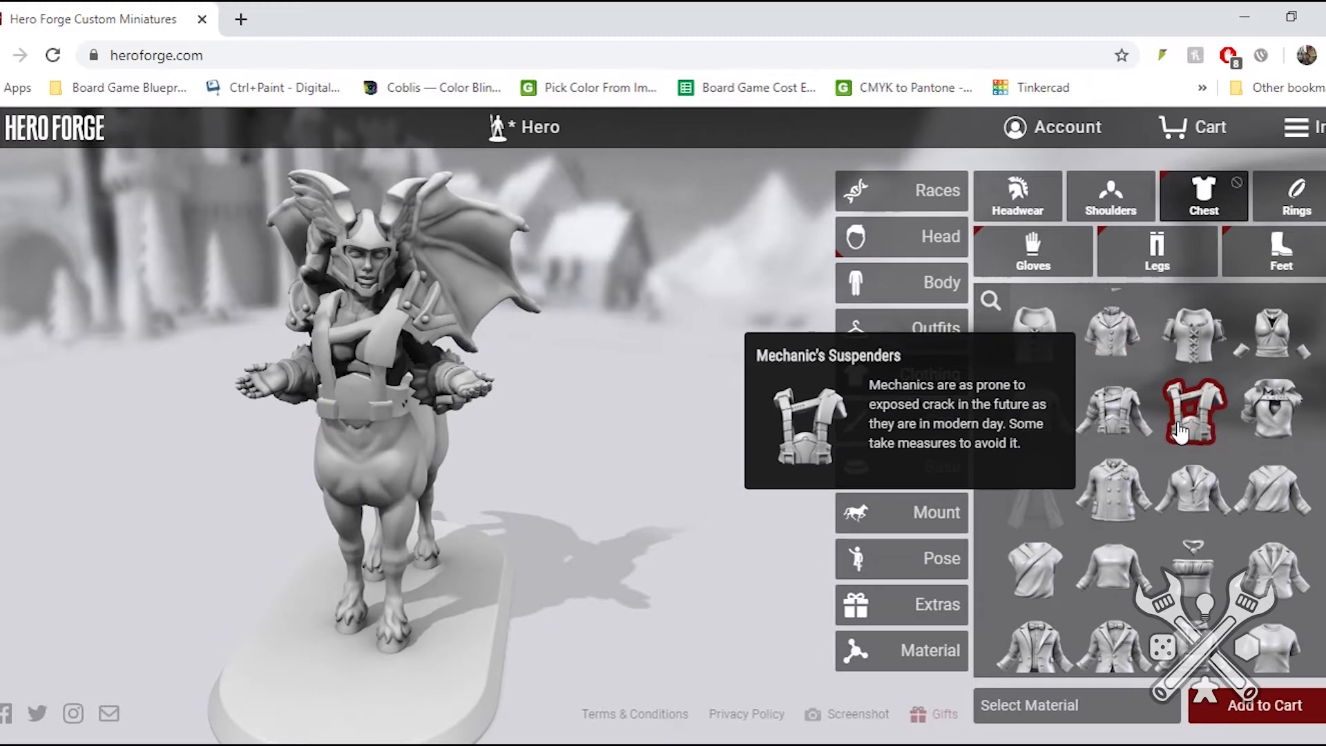
- Try the Single Breasted Suit on the centaur's chest and replace it with the Hoodie
click(1274, 568)
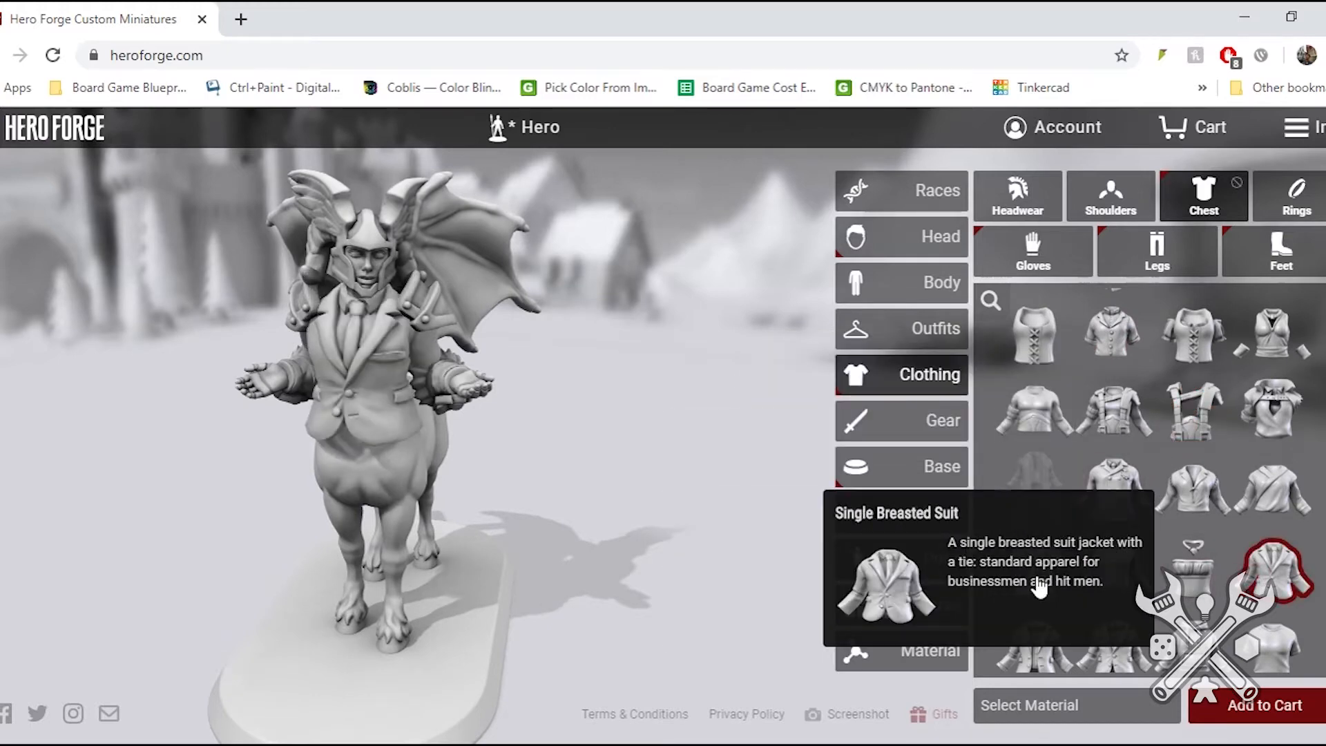
scroll(1139, 469, down, 3)
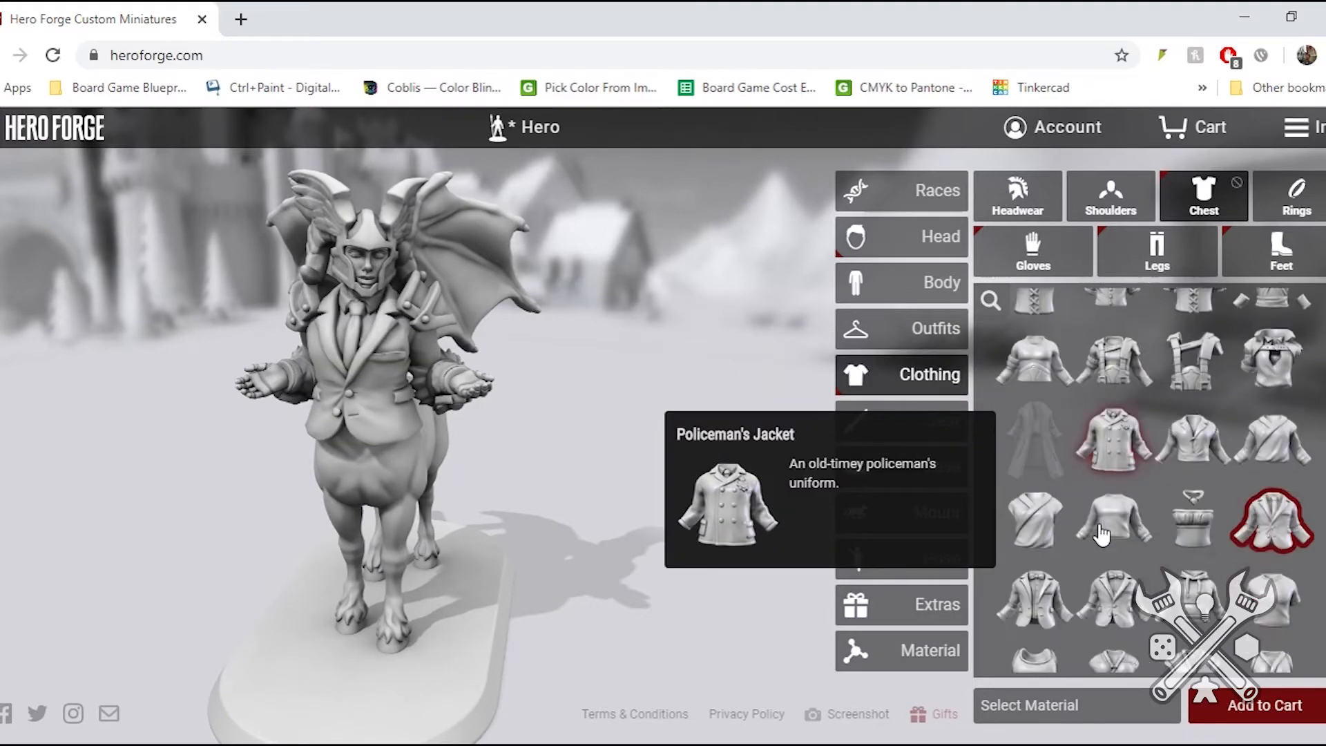
click(1186, 428)
scroll(1160, 511, down, 5)
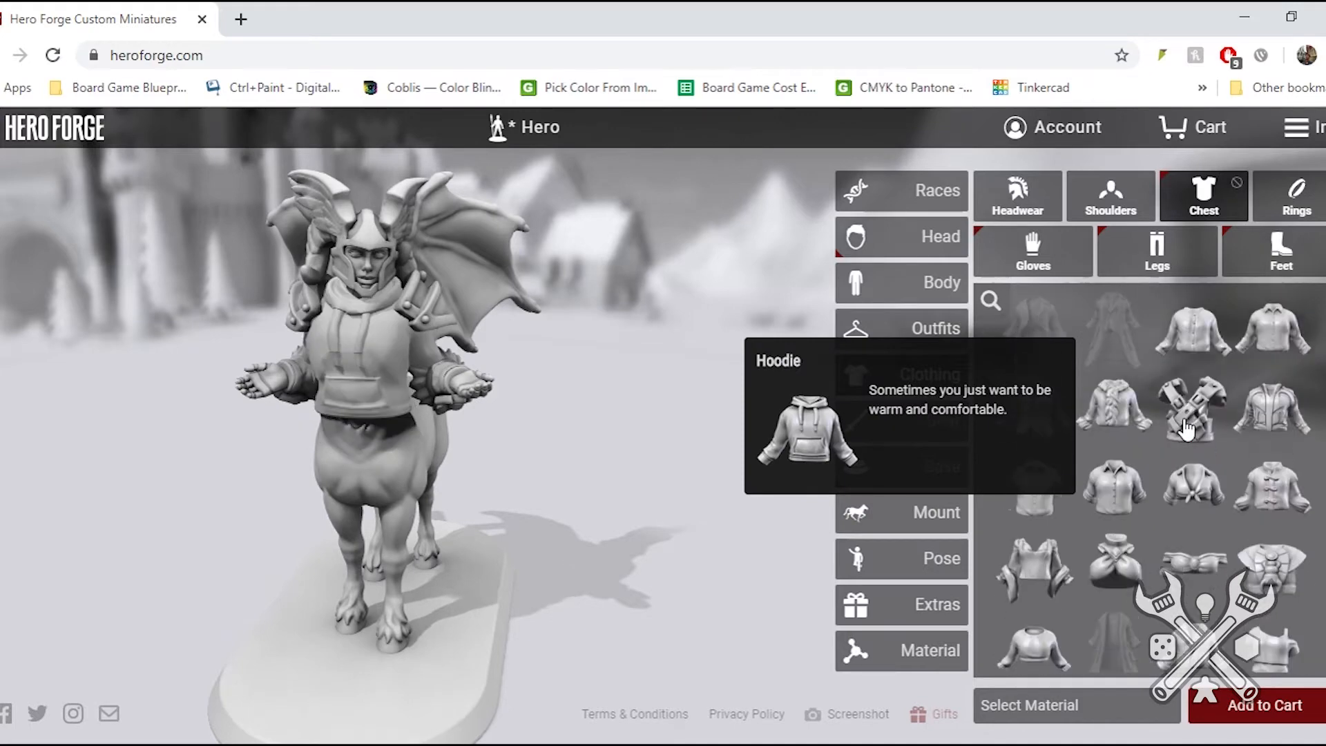
- Try the tactical vest with front pouches on the centaur and replace it with the Assault Armor
scroll(1136, 598, down, 3)
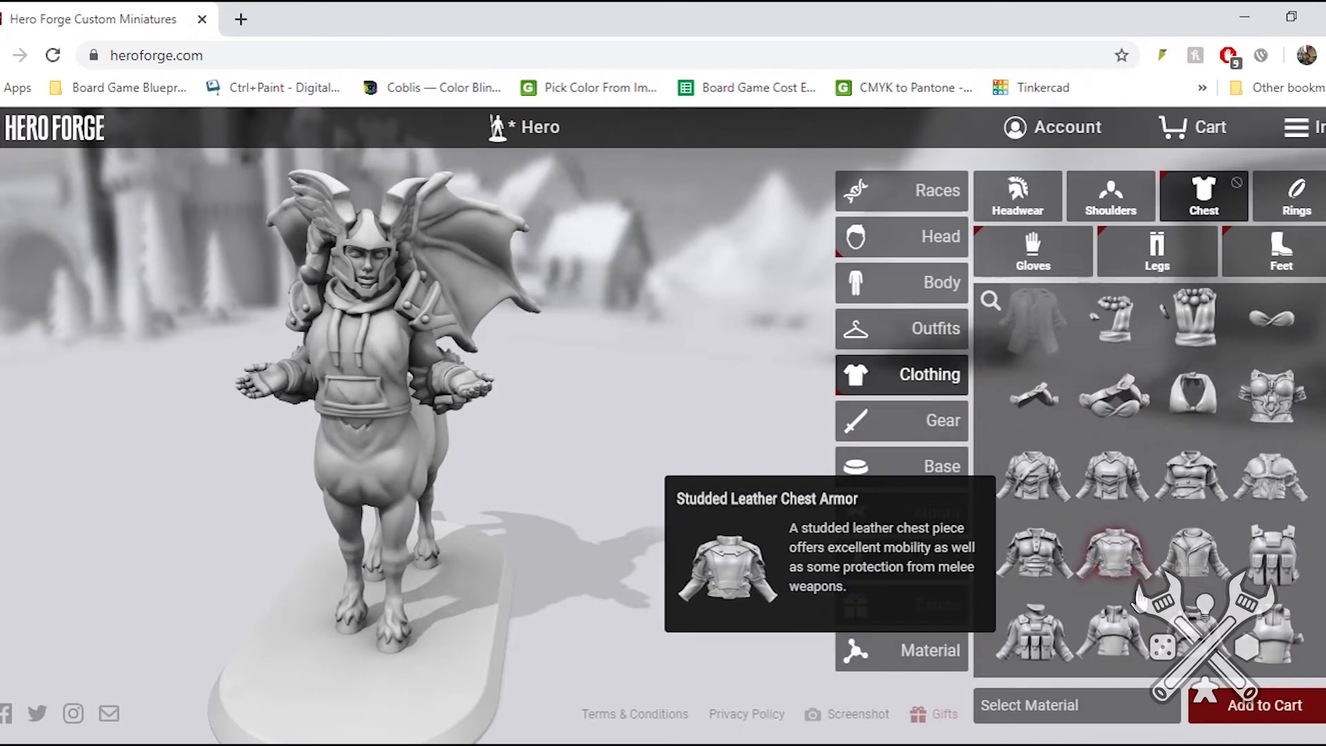
click(1028, 649)
scroll(1154, 491, down, 4)
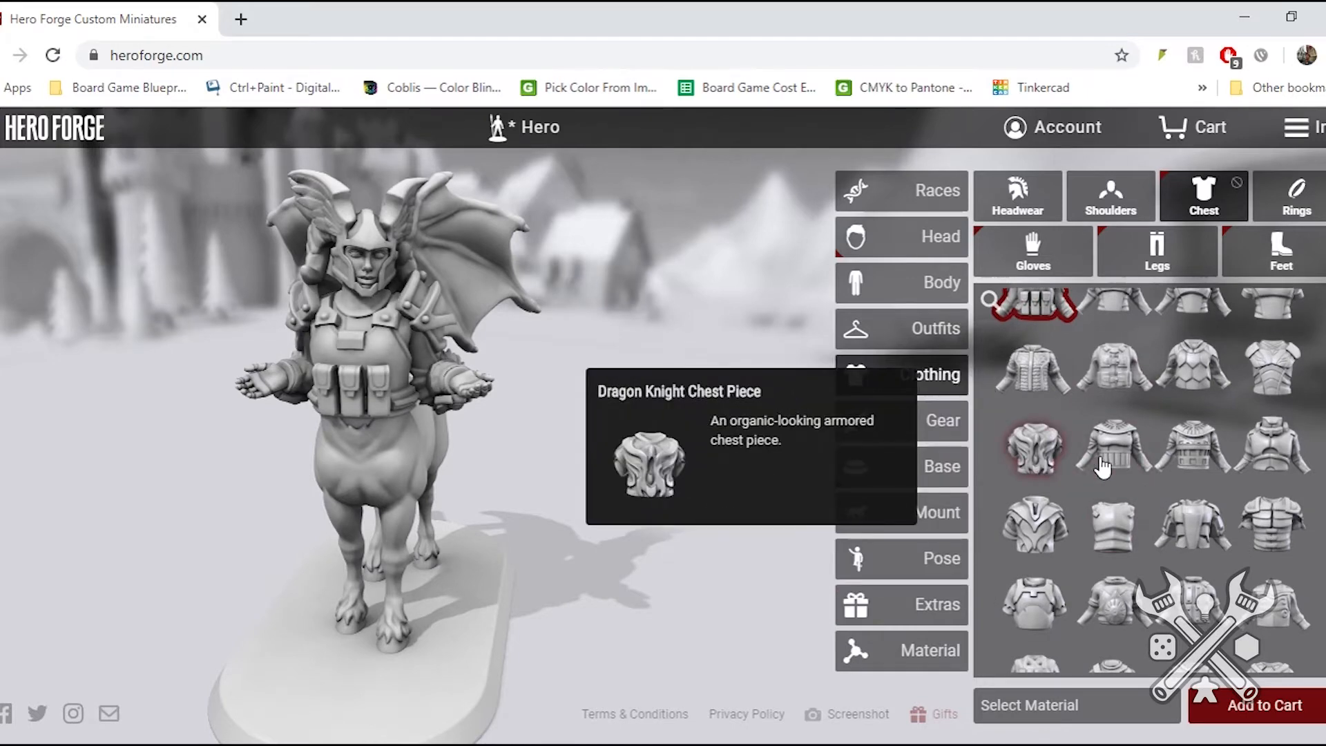
click(1276, 450)
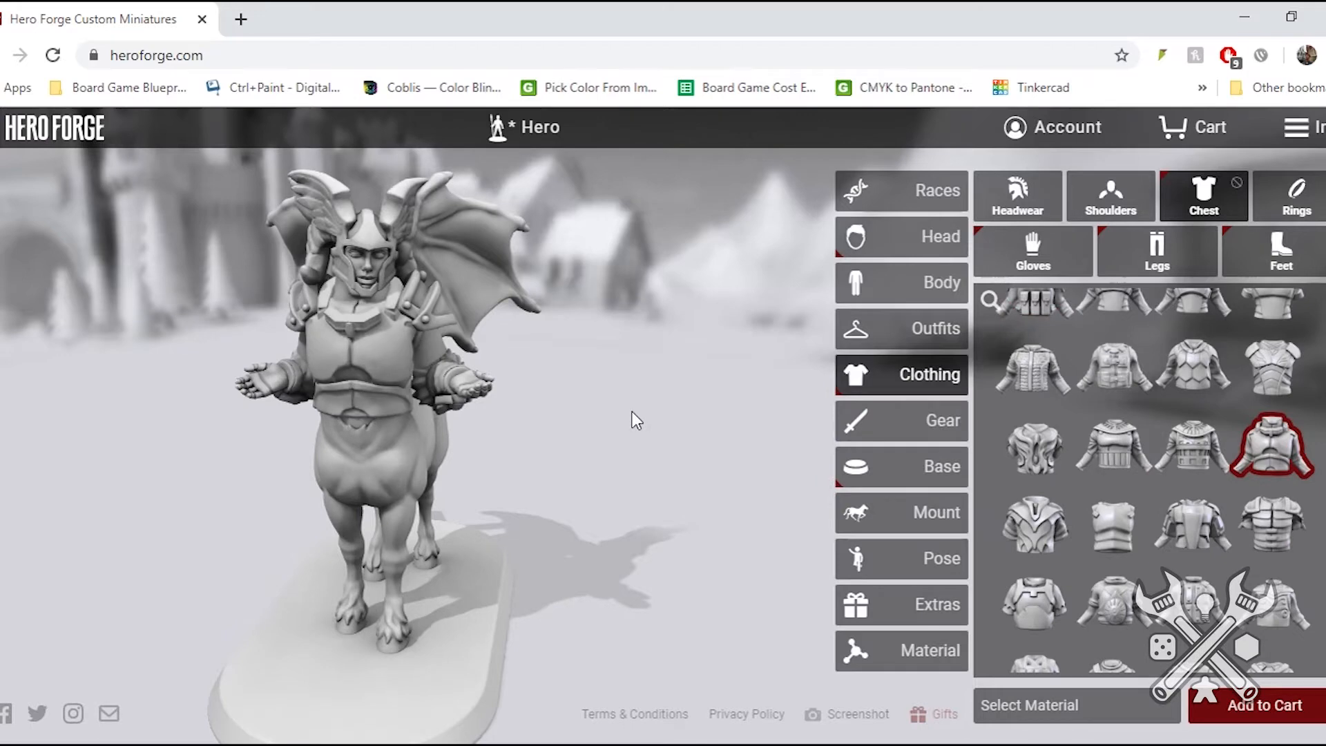
drag(369, 387, 424, 375)
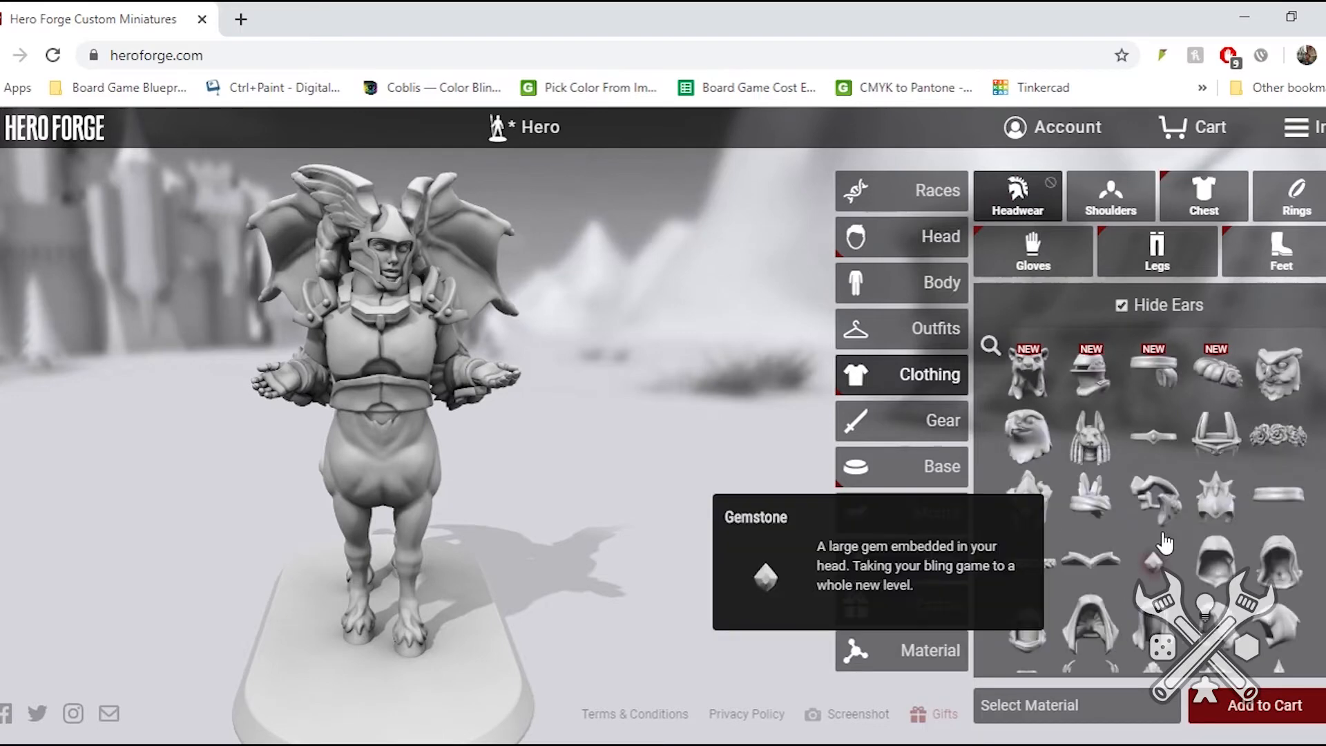
- Browse the headwear and replace the winged helmet with the fully enclosed robotic-style helmet
scroll(1165, 543, down, 10)
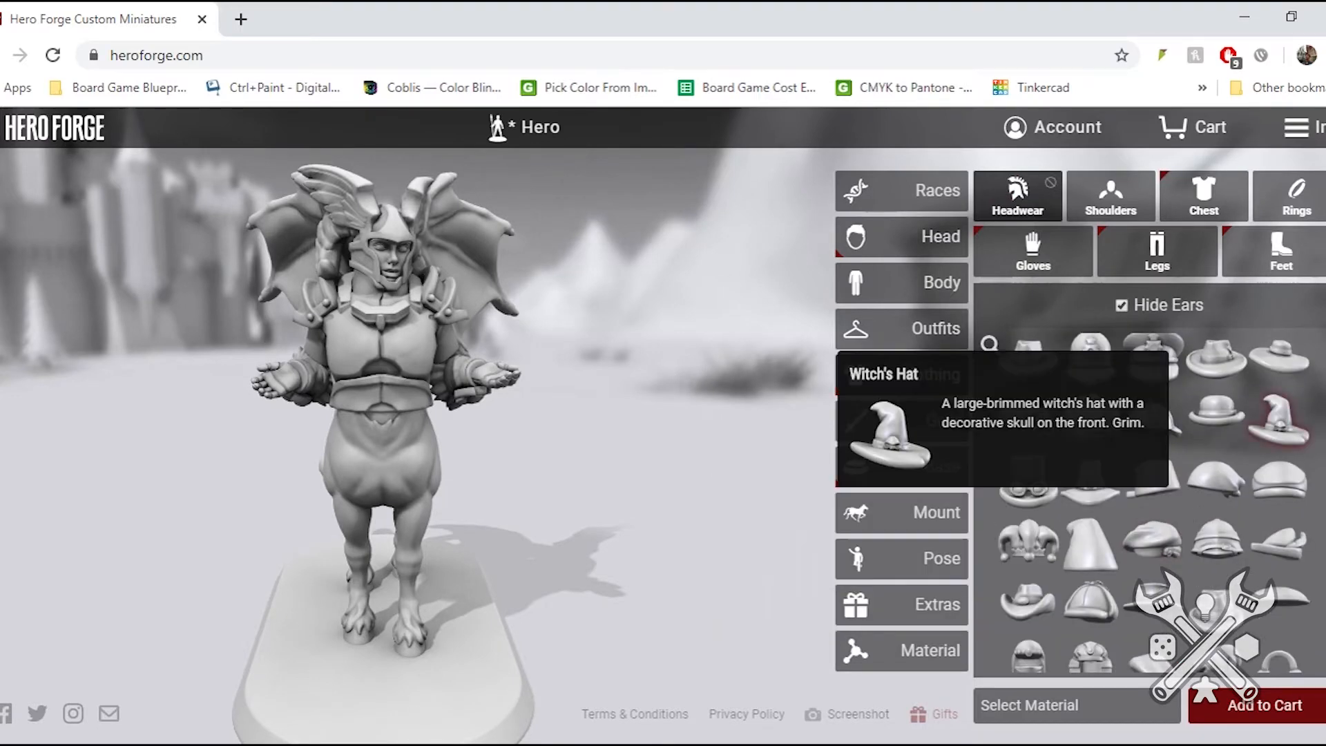
scroll(1133, 620, down, 5)
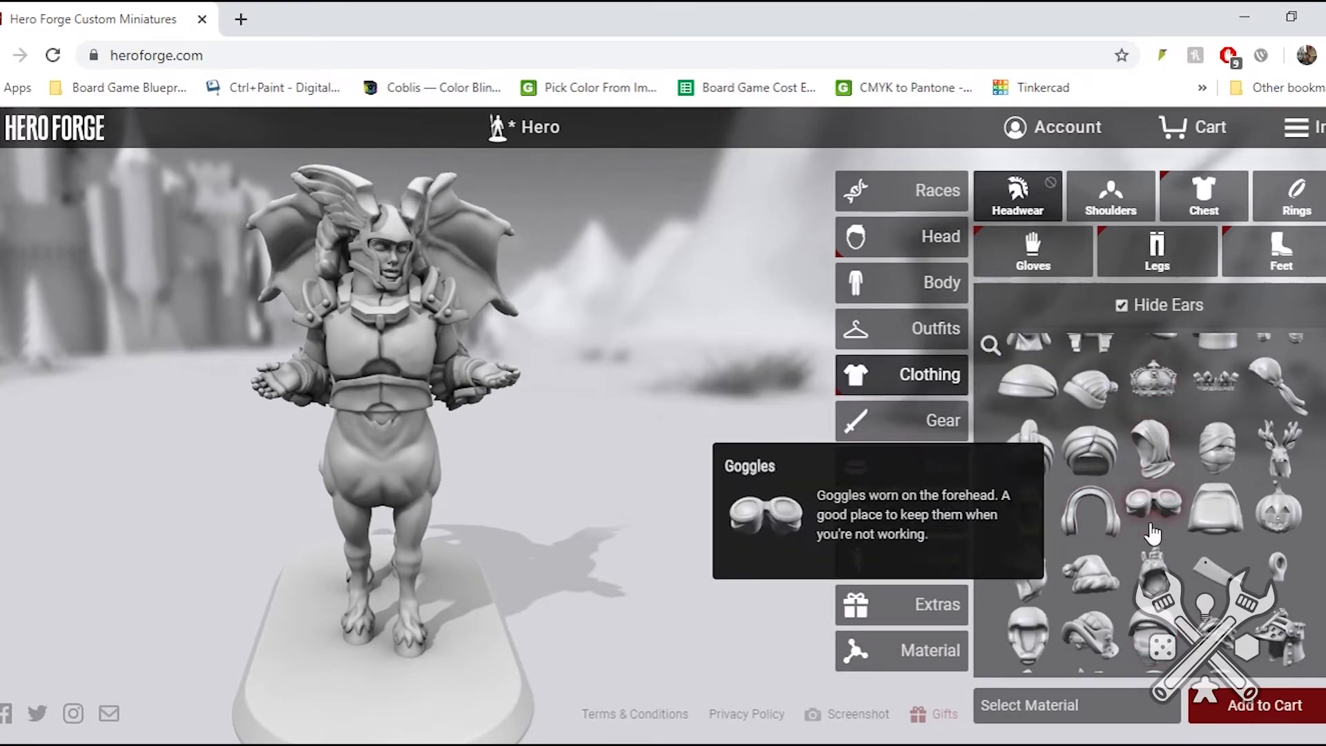
scroll(1082, 504, down, 2)
scroll(1082, 504, up, 2)
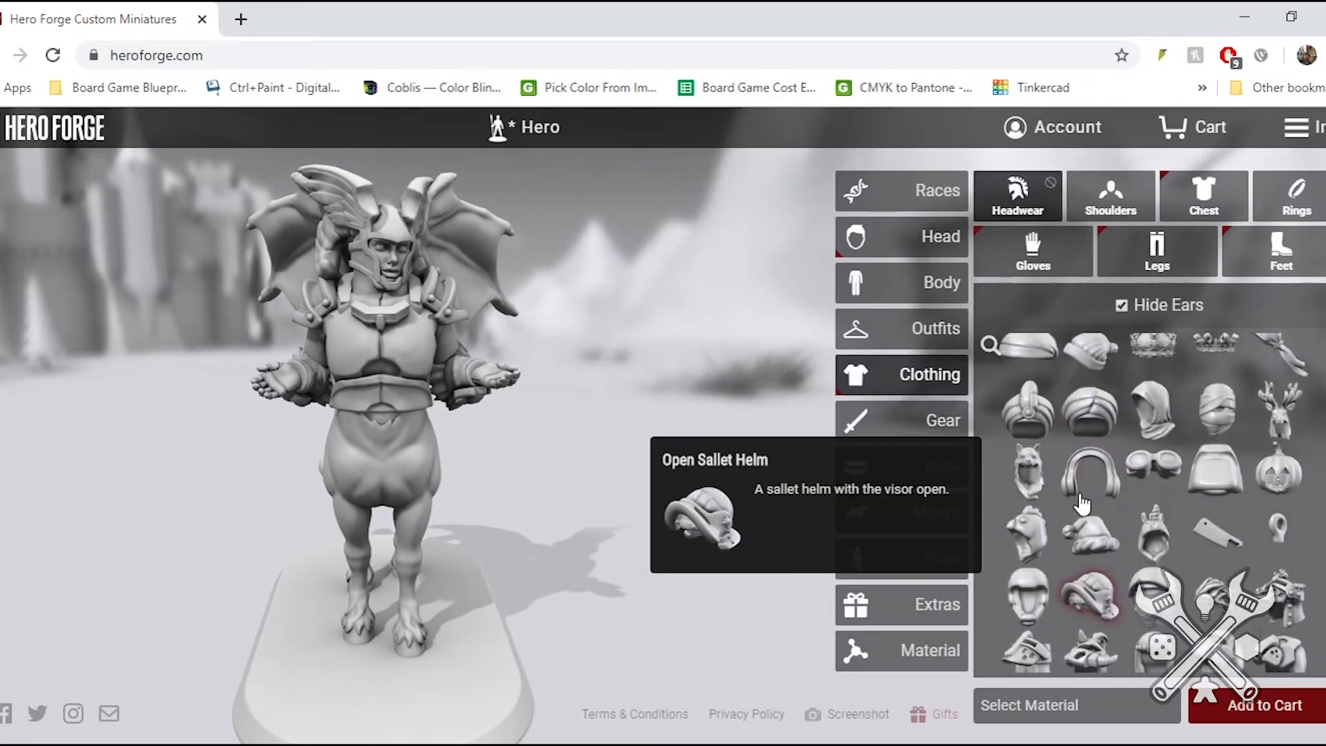
scroll(1082, 504, up, 4)
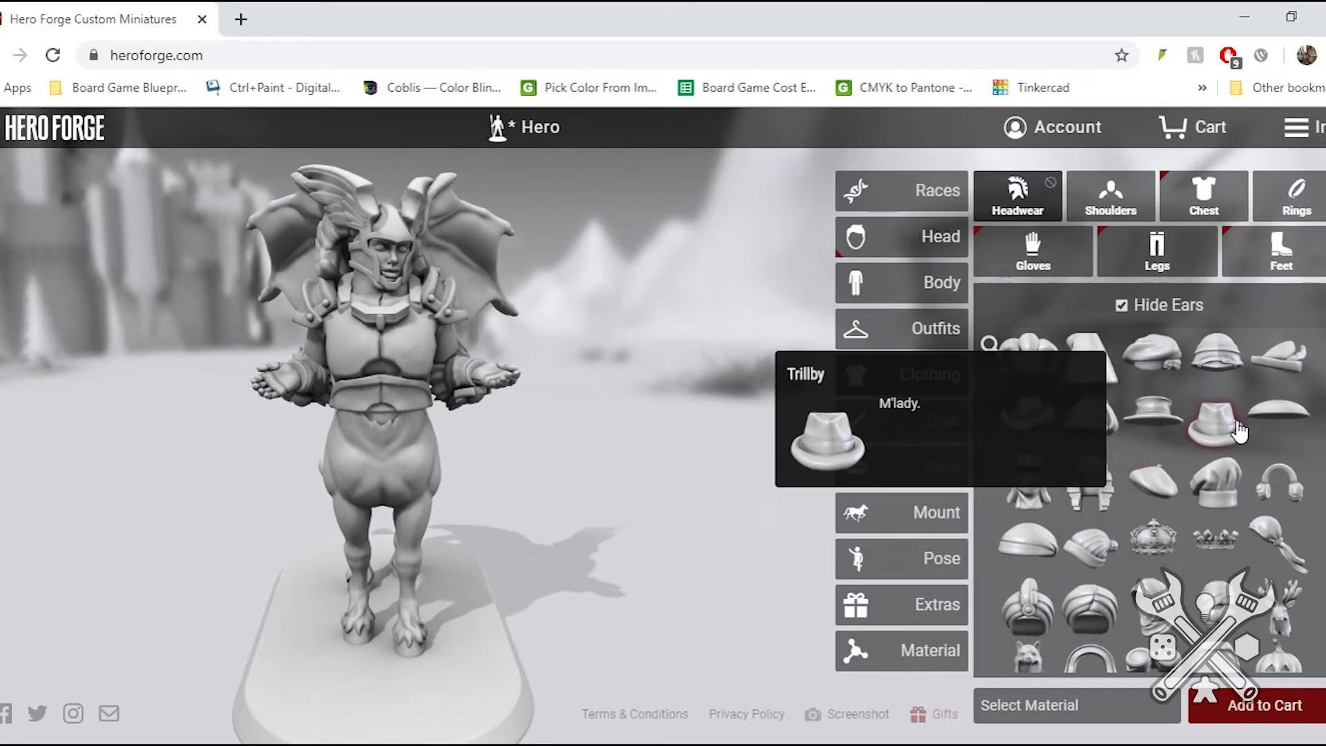
scroll(1033, 509, up, 3)
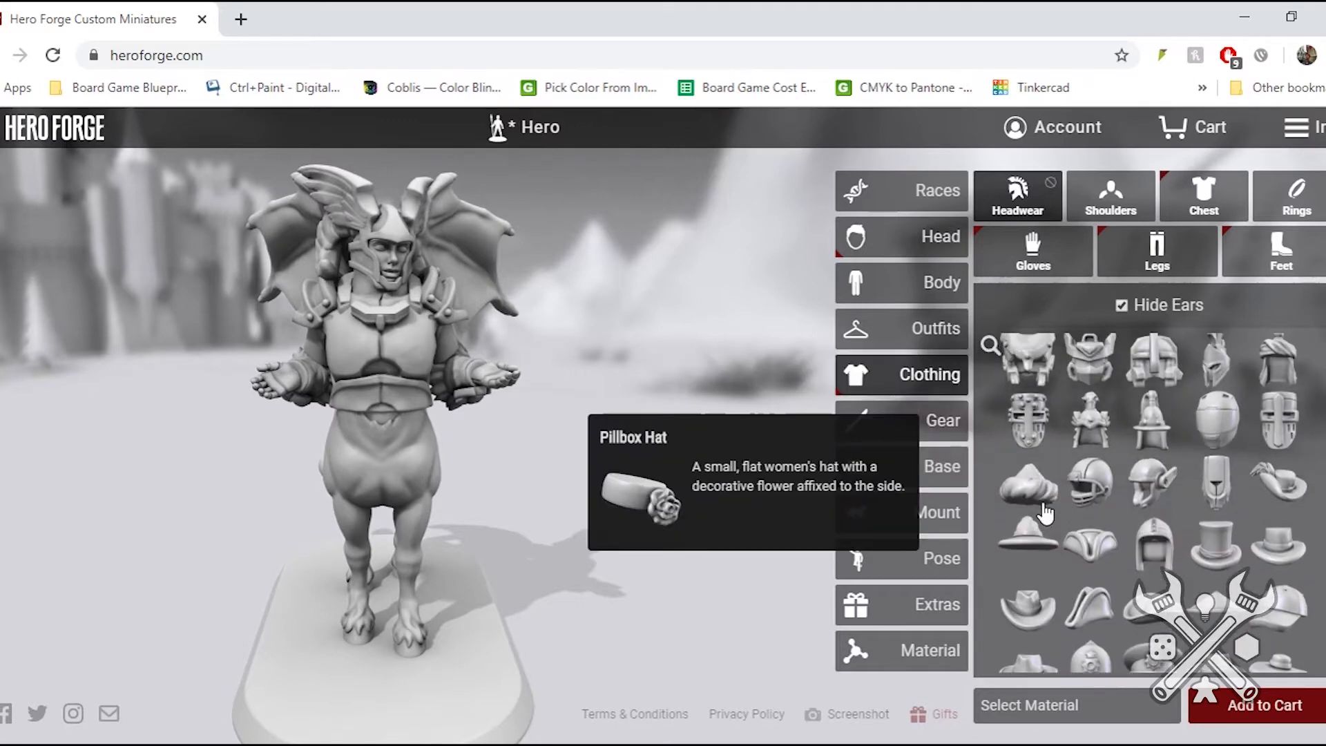
scroll(1074, 449, up, 3)
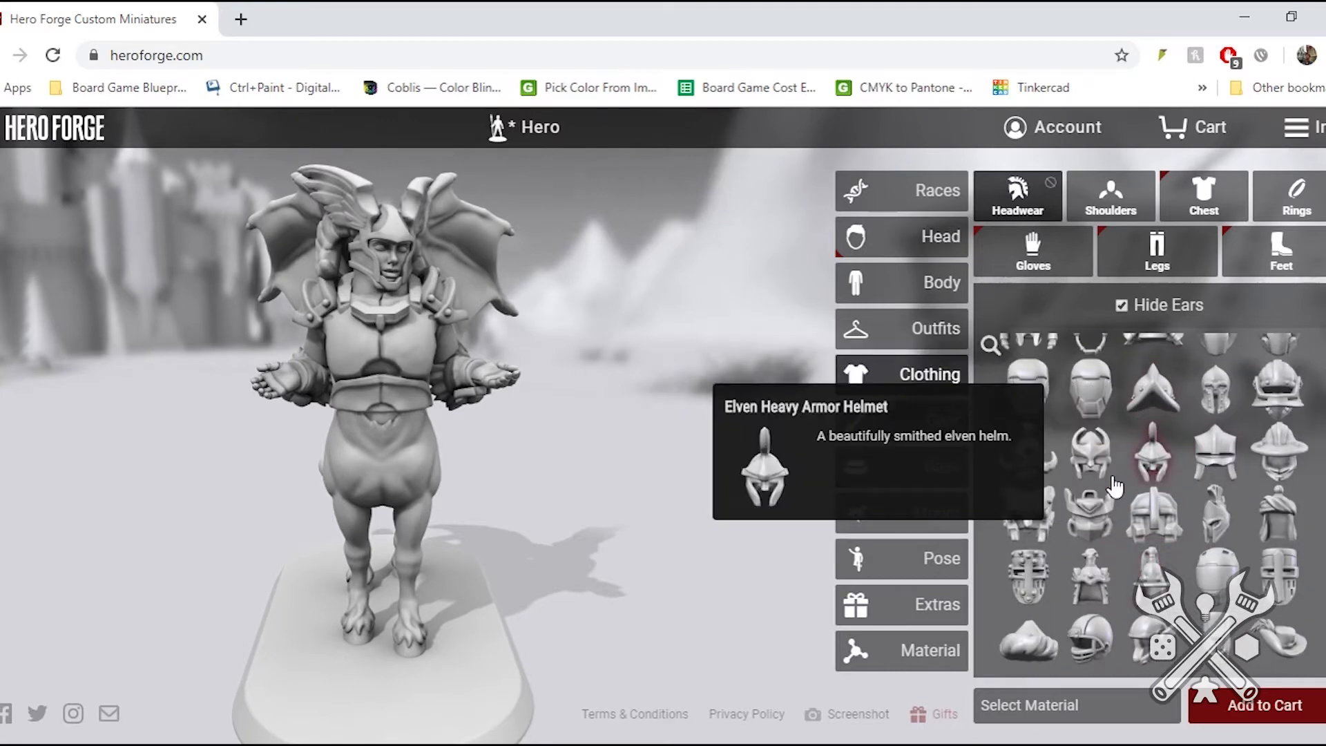
click(1079, 401)
drag(407, 324, 379, 337)
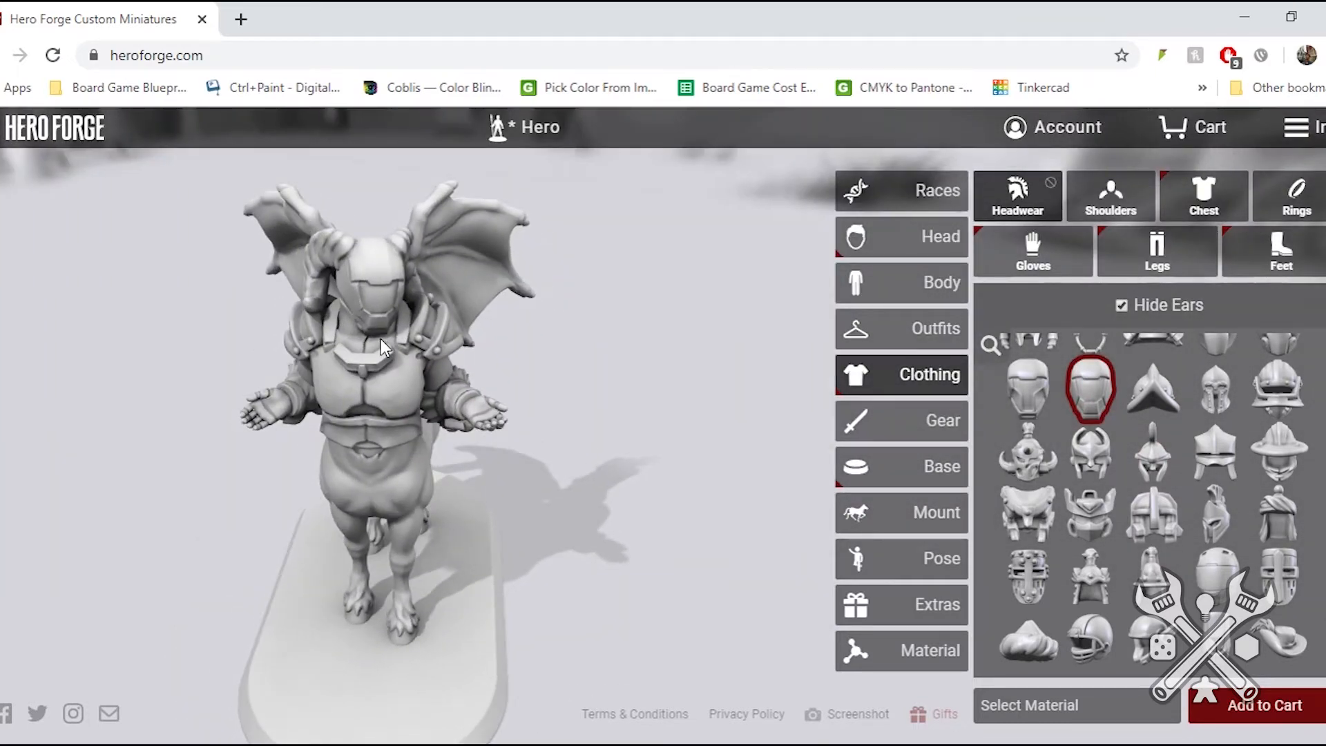
drag(390, 343, 228, 317)
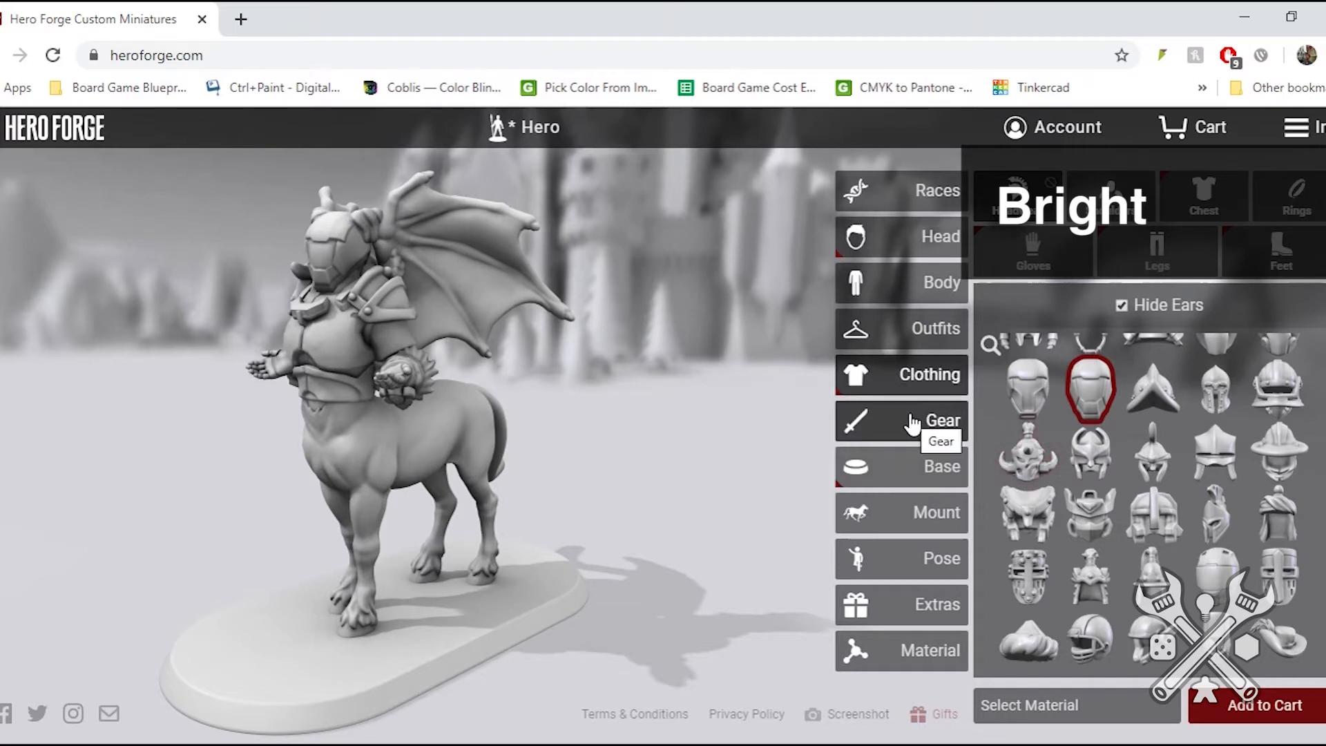
- Add the belted waist cloth as the centaur's leg wear and check the footwear options
click(1160, 259)
click(1120, 349)
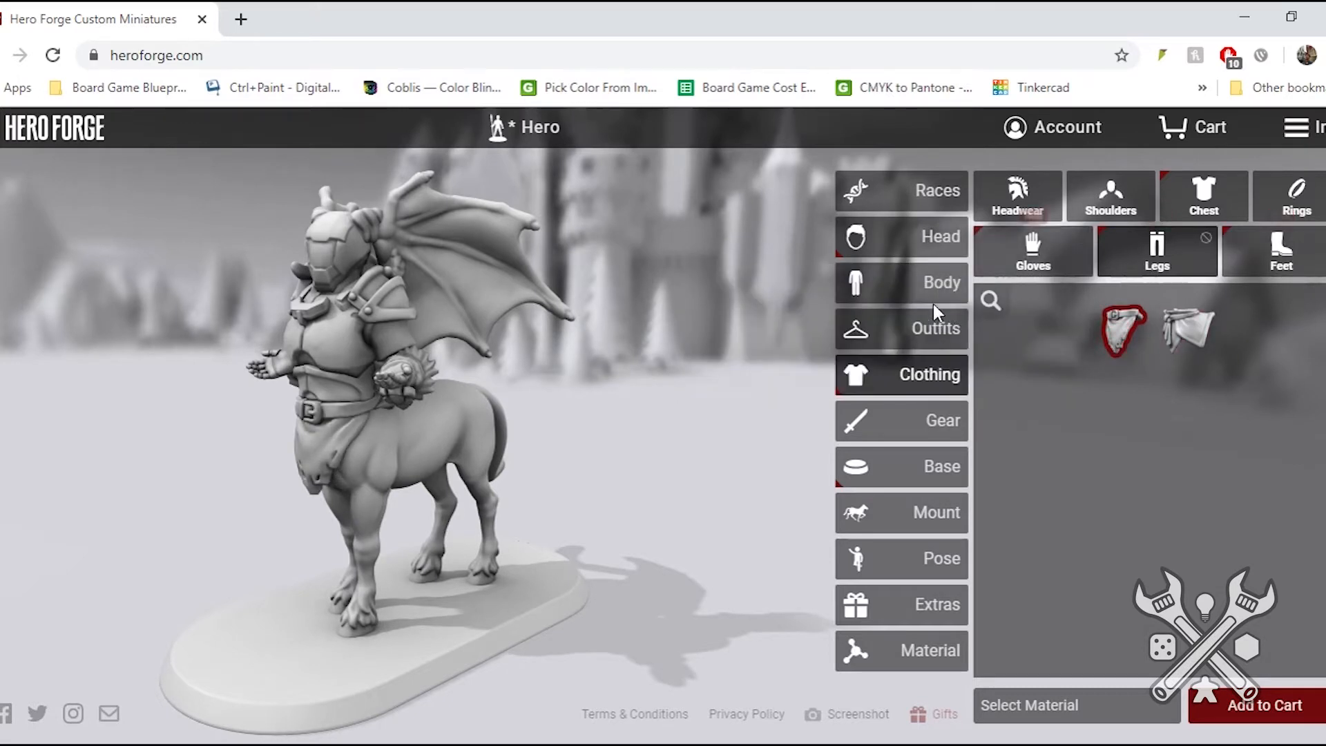
click(1259, 250)
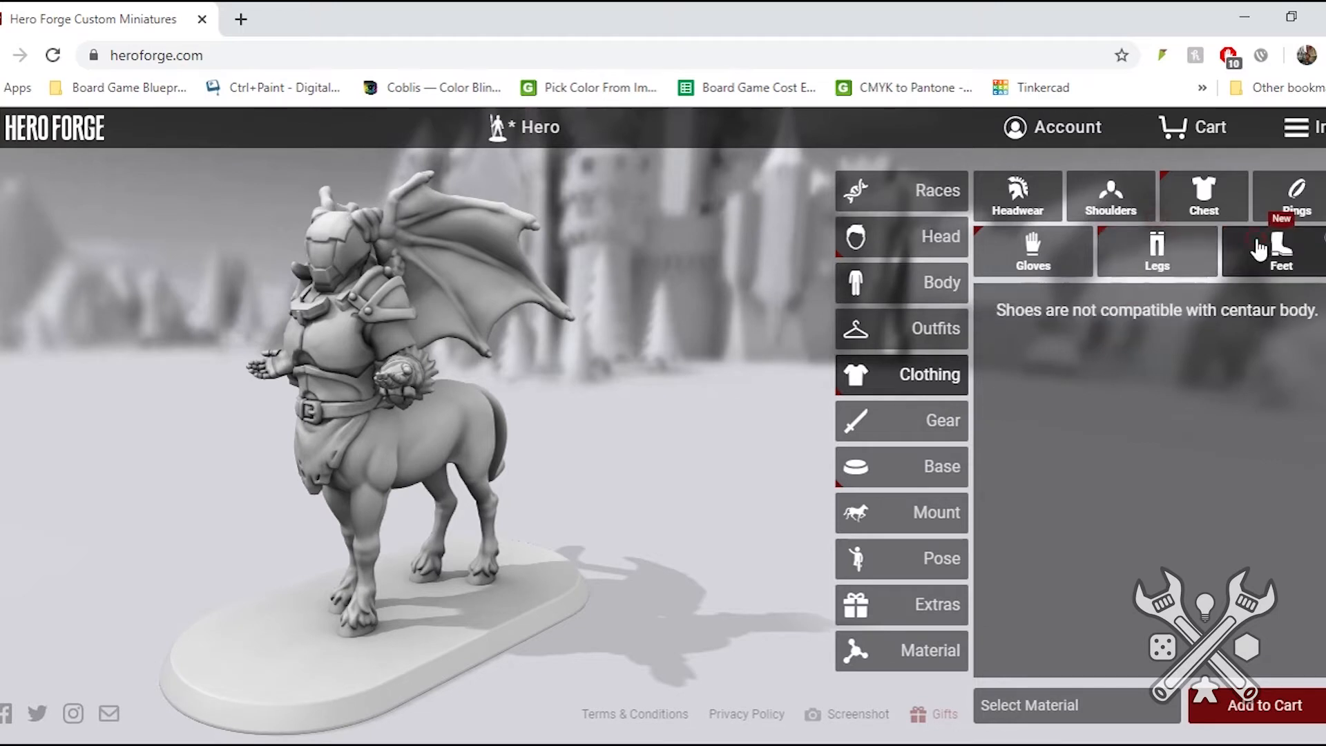
- Put the linked Hide Bracers on both of the centaur's hands and inspect the figure from the other side
click(1067, 272)
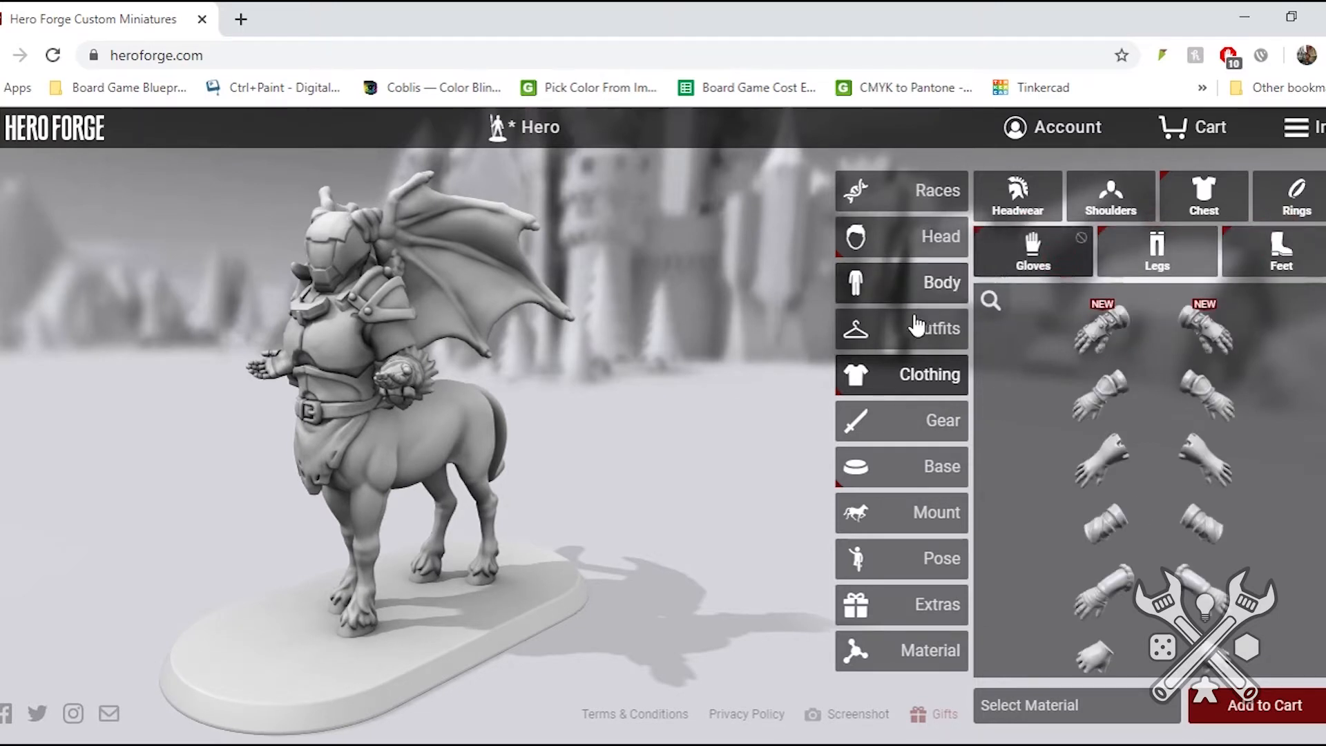
click(1090, 588)
drag(314, 338, 710, 354)
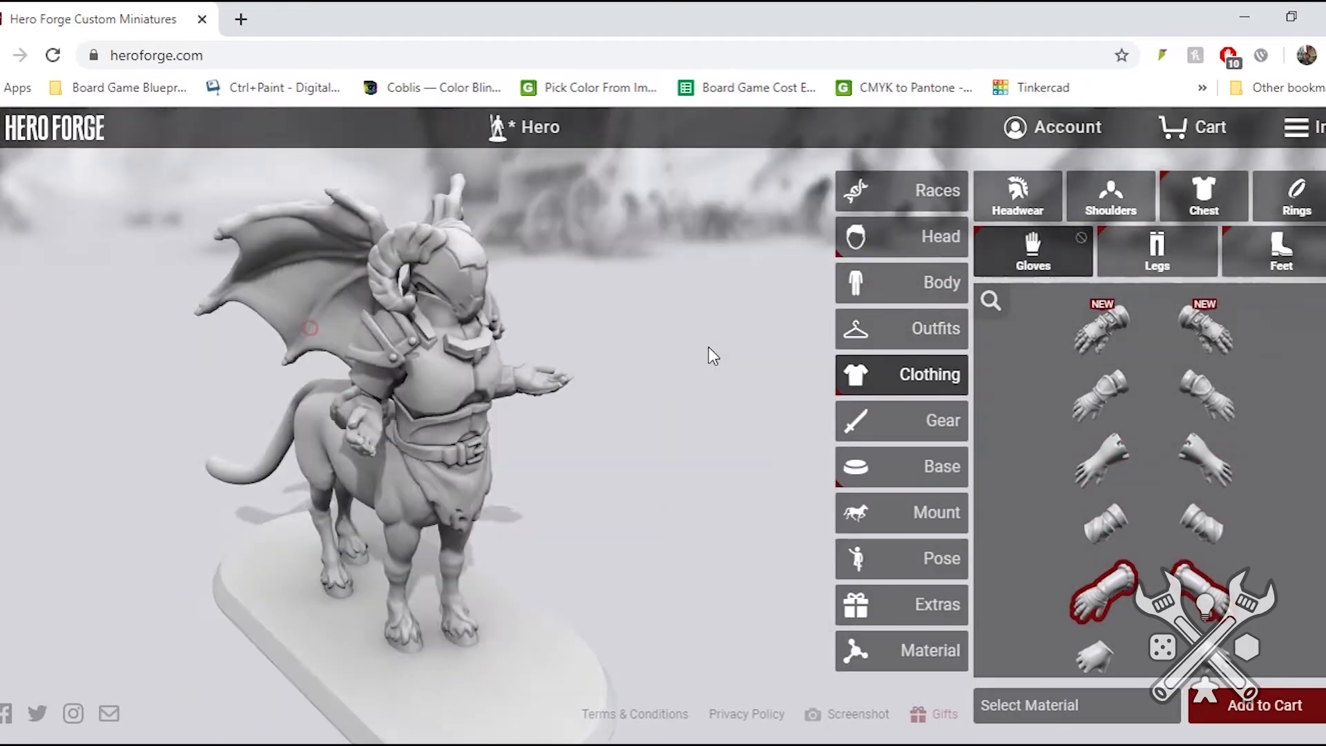
- Try the Vintage Blowtorch in the centaur's right hand and the Large Flame Spell Effect in its left hand
click(905, 424)
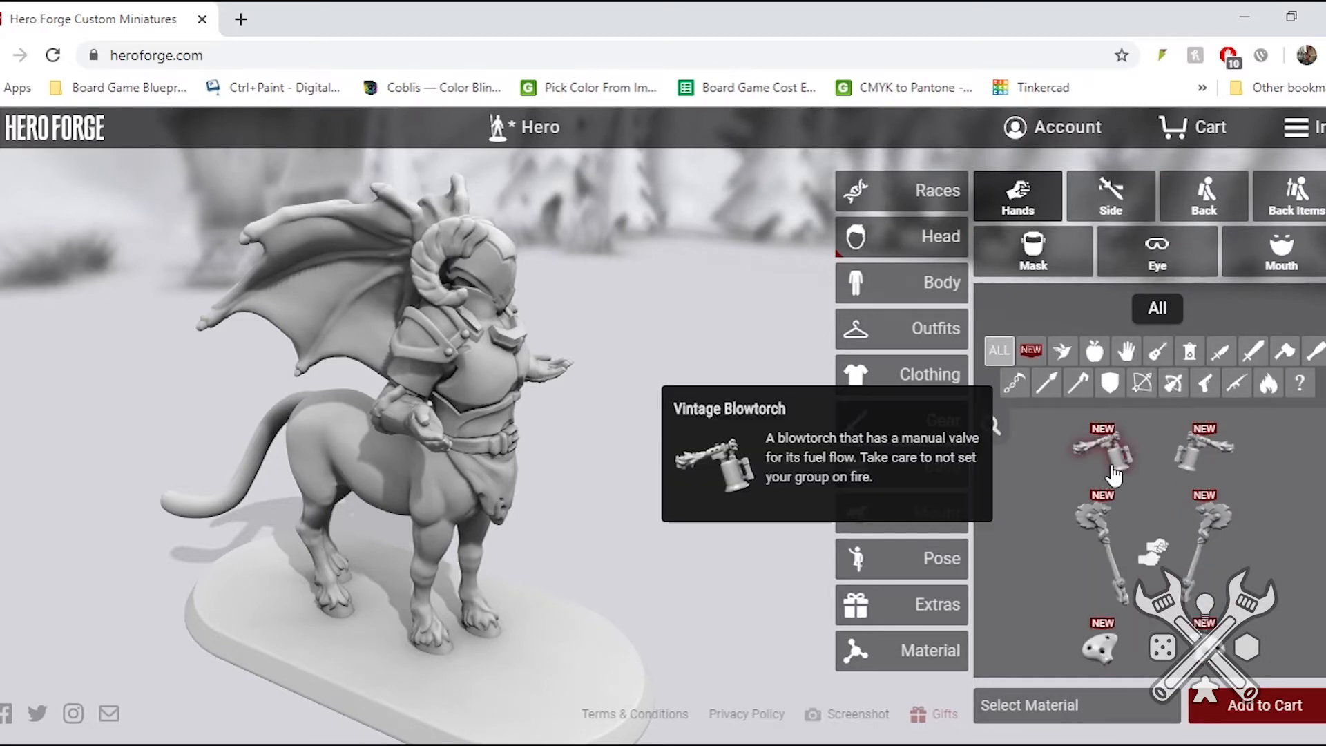
click(1113, 475)
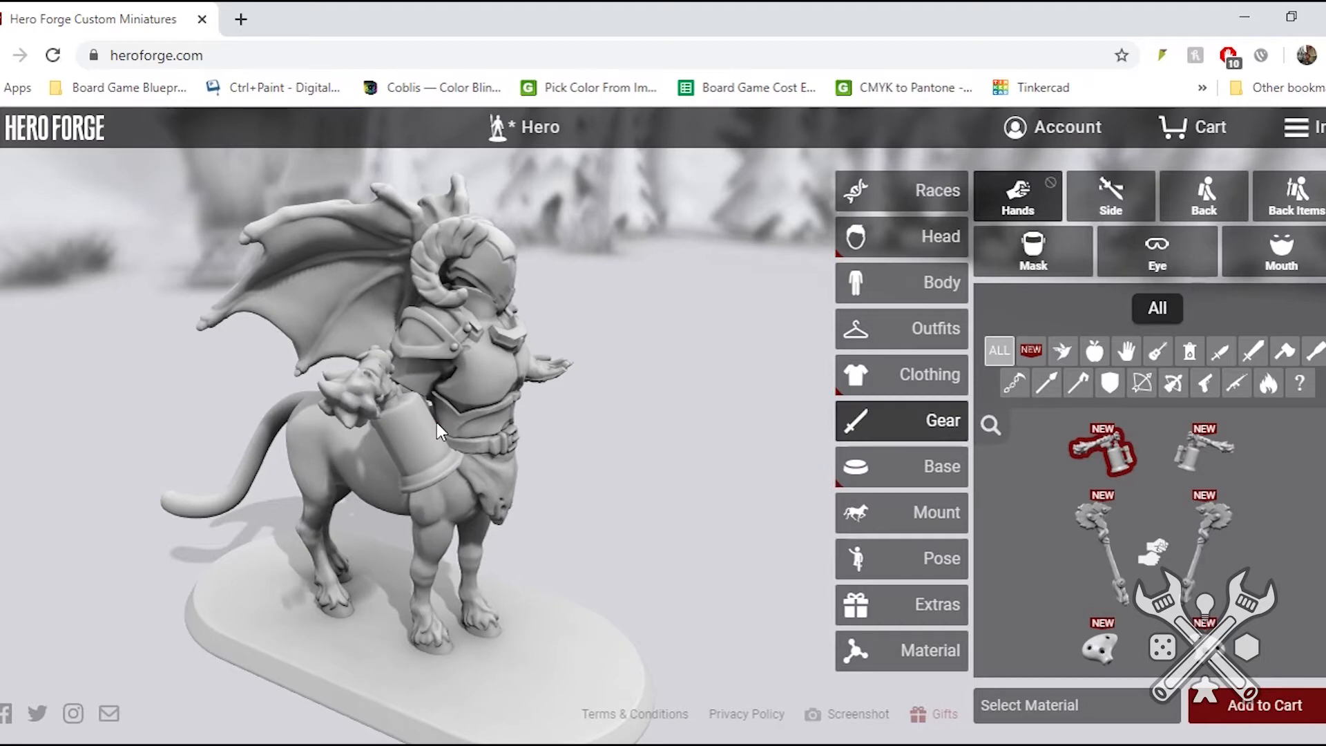
drag(281, 433, 198, 415)
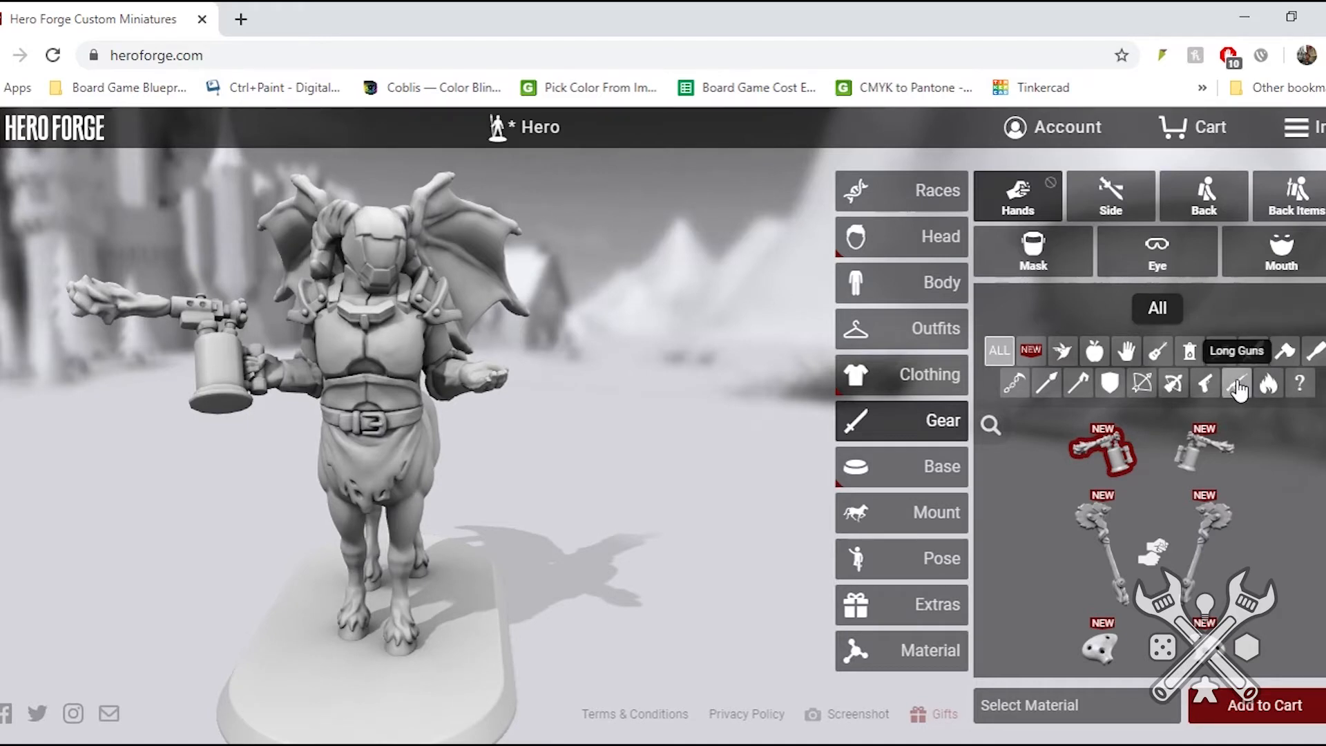
click(1267, 388)
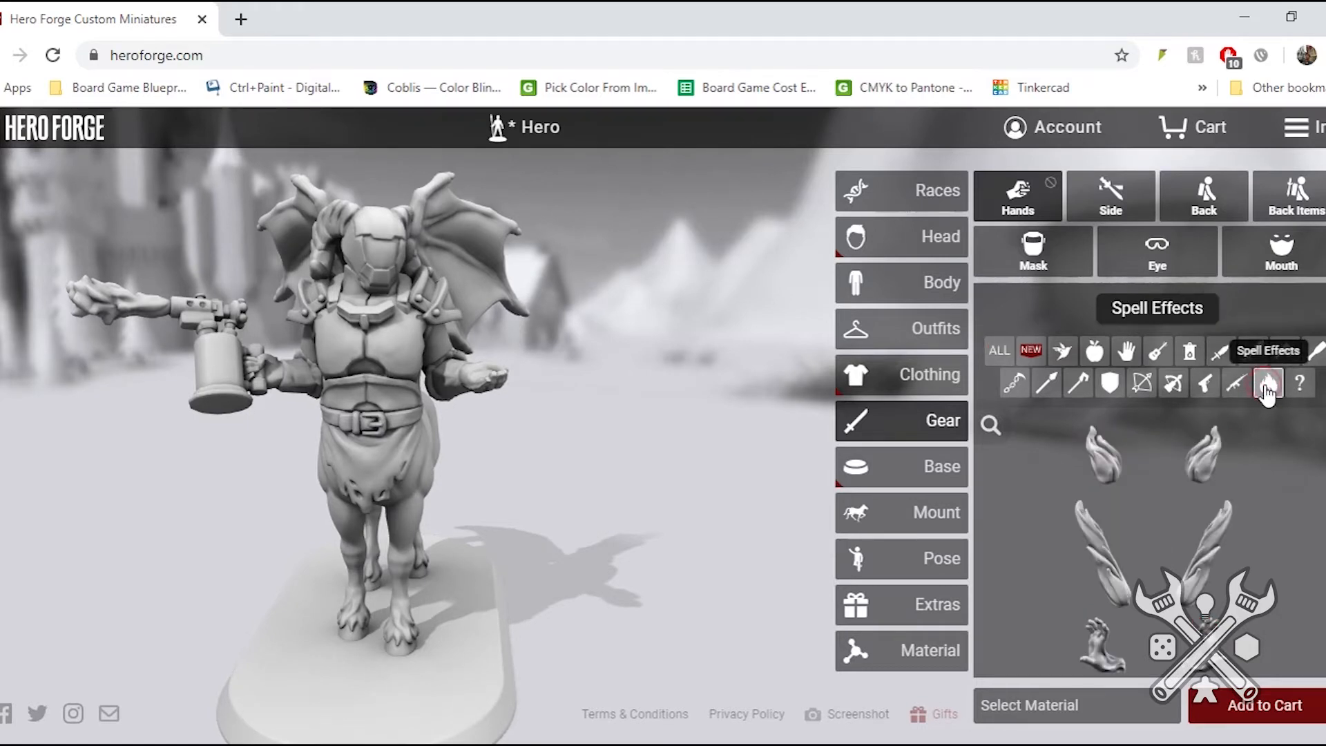
mouse_move(1203, 521)
click(1203, 536)
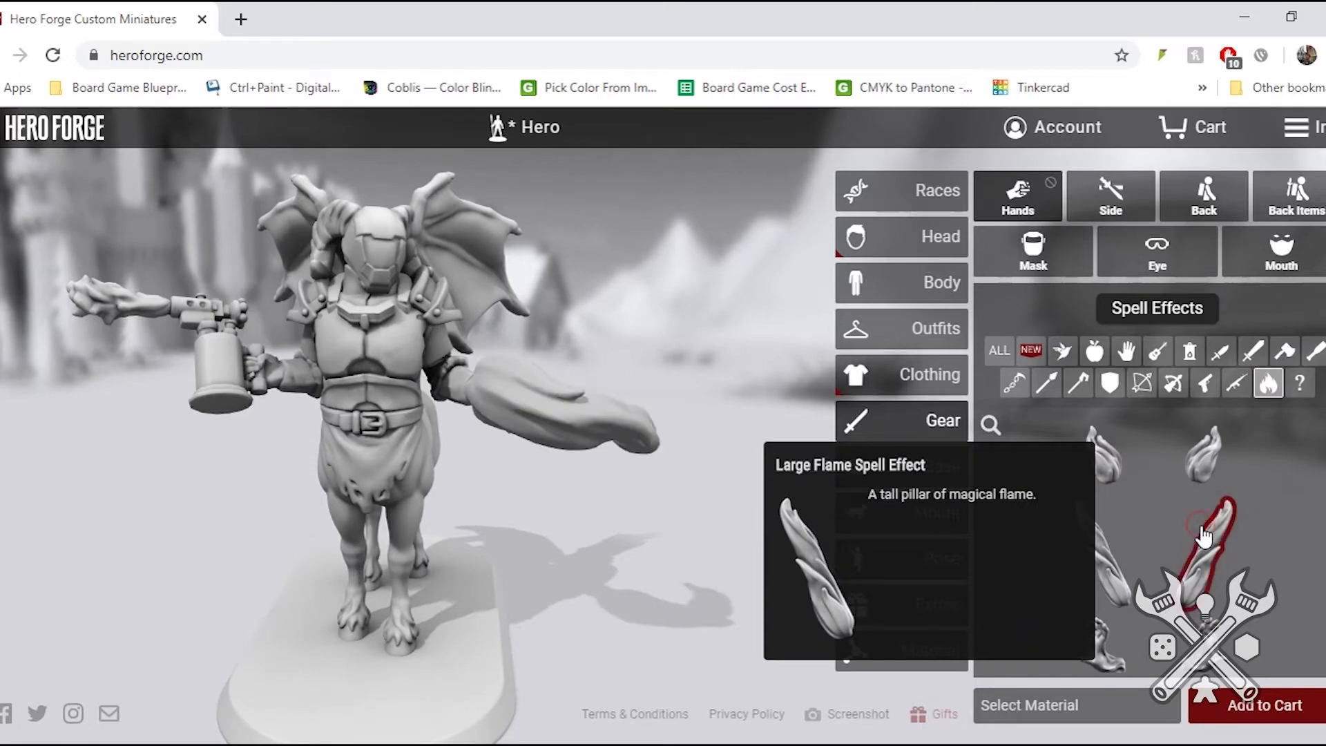
drag(383, 421, 476, 317)
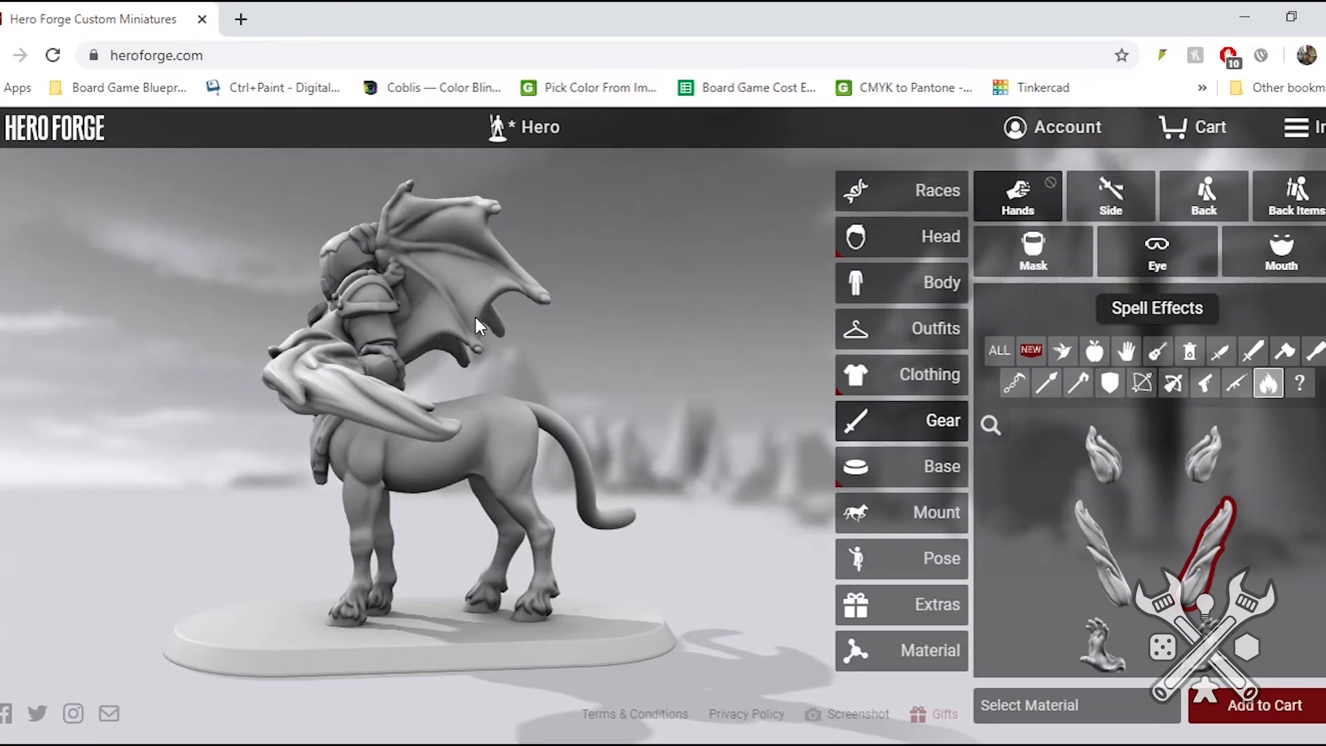
- Replace the large flame in the centaur's left hand with the Flaming Skull Spell Effect
scroll(1160, 580, down, 3)
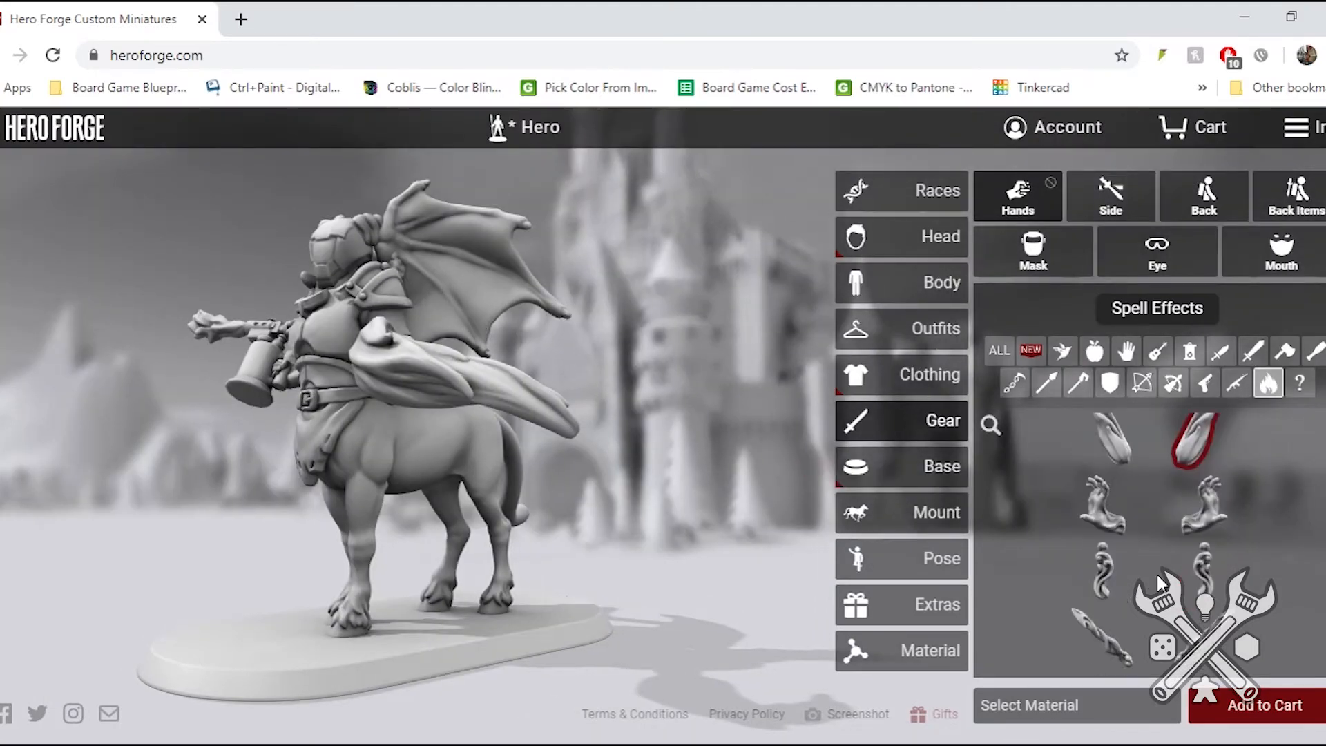
scroll(1172, 522, down, 3)
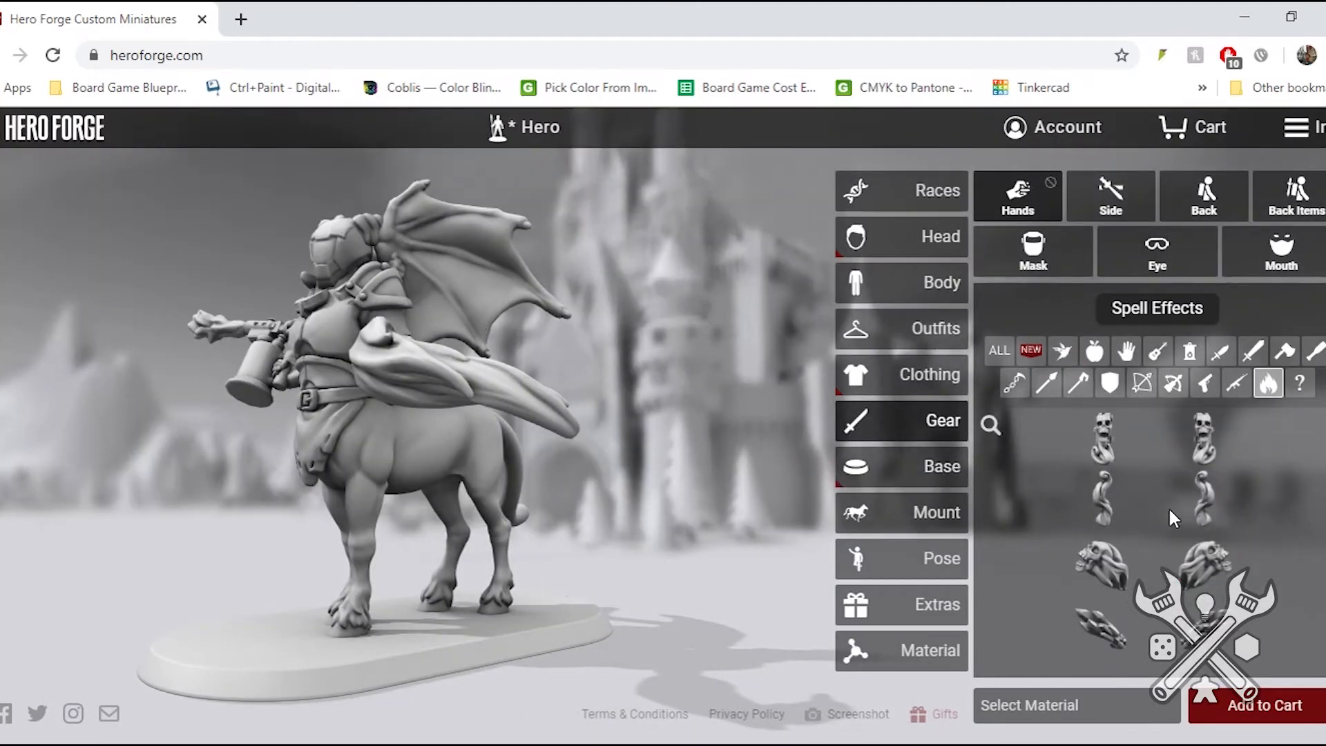
click(1205, 563)
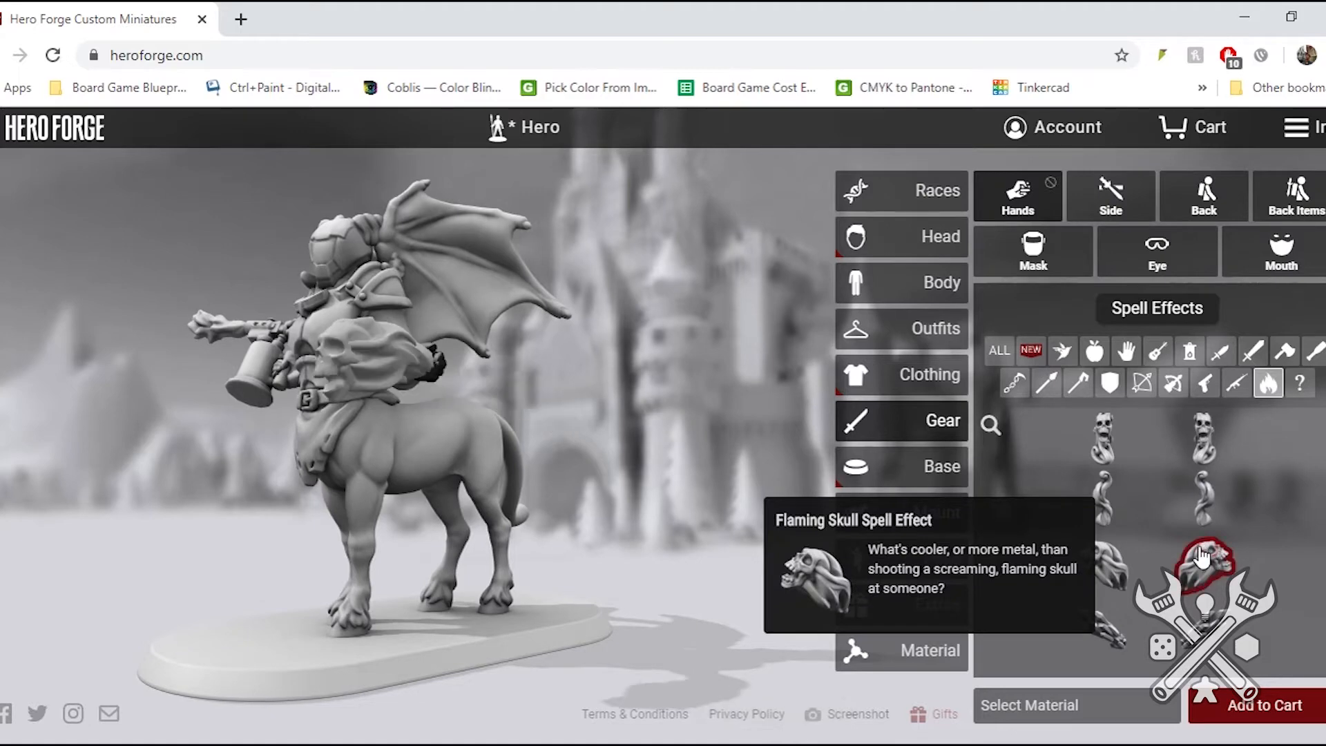
drag(333, 442, 468, 317)
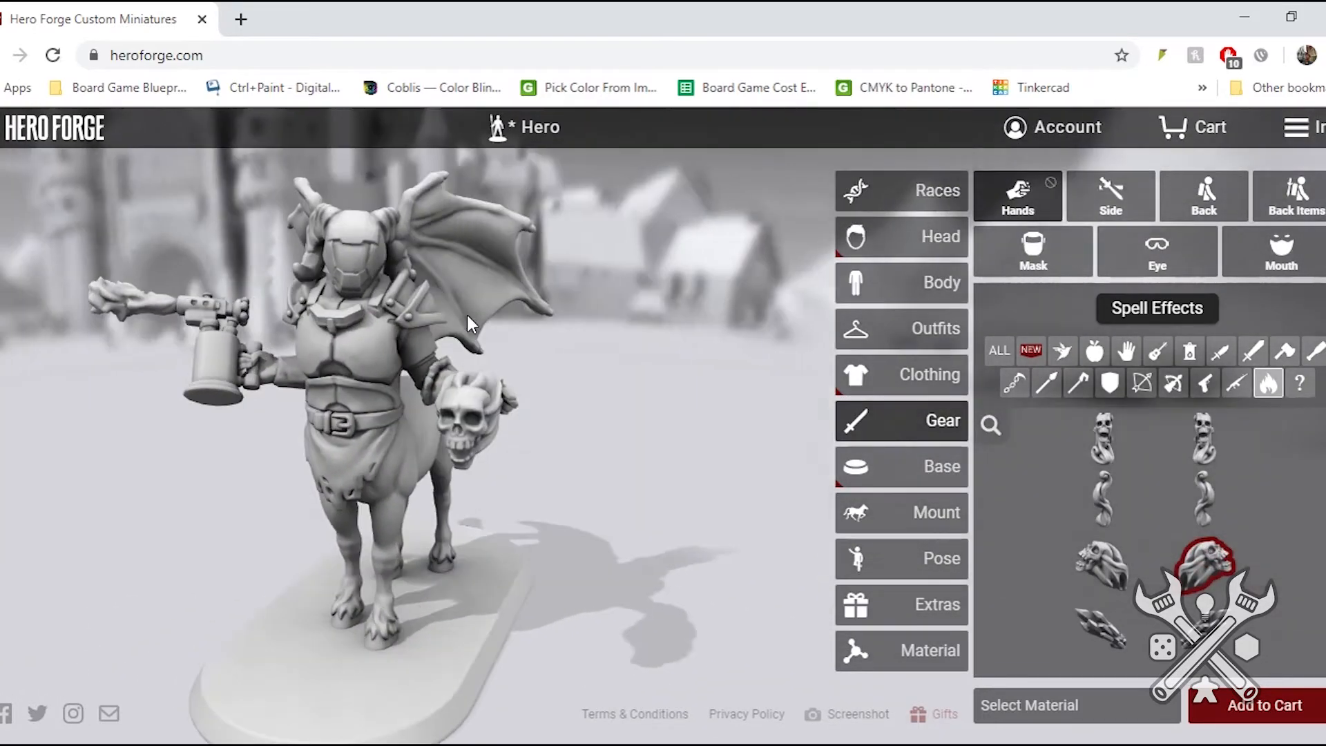
- Browse the bows and replace the blowtorch in the right hand with the boxy sci-fi pistol
click(1141, 383)
mouse_move(1095, 533)
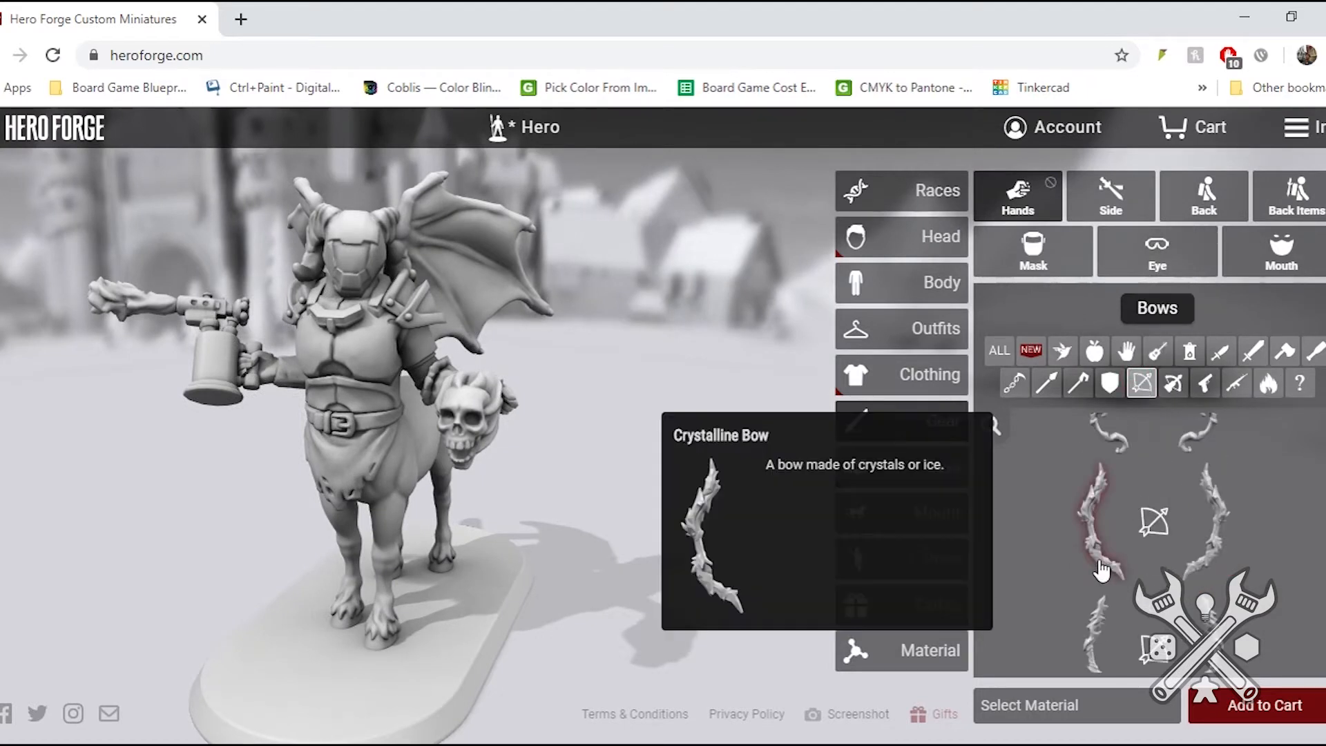
click(1200, 398)
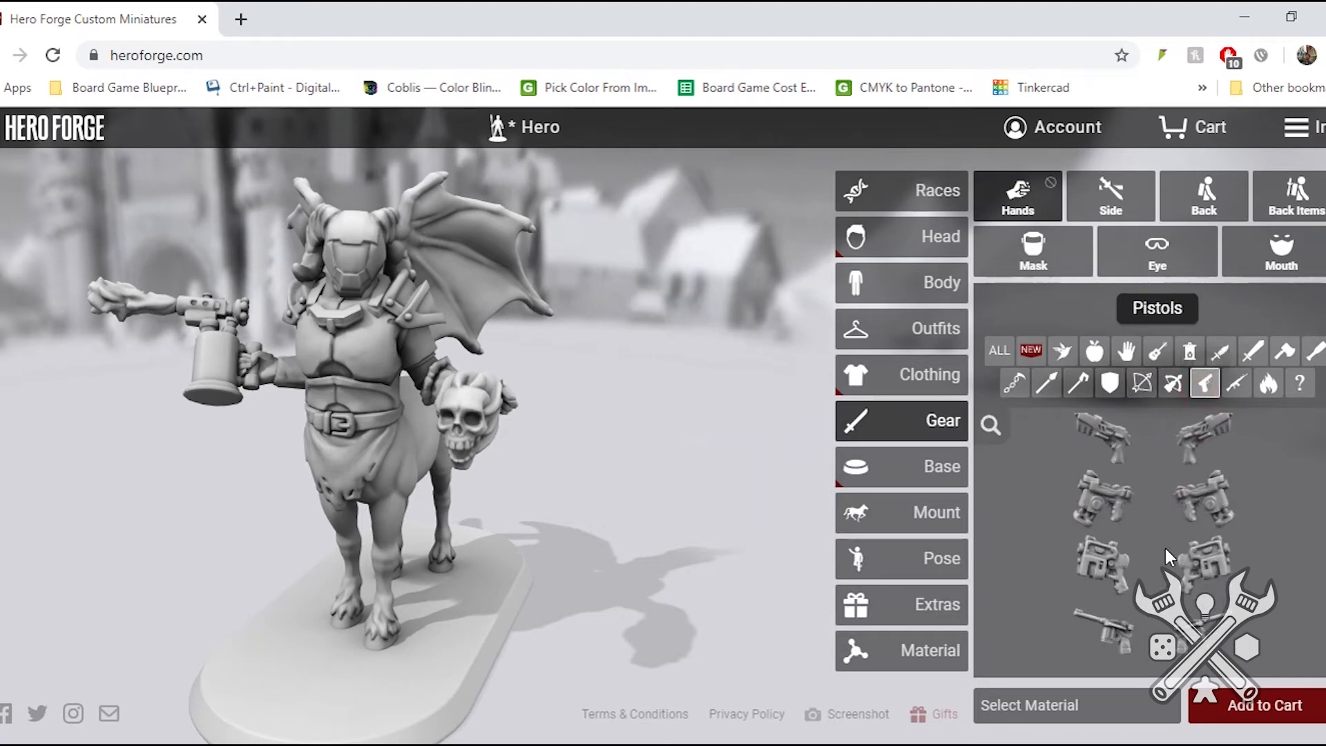
click(1105, 499)
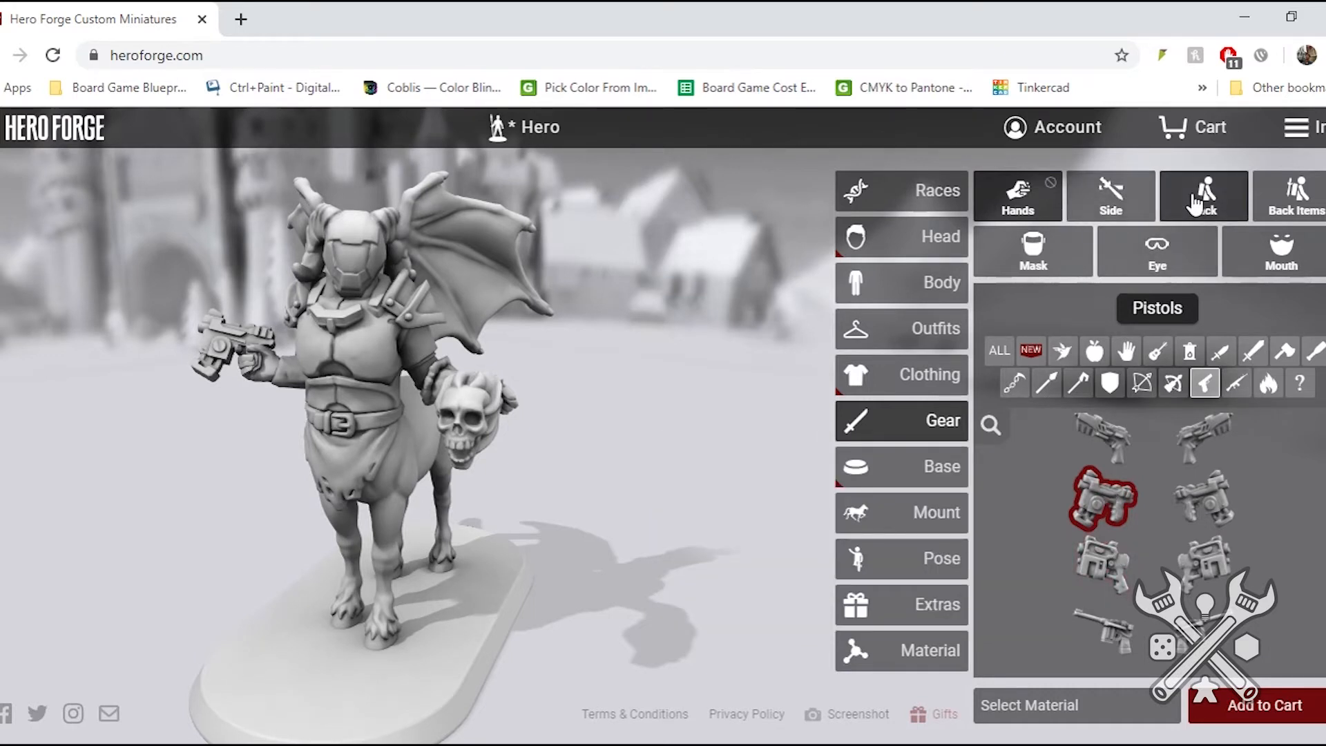
- Add the Jetpack as the centaur's back gear and check it on the figure
click(1231, 207)
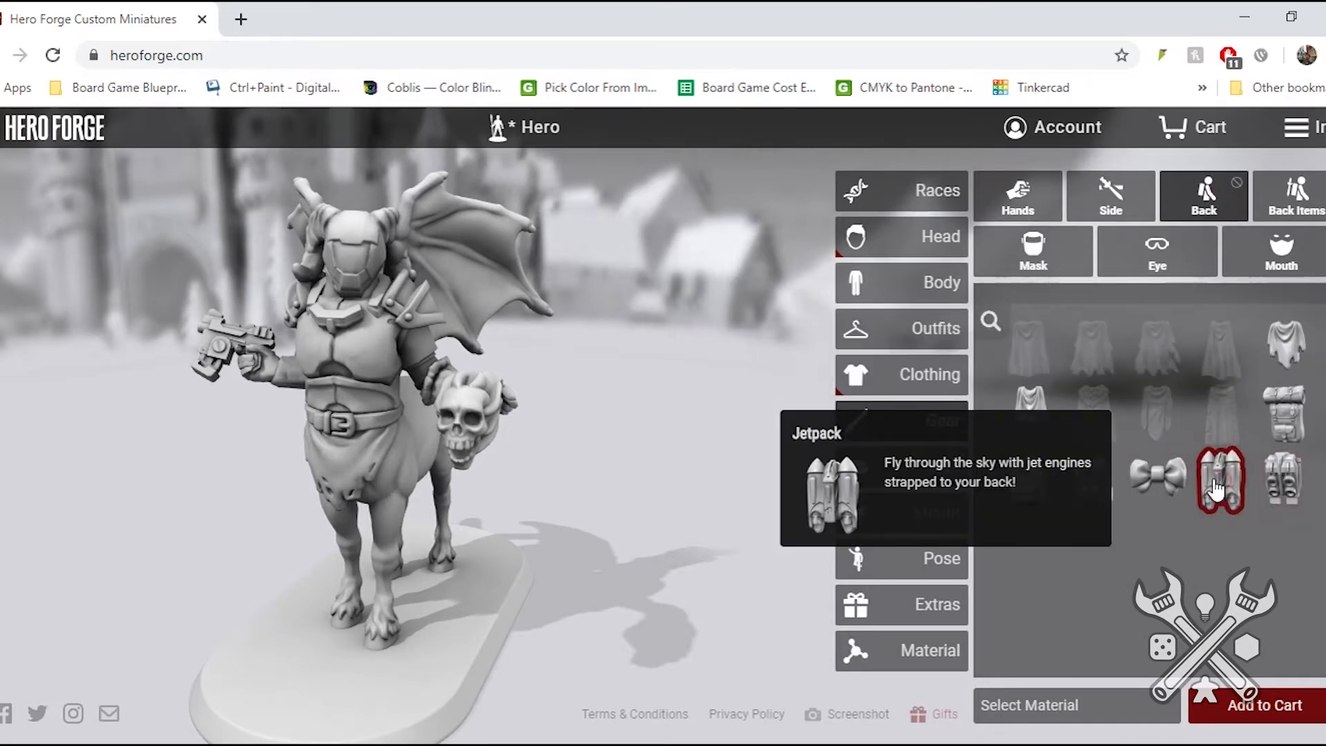
drag(437, 346, 557, 363)
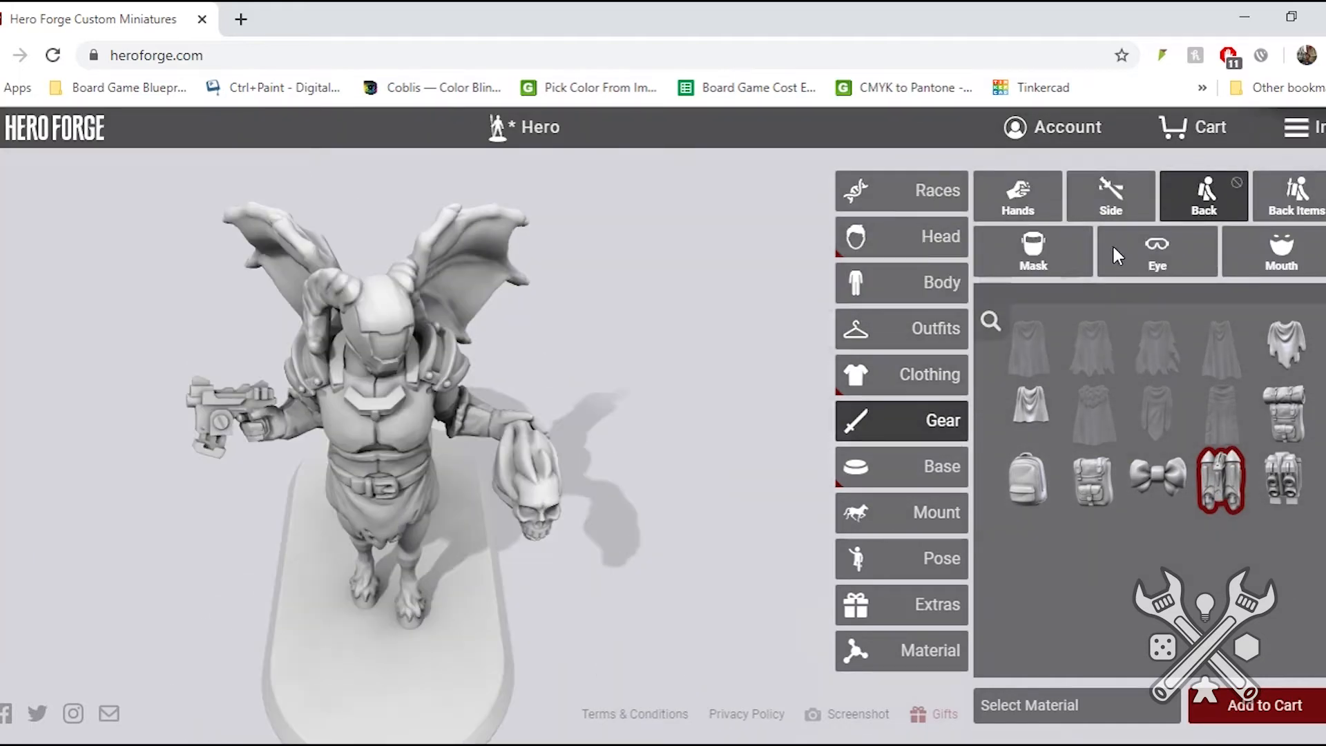
- Cover the centaur's lower face with the cloth mask and add the Eyepatch as eye gear
click(1280, 252)
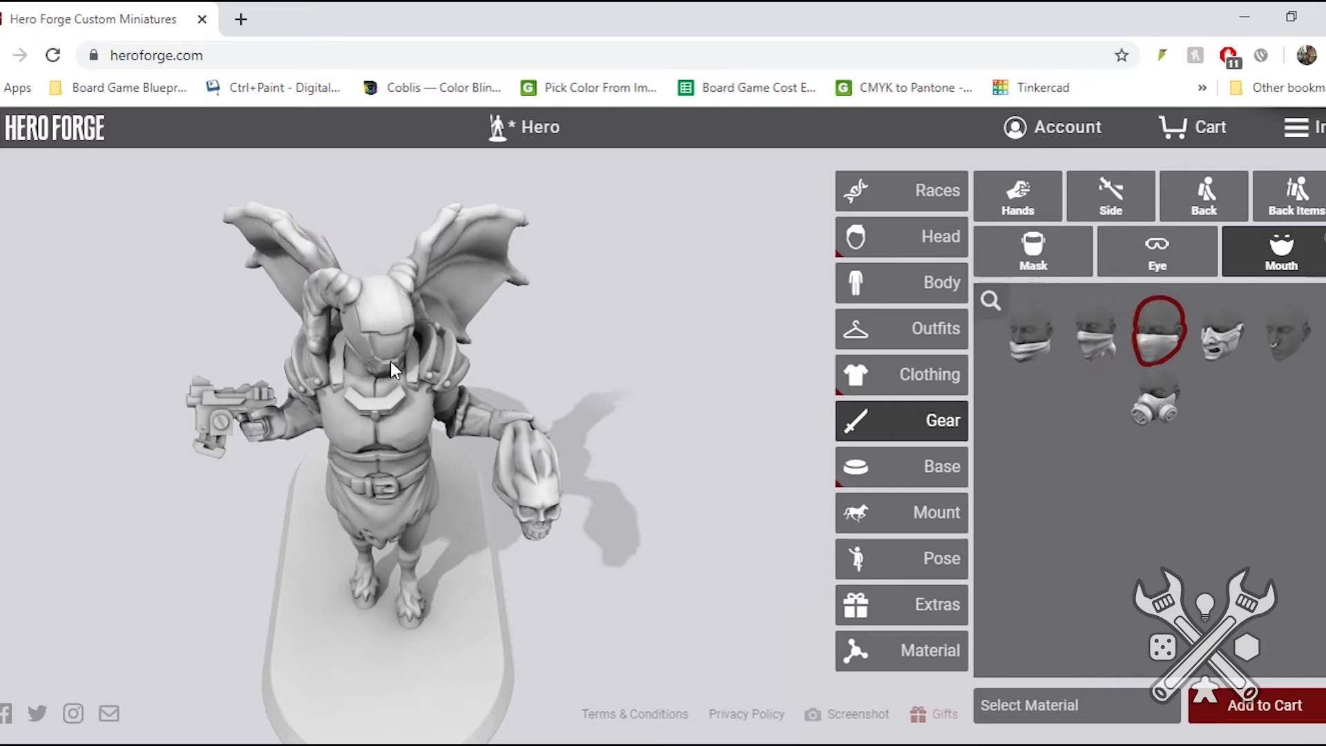
drag(390, 361, 391, 252)
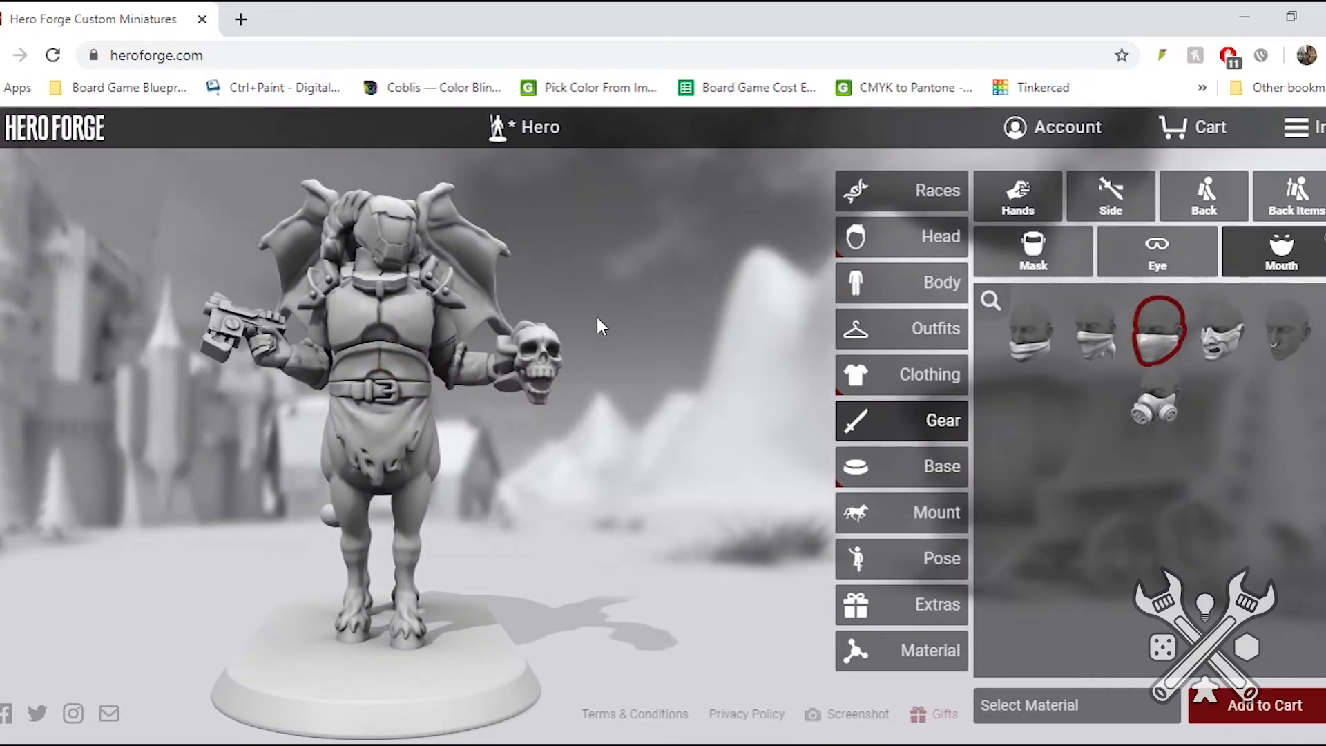
click(1138, 267)
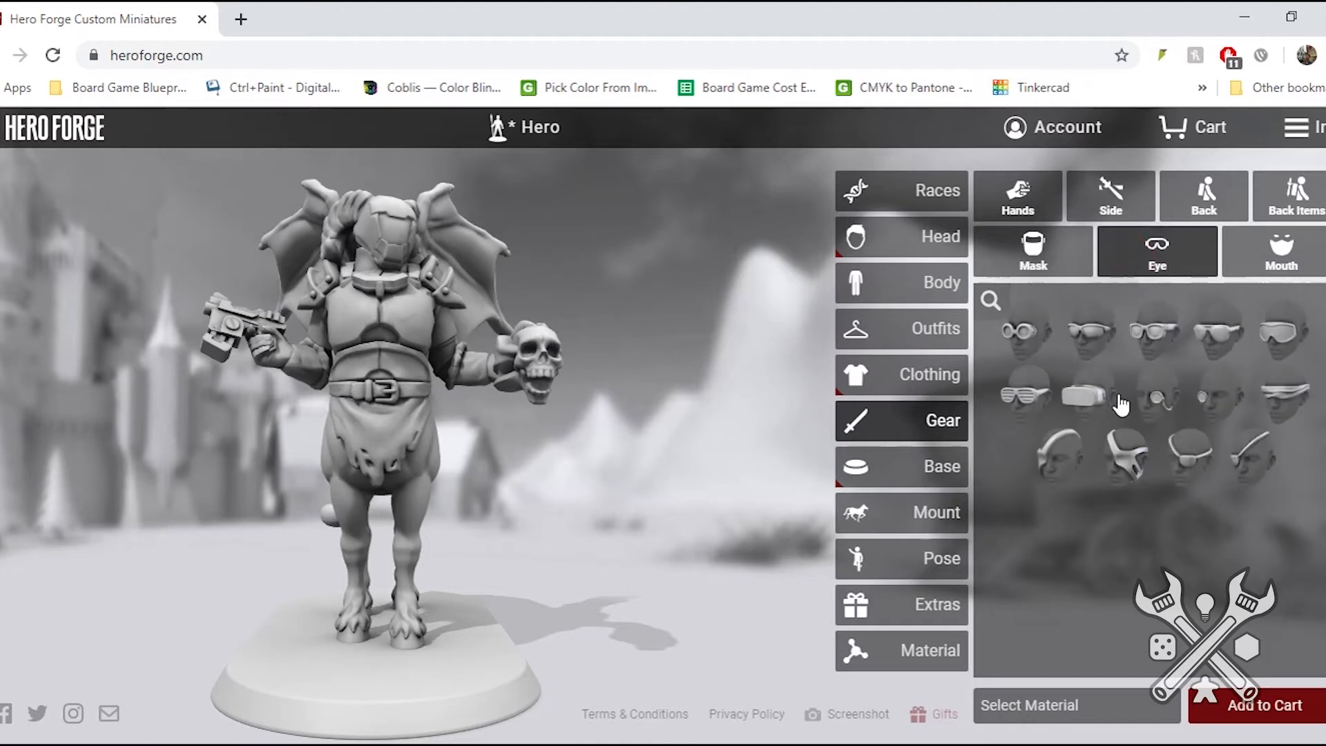
mouse_move(1182, 447)
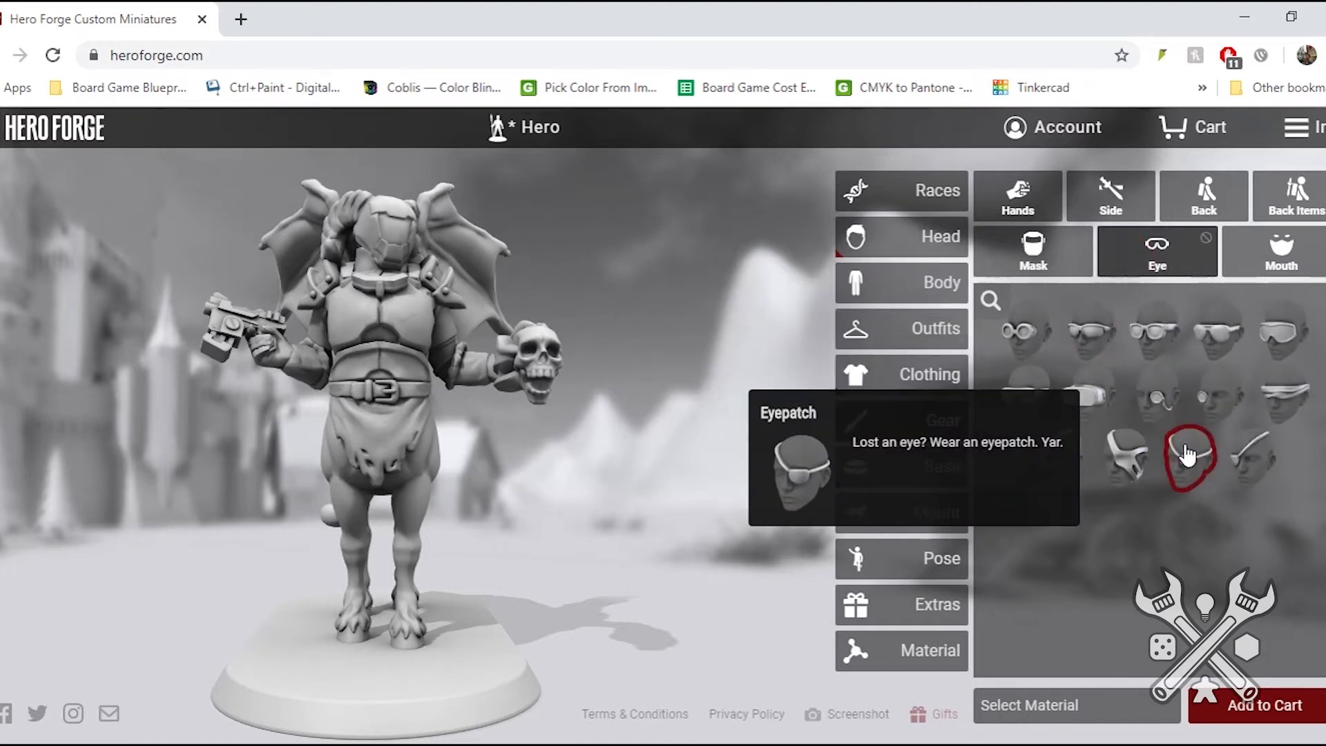
- Remove the Combat Armor Helmet from the centaur and inspect its masked face and eyepatch up close
click(903, 373)
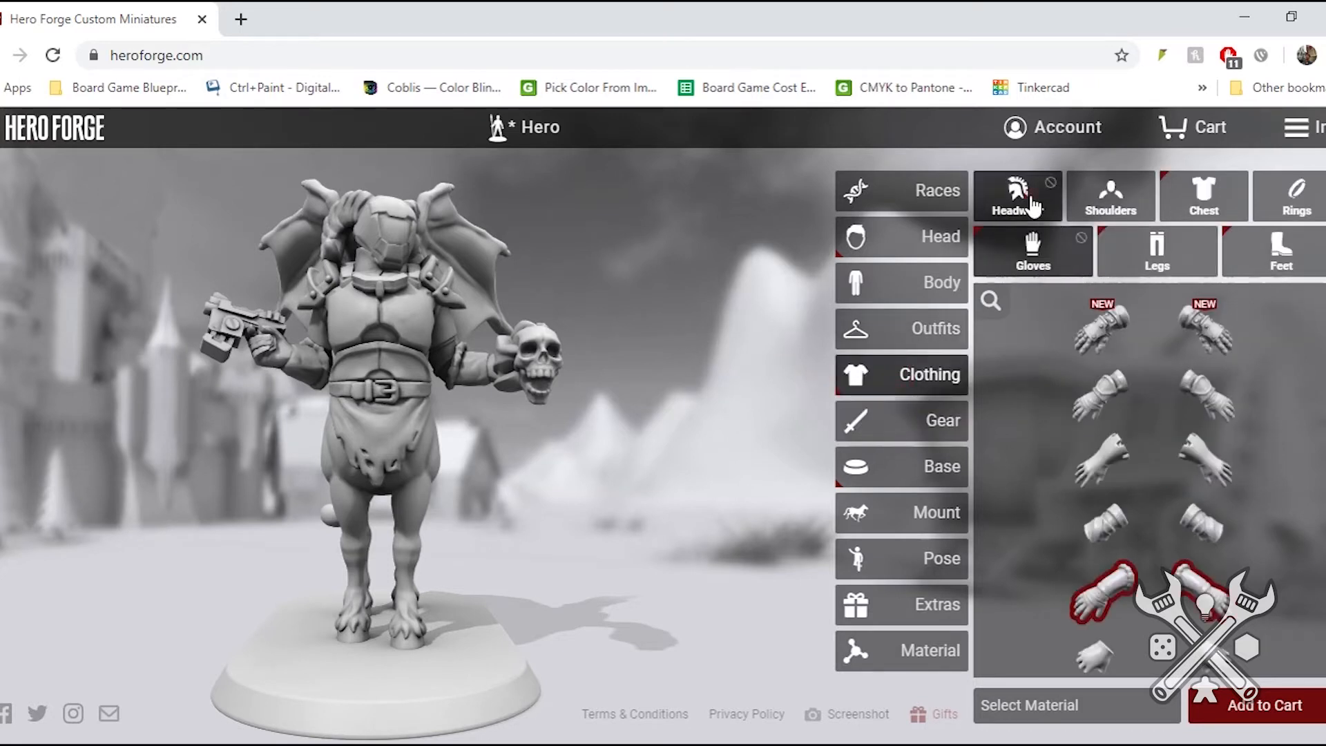
click(1038, 220)
mouse_move(1115, 455)
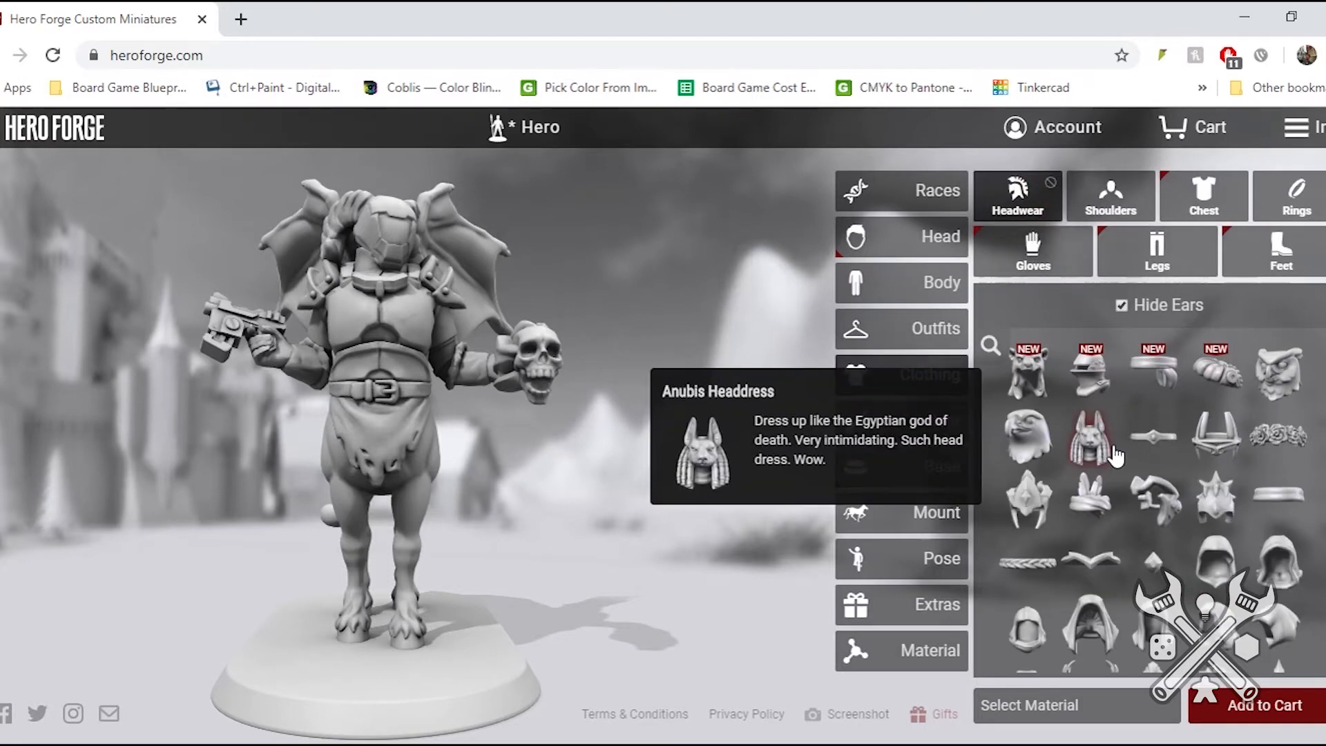
scroll(1116, 456, down, 5)
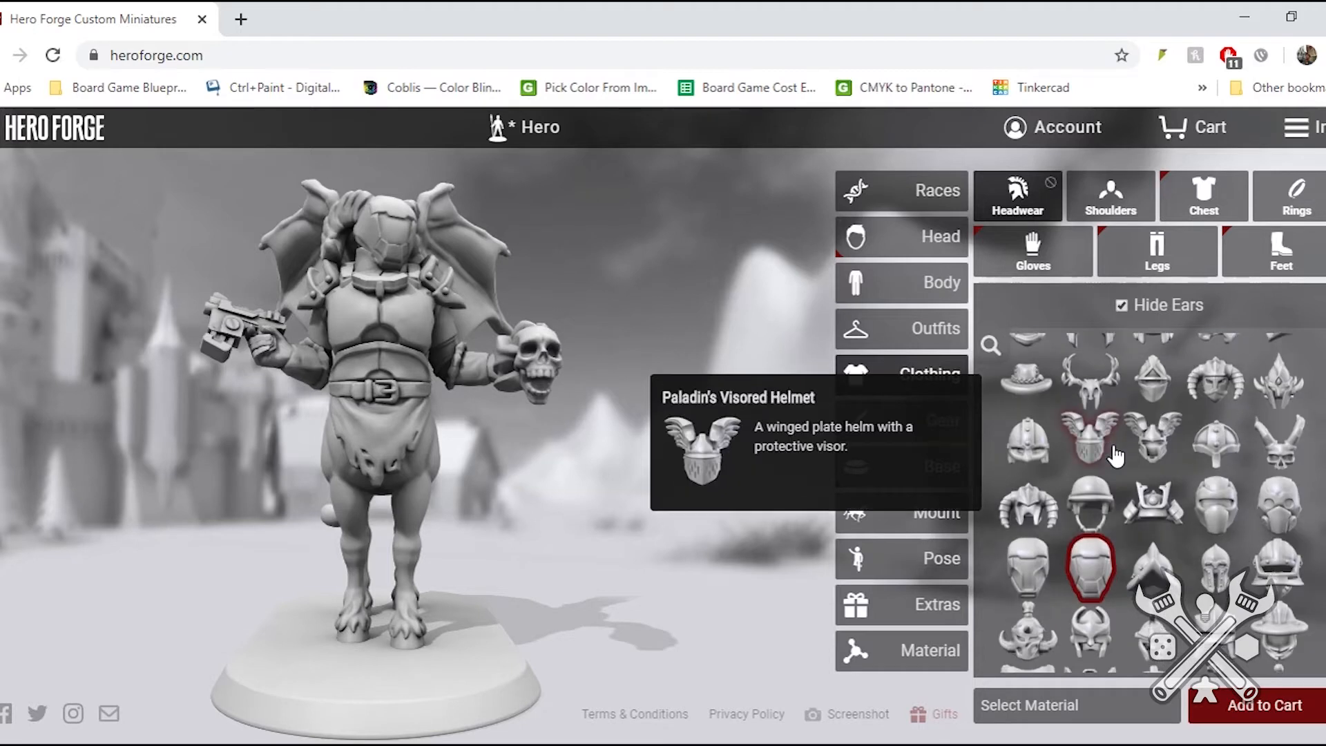
click(1091, 565)
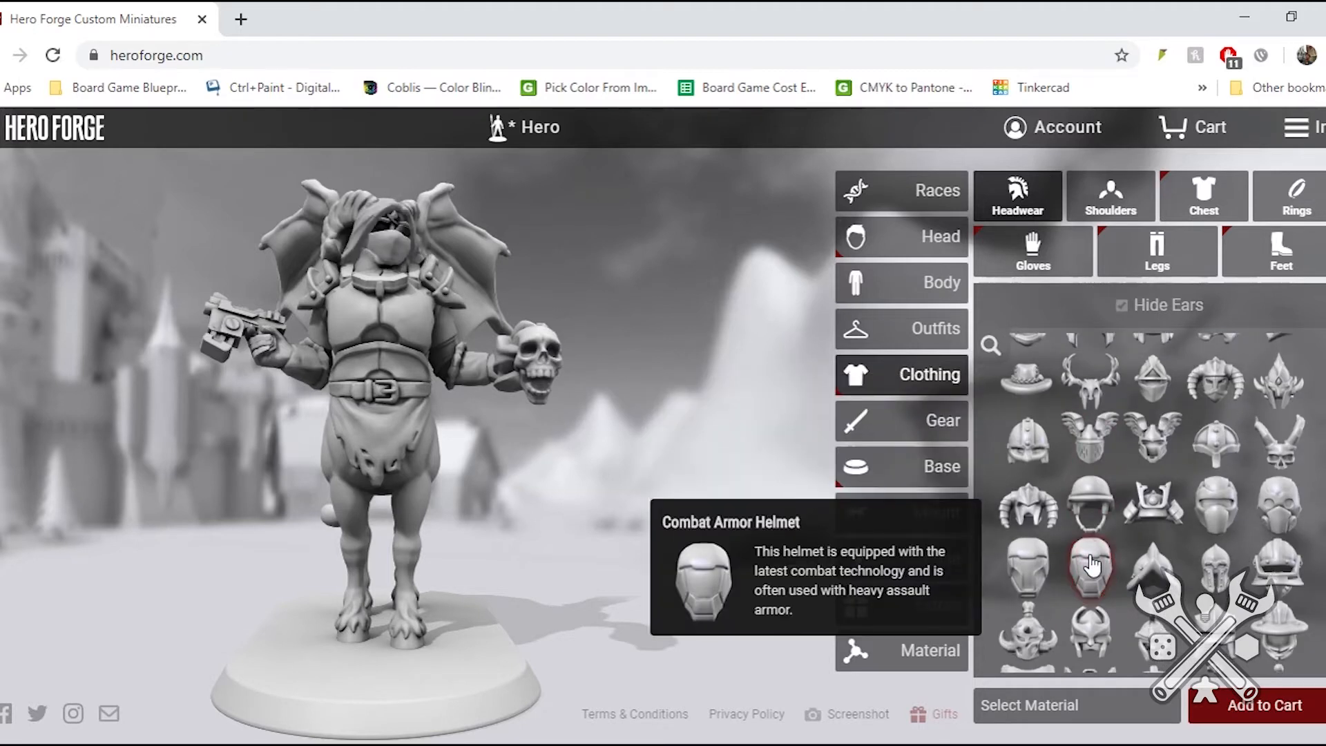
click(1091, 573)
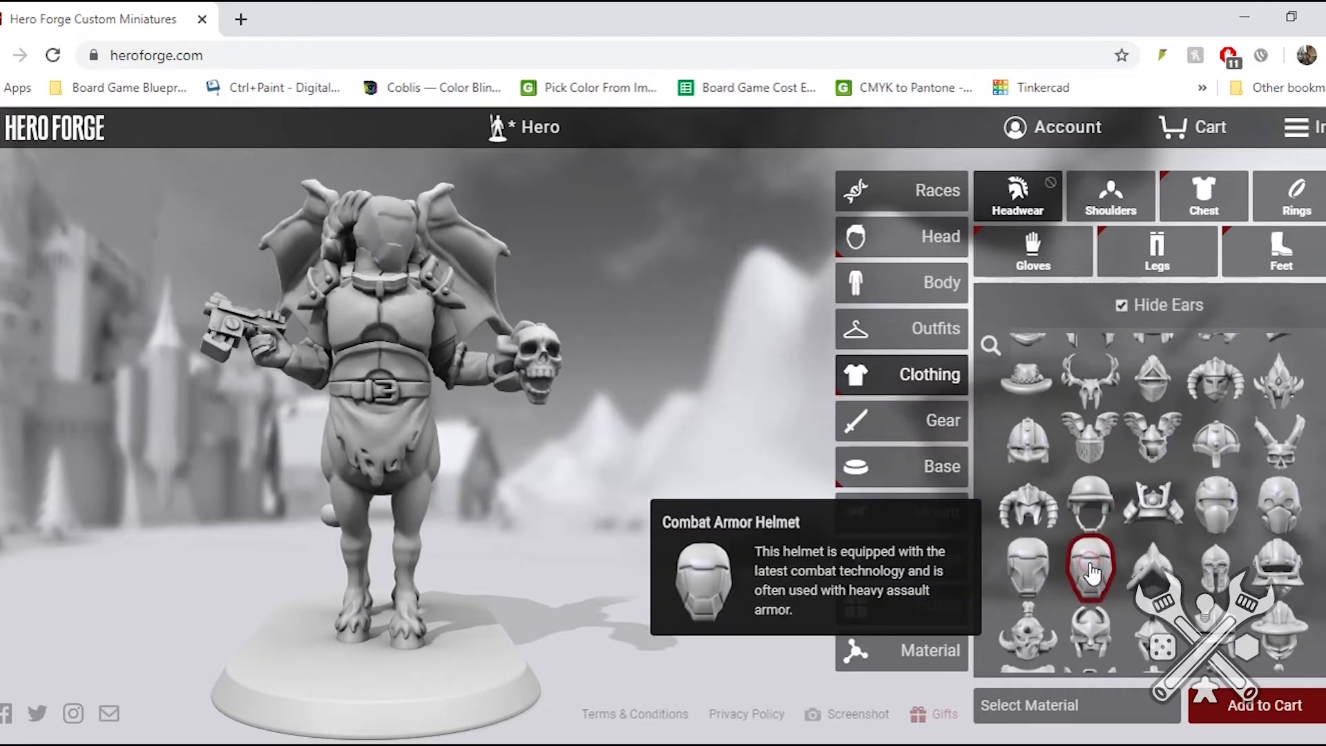
click(1091, 573)
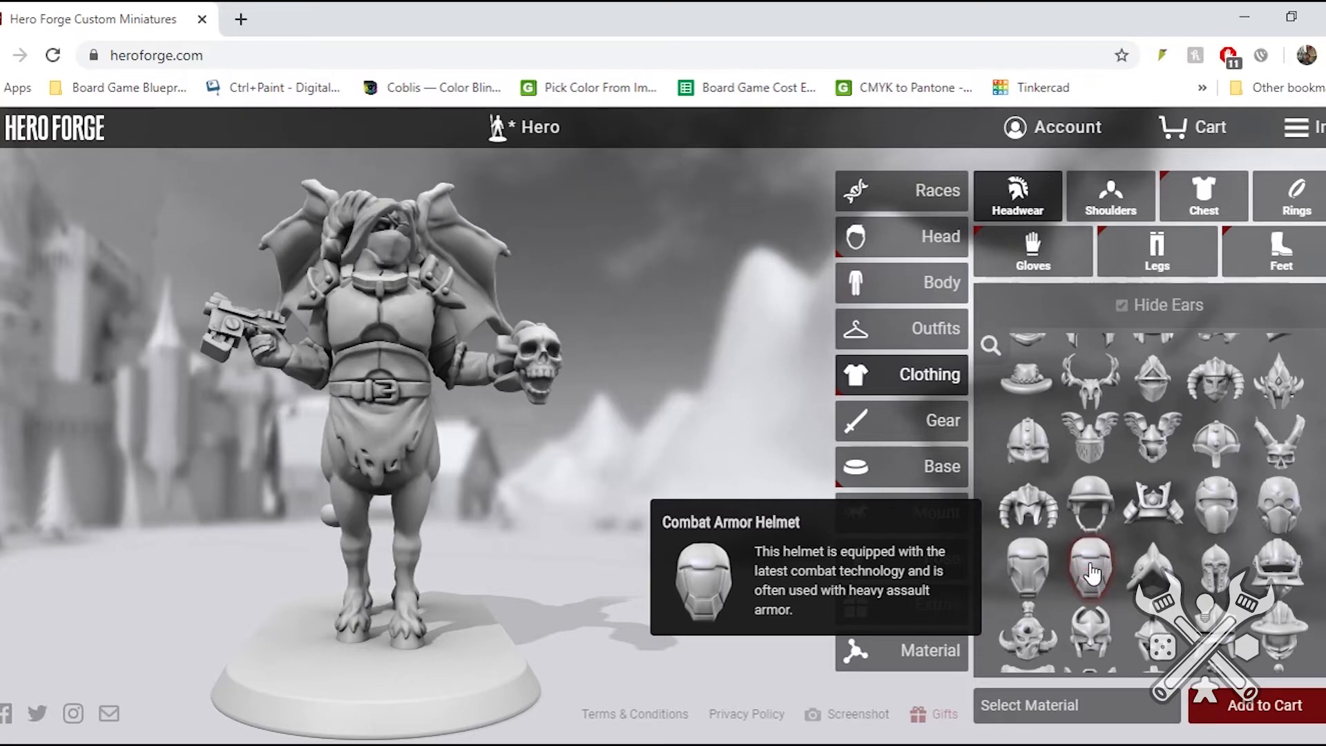
drag(540, 295, 413, 319)
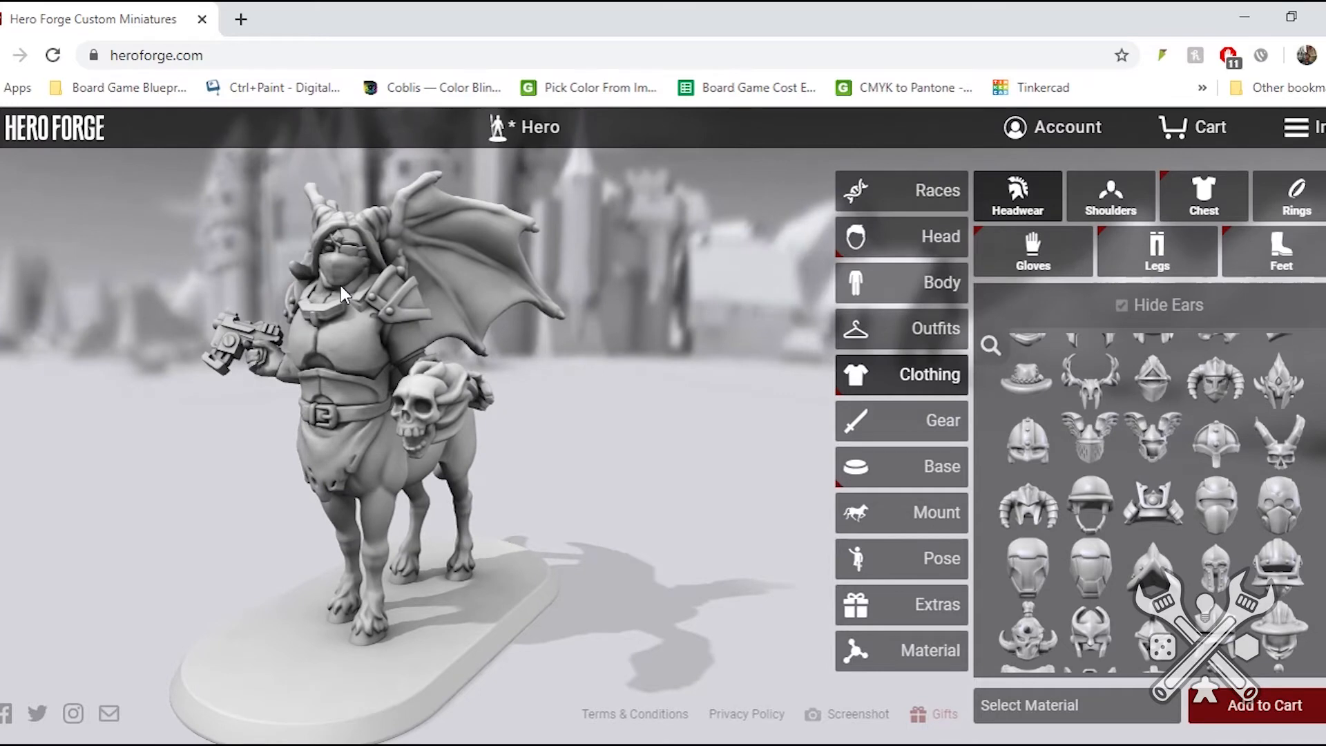
scroll(341, 285, up, 3)
drag(313, 258, 447, 200)
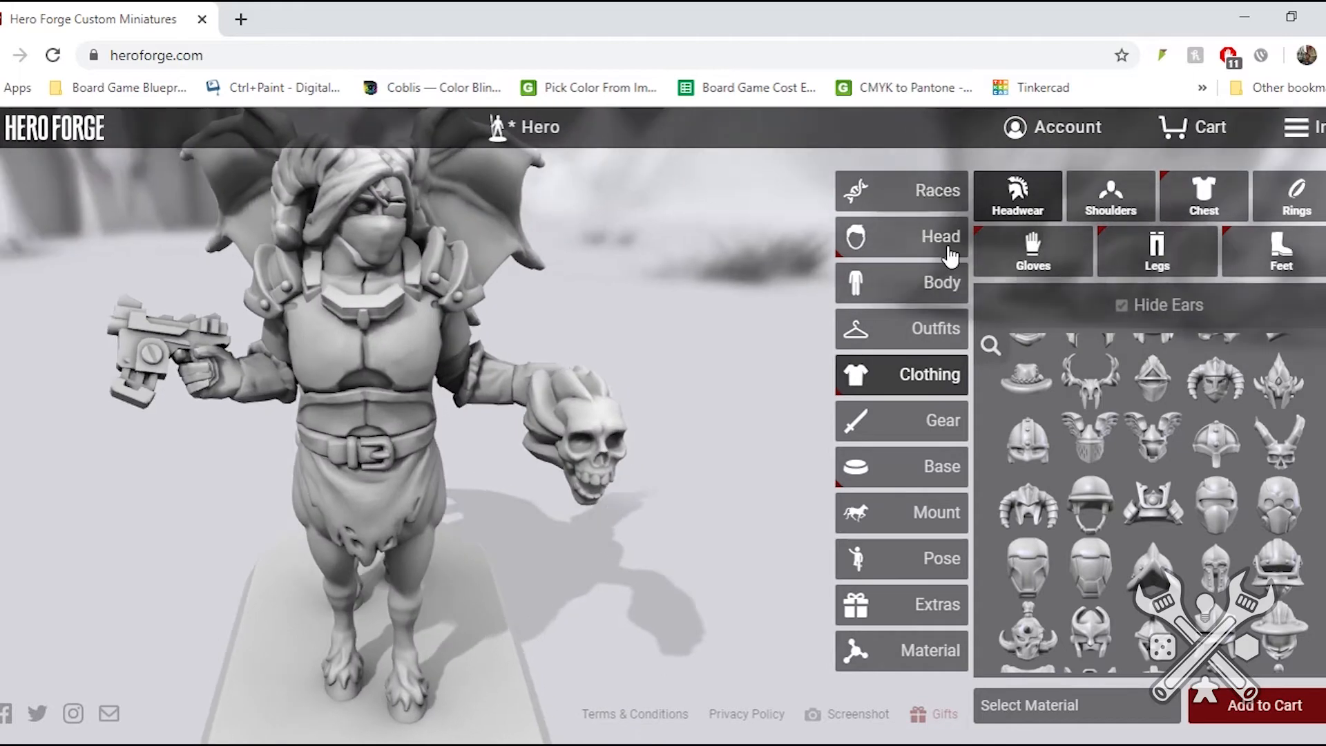
click(934, 252)
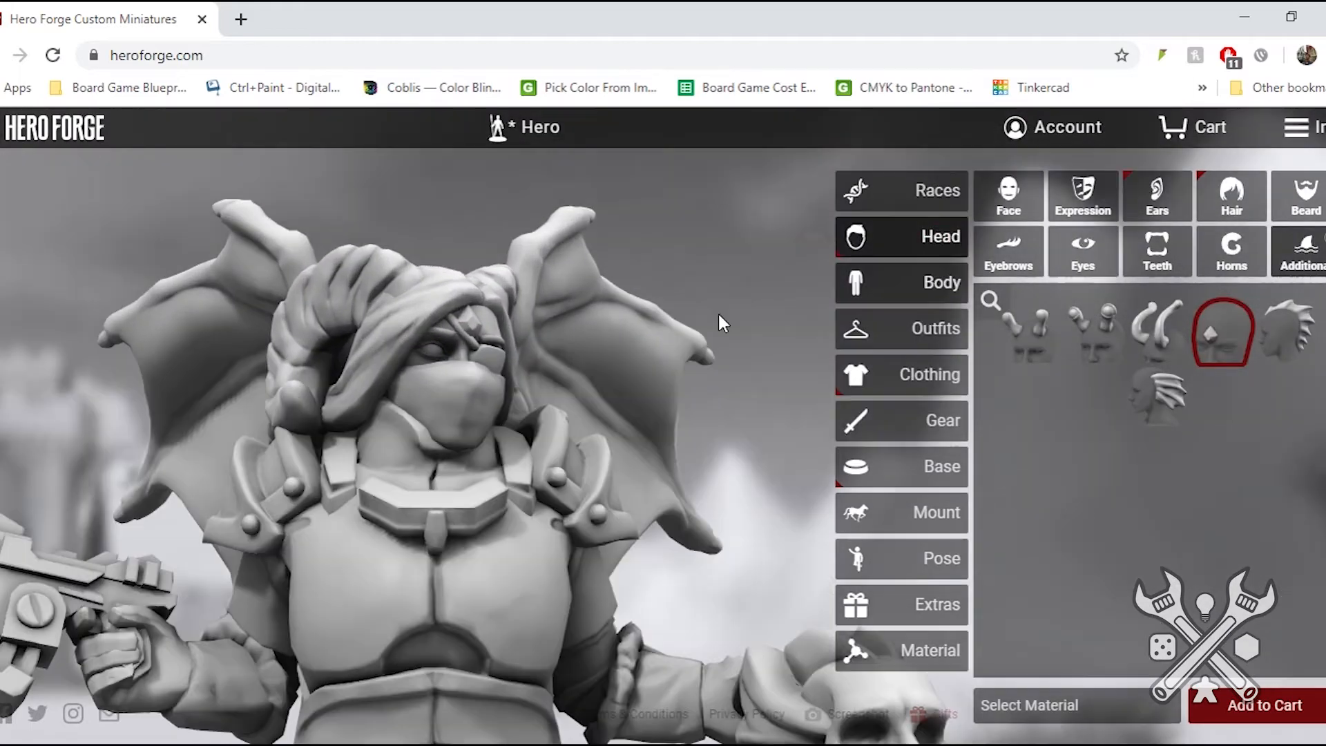
drag(561, 492, 409, 508)
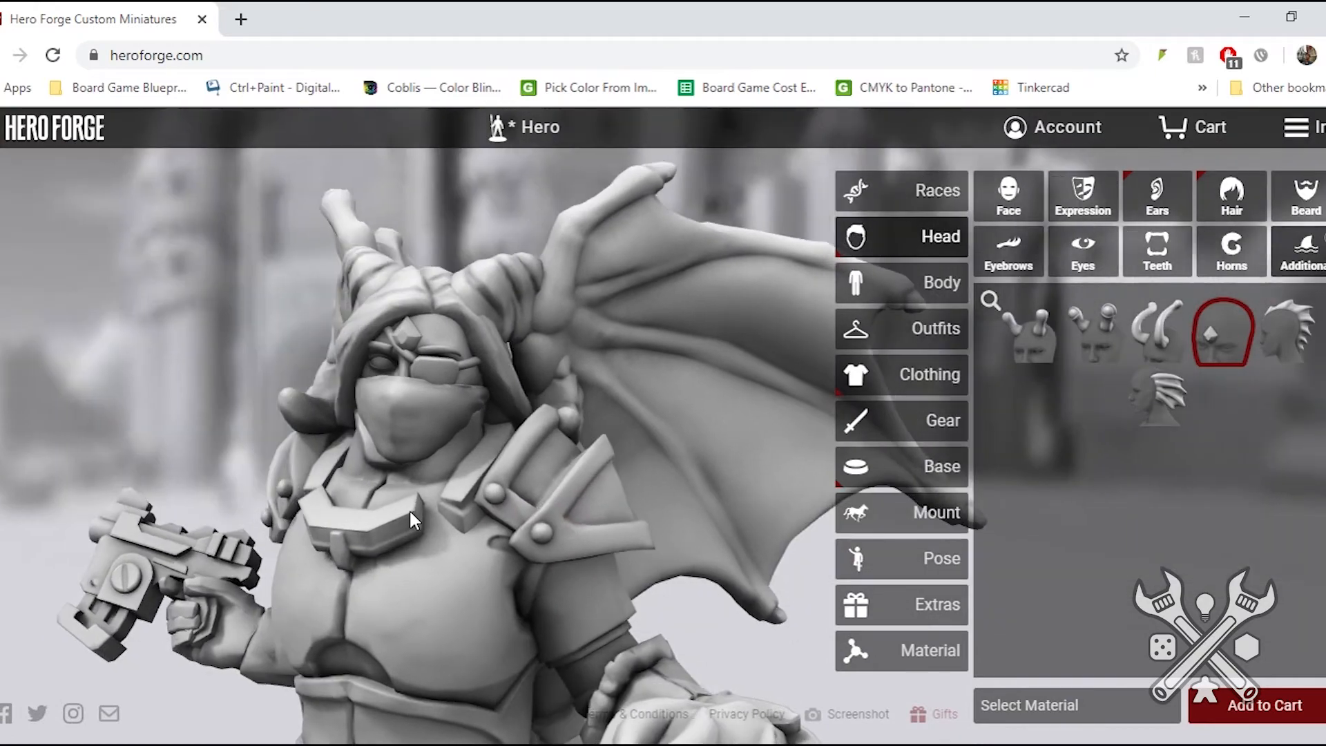
- Try the Crystal Cluster and the lying cat as decorations on the miniature's base
click(907, 469)
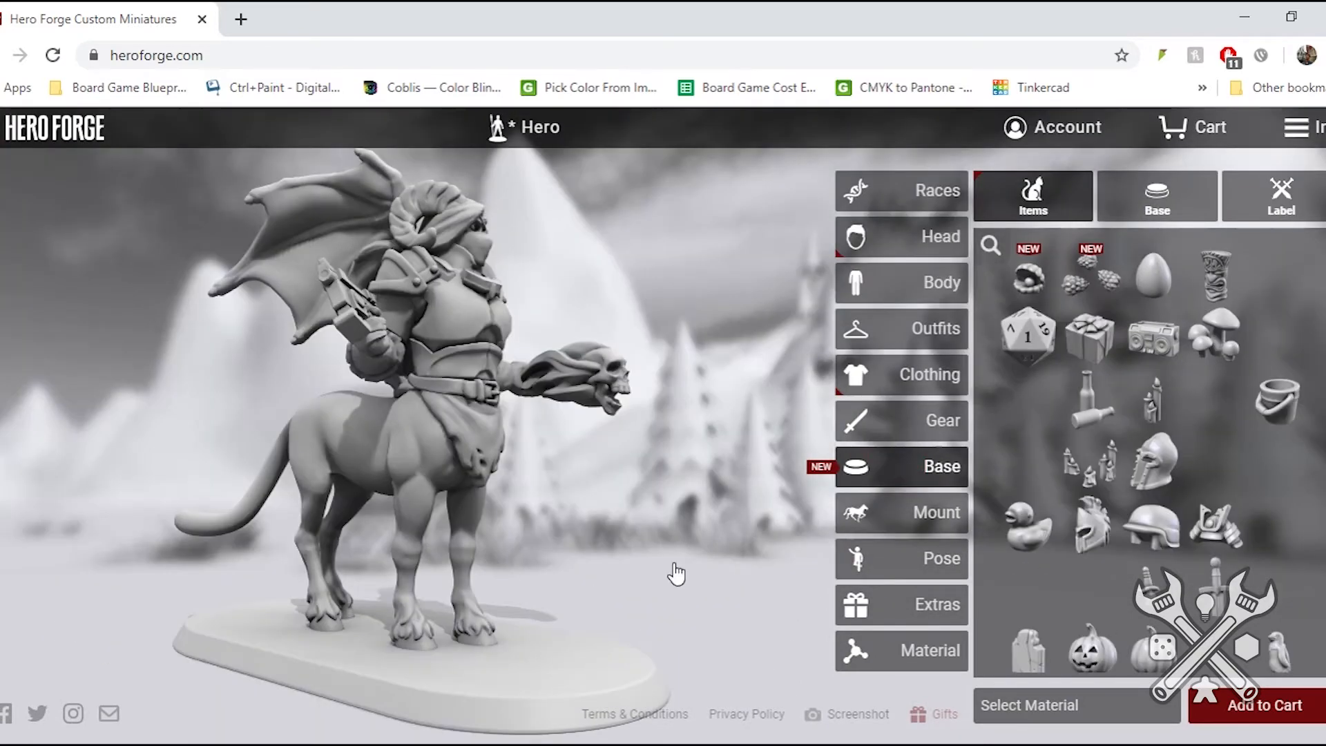
drag(619, 587, 566, 596)
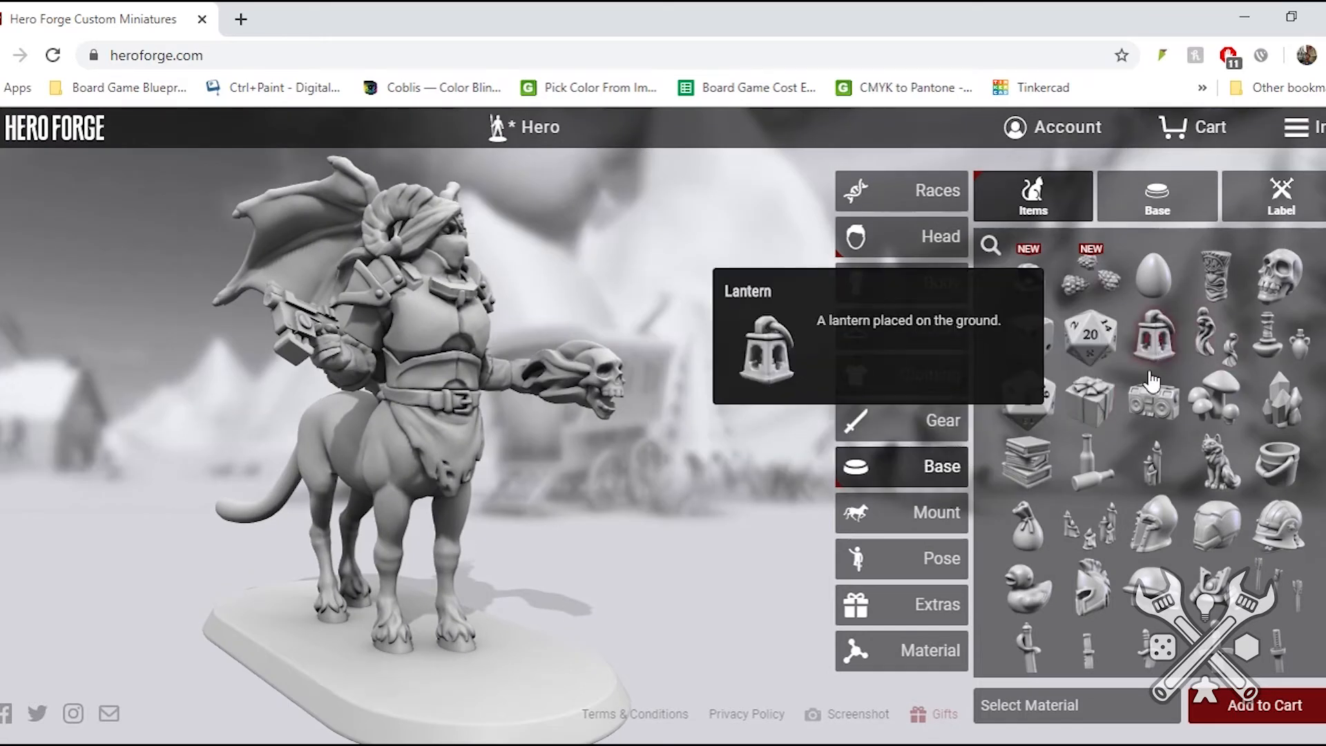
click(1272, 410)
drag(368, 632, 442, 649)
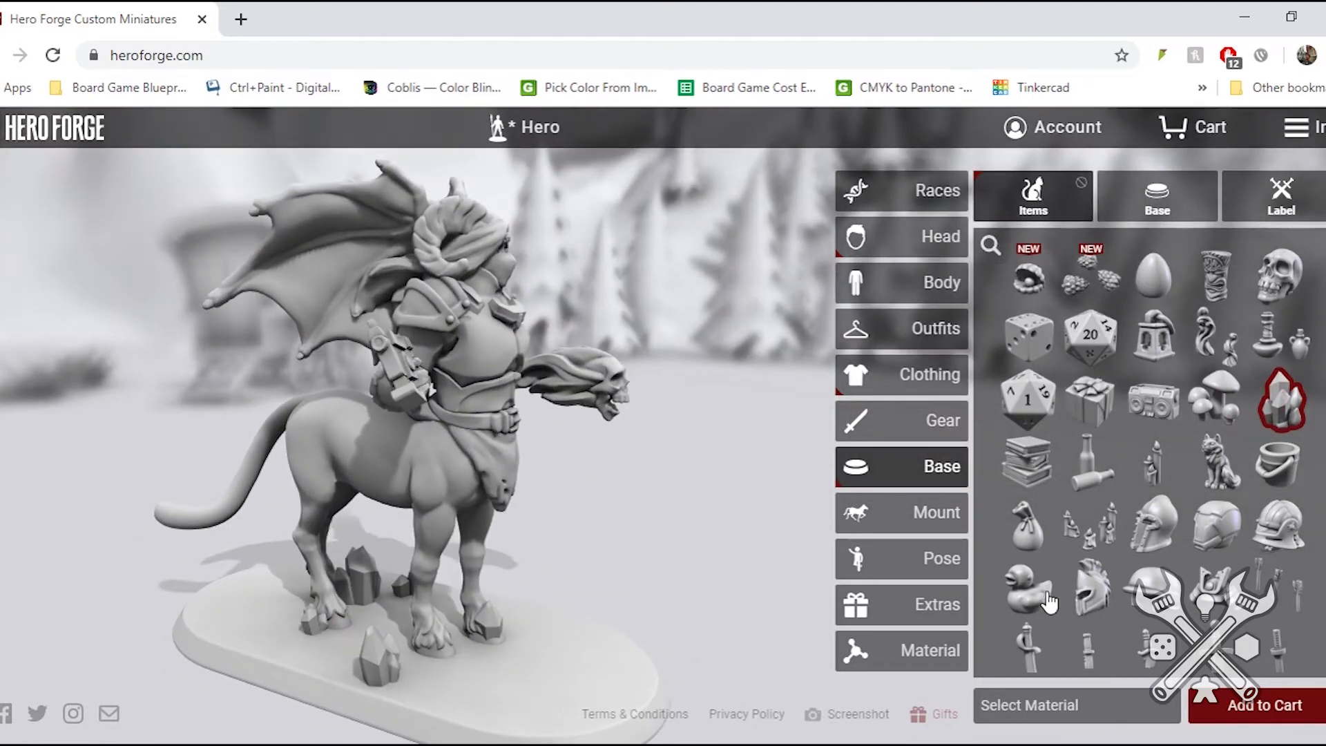
click(1214, 475)
drag(606, 614, 438, 583)
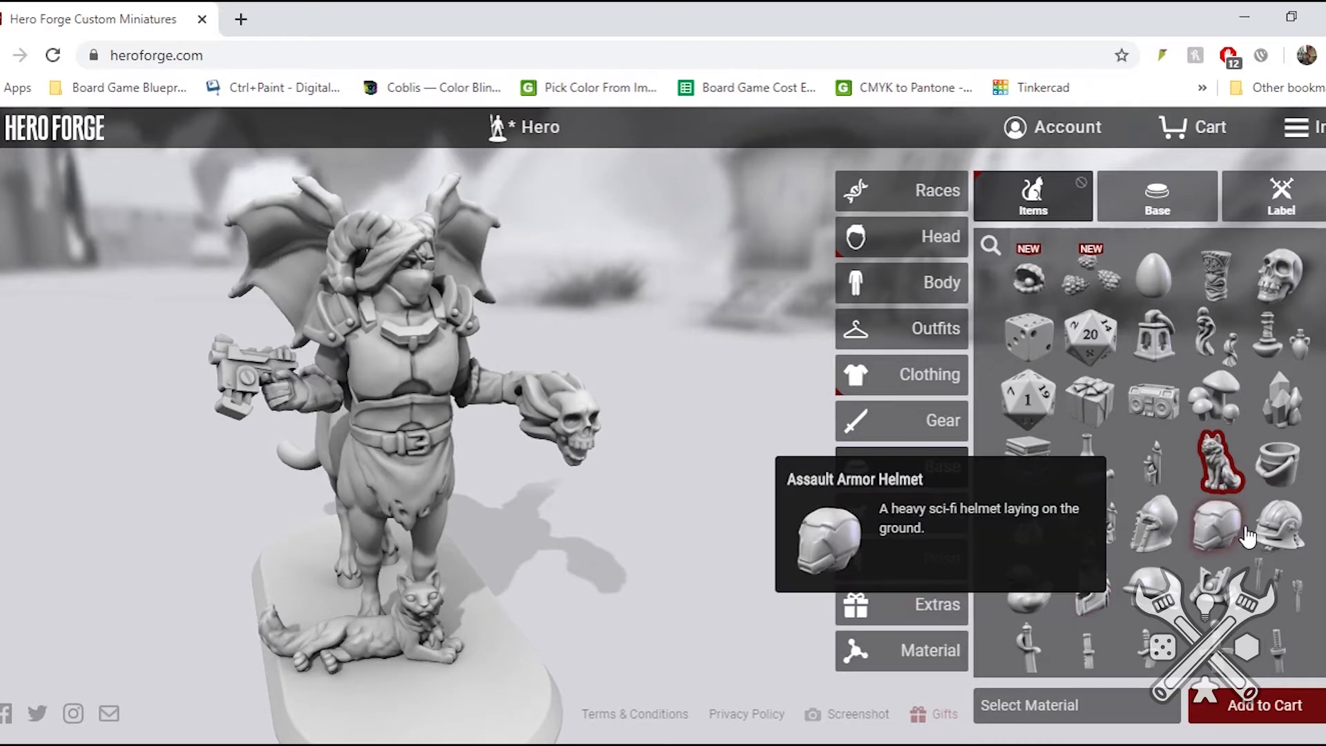
- Replace the cat on the base with the Cauldron and view the figure from the front
scroll(1216, 525, down, 3)
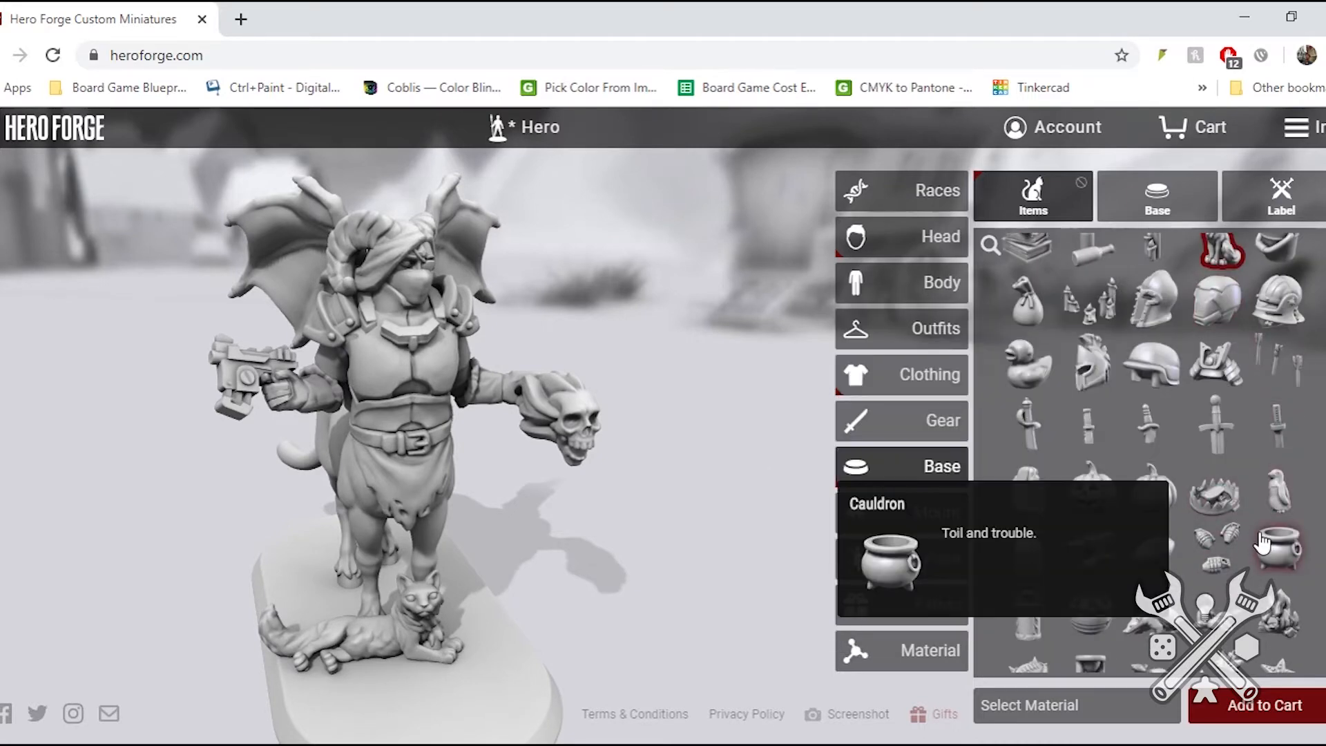
click(1261, 546)
drag(566, 592, 174, 574)
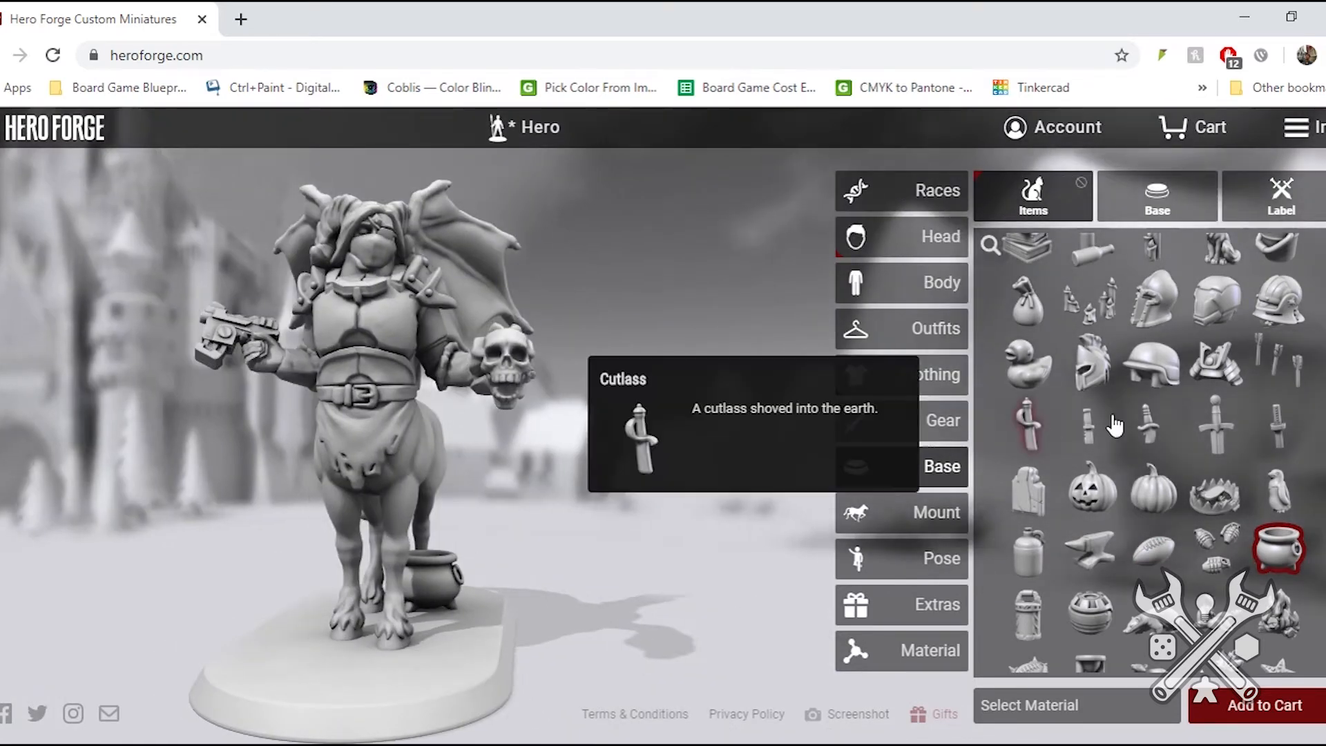
- Try the plain hexagonal base, replace it with the plain square base, and view the figure from several sides
click(1154, 222)
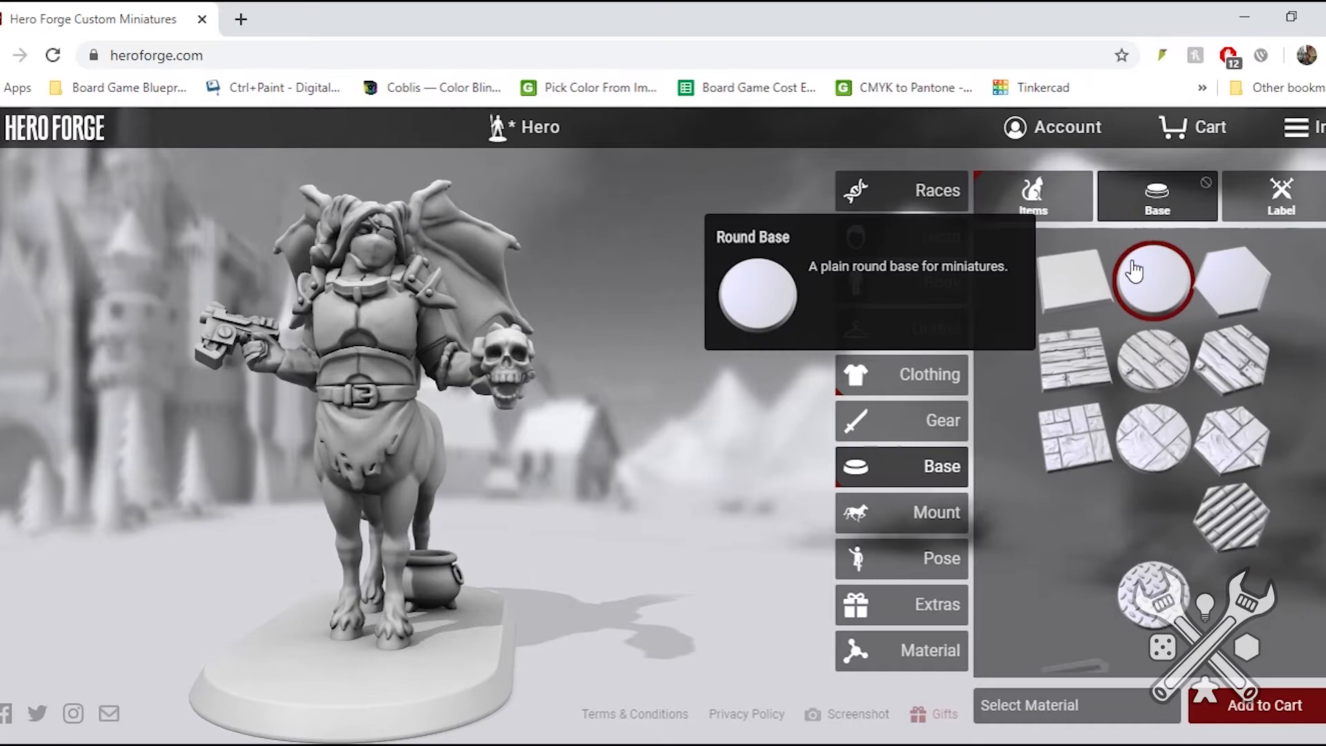
click(1238, 285)
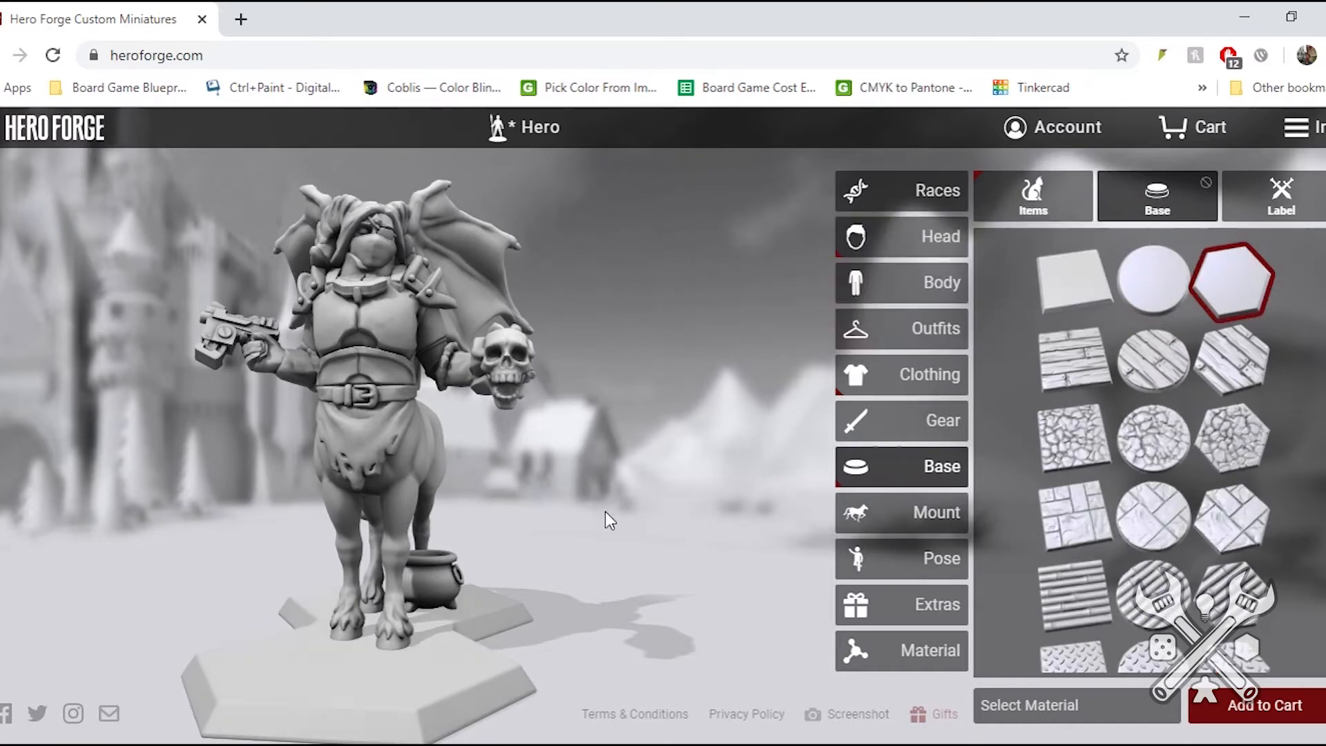
drag(458, 581, 422, 563)
click(1074, 273)
drag(503, 638, 828, 602)
drag(539, 529, 275, 574)
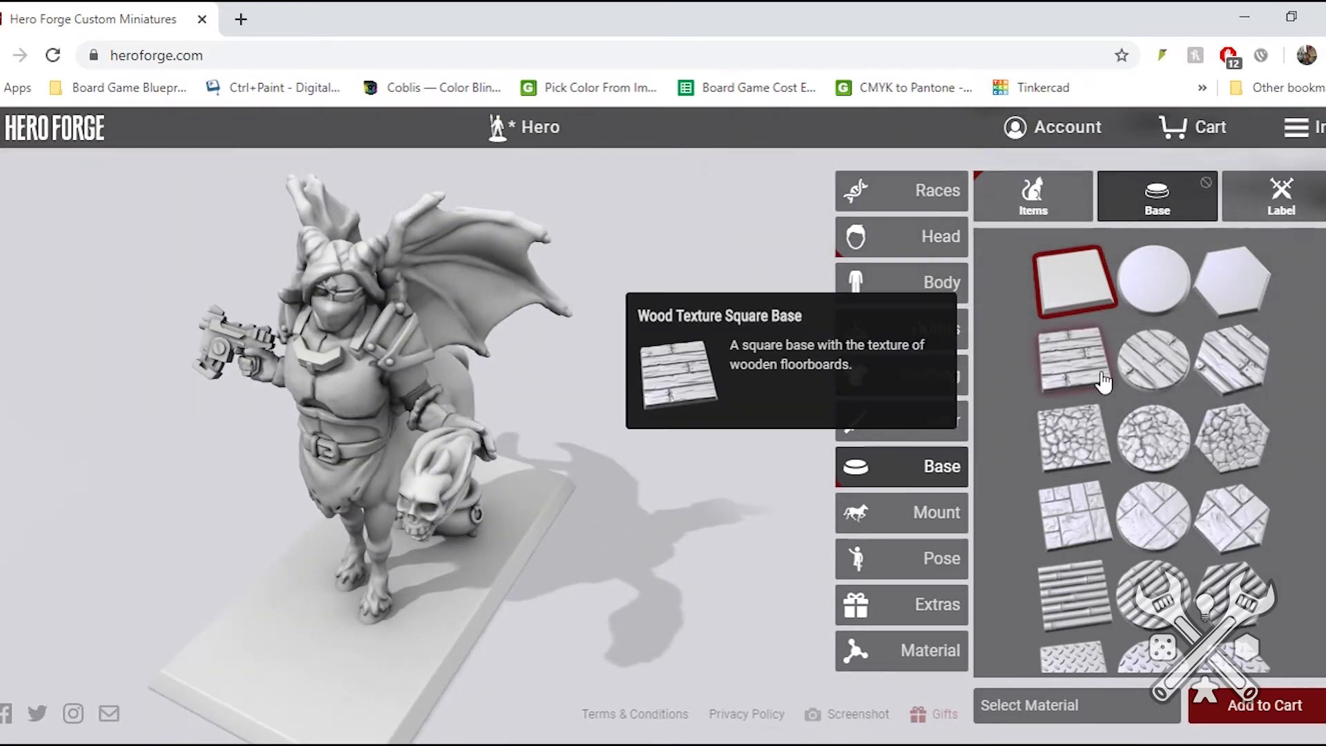
- Add a custom text label reading "Centura" to the underside of the base
click(1279, 199)
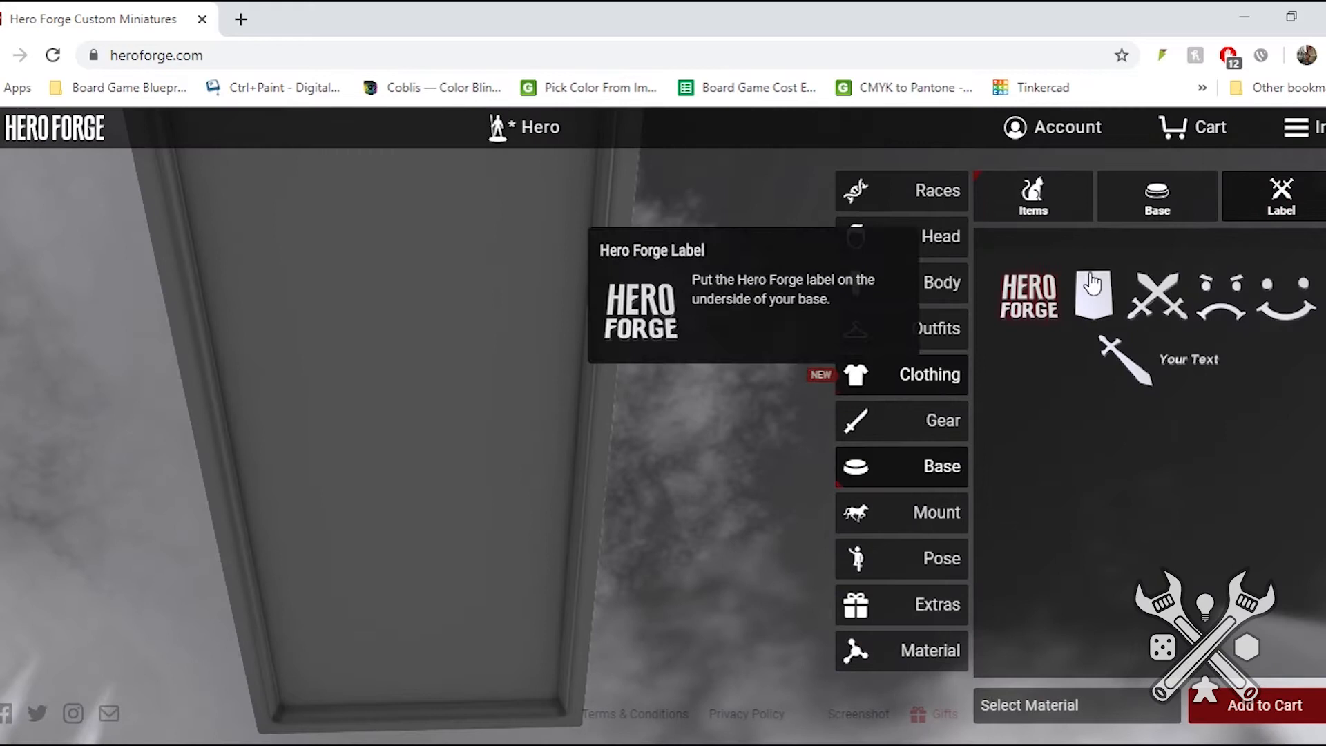
click(1020, 311)
click(1197, 369)
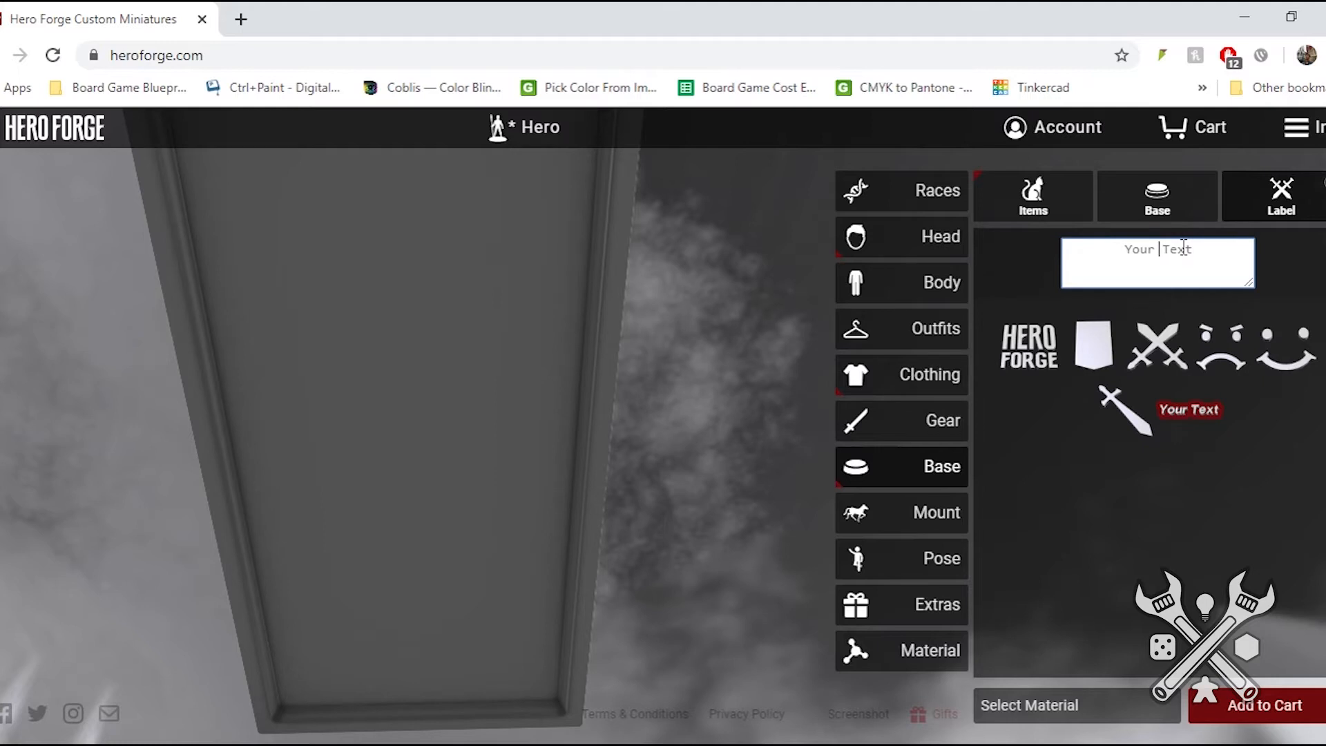
text(Centura)
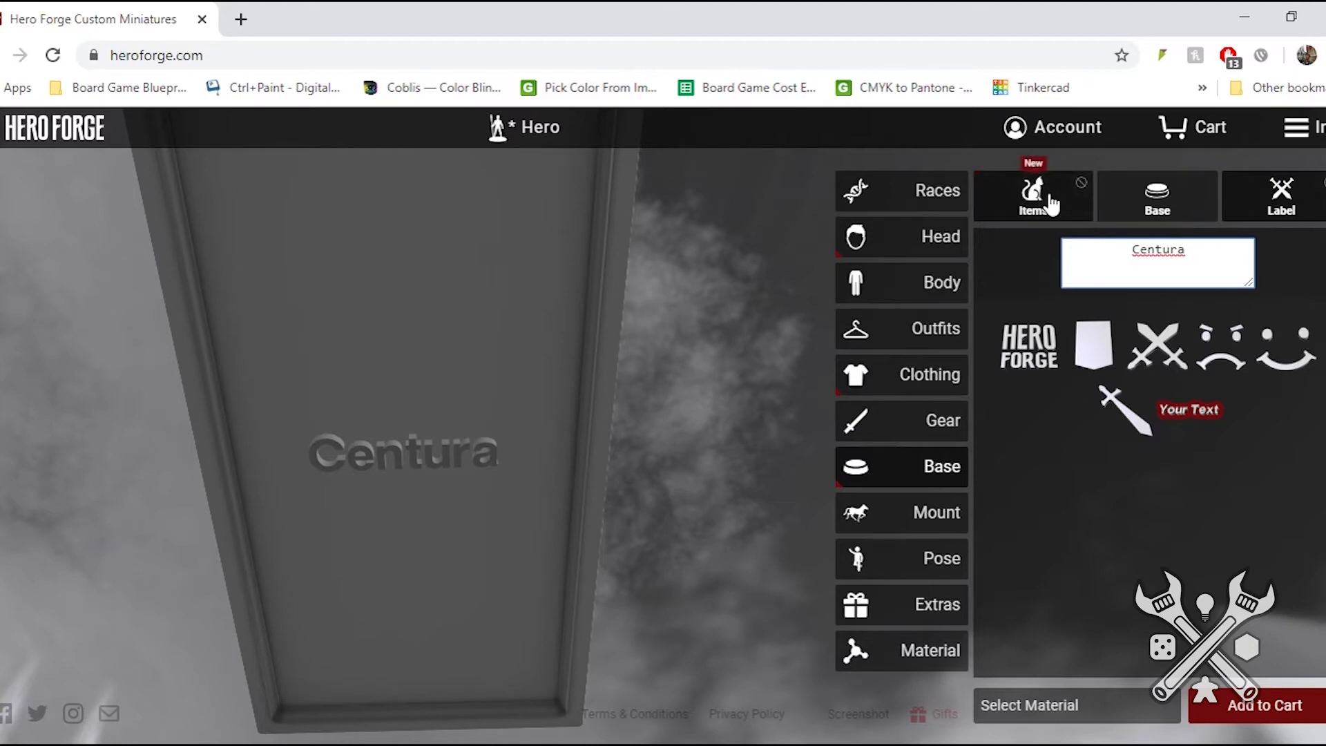
- Check the mount options for the centaur and change the miniature's race to female Dwarf
click(901, 524)
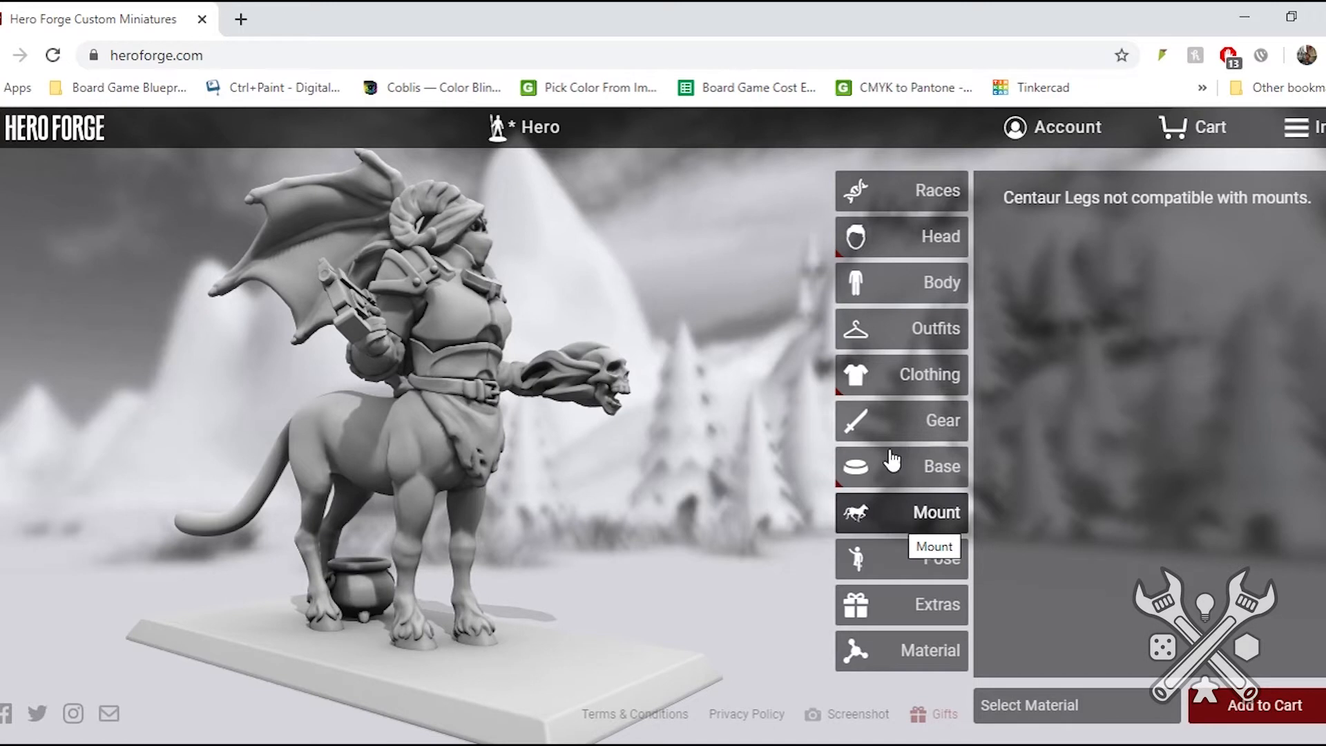
click(902, 200)
mouse_move(1057, 400)
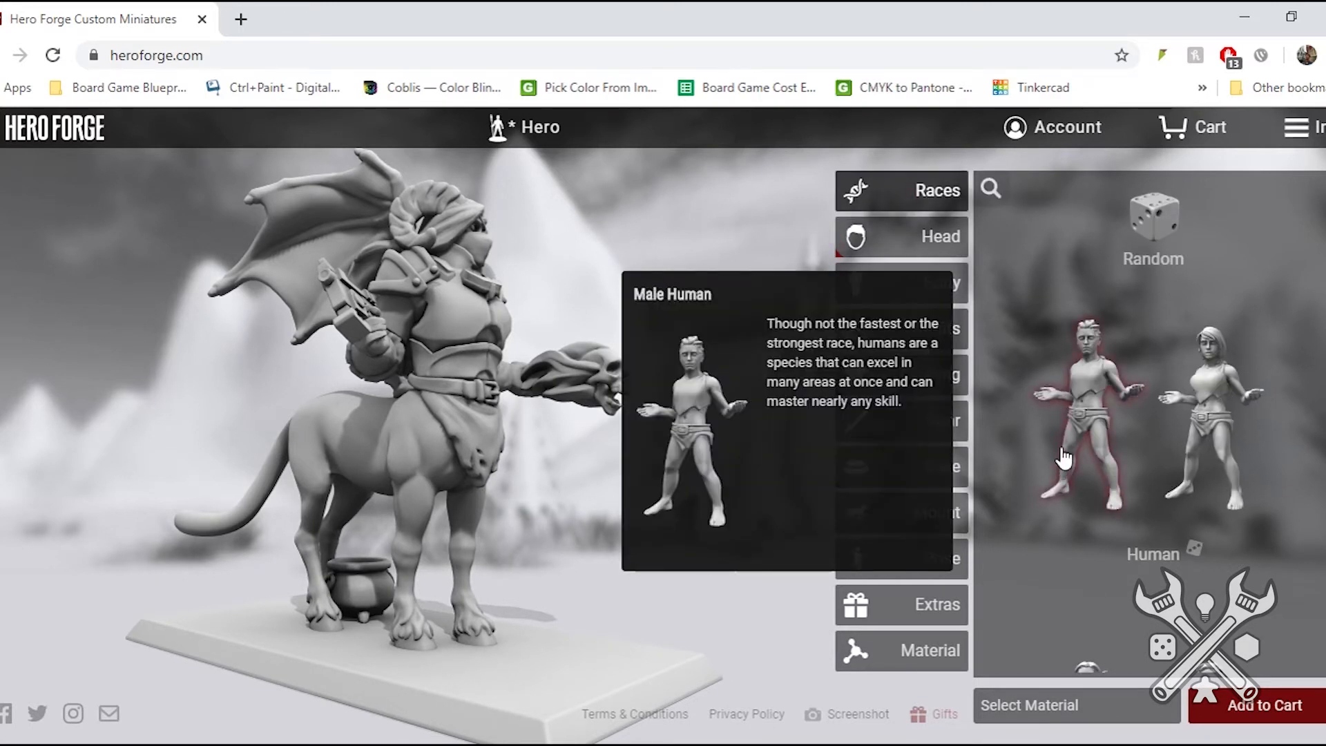
scroll(1063, 462, down, 5)
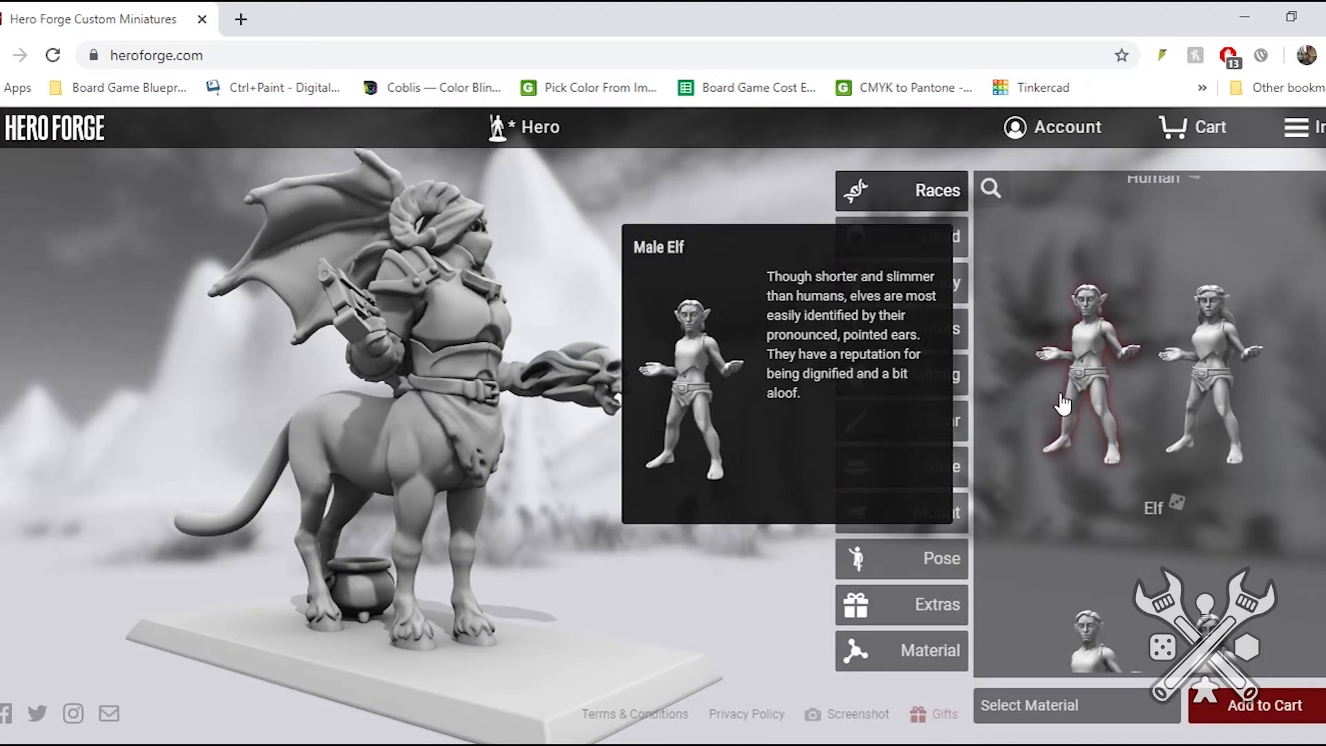
scroll(1062, 402, down, 8)
scroll(1062, 399, down, 3)
scroll(1062, 399, up, 6)
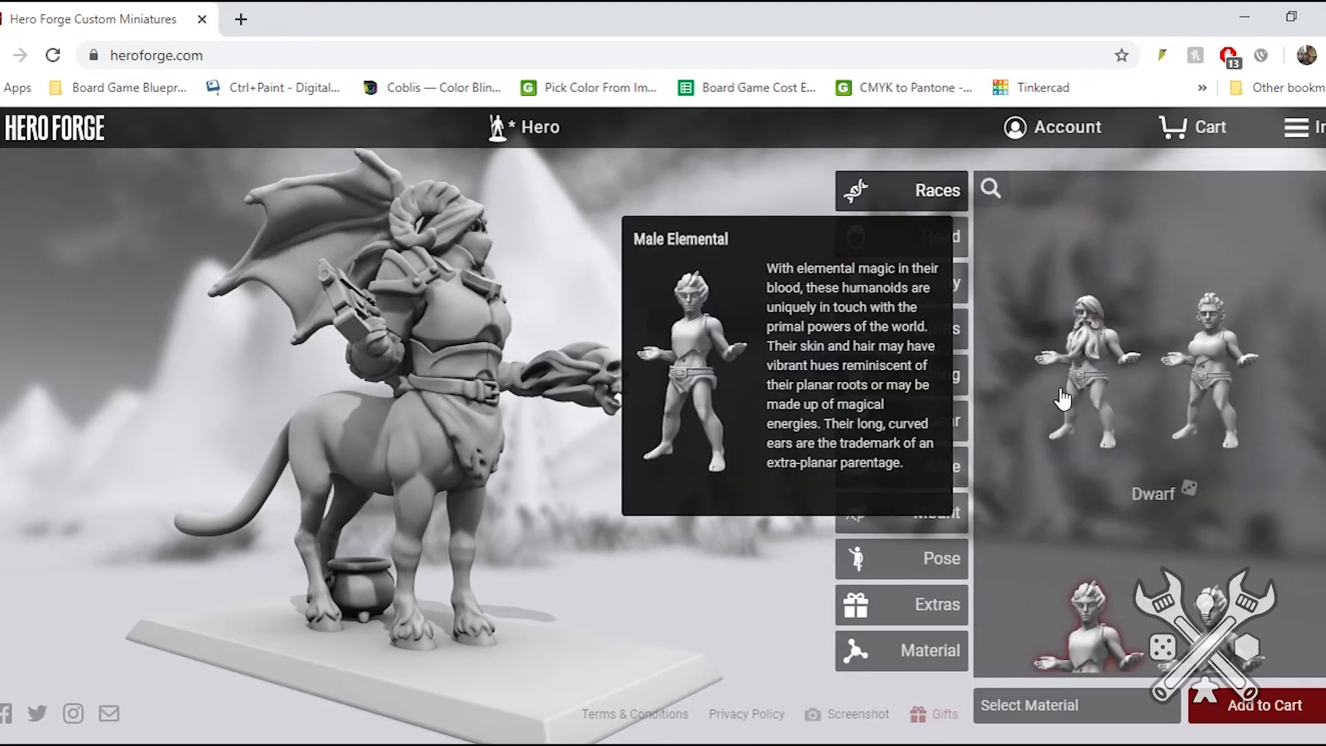
click(1217, 346)
mouse_move(409, 430)
mouse_down()
mouse_move(565, 442)
mouse_move(266, 442)
mouse_move(374, 396)
mouse_move(518, 449)
mouse_move(883, 387)
mouse_move(648, 438)
mouse_move(547, 403)
mouse_move(288, 410)
mouse_move(395, 418)
mouse_up()
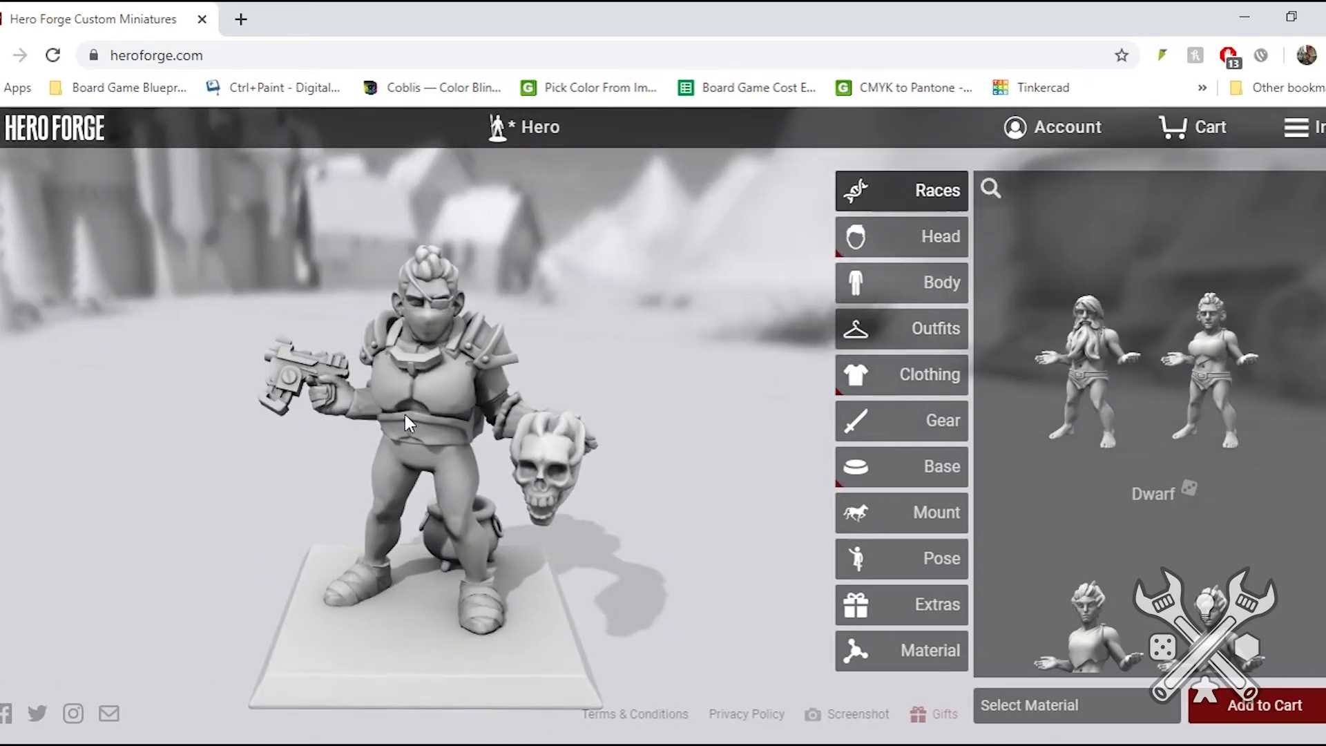
- Try the Horse and the Warg as mounts for the dwarf and view each from different sides
click(898, 515)
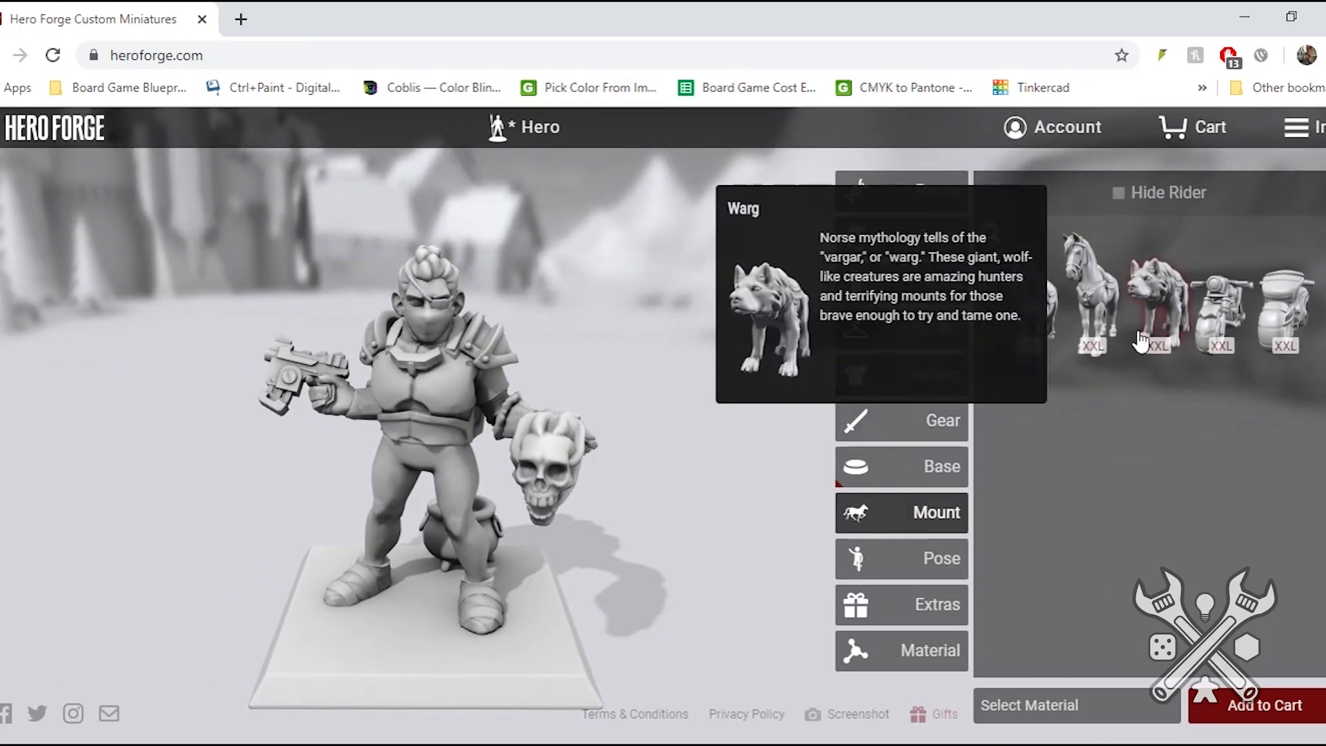
click(1096, 299)
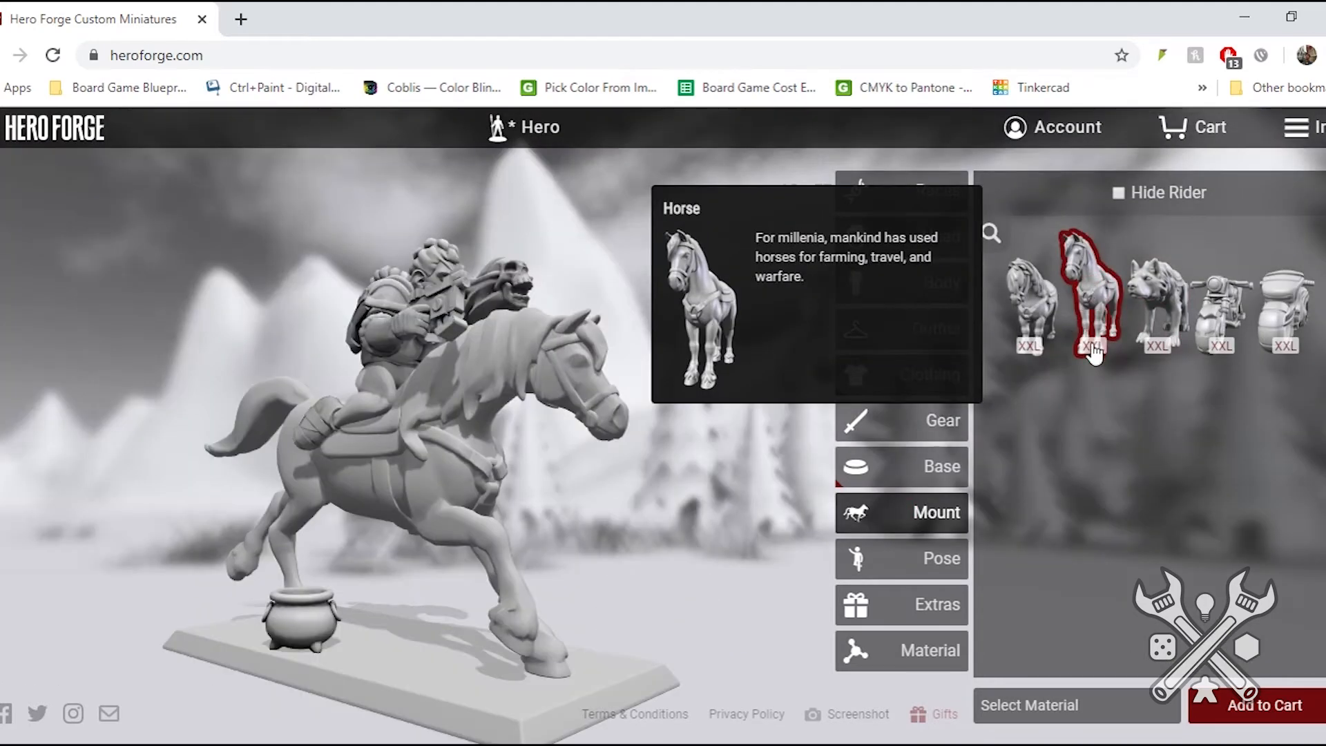
drag(536, 486, 569, 401)
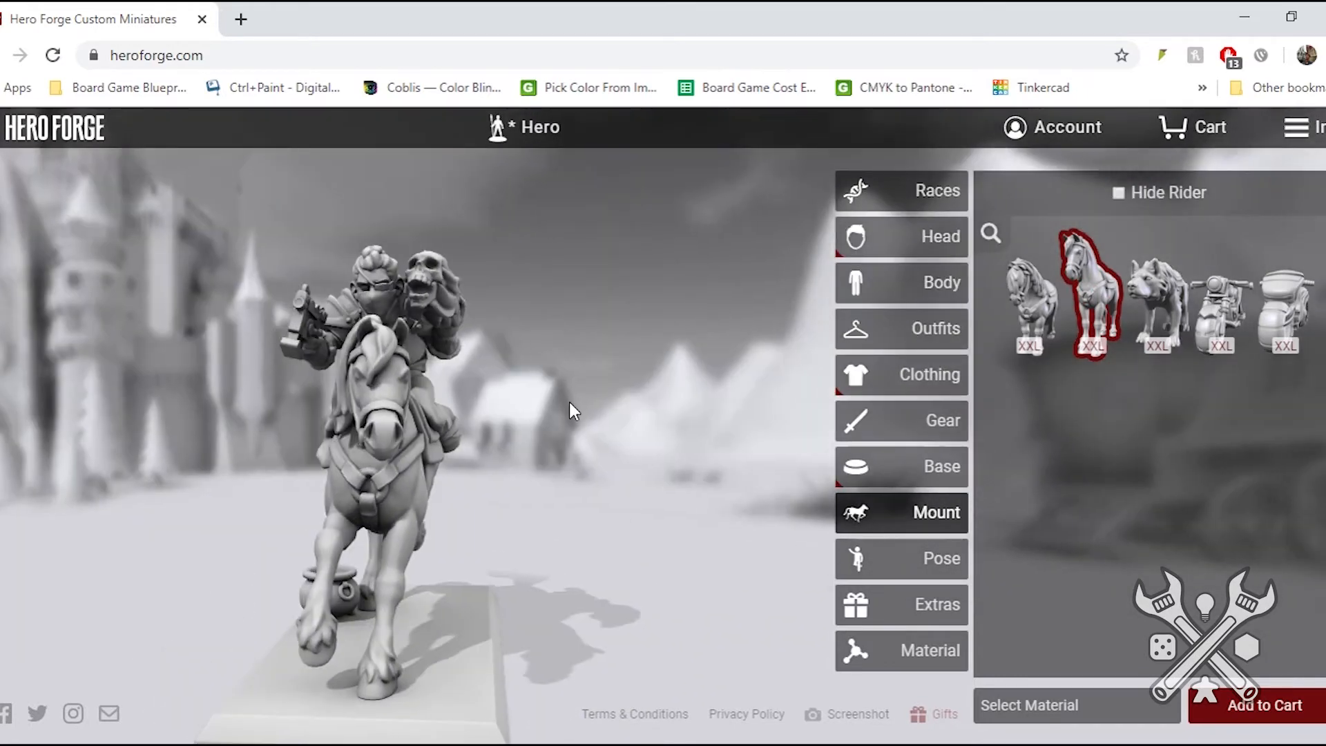
click(1165, 307)
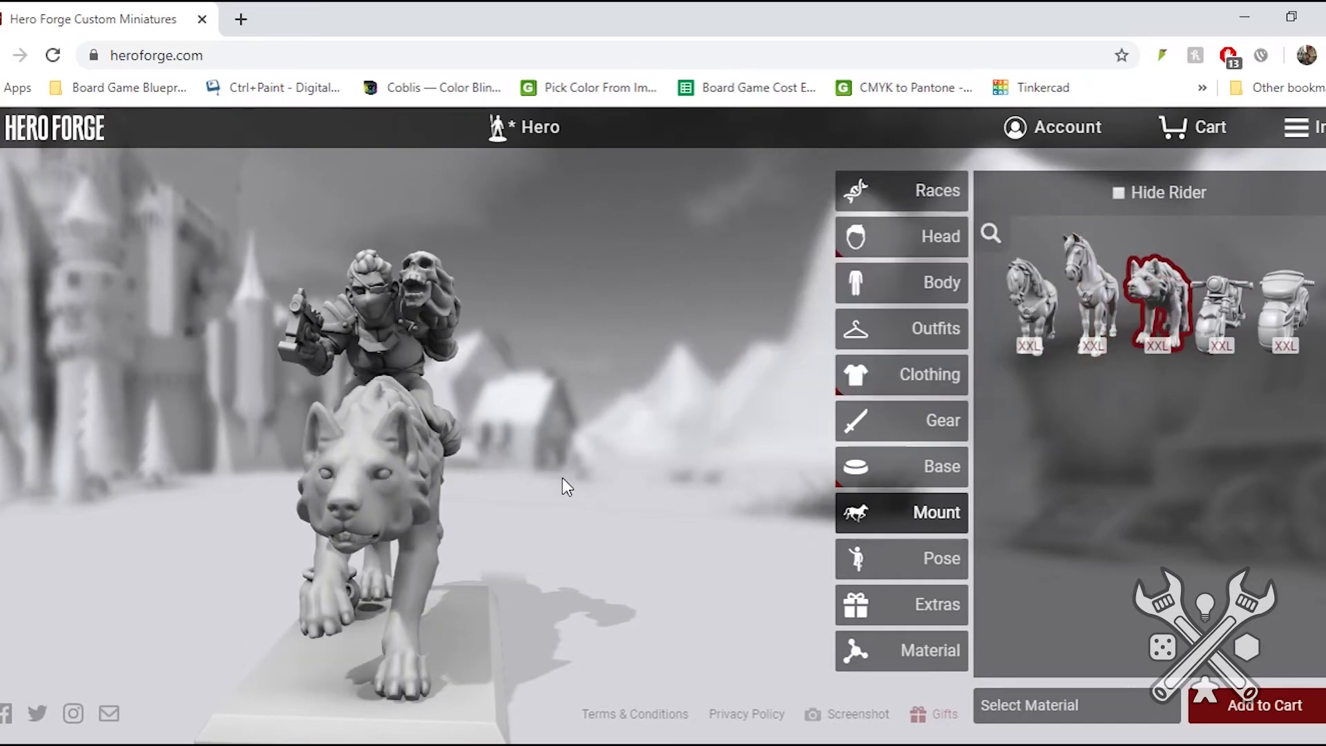
drag(421, 453, 240, 422)
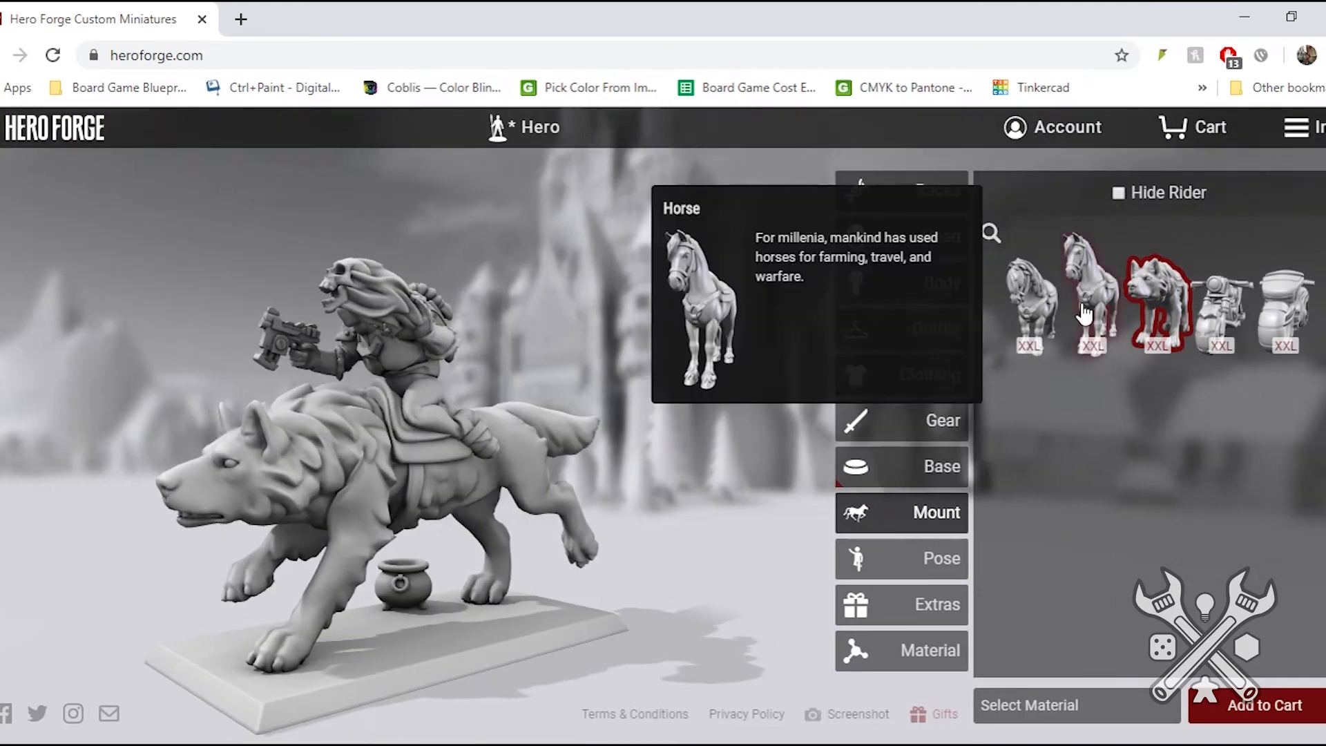
- Try the Pony and the Sci-Fi Cycle as mounts, and remove the mount from the dwarf
click(1023, 307)
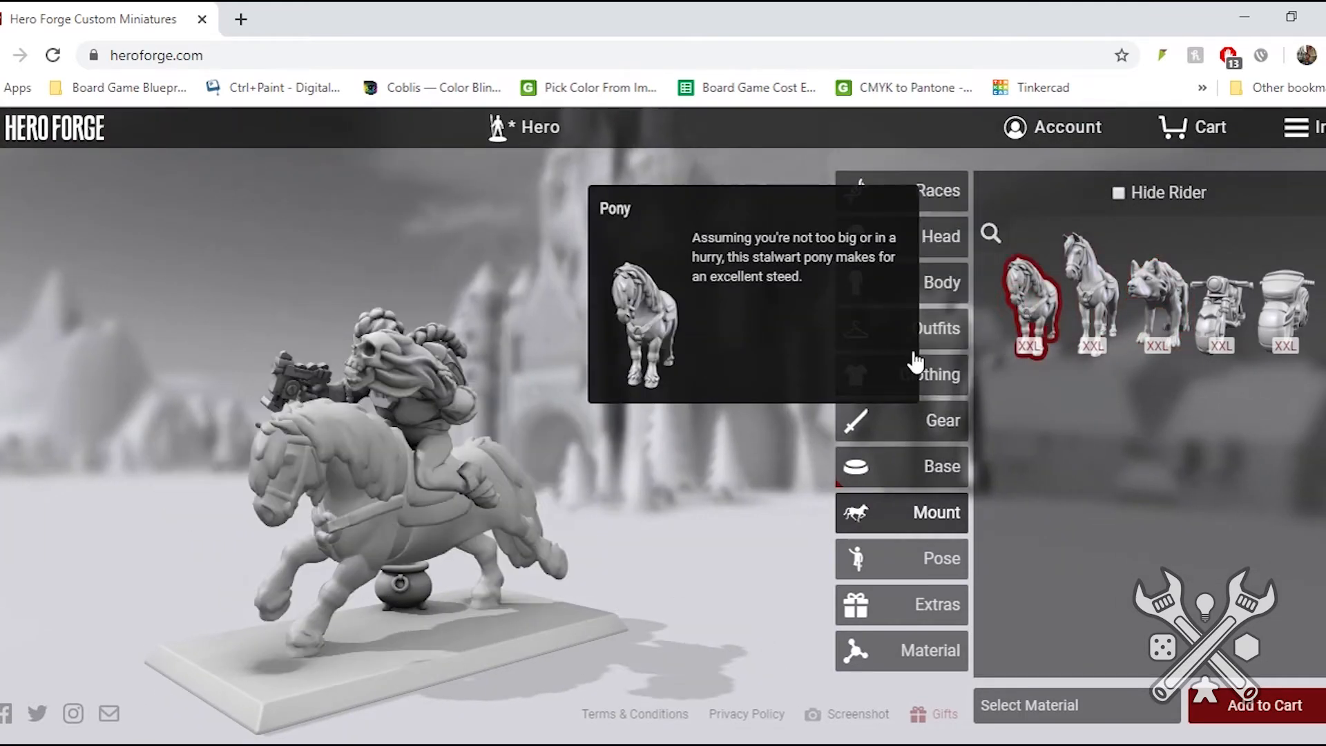
drag(613, 464, 888, 417)
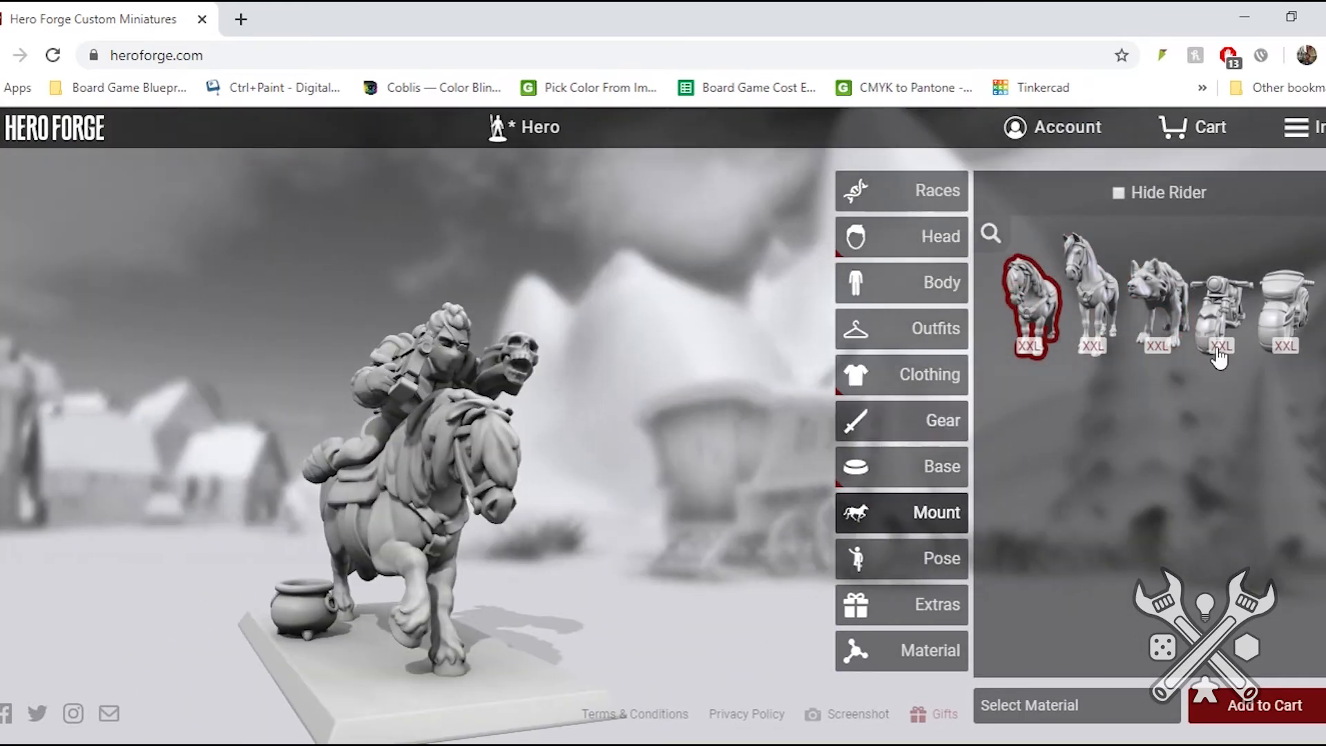
mouse_move(1286, 325)
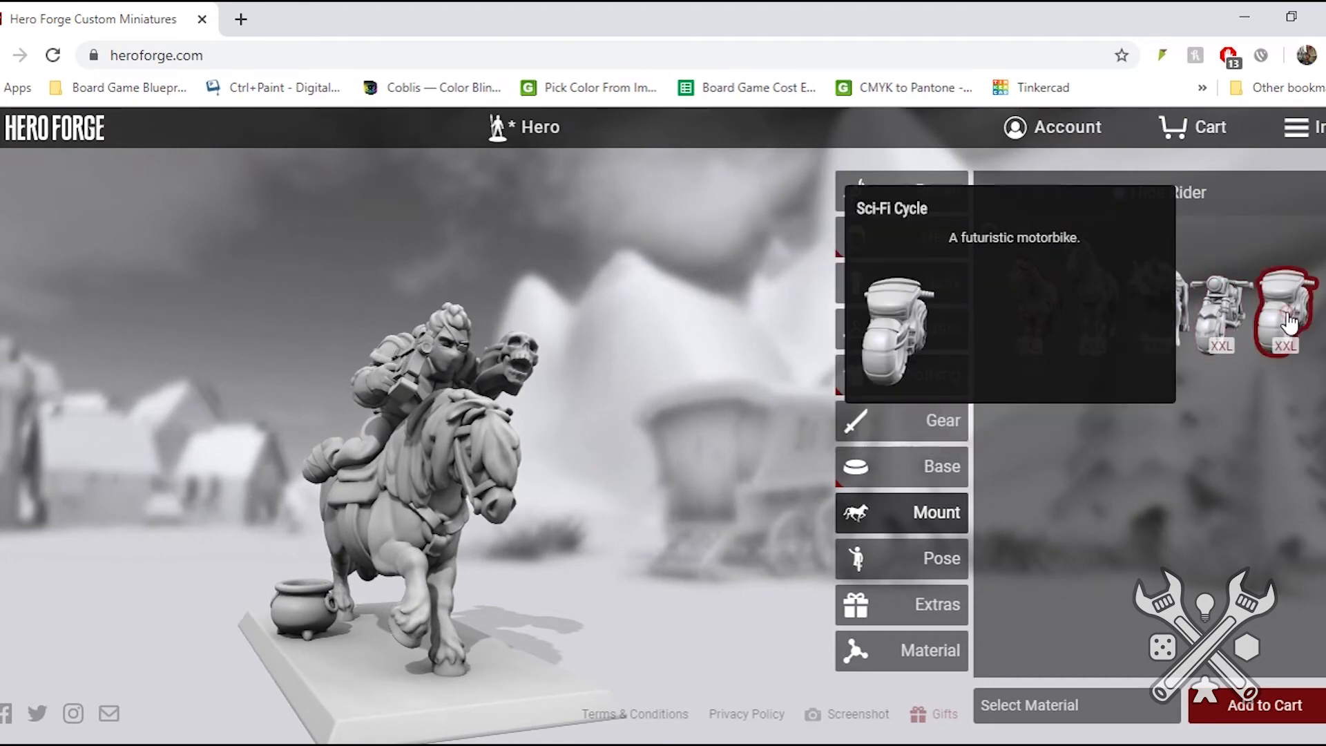
click(1289, 321)
drag(512, 526, 495, 420)
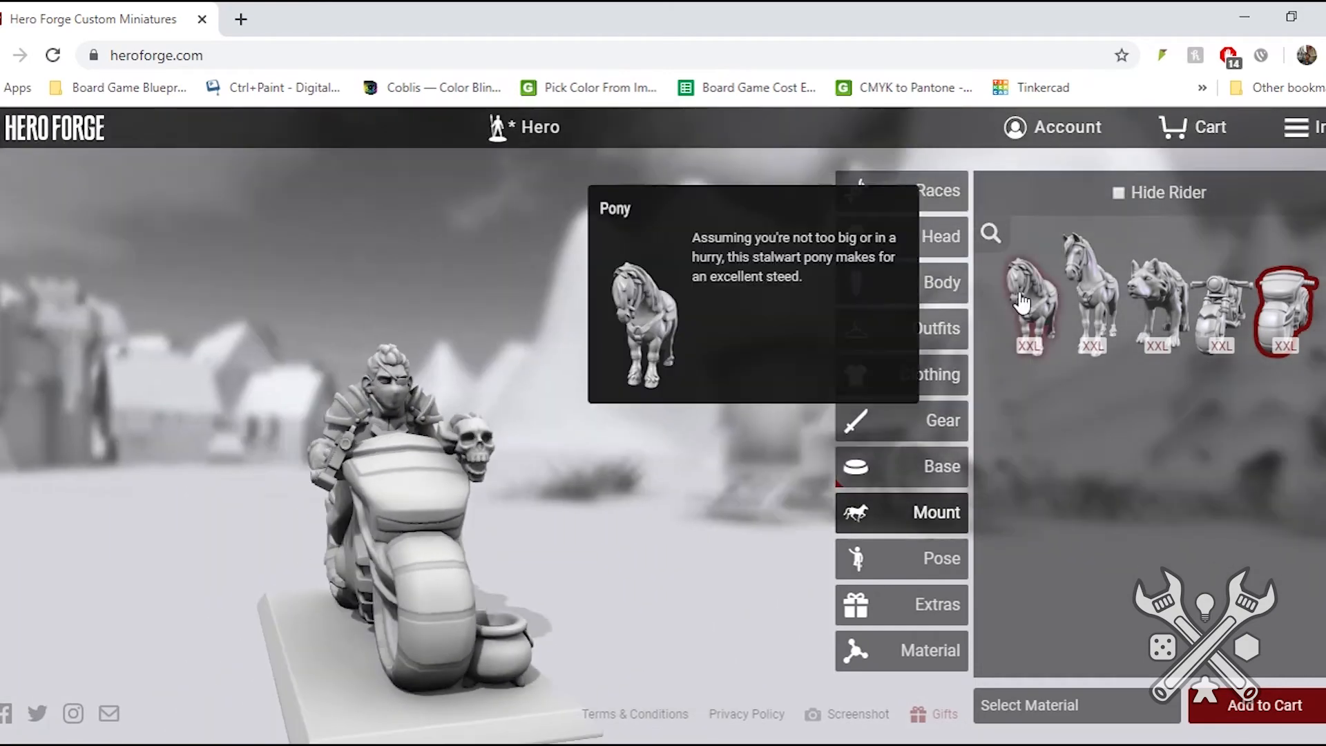
click(1289, 311)
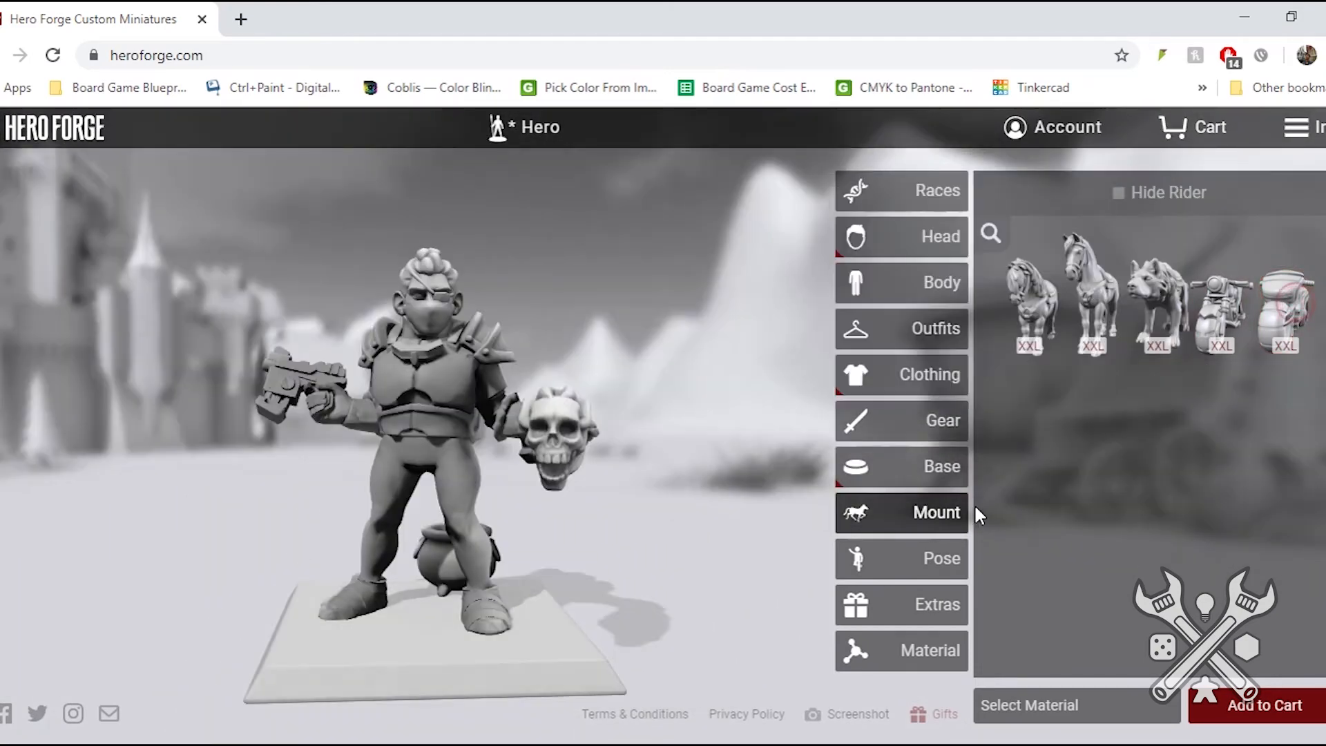
- Try the Pumped Up and Three Point Landing poses on the dwarf, viewing each from different angles
click(896, 565)
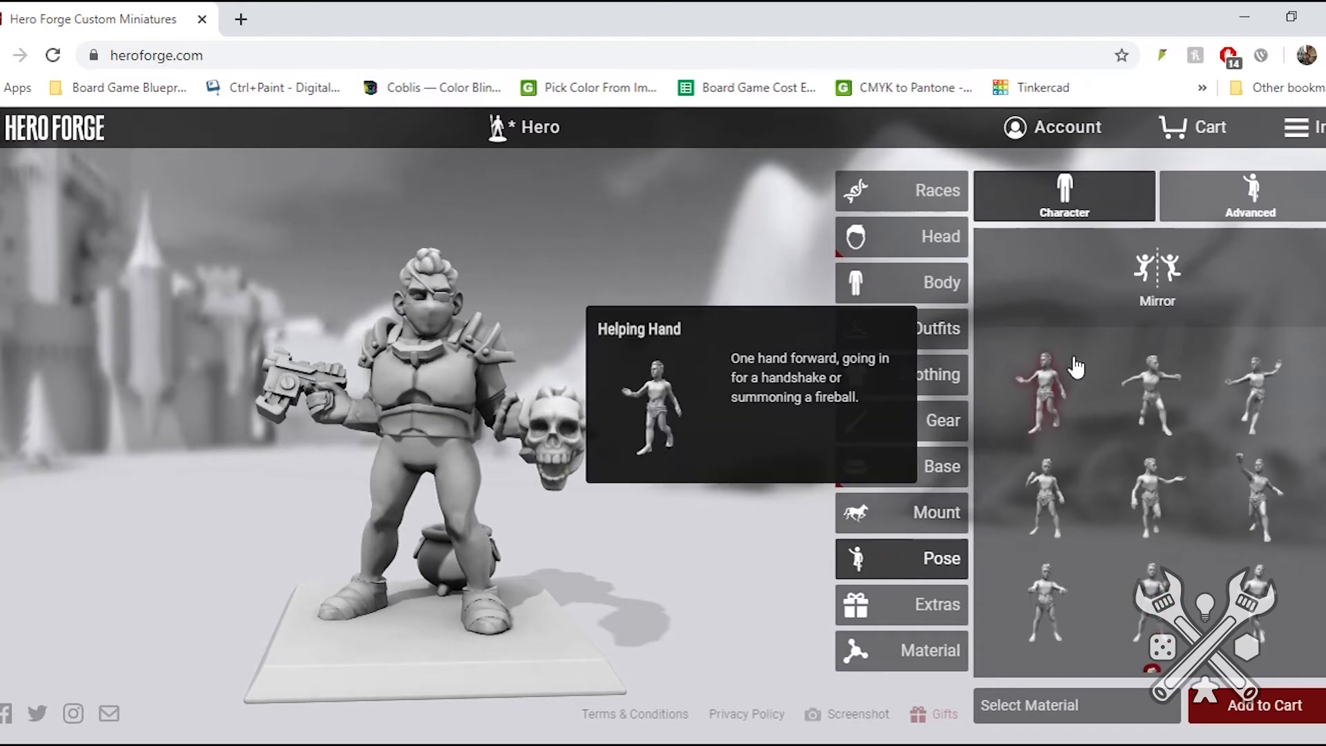
scroll(1017, 504, down, 1)
click(1050, 449)
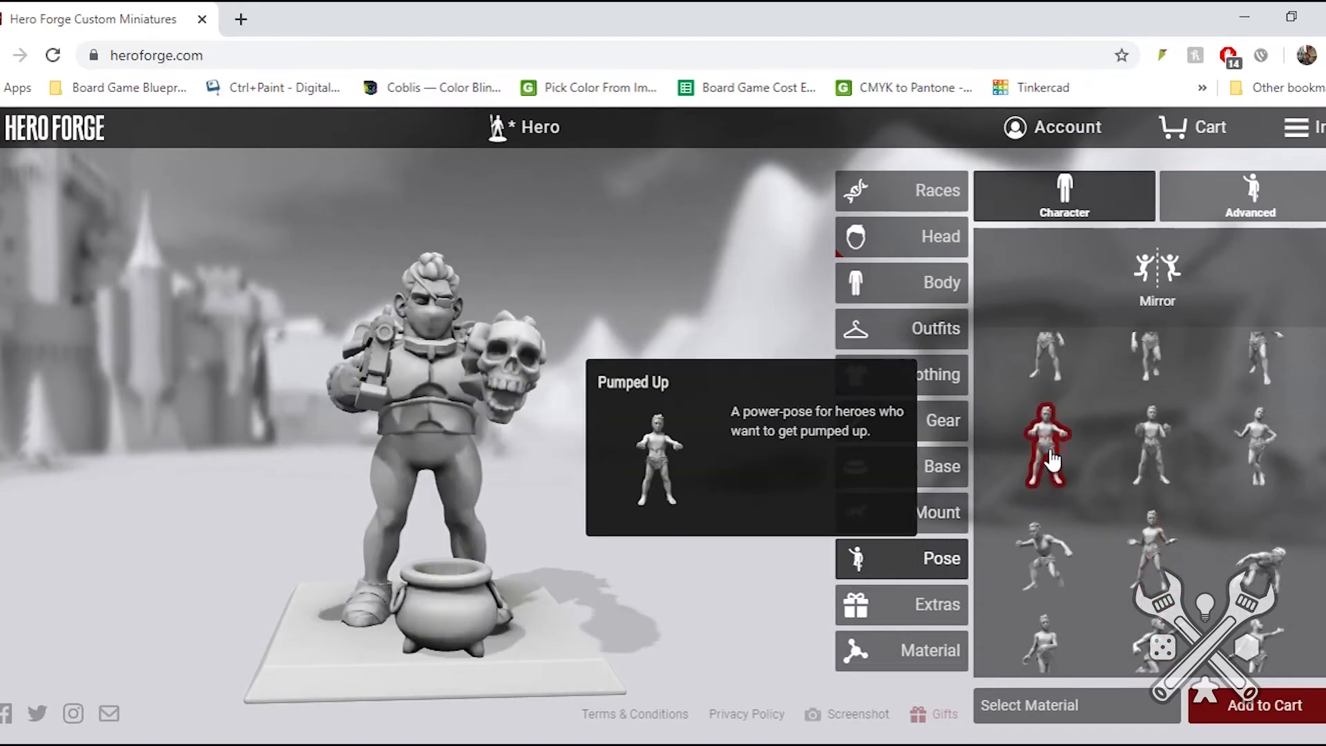
drag(480, 499, 447, 425)
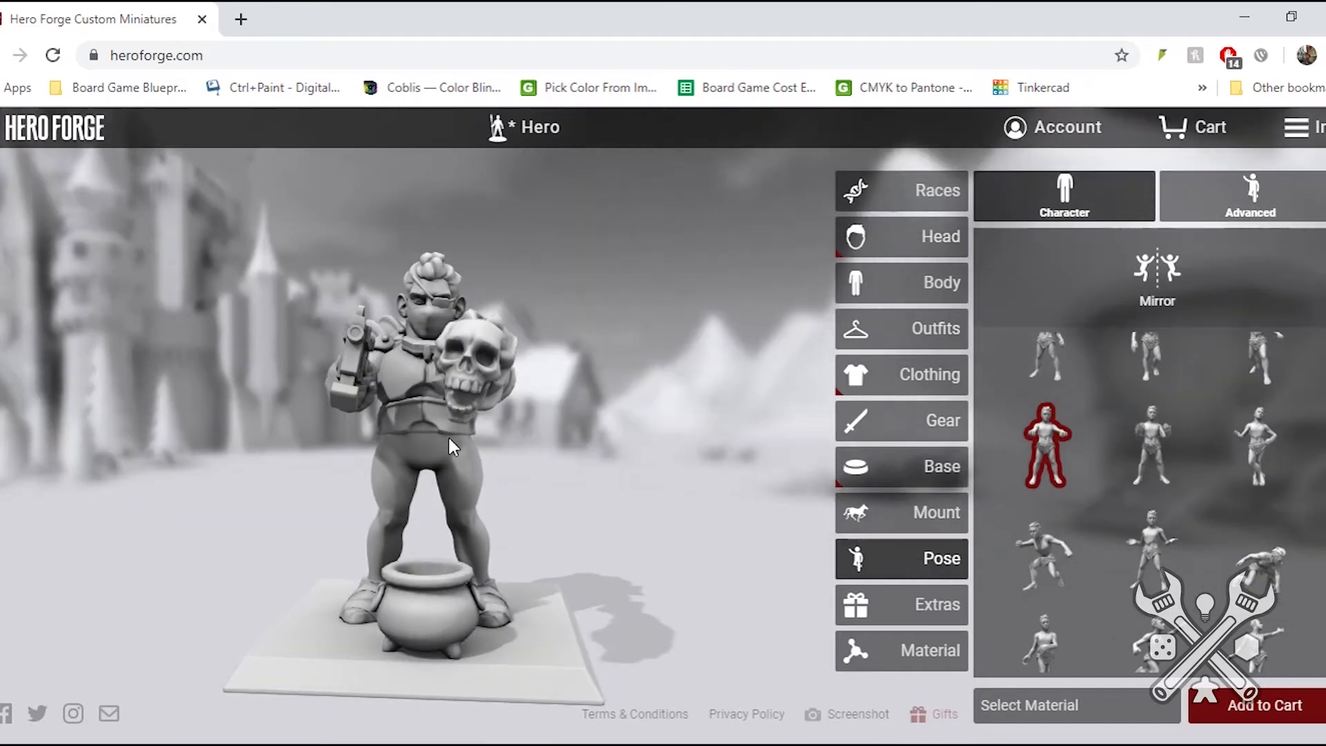
click(1256, 569)
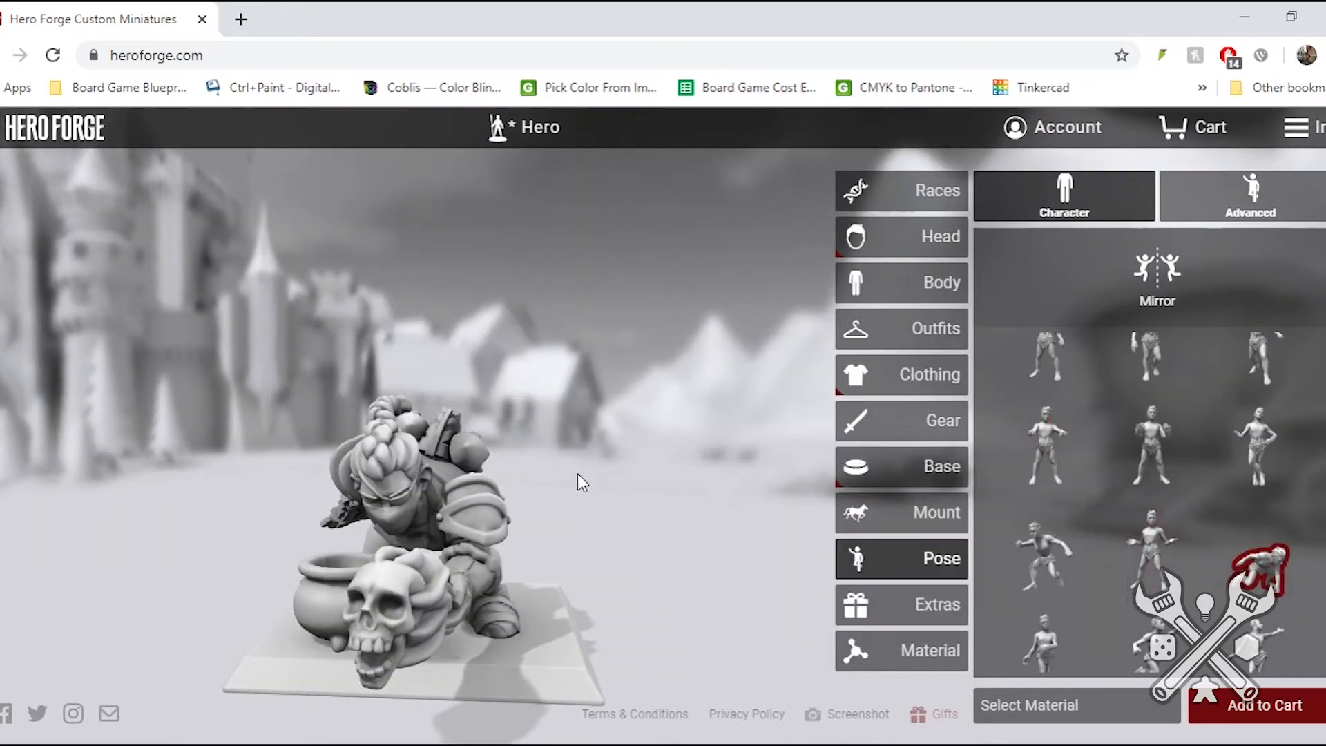
drag(425, 488, 674, 317)
drag(560, 341, 518, 346)
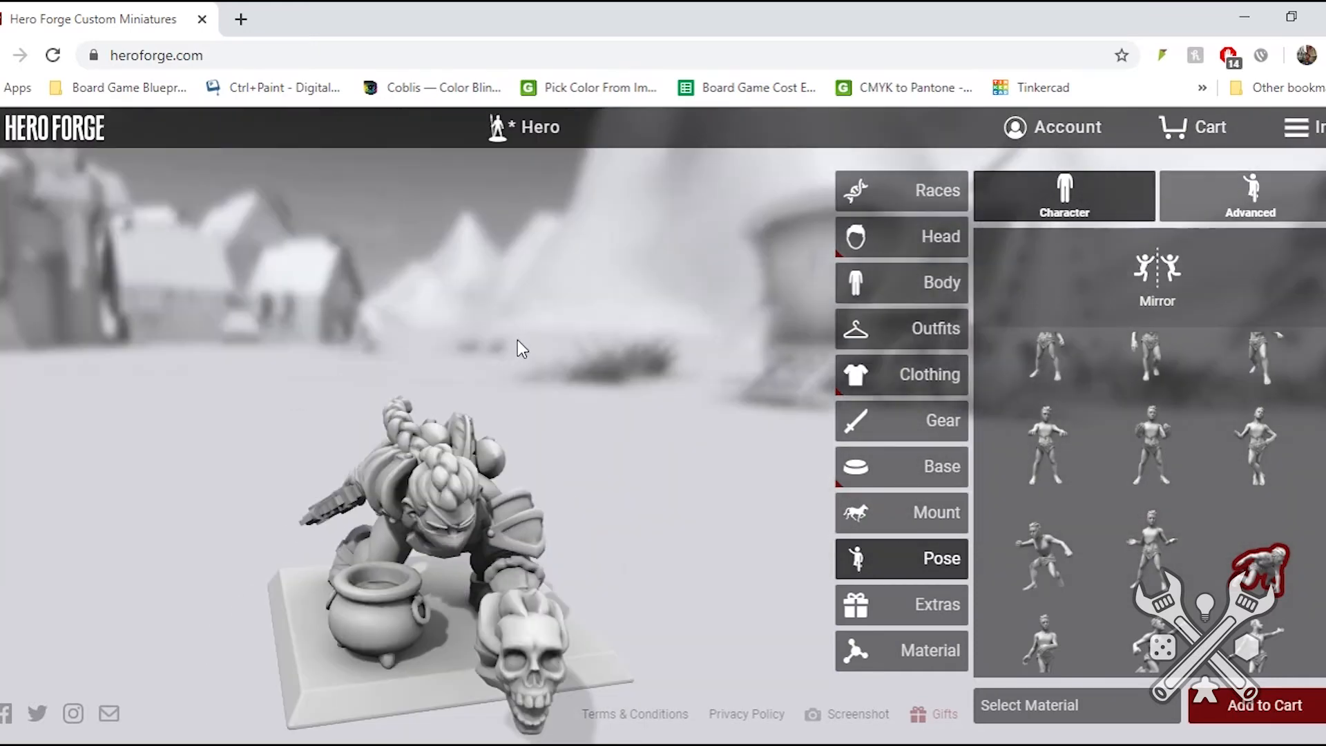
- Give the dwarf the Wave pose and view the outstretched arm from another angle
mouse_move(1150, 545)
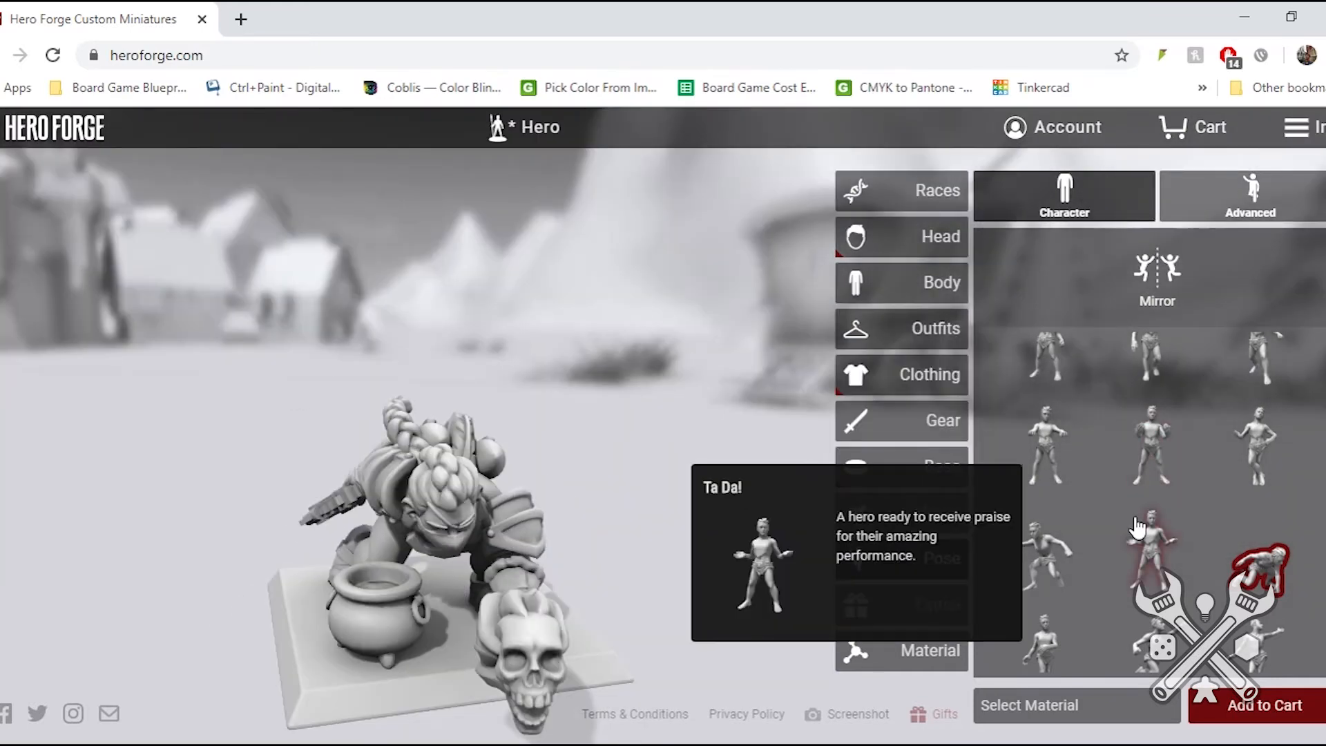
click(1255, 641)
drag(503, 386, 435, 382)
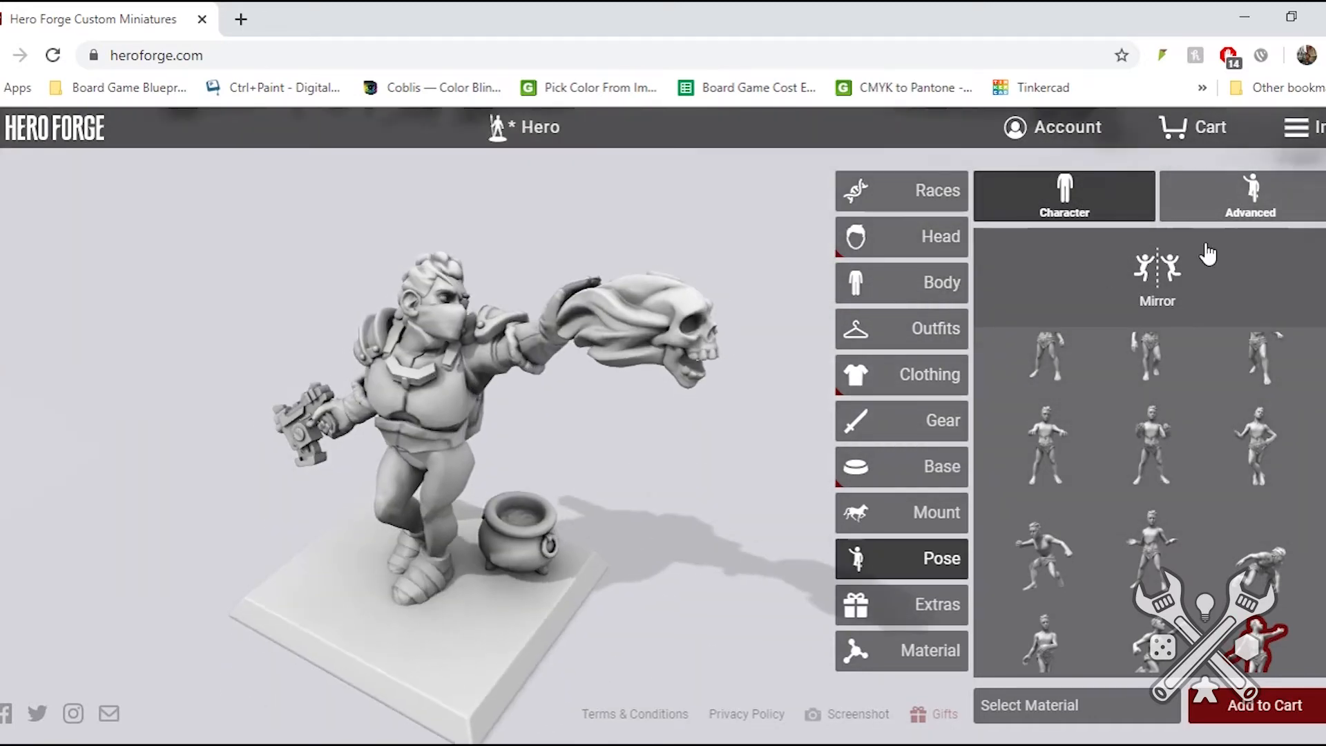
- In the advanced pose settings, rotate the skull in the left hand by lowering its twist and raising its tilt
click(1267, 219)
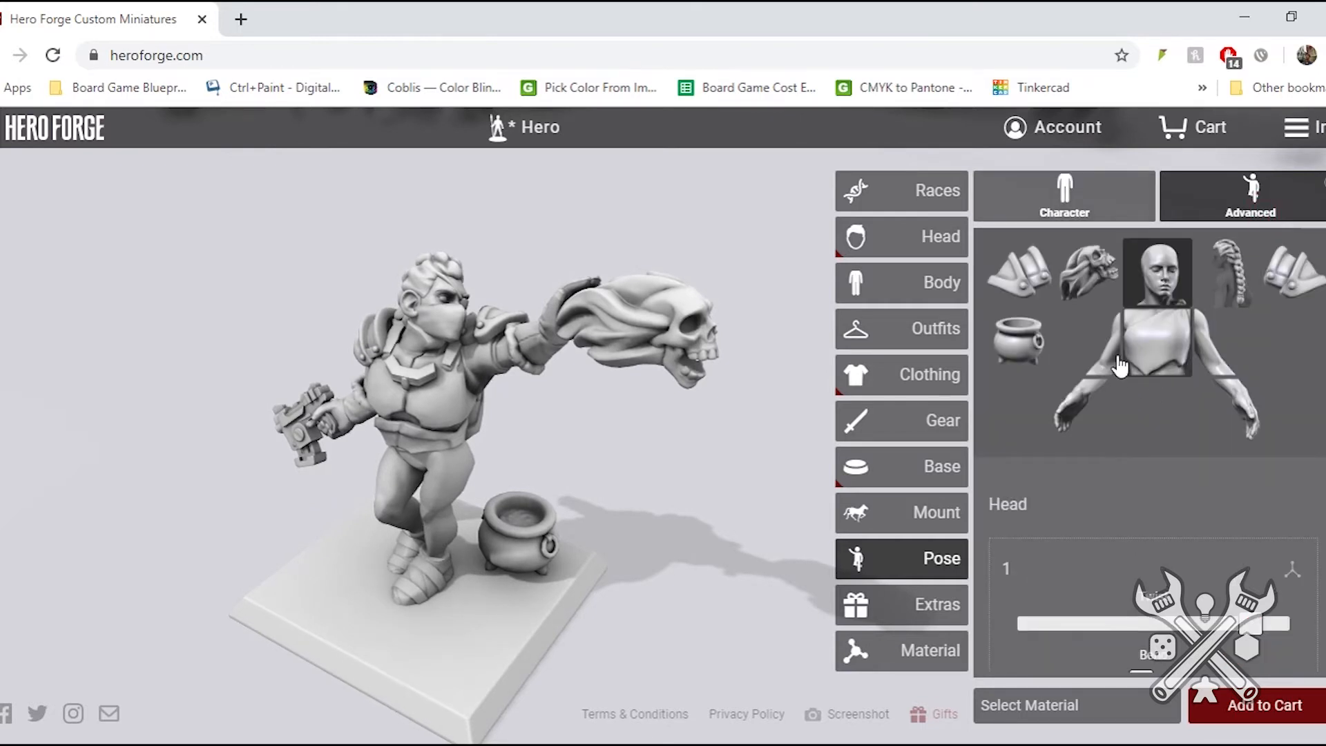
click(1086, 283)
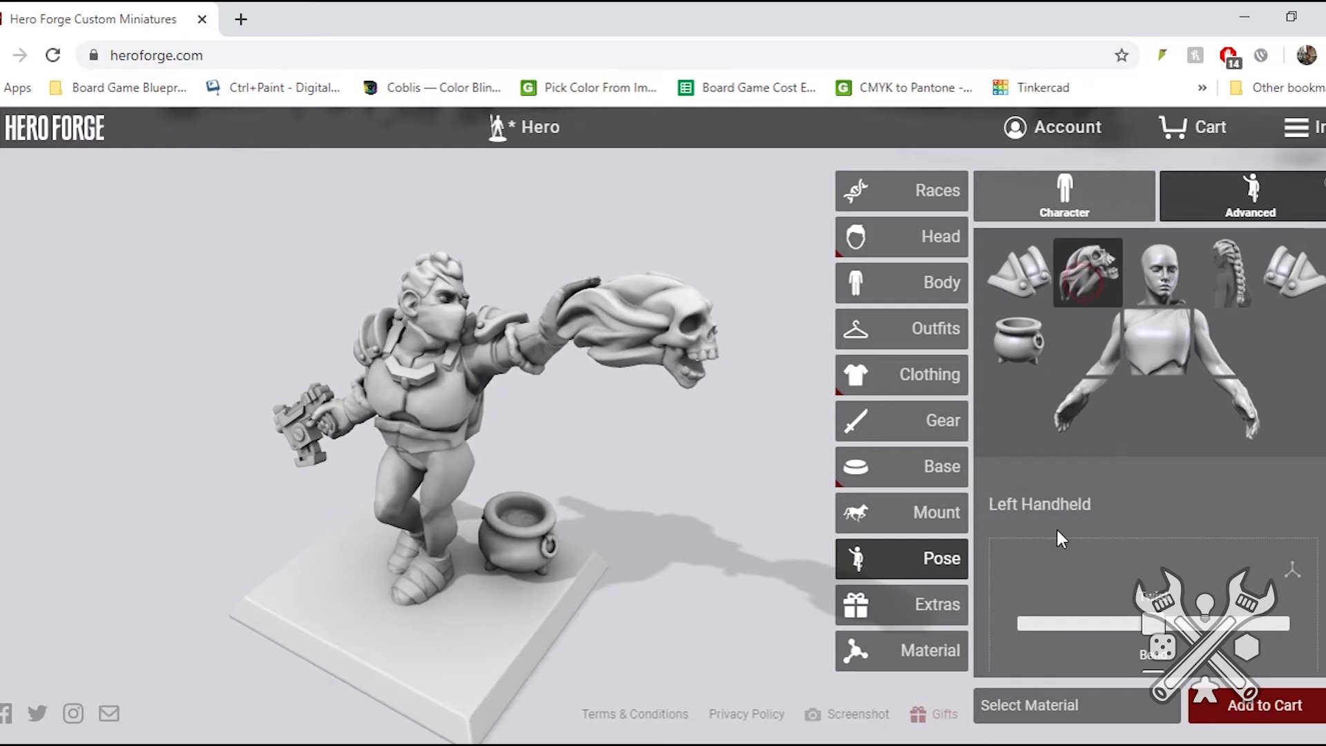
drag(1154, 627, 1196, 594)
scroll(1132, 599, down, 2)
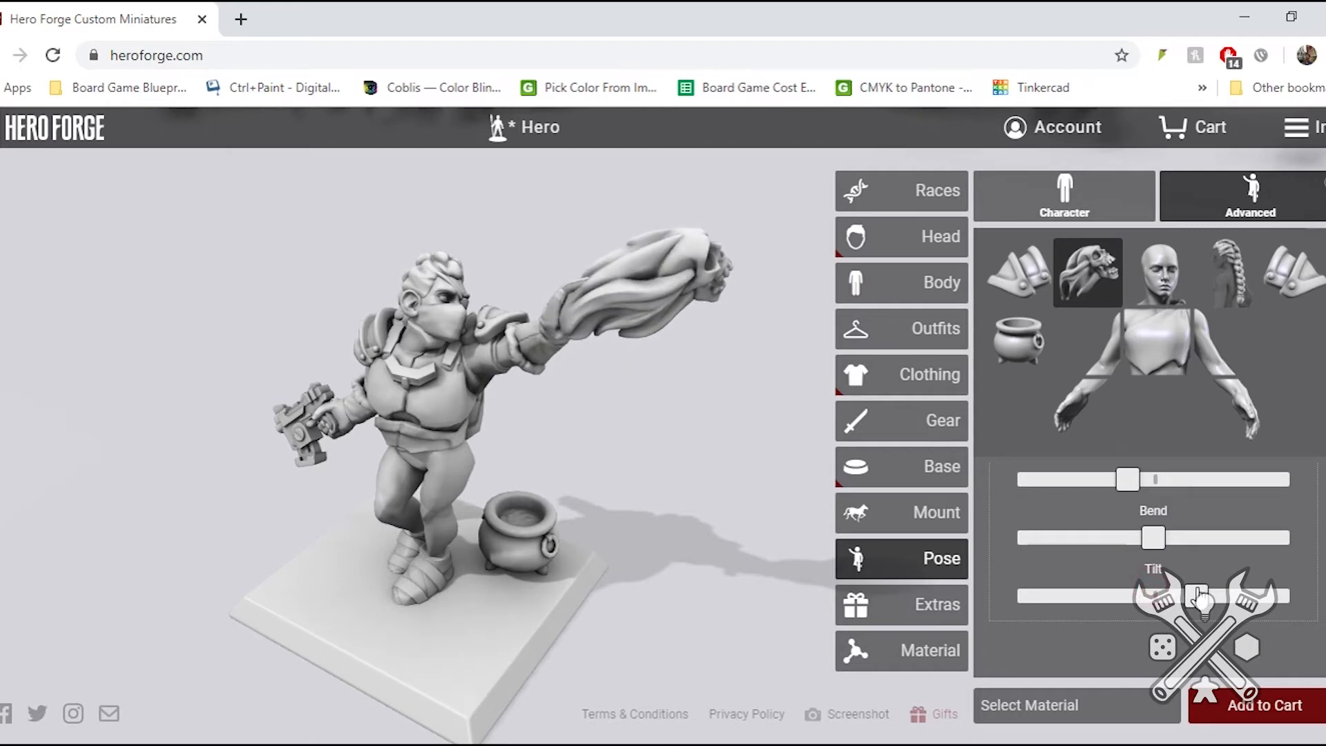
drag(581, 453, 516, 444)
- Adjust the cauldron's orientation on the base in the advanced pose settings
click(1017, 341)
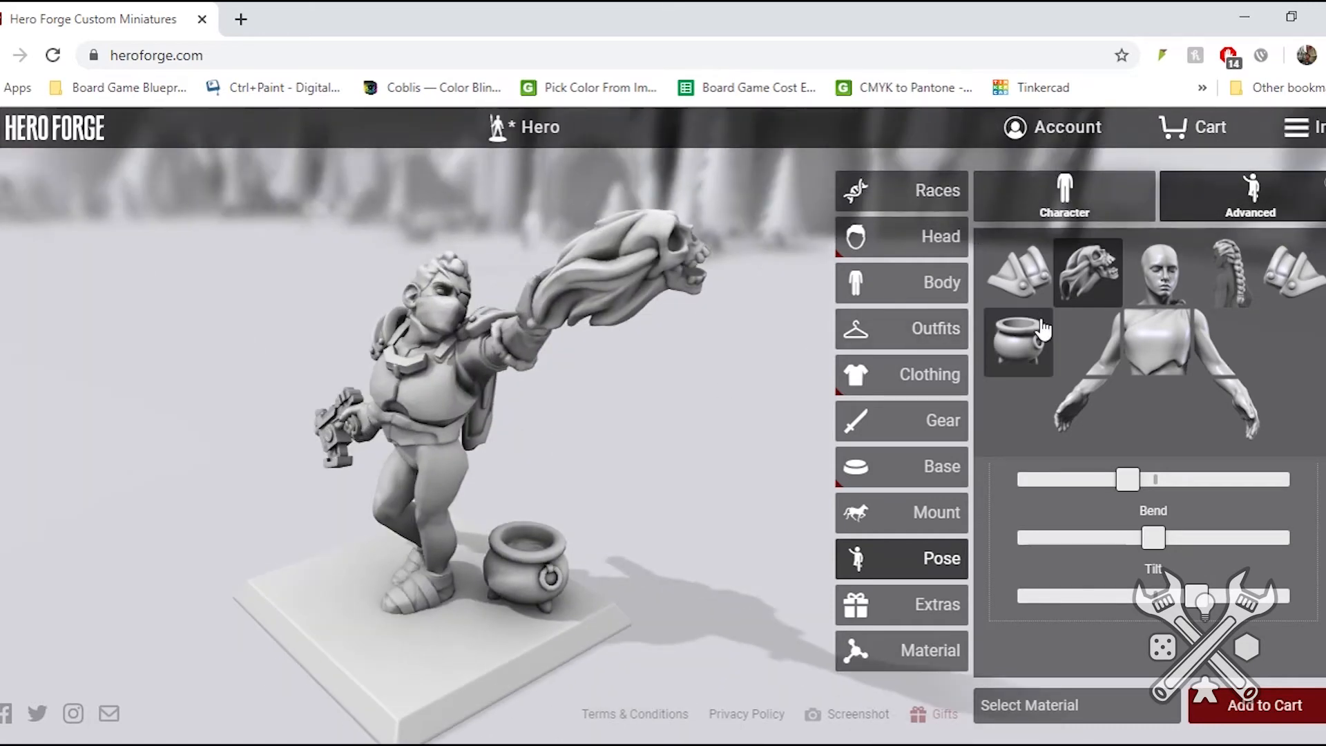
mouse_move(1235, 531)
mouse_down()
mouse_move(1158, 537)
mouse_move(1234, 541)
mouse_up()
drag(1075, 475, 1213, 504)
- View the dwarf's braided hair from behind and reposition the long braid by increasing its twist and bend
click(1229, 286)
drag(674, 412, 320, 403)
drag(1079, 543, 1193, 544)
drag(649, 512, 293, 467)
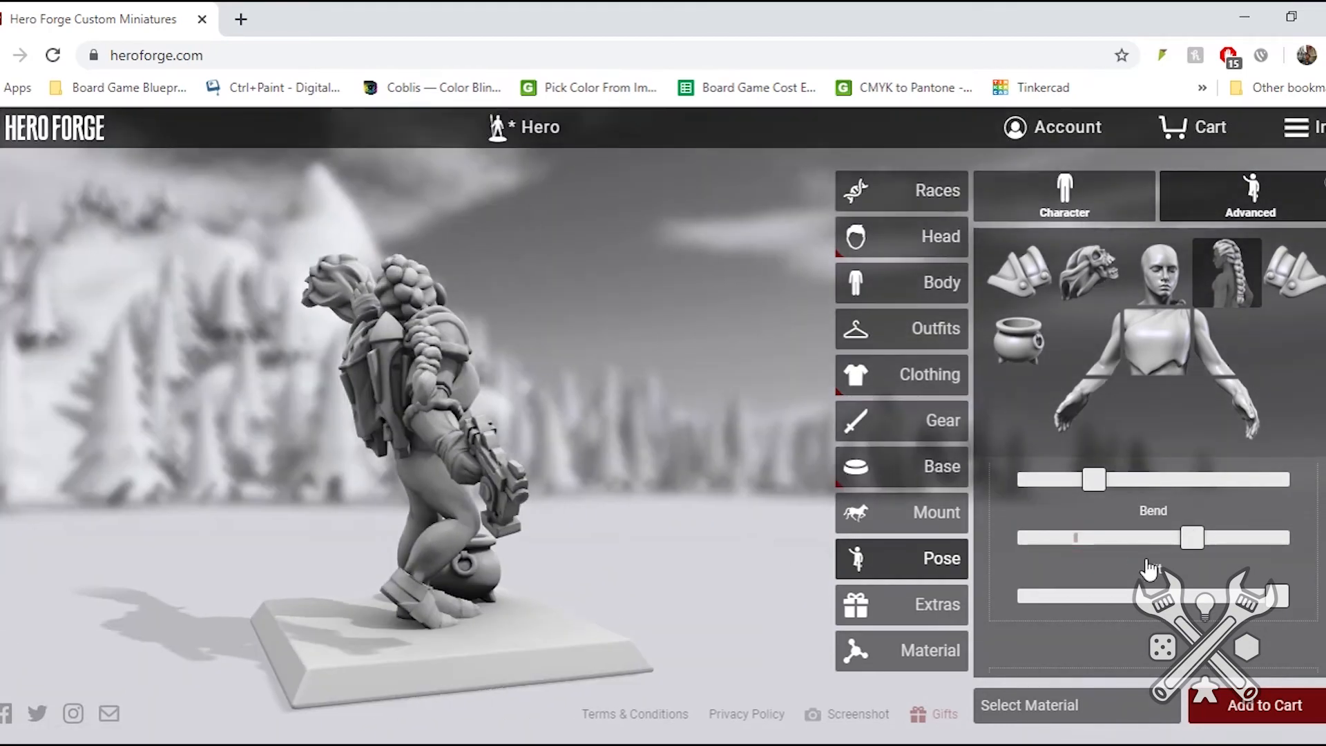
drag(1189, 547, 1228, 548)
drag(1086, 480, 1184, 496)
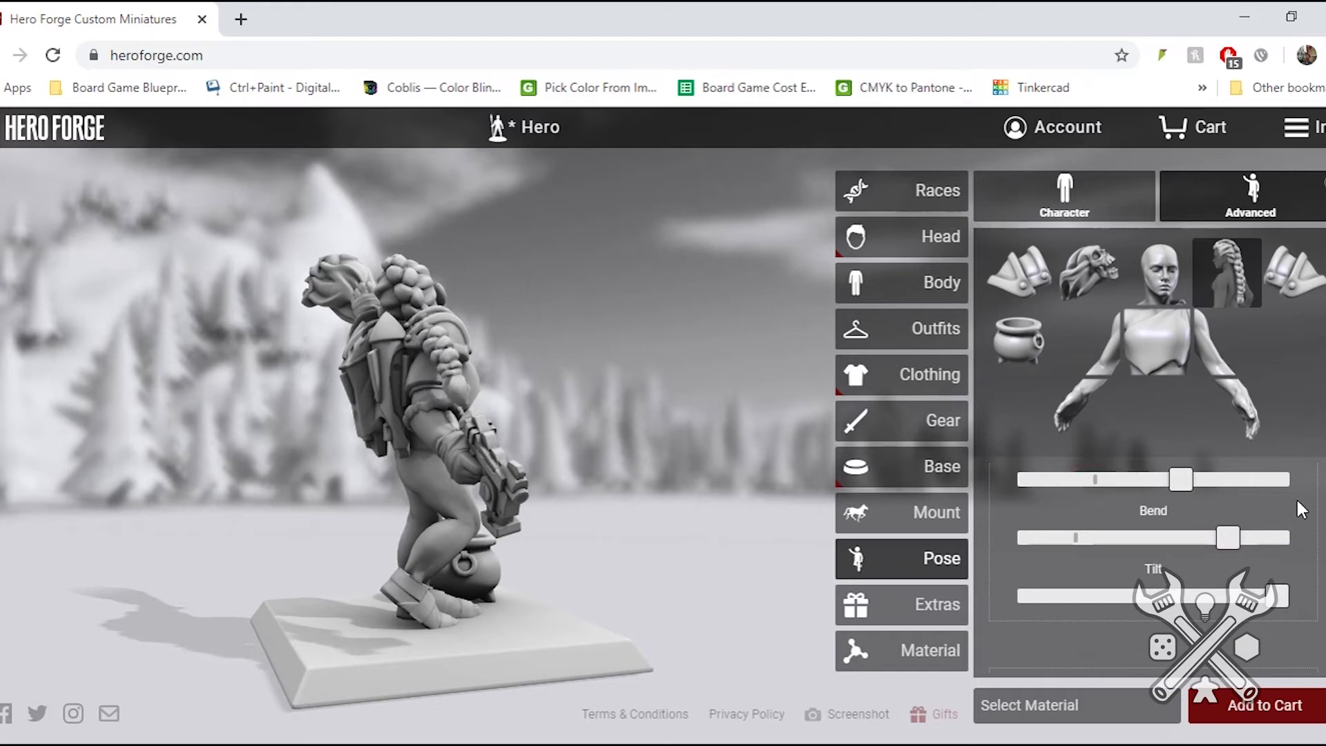
mouse_move(1325, 485)
mouse_down()
mouse_move(1325, 466)
mouse_move(1325, 477)
mouse_up()
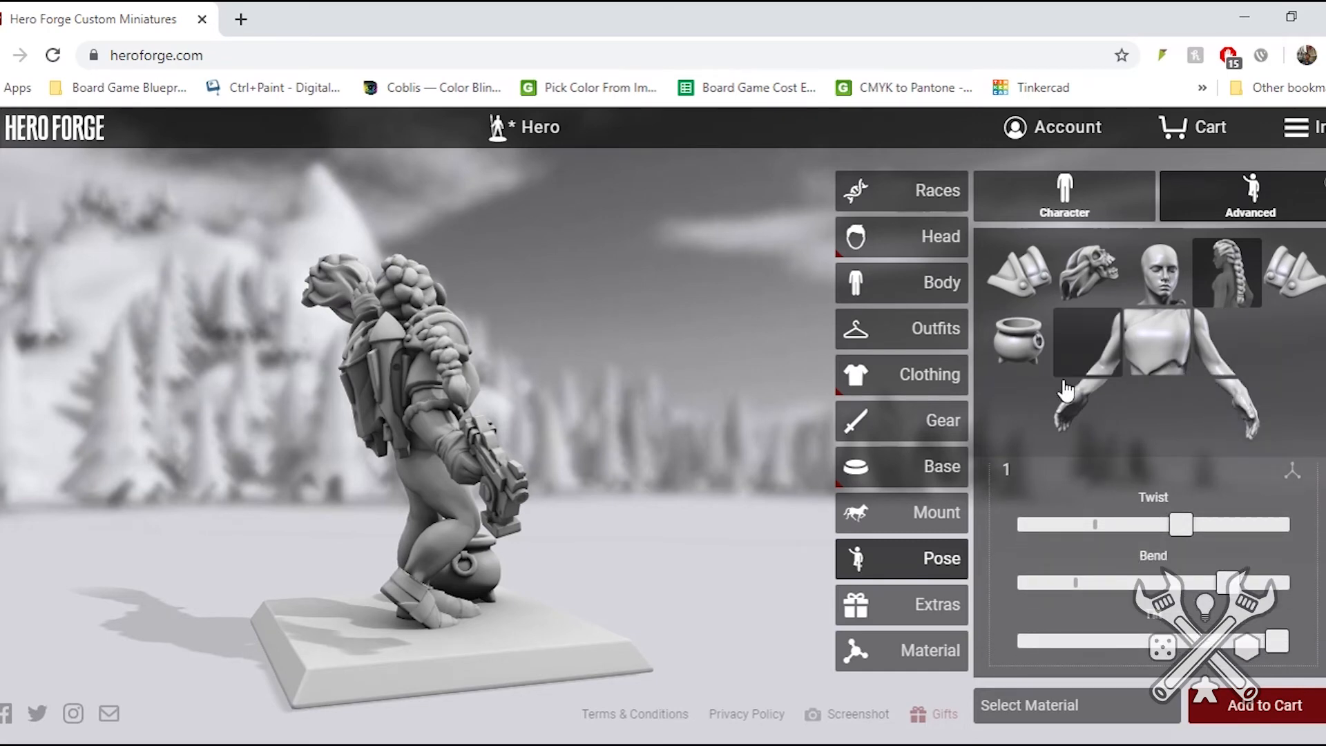
- Rotate the pistol hand in the advanced pose settings by lowering its twist, bend and tilt, with its rotation axes displayed
click(1071, 408)
drag(582, 465, 131, 478)
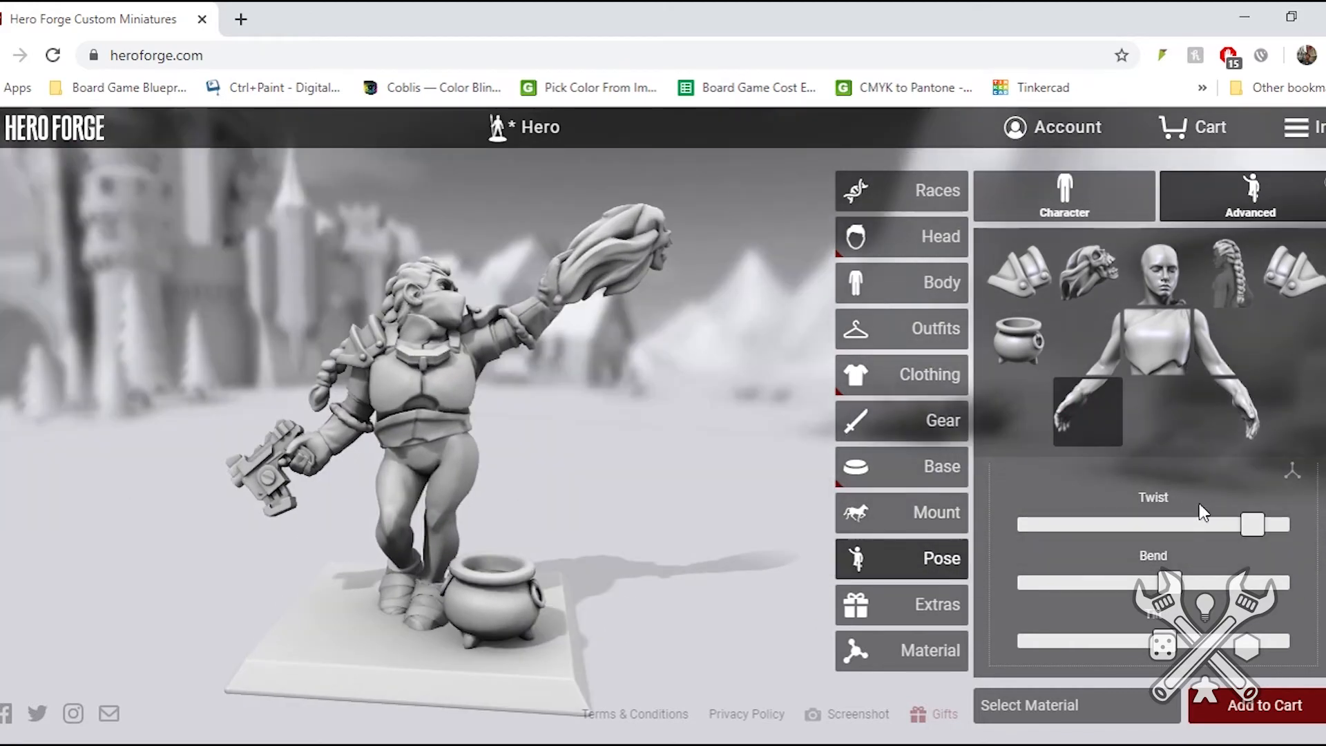
drag(1257, 530, 1173, 533)
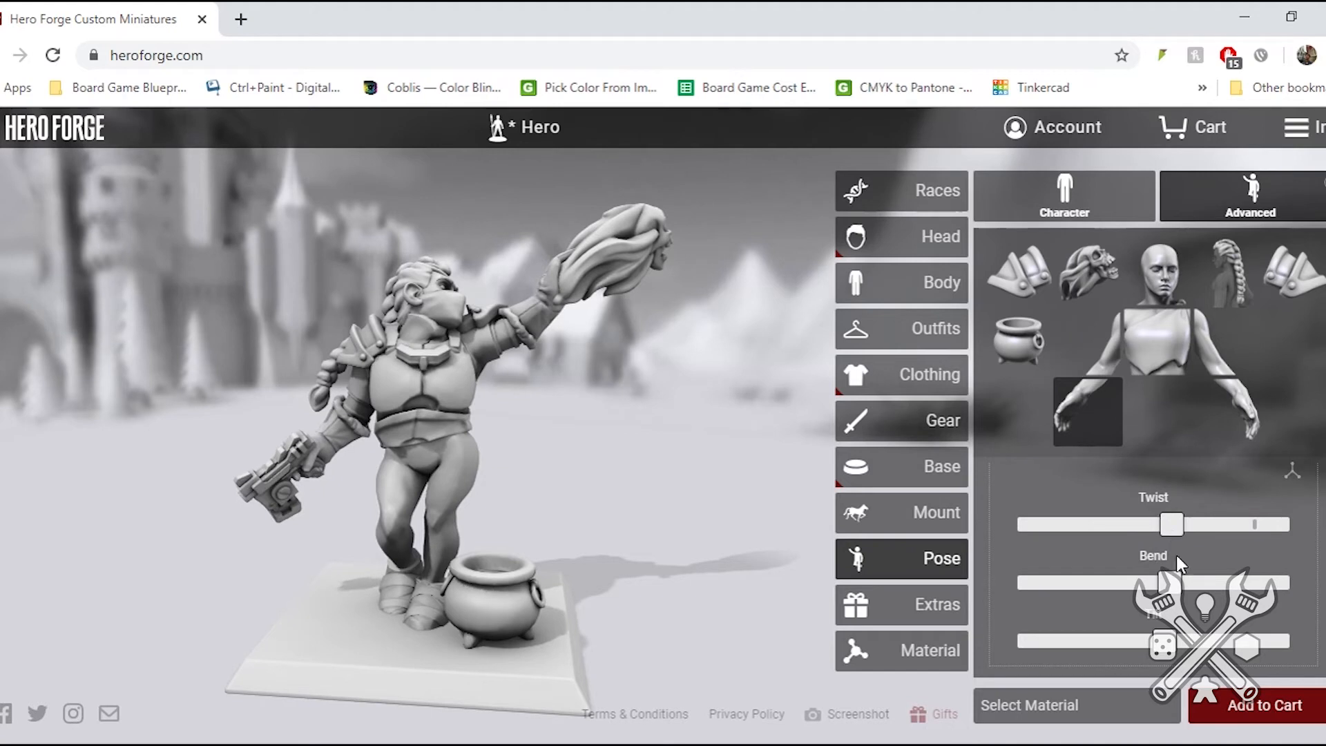
mouse_move(1167, 582)
mouse_down()
mouse_move(1099, 585)
mouse_move(1160, 587)
mouse_up()
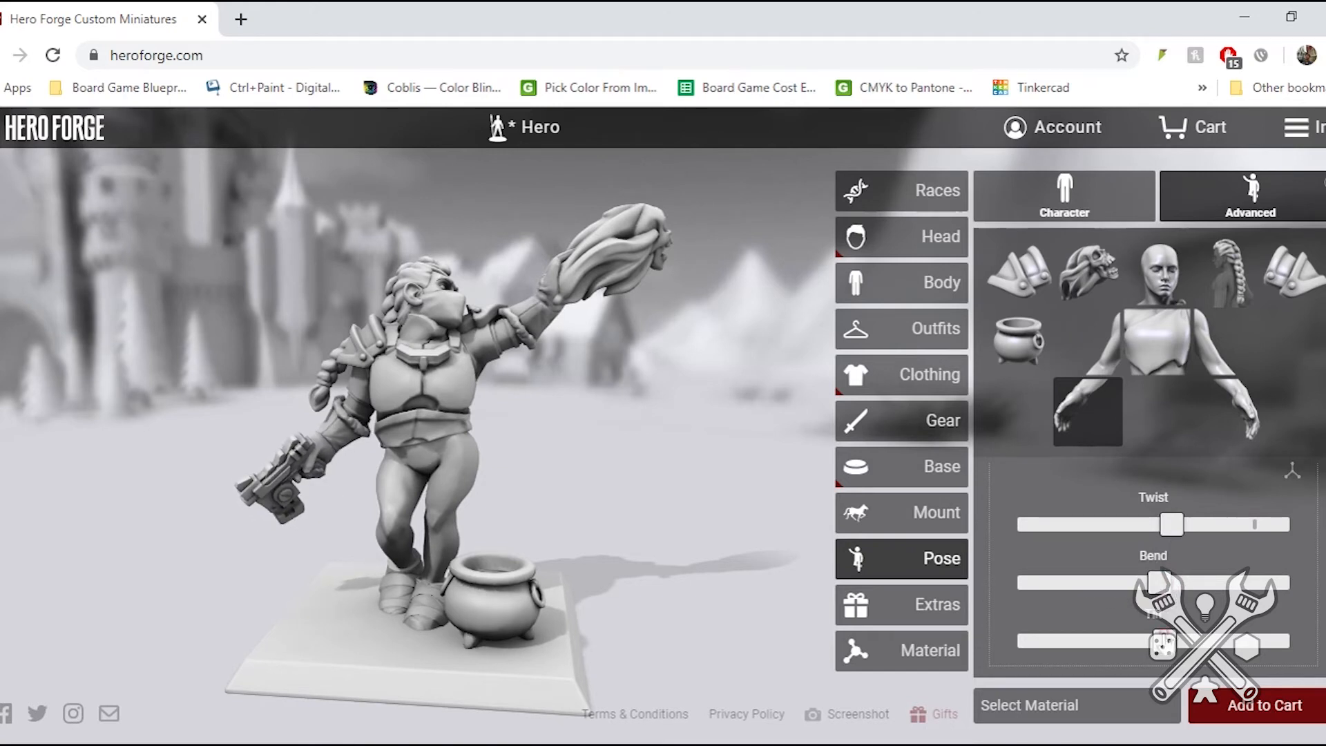
mouse_move(1167, 643)
mouse_down()
mouse_move(1105, 642)
mouse_move(1182, 642)
mouse_move(1160, 644)
mouse_up()
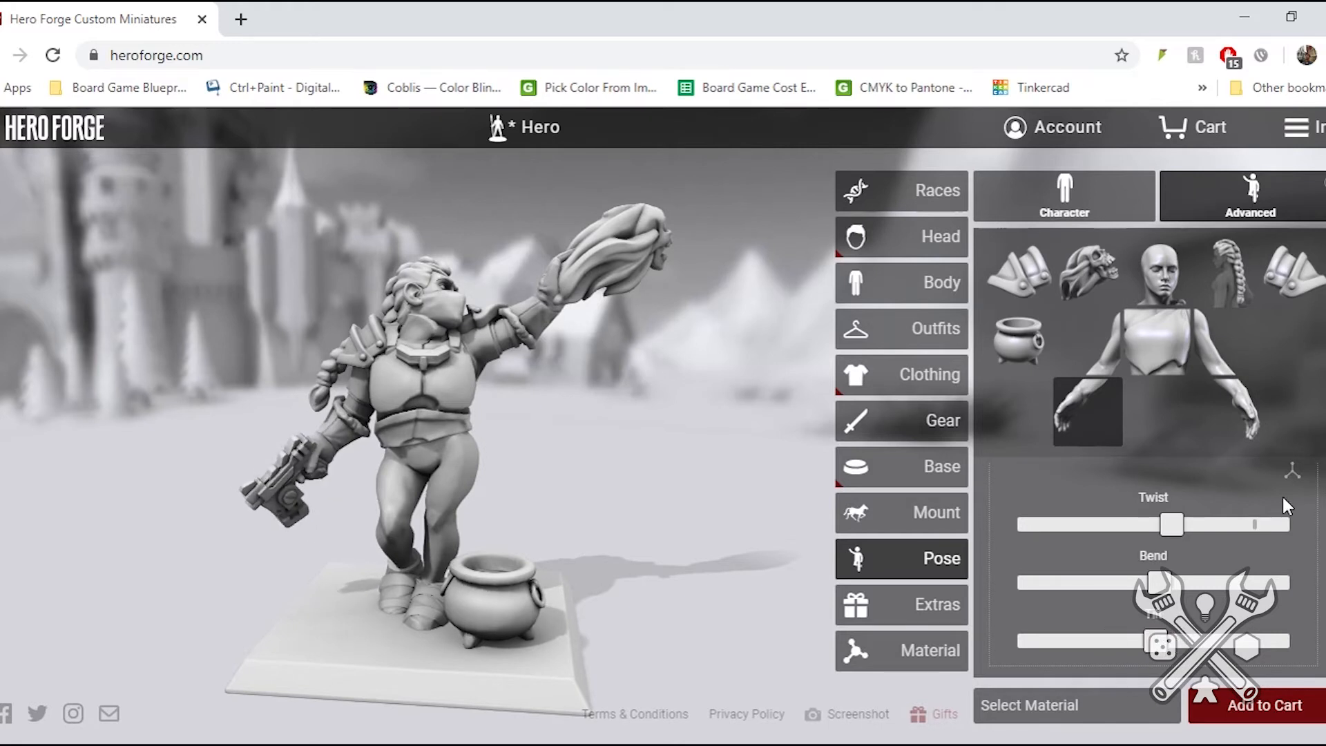
click(1291, 471)
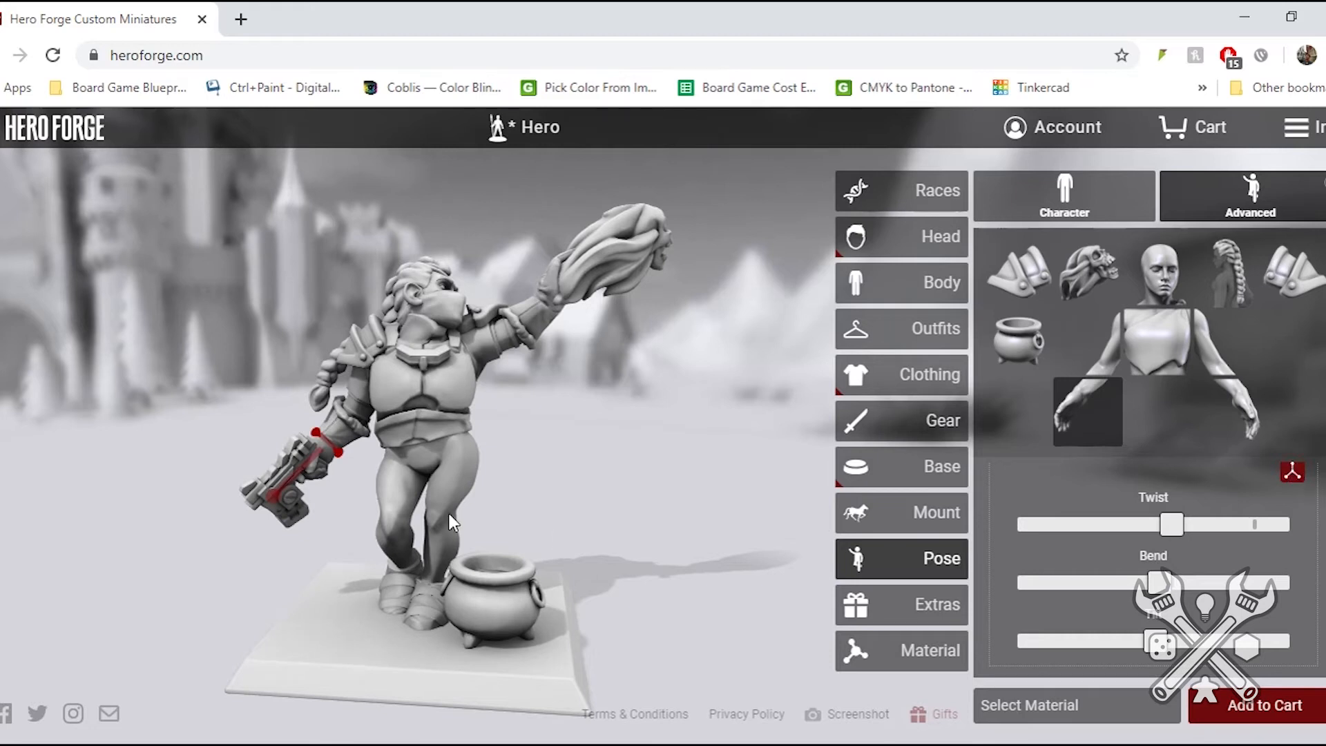
mouse_move(272, 494)
mouse_down()
mouse_move(324, 461)
mouse_move(350, 466)
mouse_move(362, 559)
mouse_move(251, 538)
mouse_move(404, 437)
mouse_move(221, 407)
mouse_move(213, 375)
mouse_move(222, 459)
mouse_move(292, 474)
mouse_move(265, 519)
mouse_up()
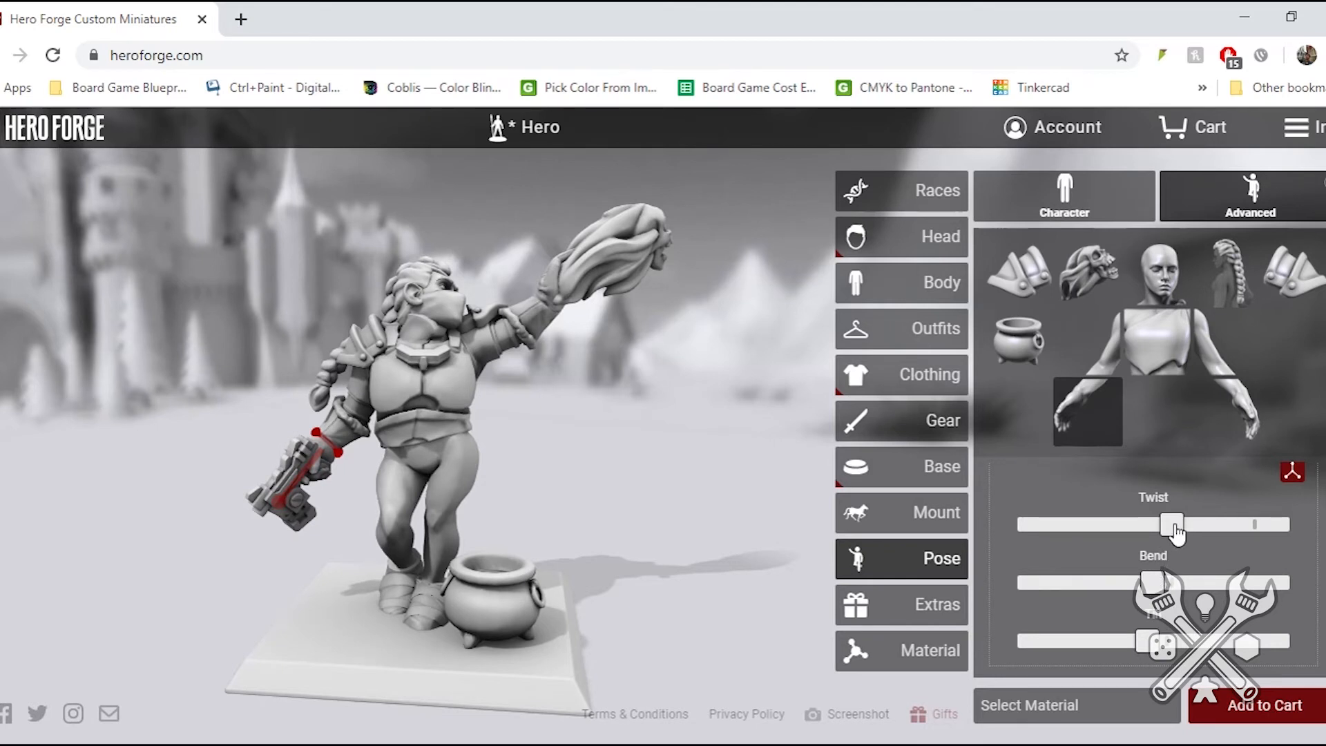
- Turn the dwarf's torso by lowering its twist in the advanced pose settings
click(1157, 341)
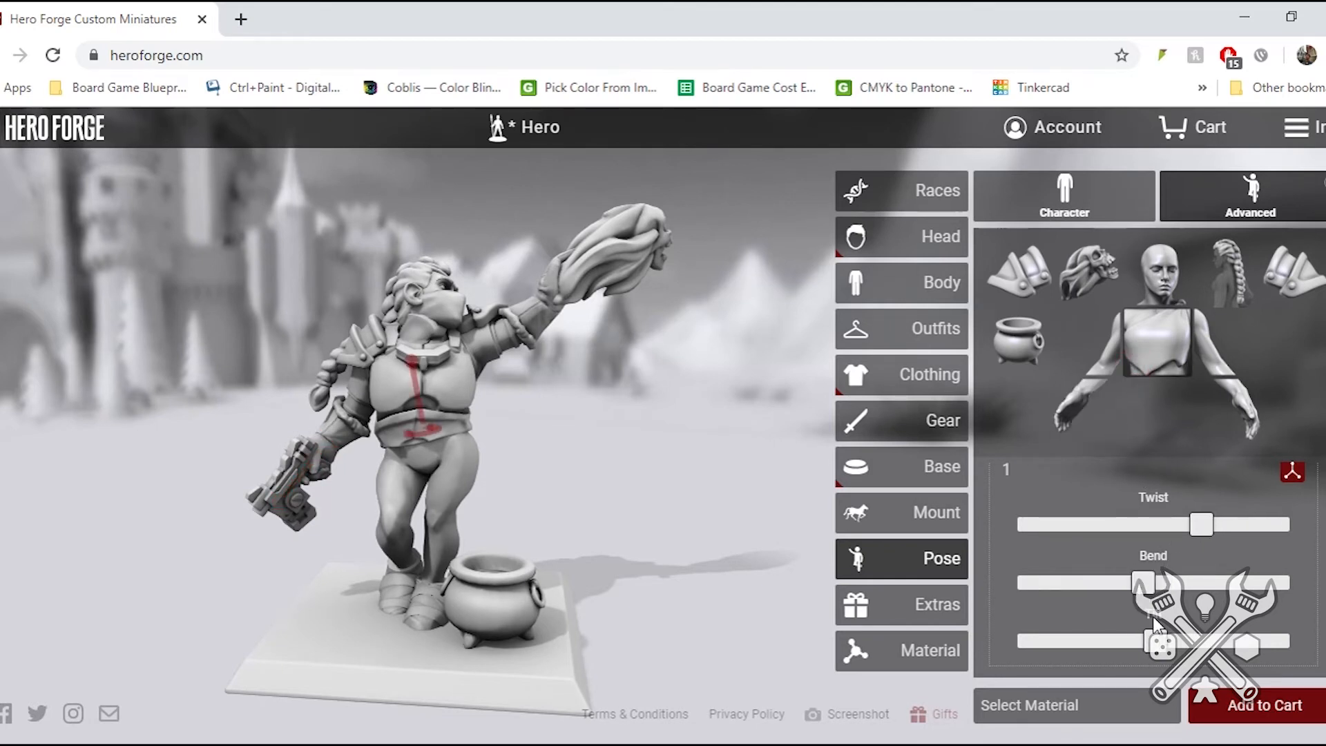
mouse_move(1162, 645)
mouse_down()
mouse_move(1108, 643)
mouse_move(1162, 646)
mouse_up()
drag(1205, 533, 1098, 527)
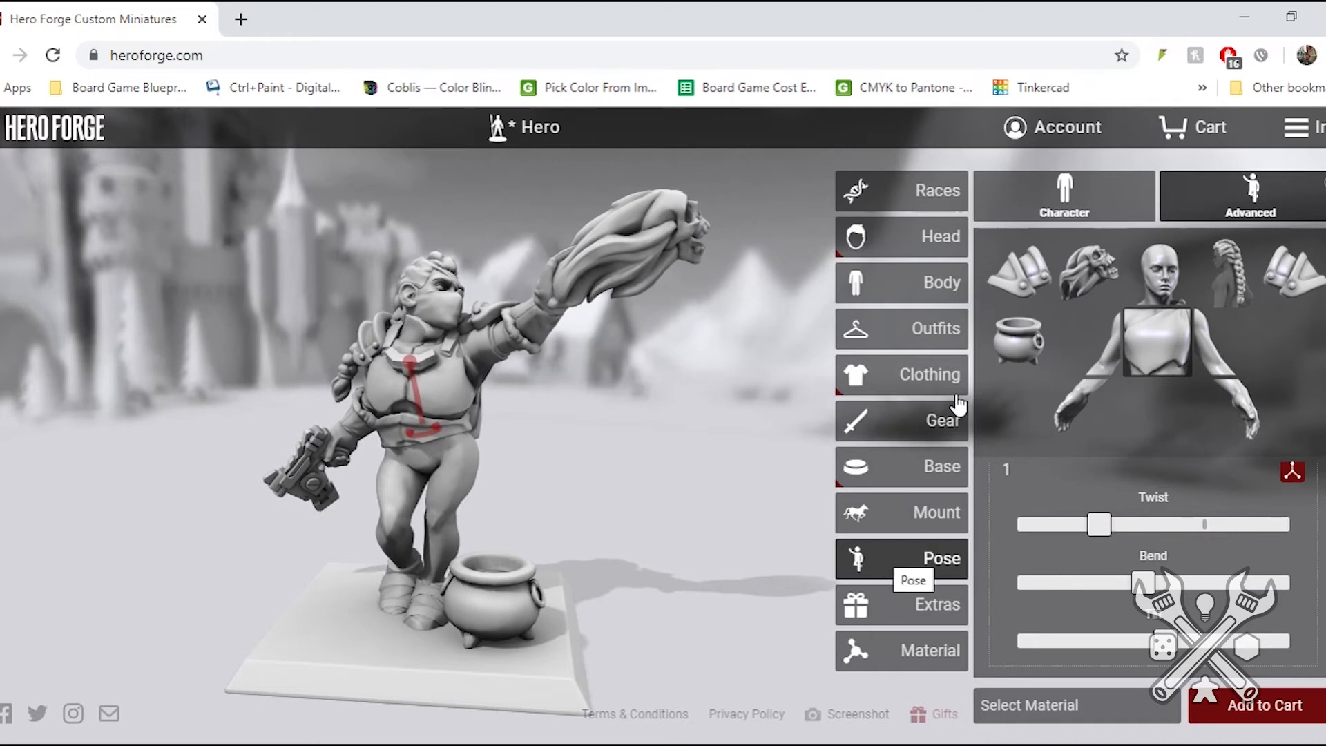
- Replace the custom posing with the wide-legged crouching preset pose next to Fallen Angel and view it from the front
click(1056, 218)
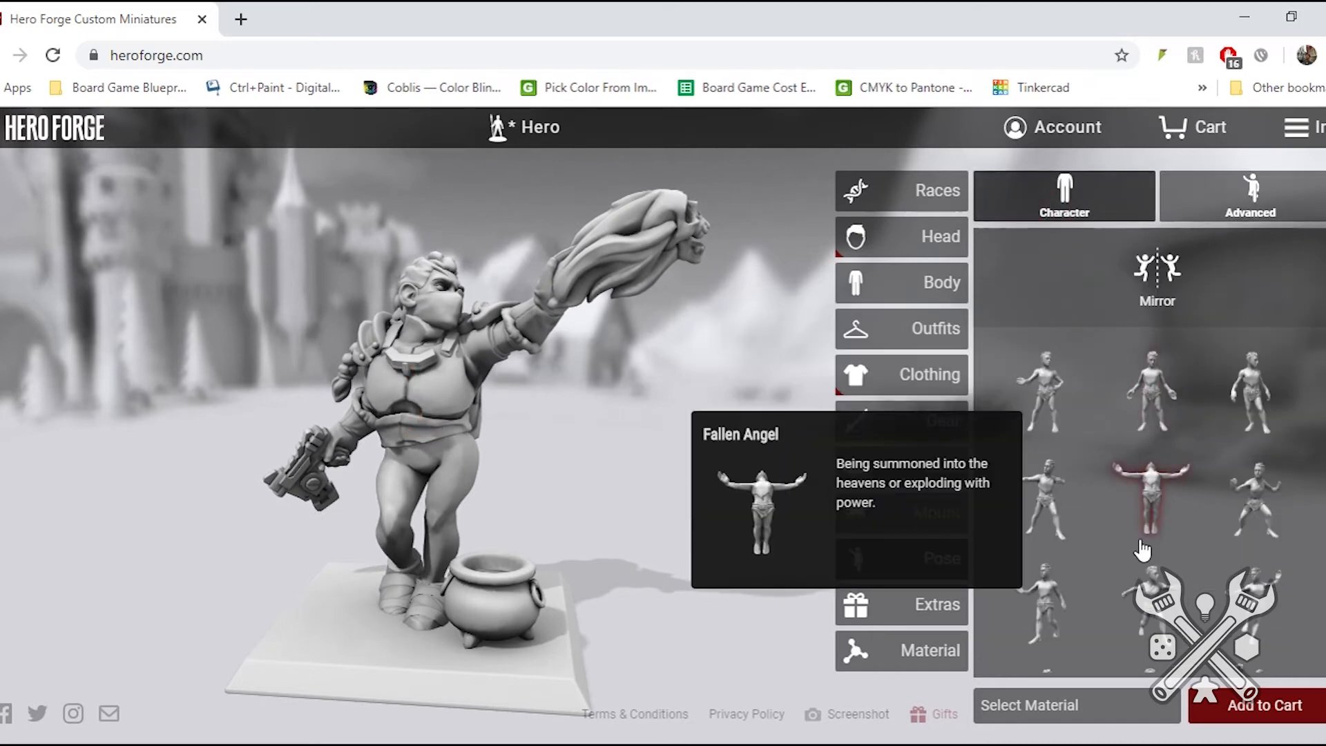
click(1252, 524)
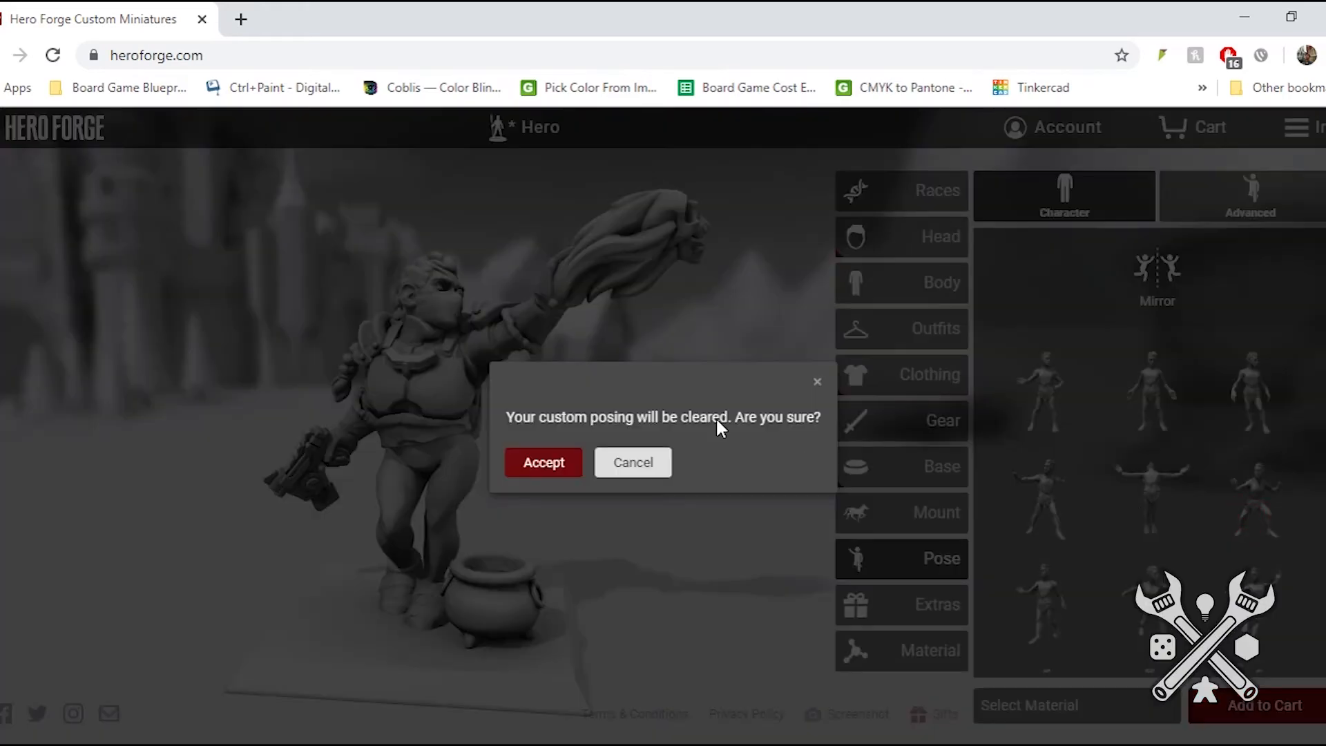
click(558, 464)
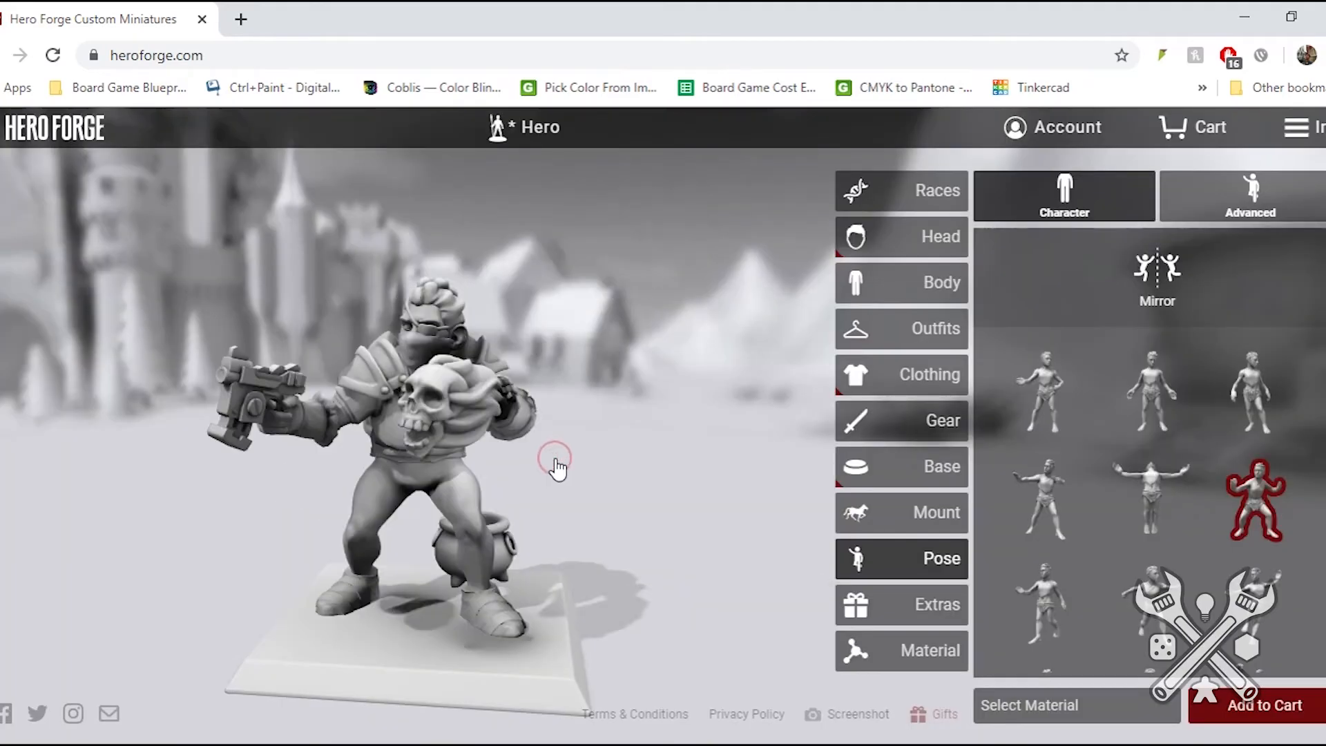
drag(475, 371, 546, 206)
- Save the hero and rename the character as Centura
click(540, 137)
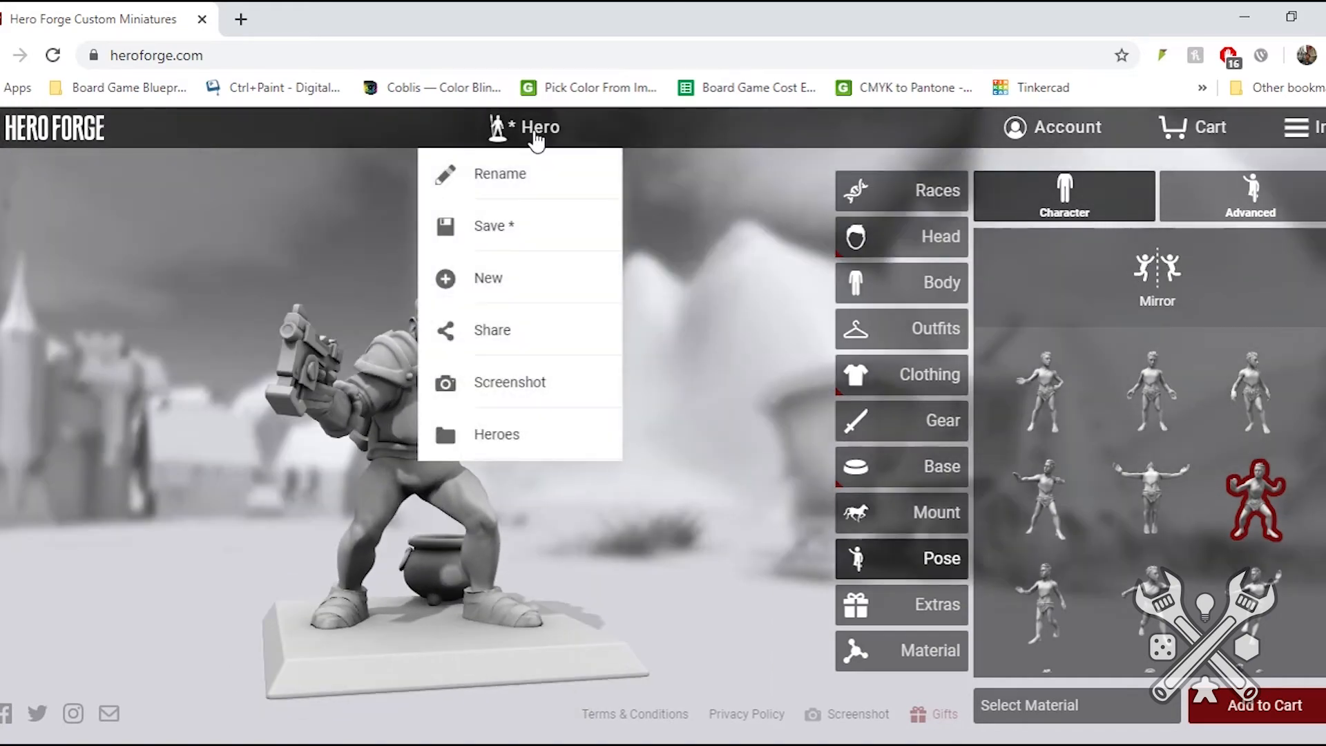
click(494, 232)
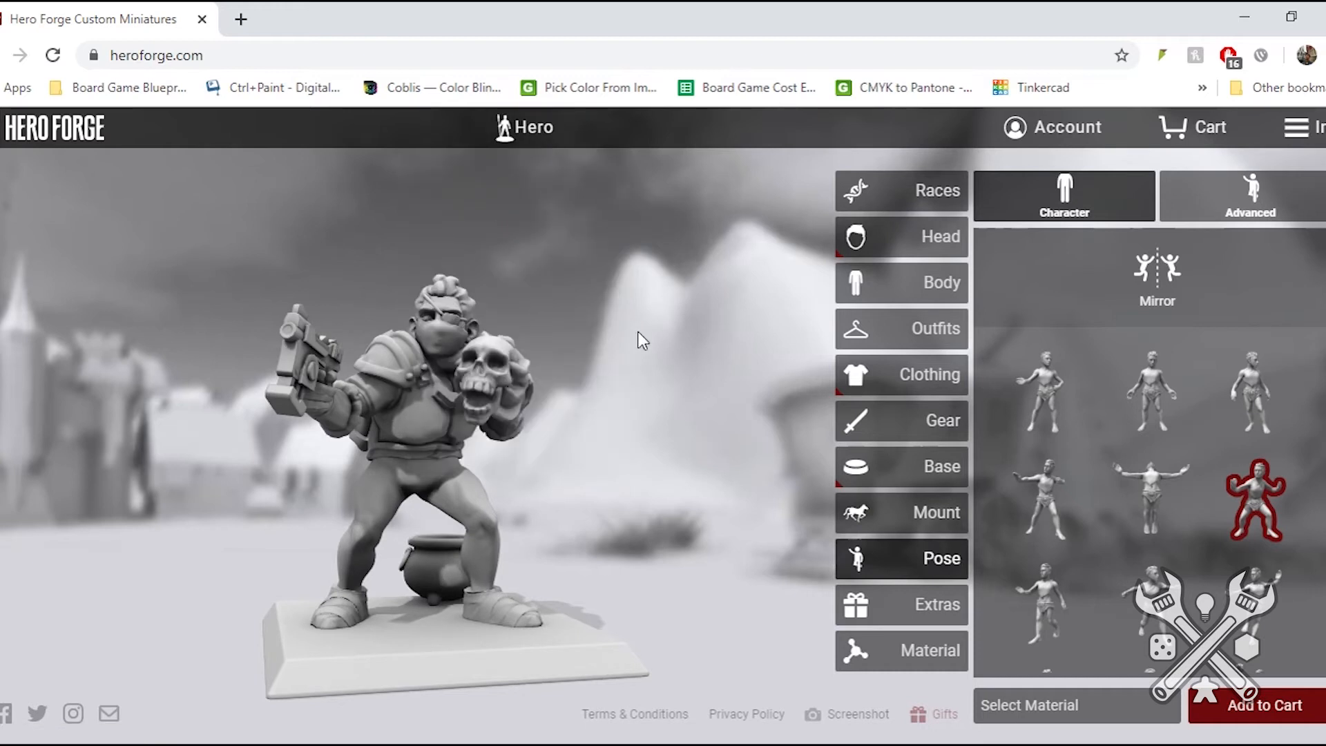
click(520, 141)
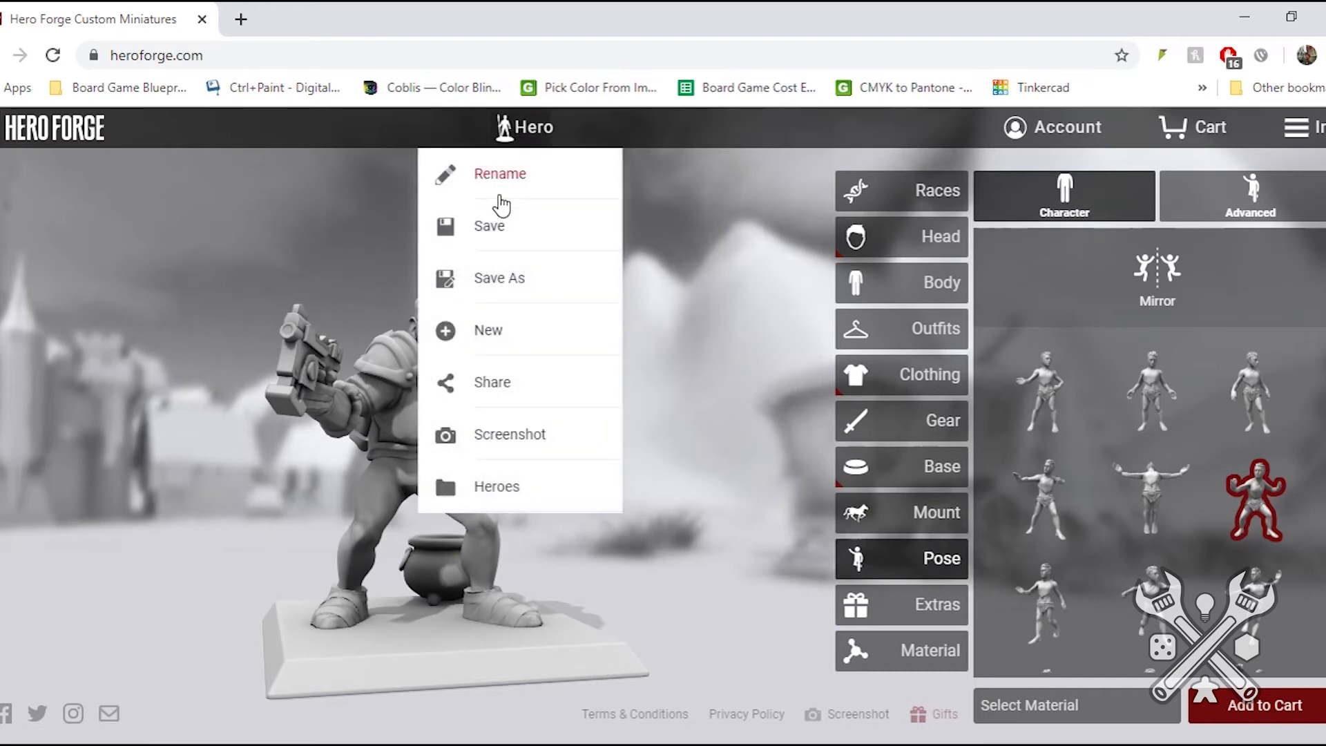
click(492, 163)
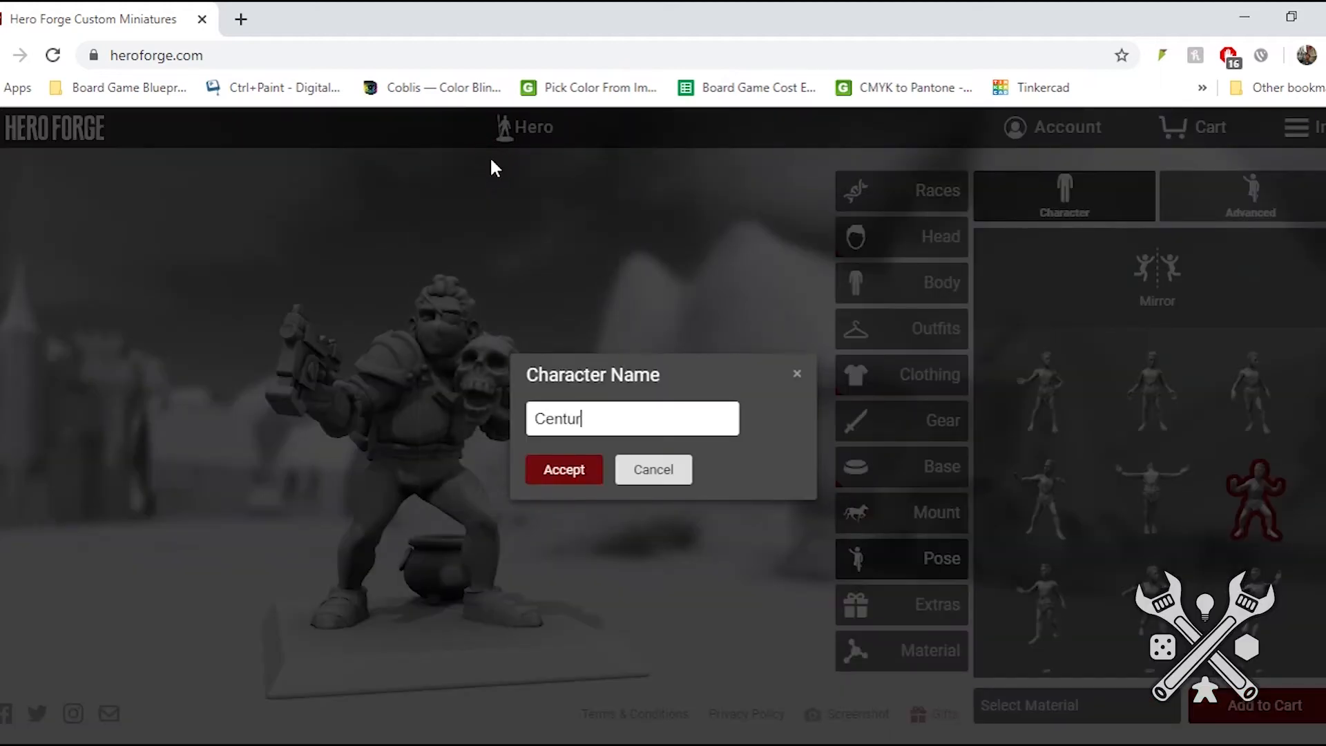
click(562, 473)
- Set the extra dice set to opaque yellow and view it beside the miniature
click(917, 612)
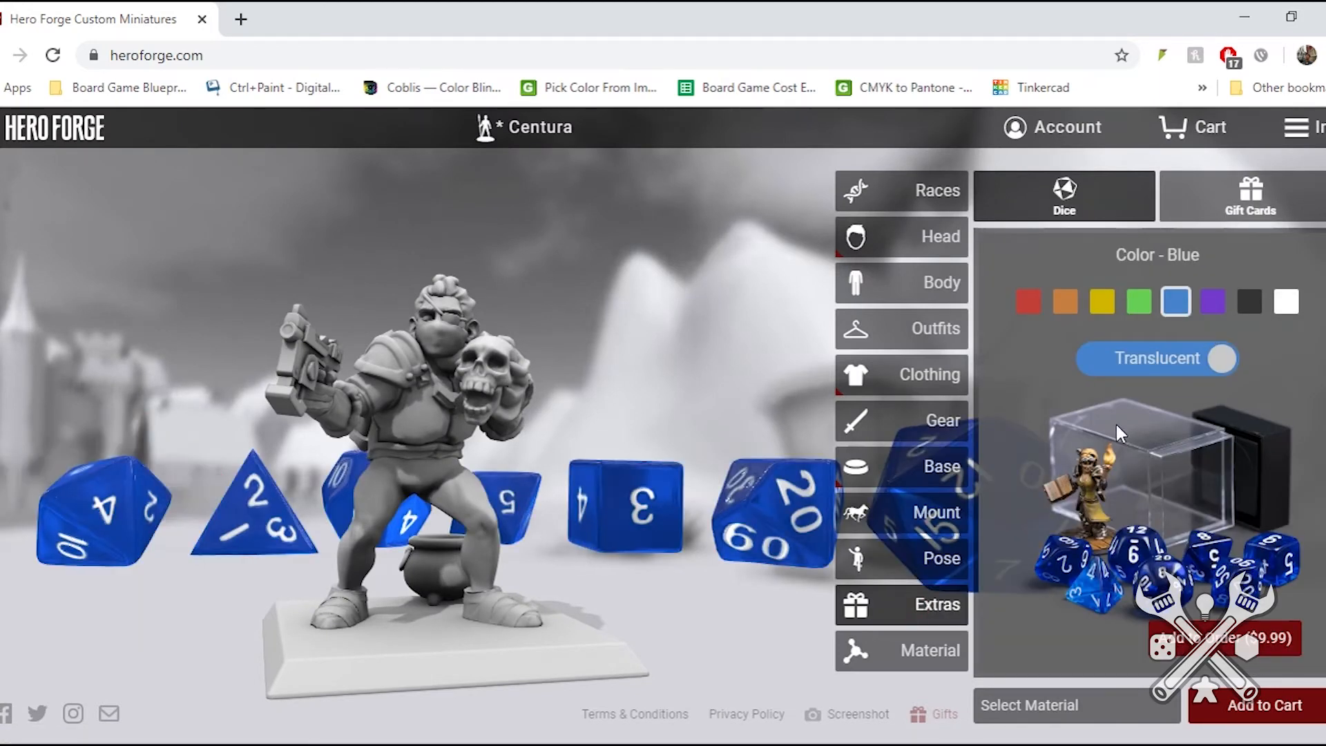
click(1174, 360)
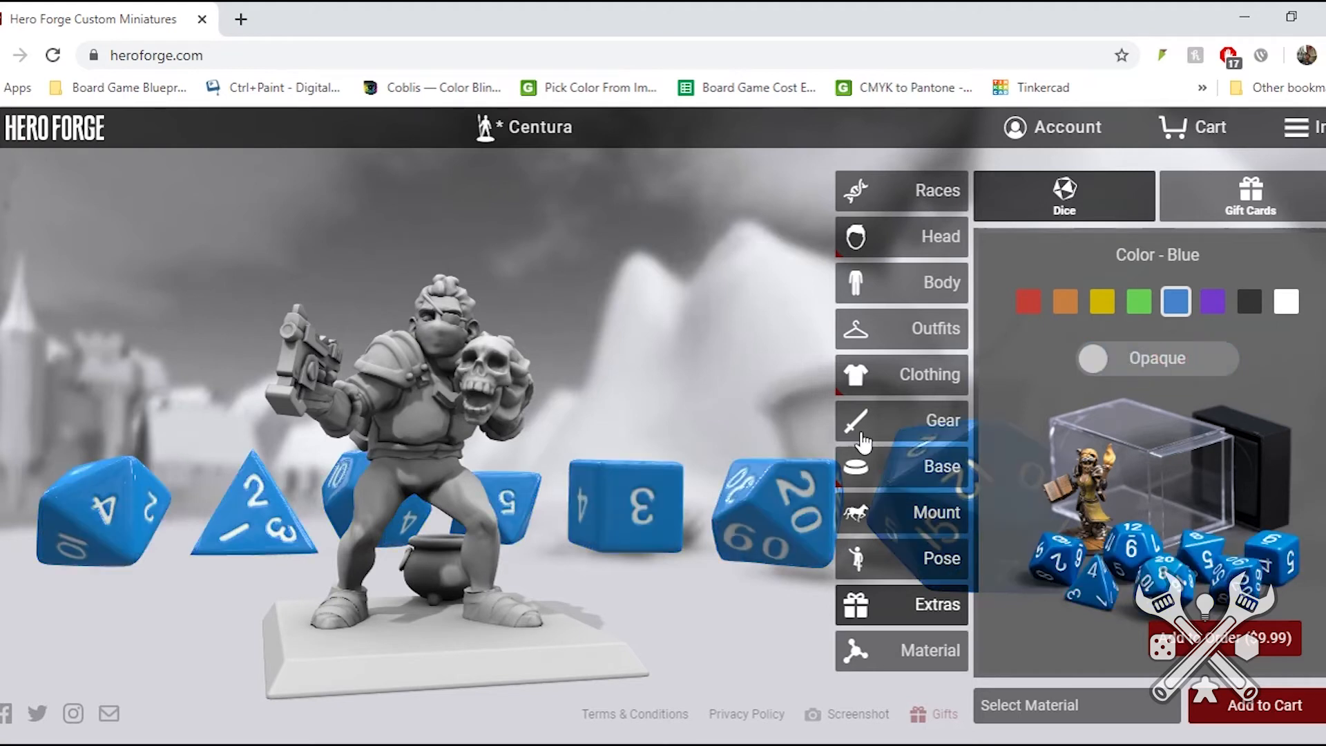
click(1102, 303)
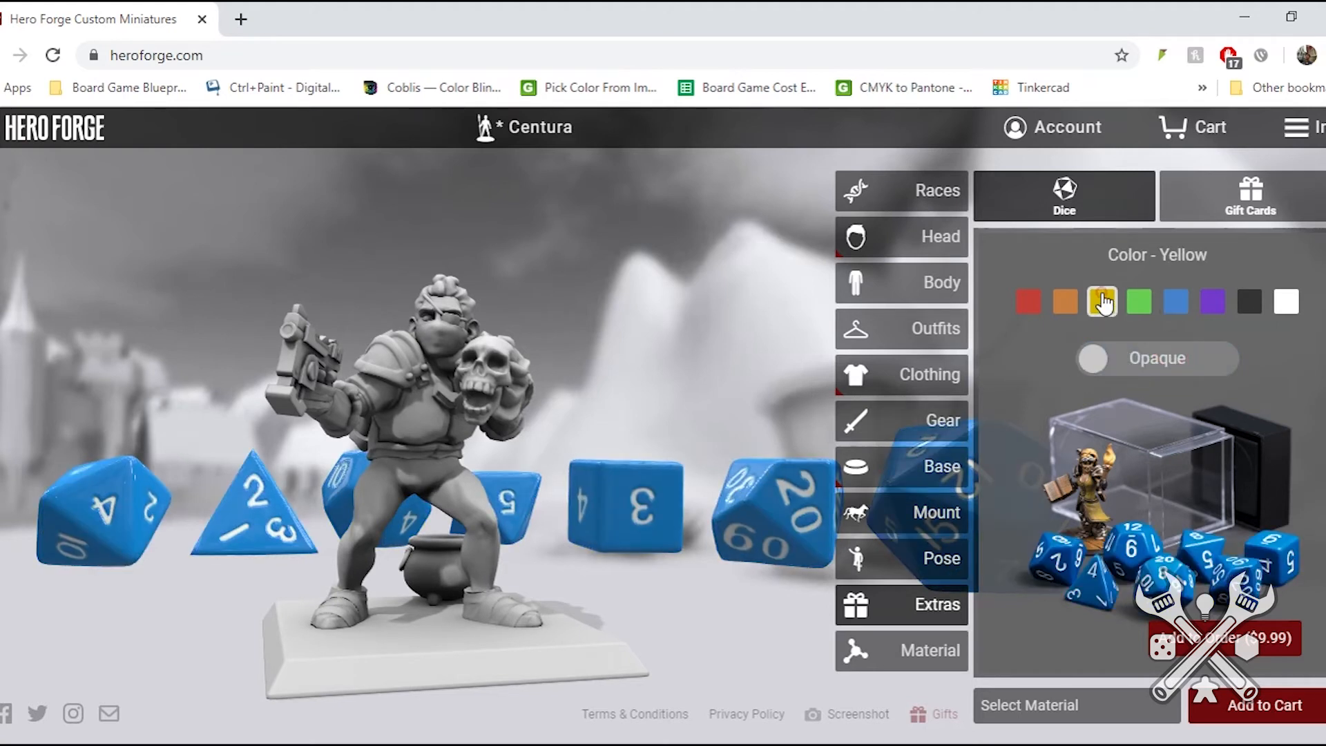
drag(578, 424, 596, 444)
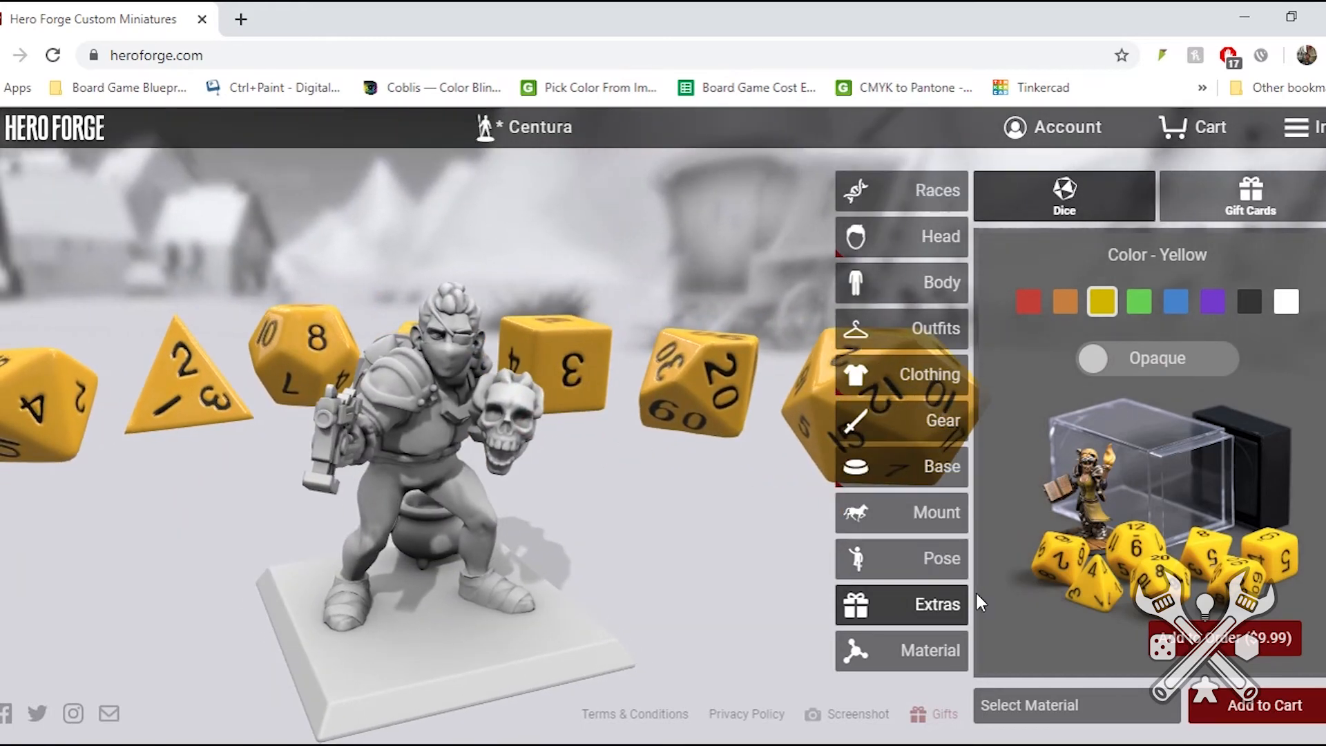
- Preview the miniature as a Download and review the description of the digital STL model files
click(918, 664)
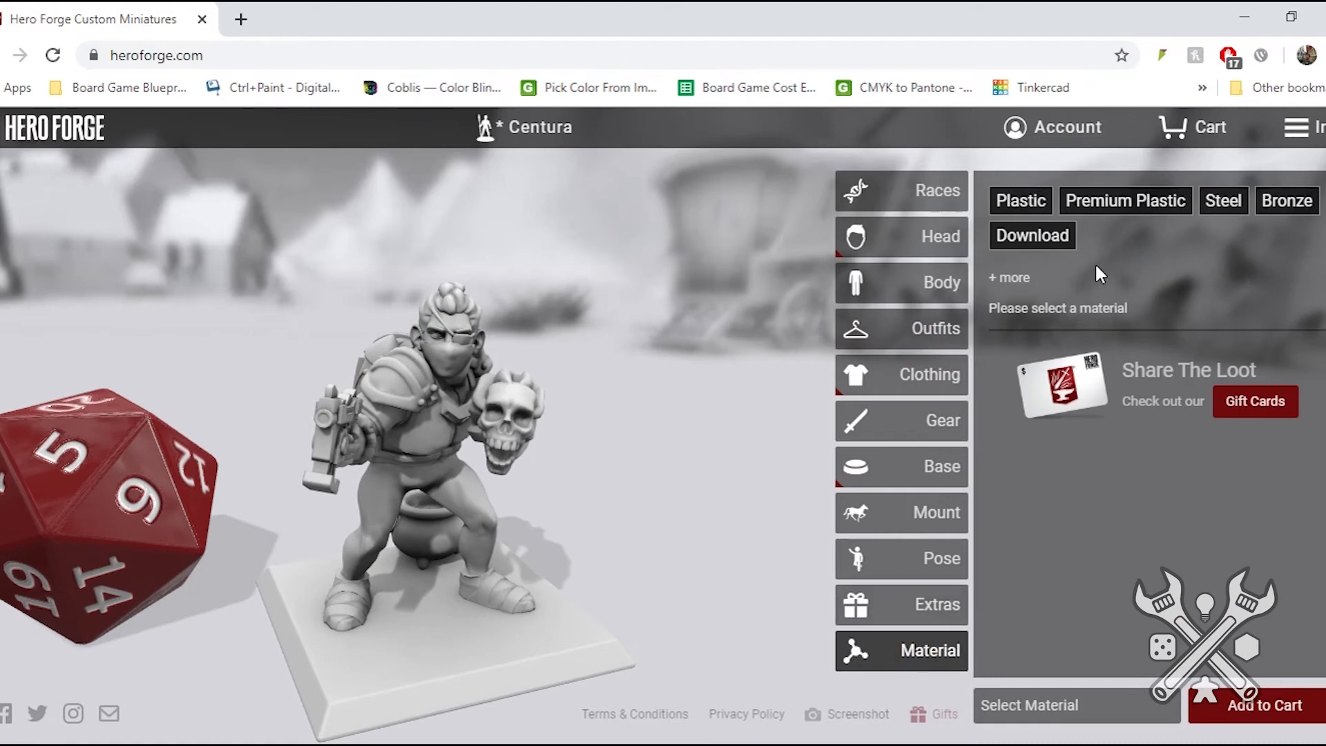
click(1036, 237)
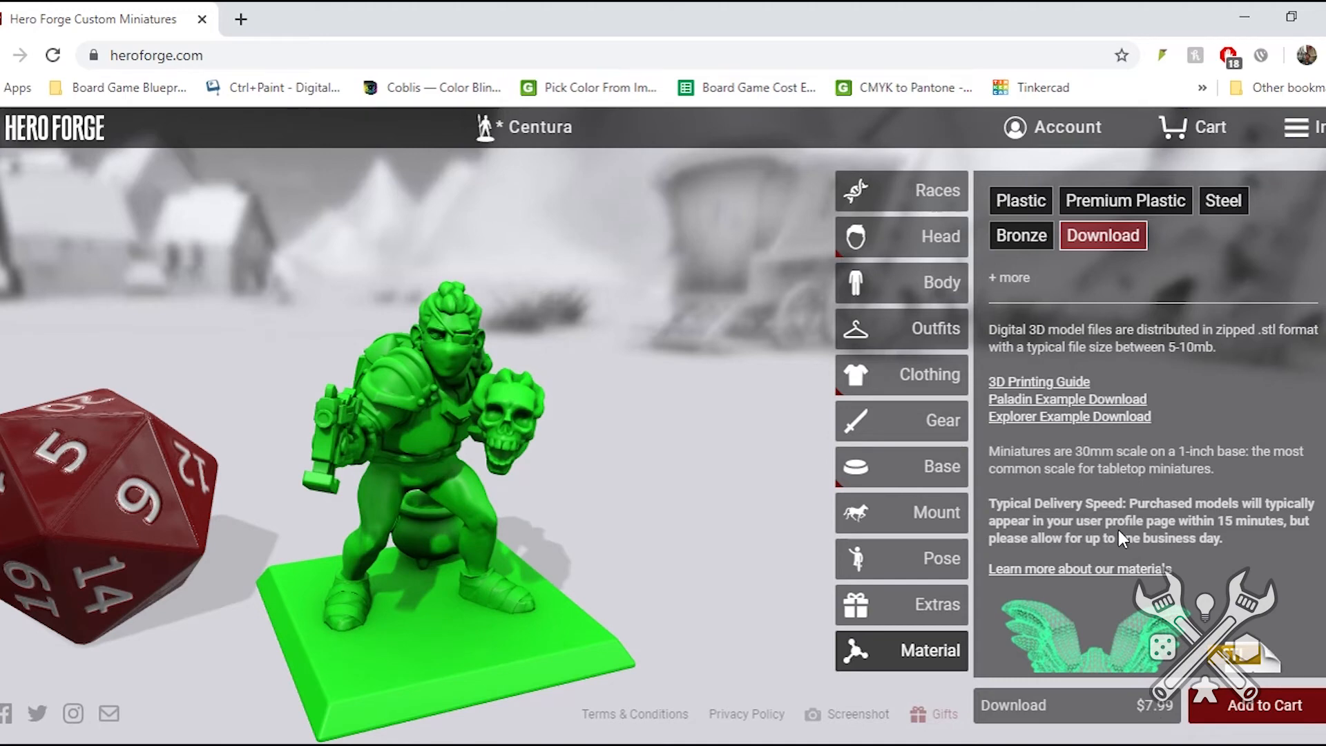
scroll(1117, 528, down, 5)
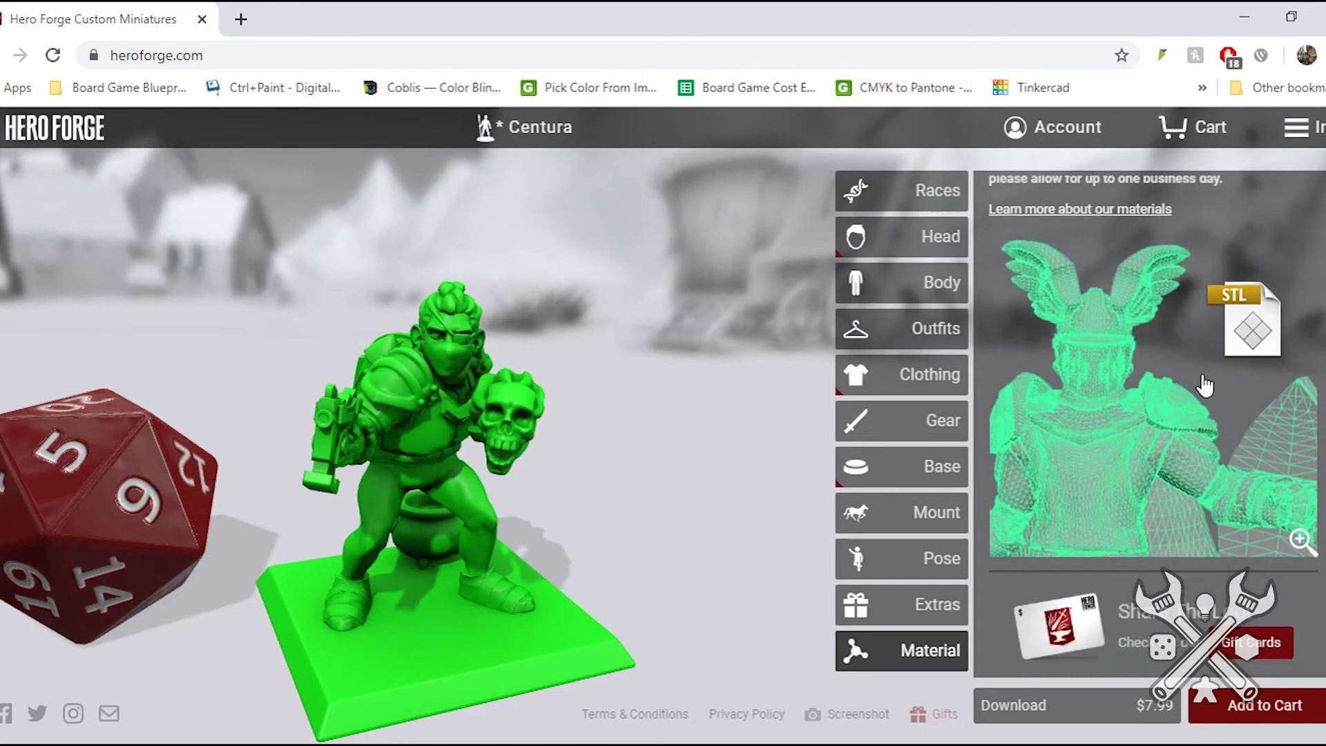
scroll(1162, 388, up, 5)
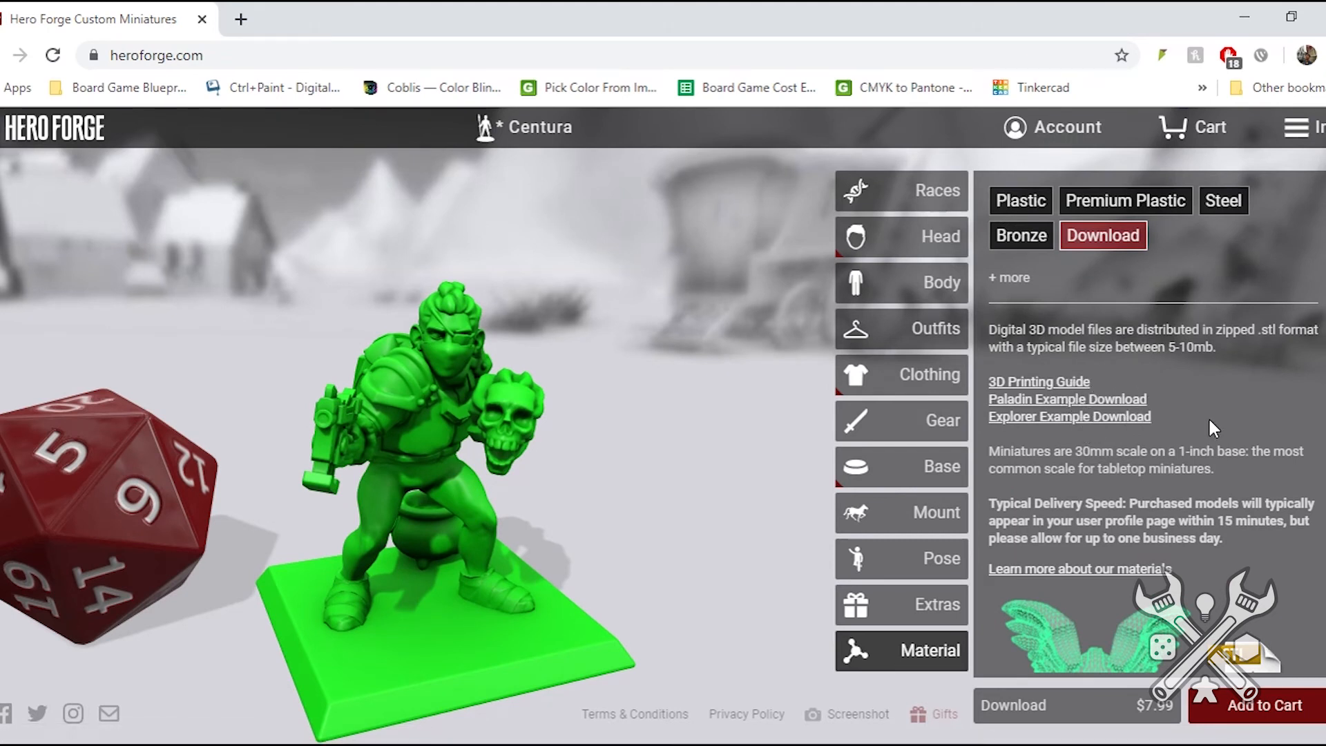
drag(799, 379, 657, 386)
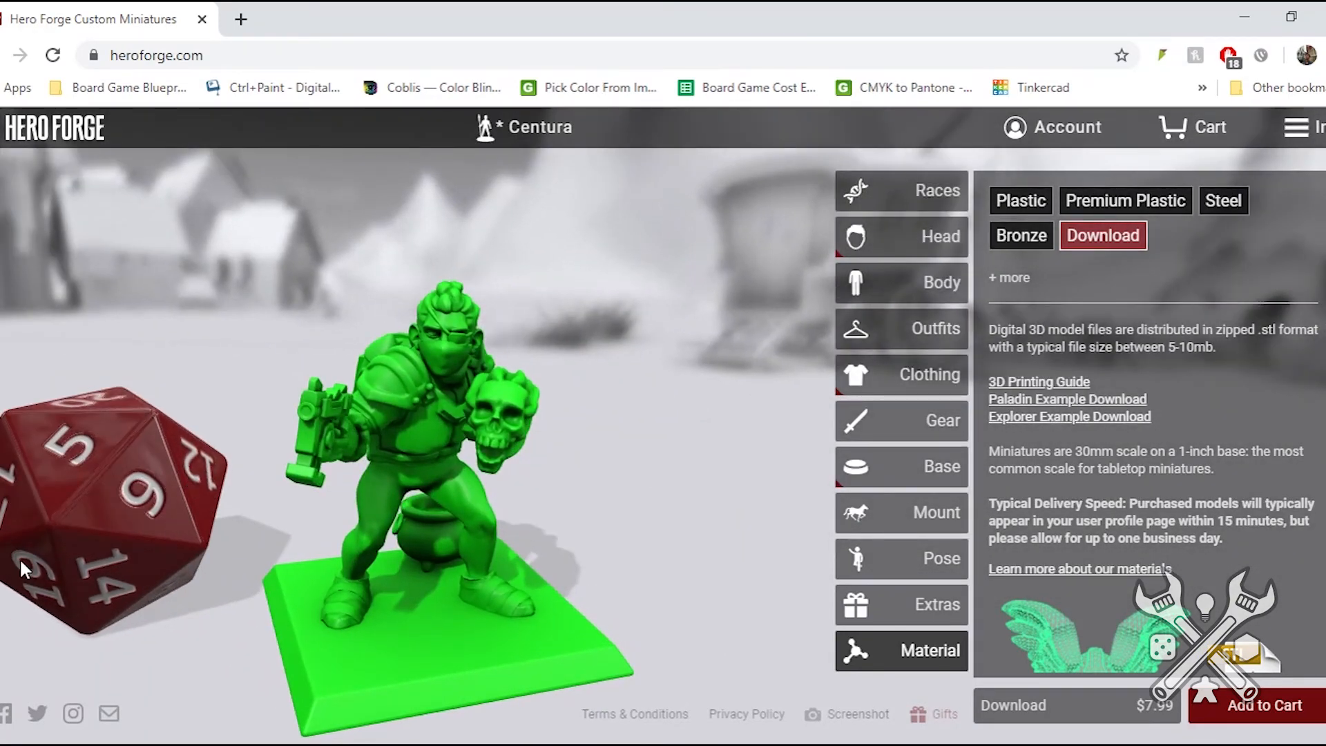
drag(377, 583, 397, 553)
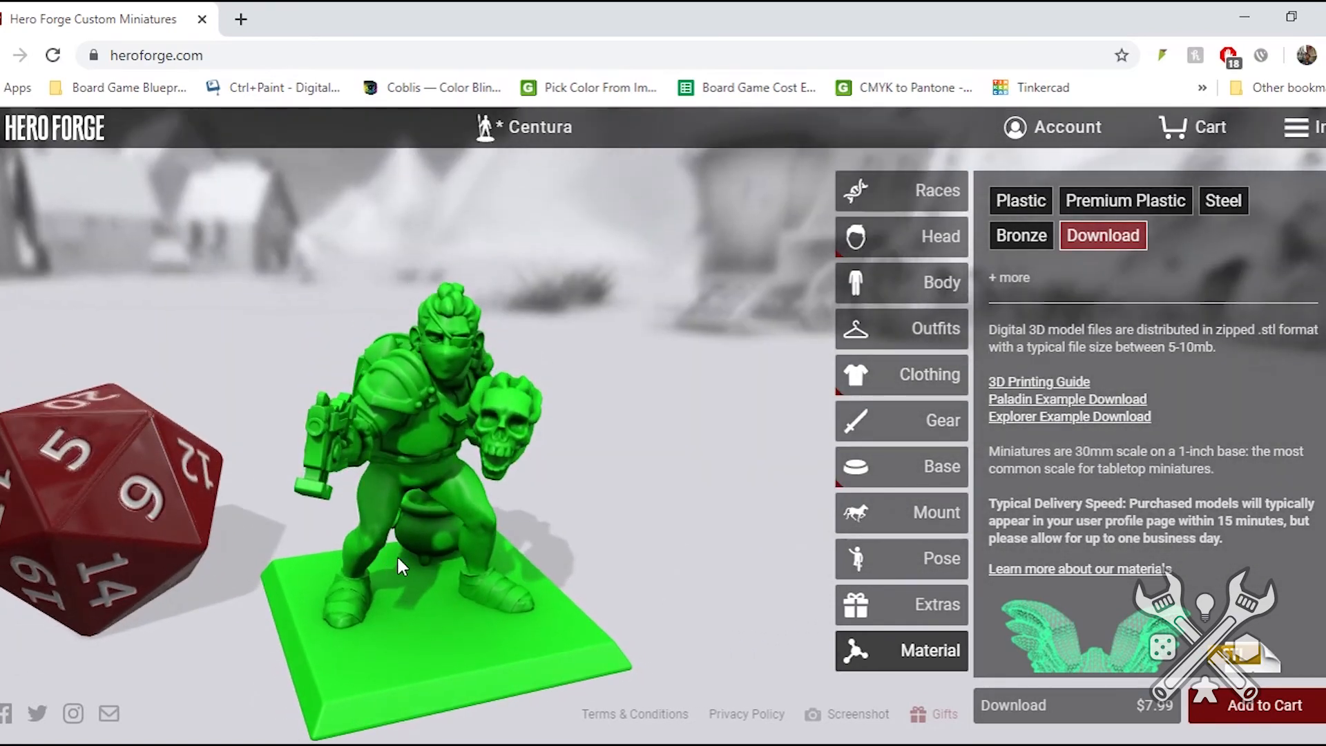
- Compare the Plastic and Premium Plastic materials on the miniature, including their descriptions and prices
click(1020, 200)
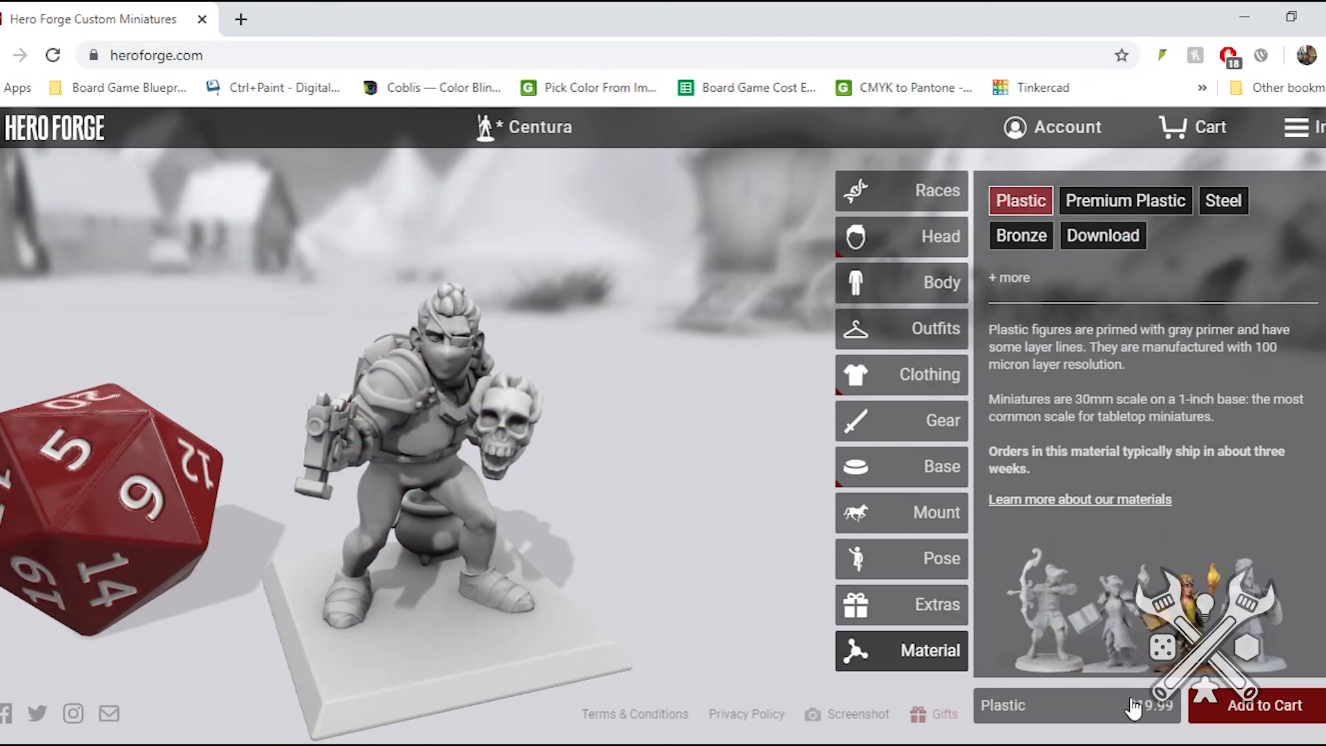
click(1113, 203)
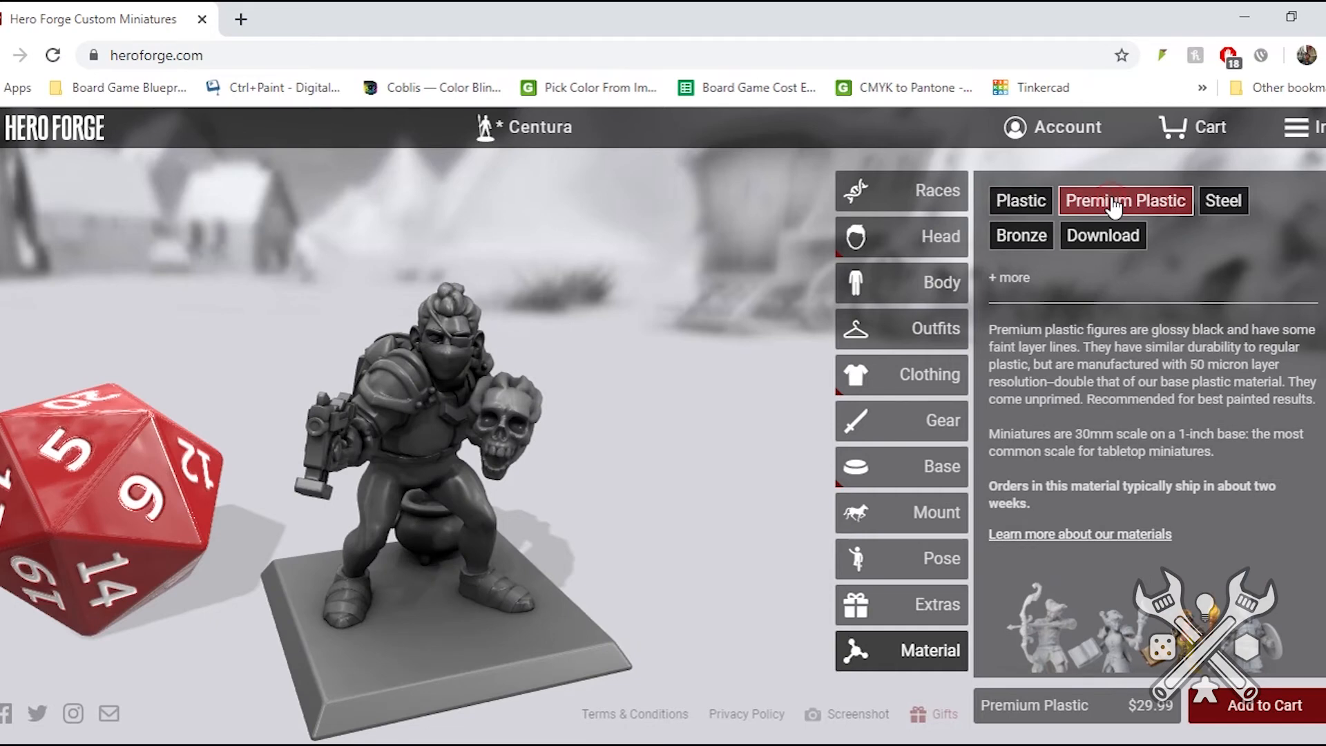
drag(508, 555, 412, 544)
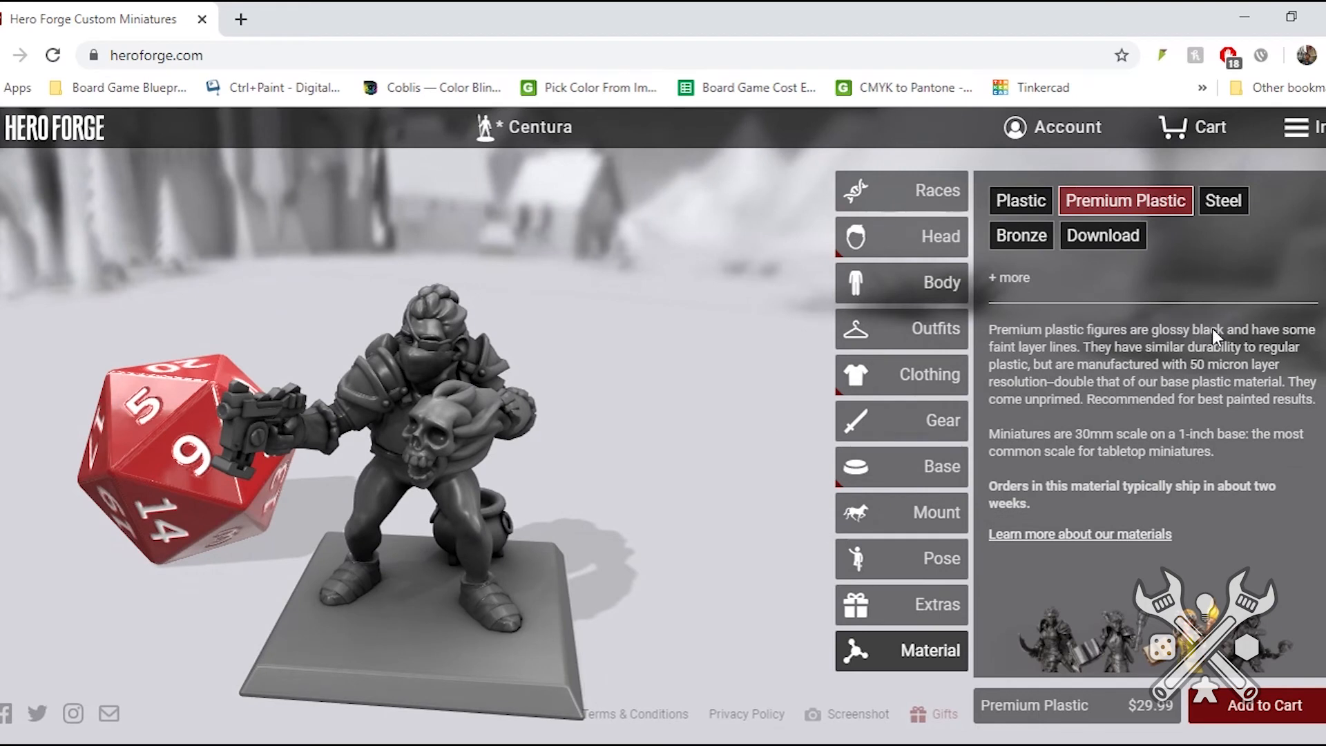
click(1019, 202)
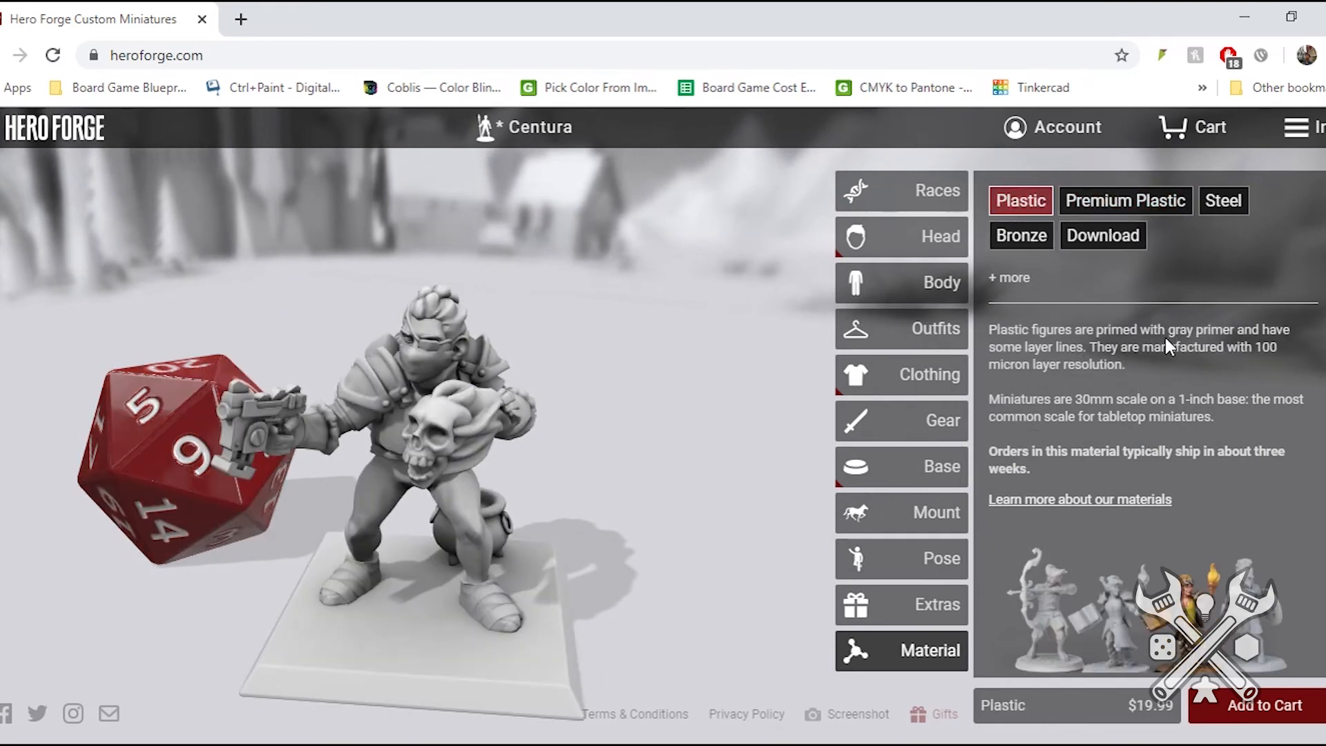
- Compare the Steel and Bronze finishes on the miniature and choose Steel as its material
click(1214, 207)
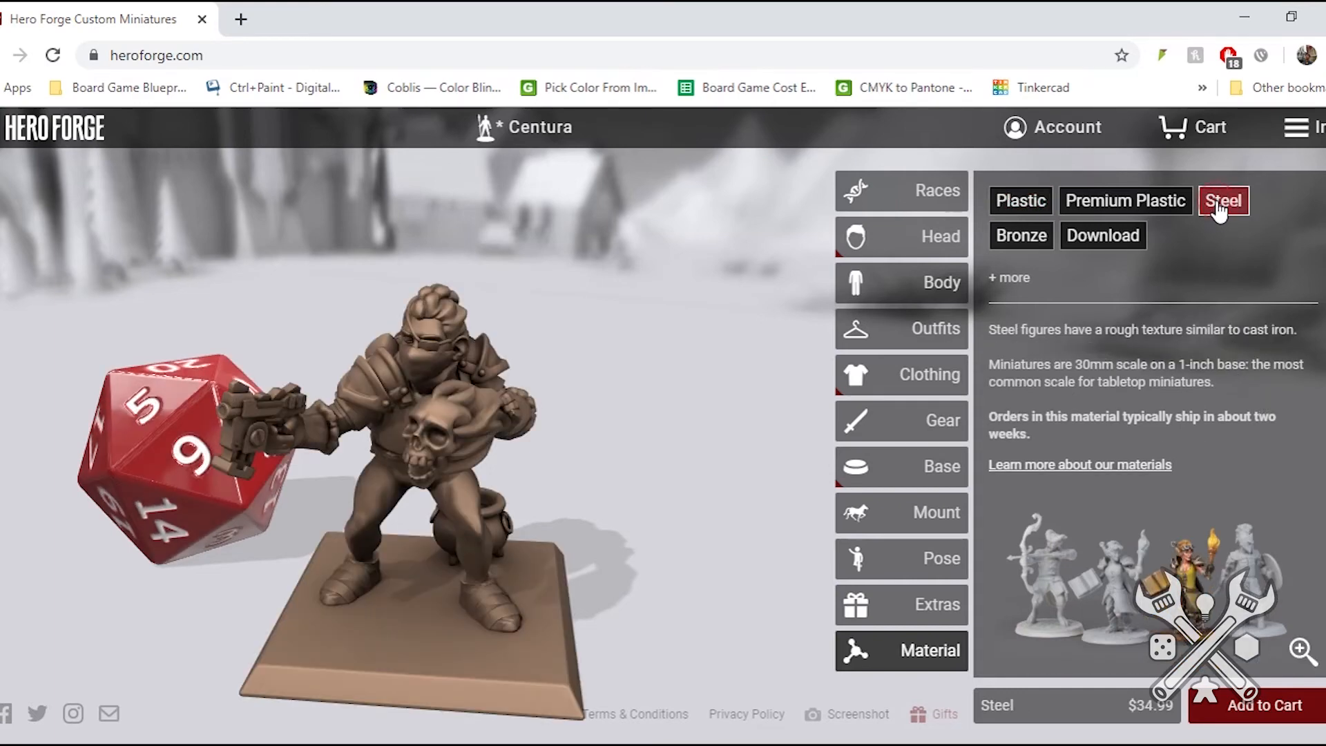
drag(522, 462, 601, 436)
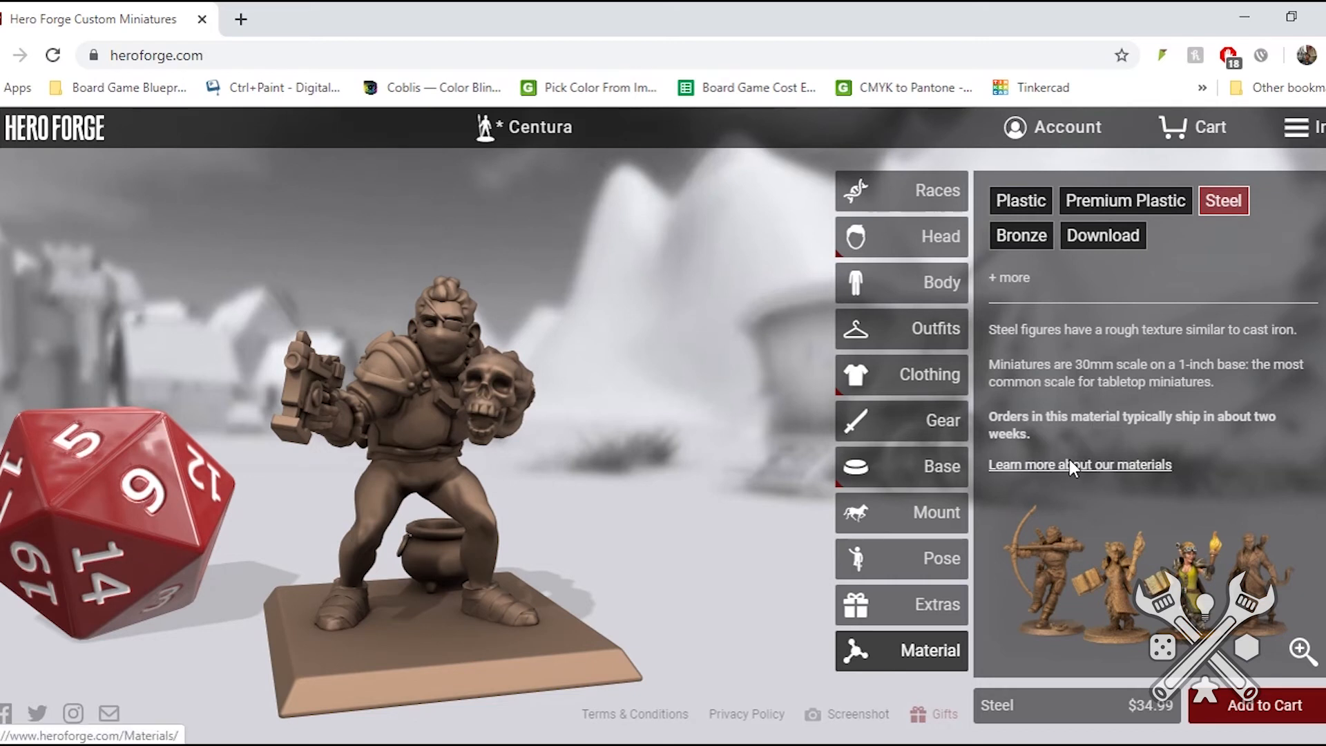
click(1032, 242)
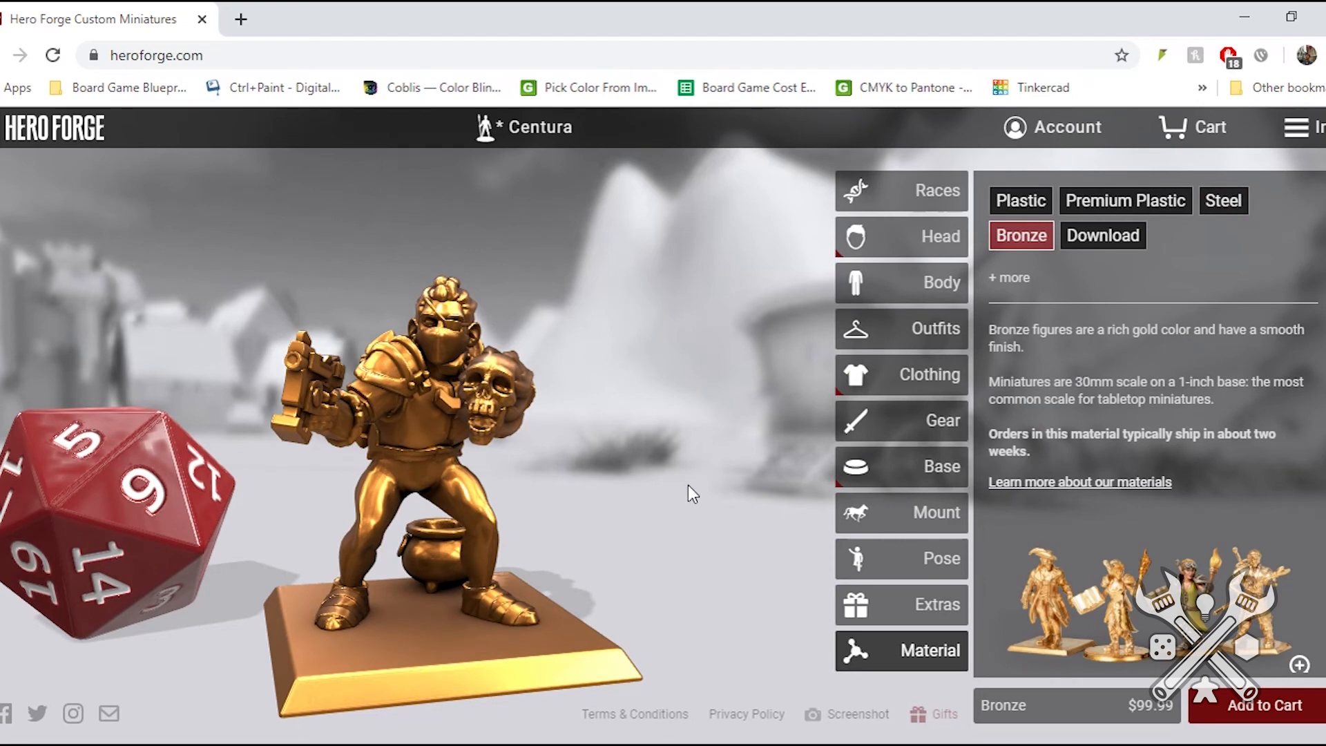
drag(643, 479, 730, 491)
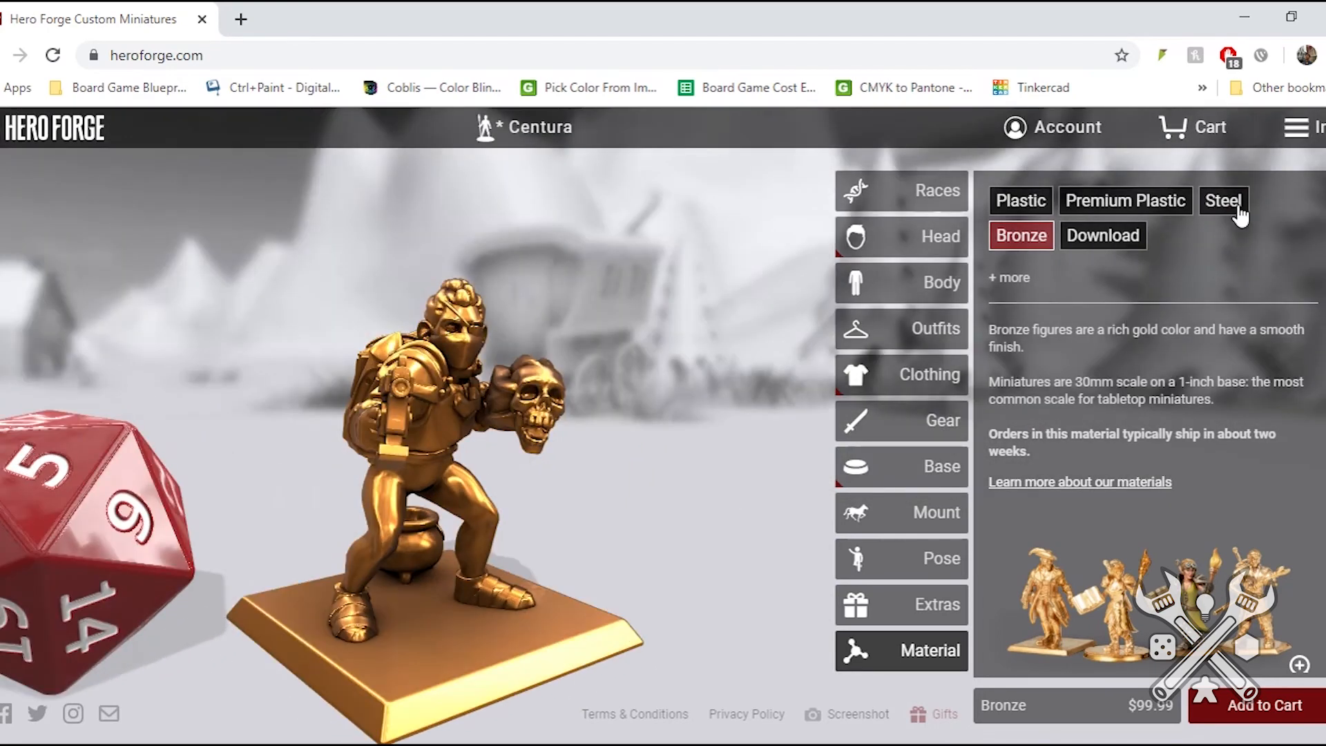
click(1220, 207)
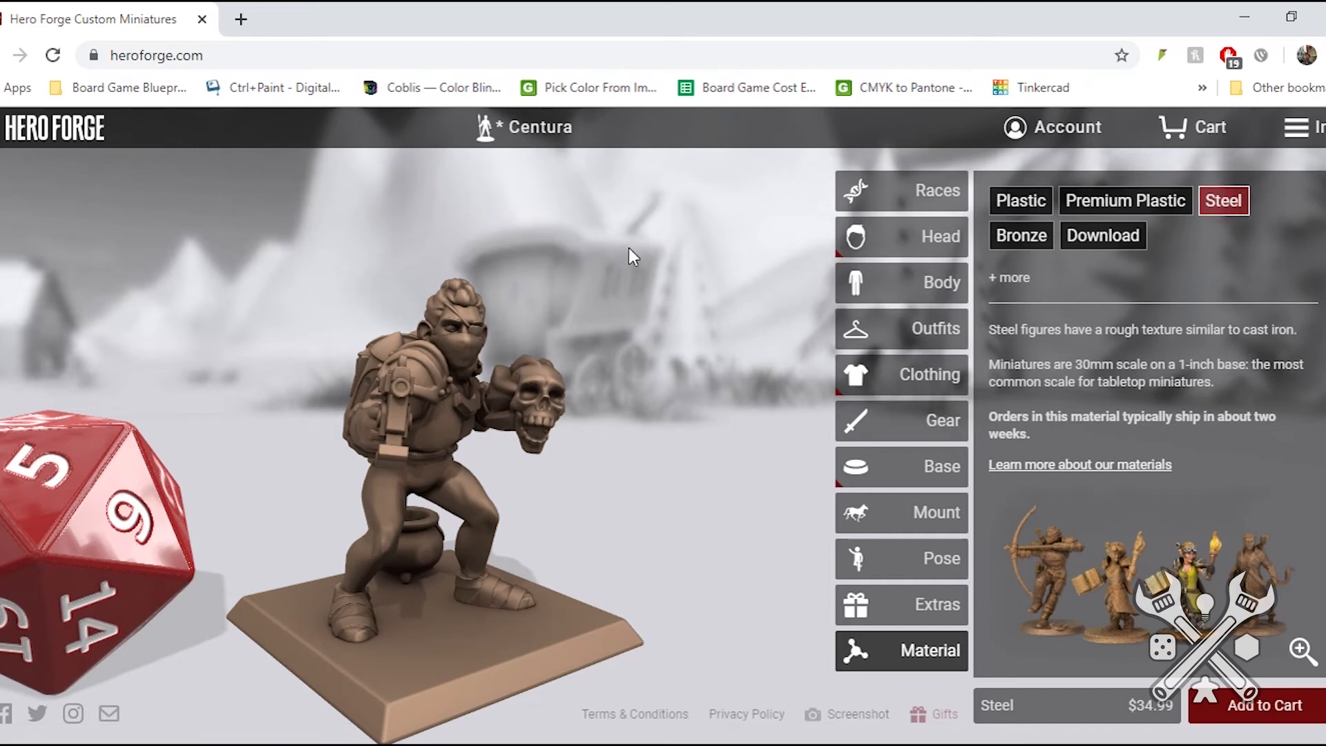
- Open the saved hero wearing a brimmed hat from the saved heroes, discarding unsaved changes to the current character
click(541, 128)
click(542, 131)
click(540, 131)
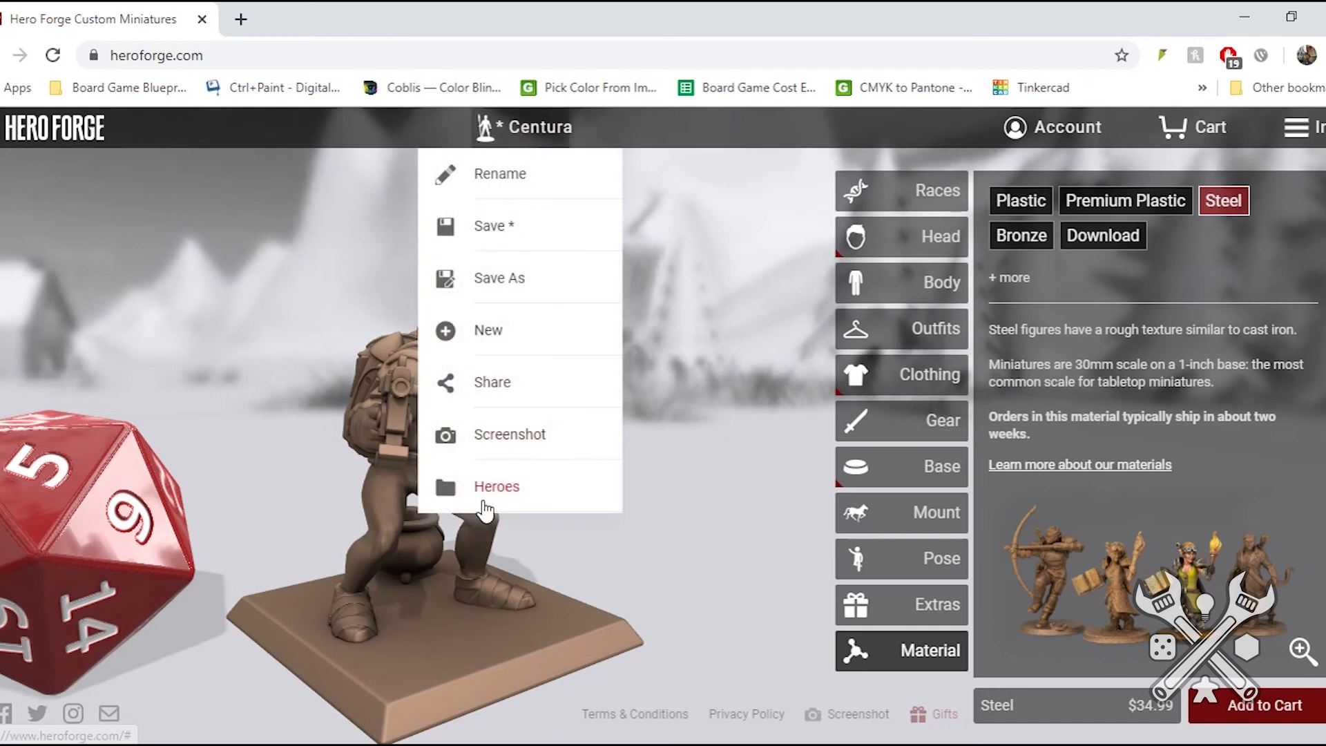
click(483, 493)
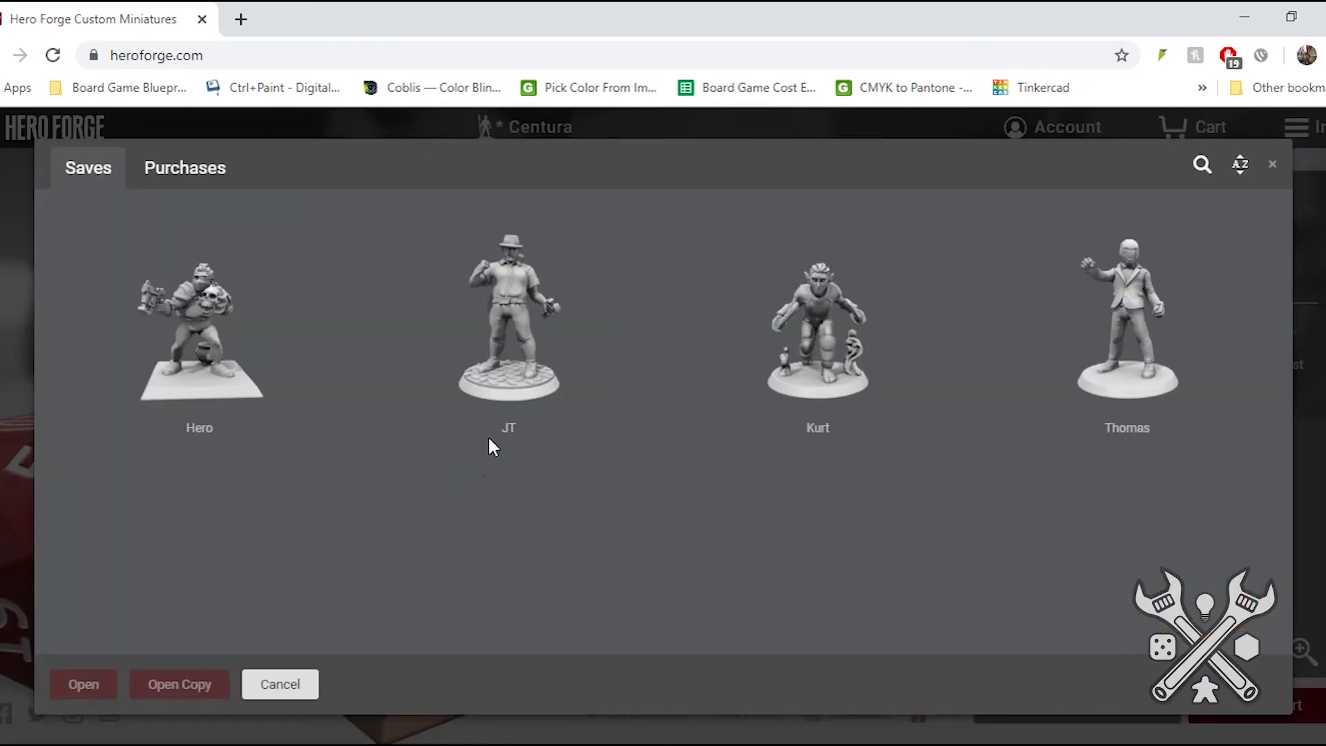
click(524, 330)
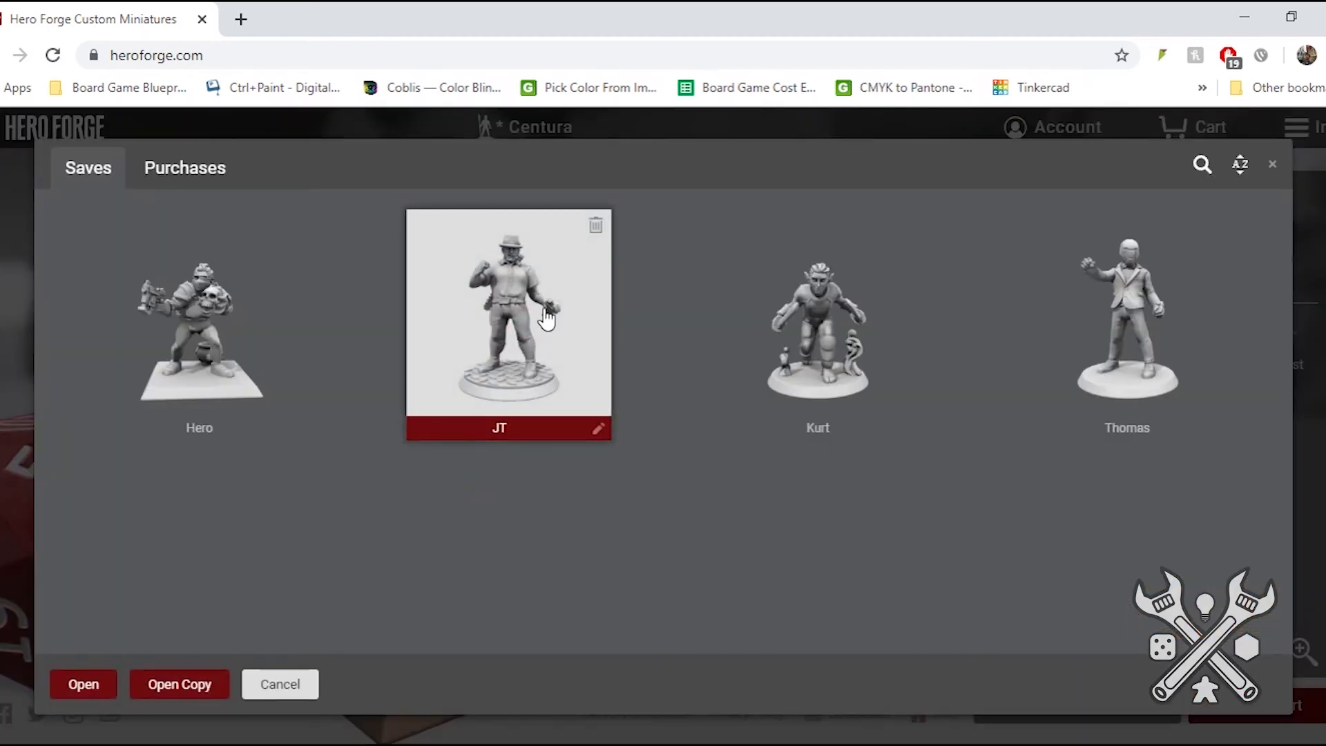
double_click(540, 330)
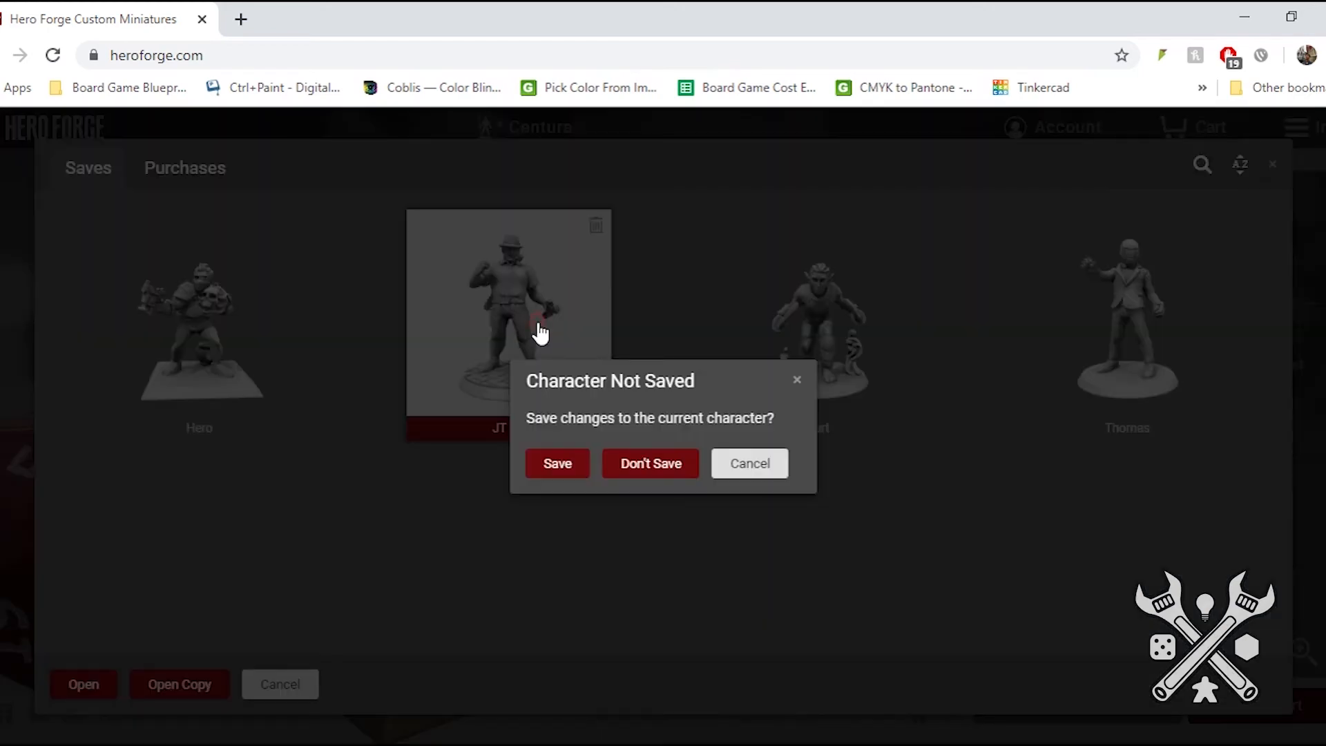
click(619, 476)
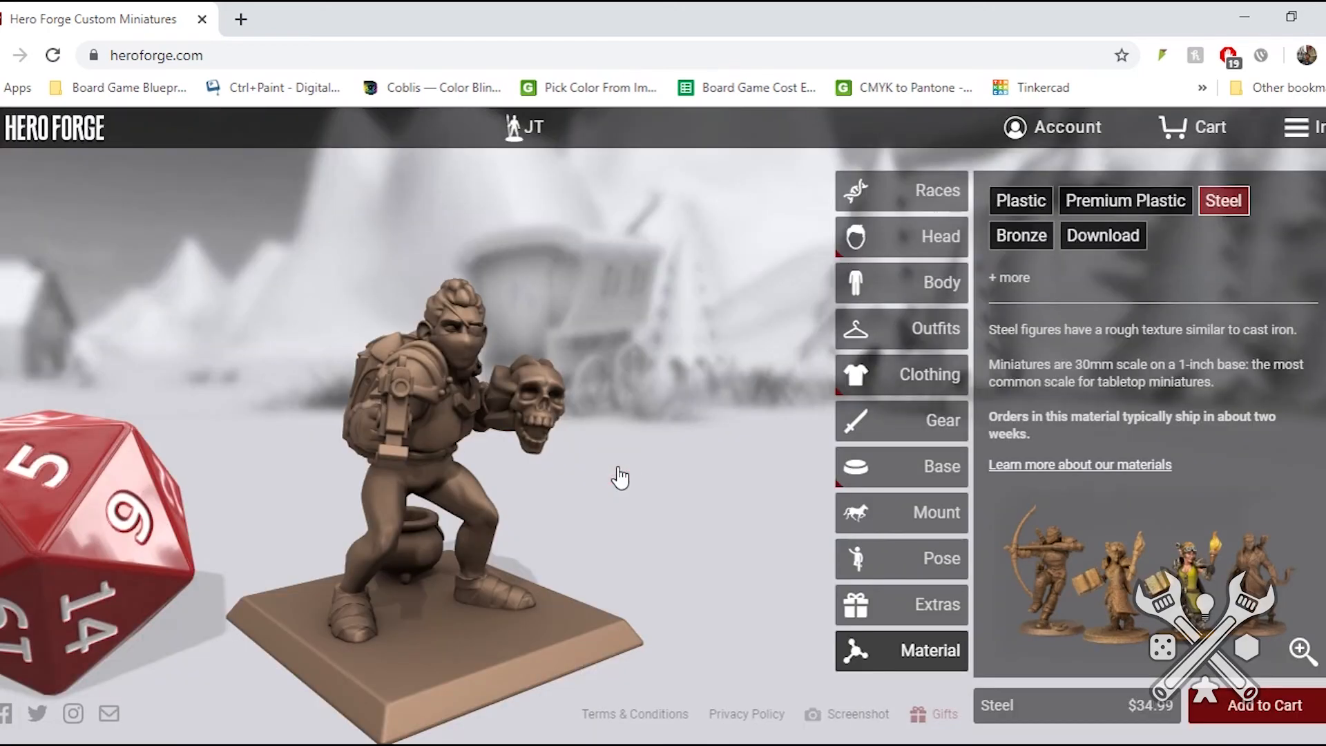
- Inspect the opened miniature from the side, above and front, including its hat, wrench, back gear and textured round base
drag(628, 449, 106, 483)
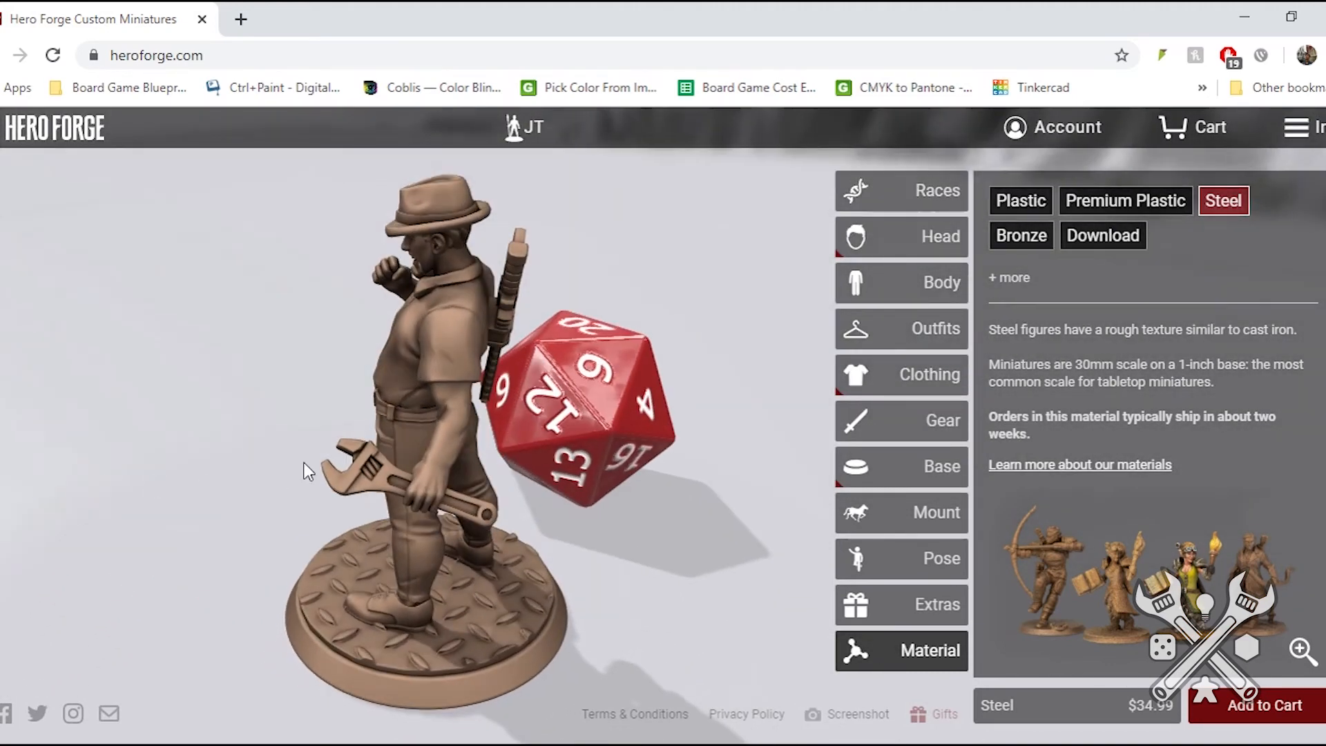
drag(447, 435, 623, 453)
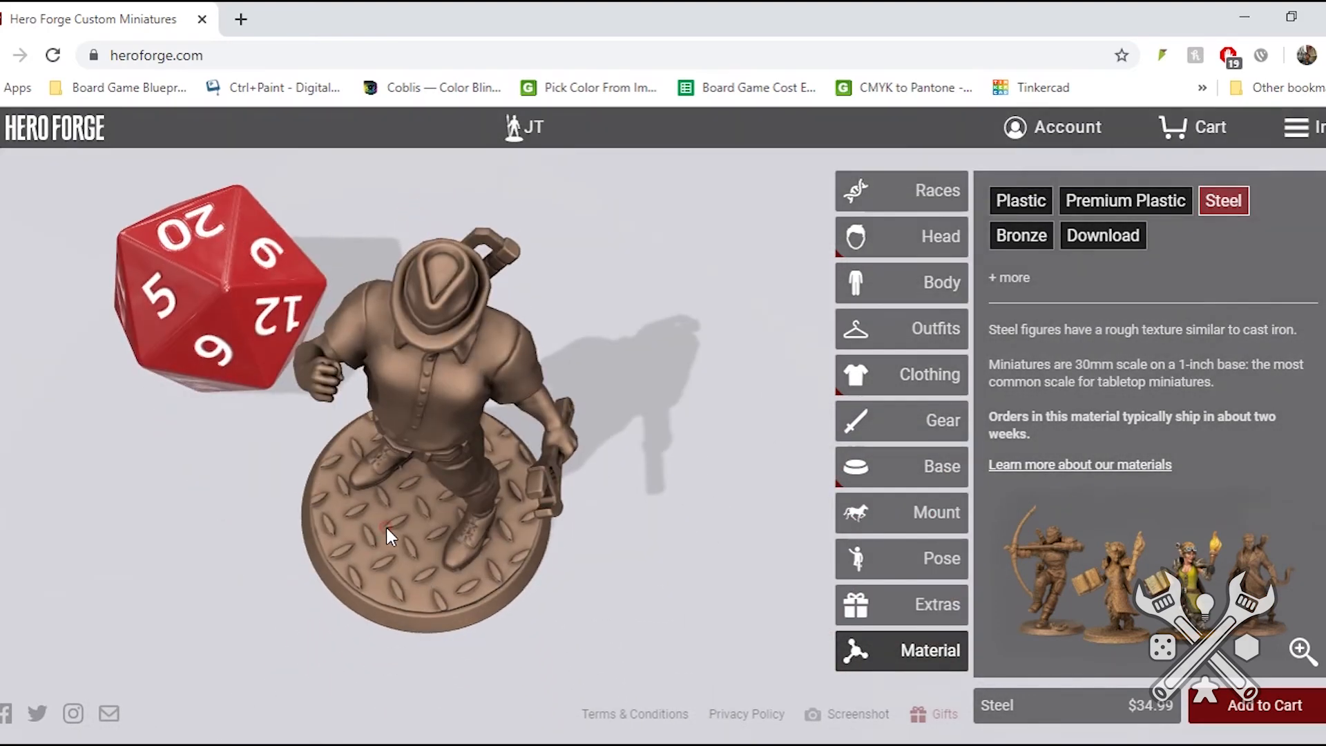
drag(386, 528, 438, 425)
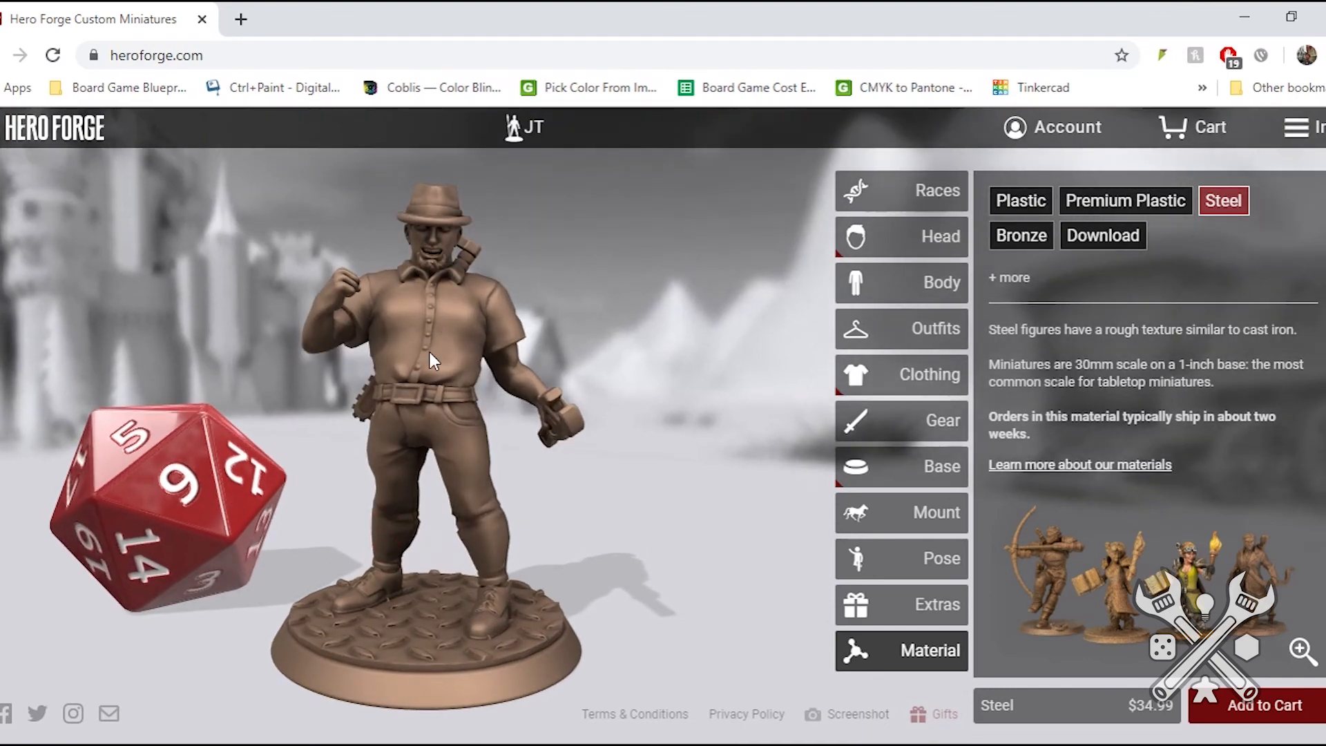
mouse_move(499, 388)
mouse_down()
mouse_move(619, 382)
mouse_move(582, 397)
mouse_move(491, 393)
mouse_up()
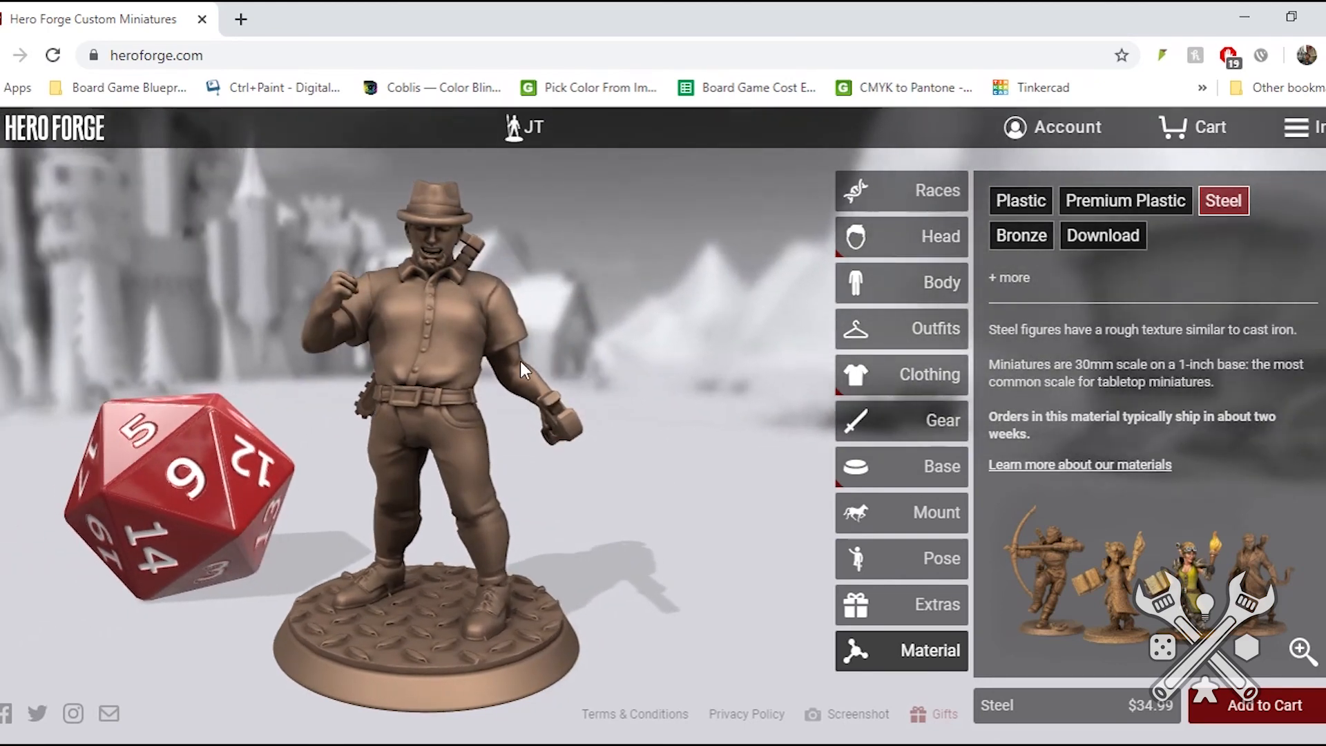